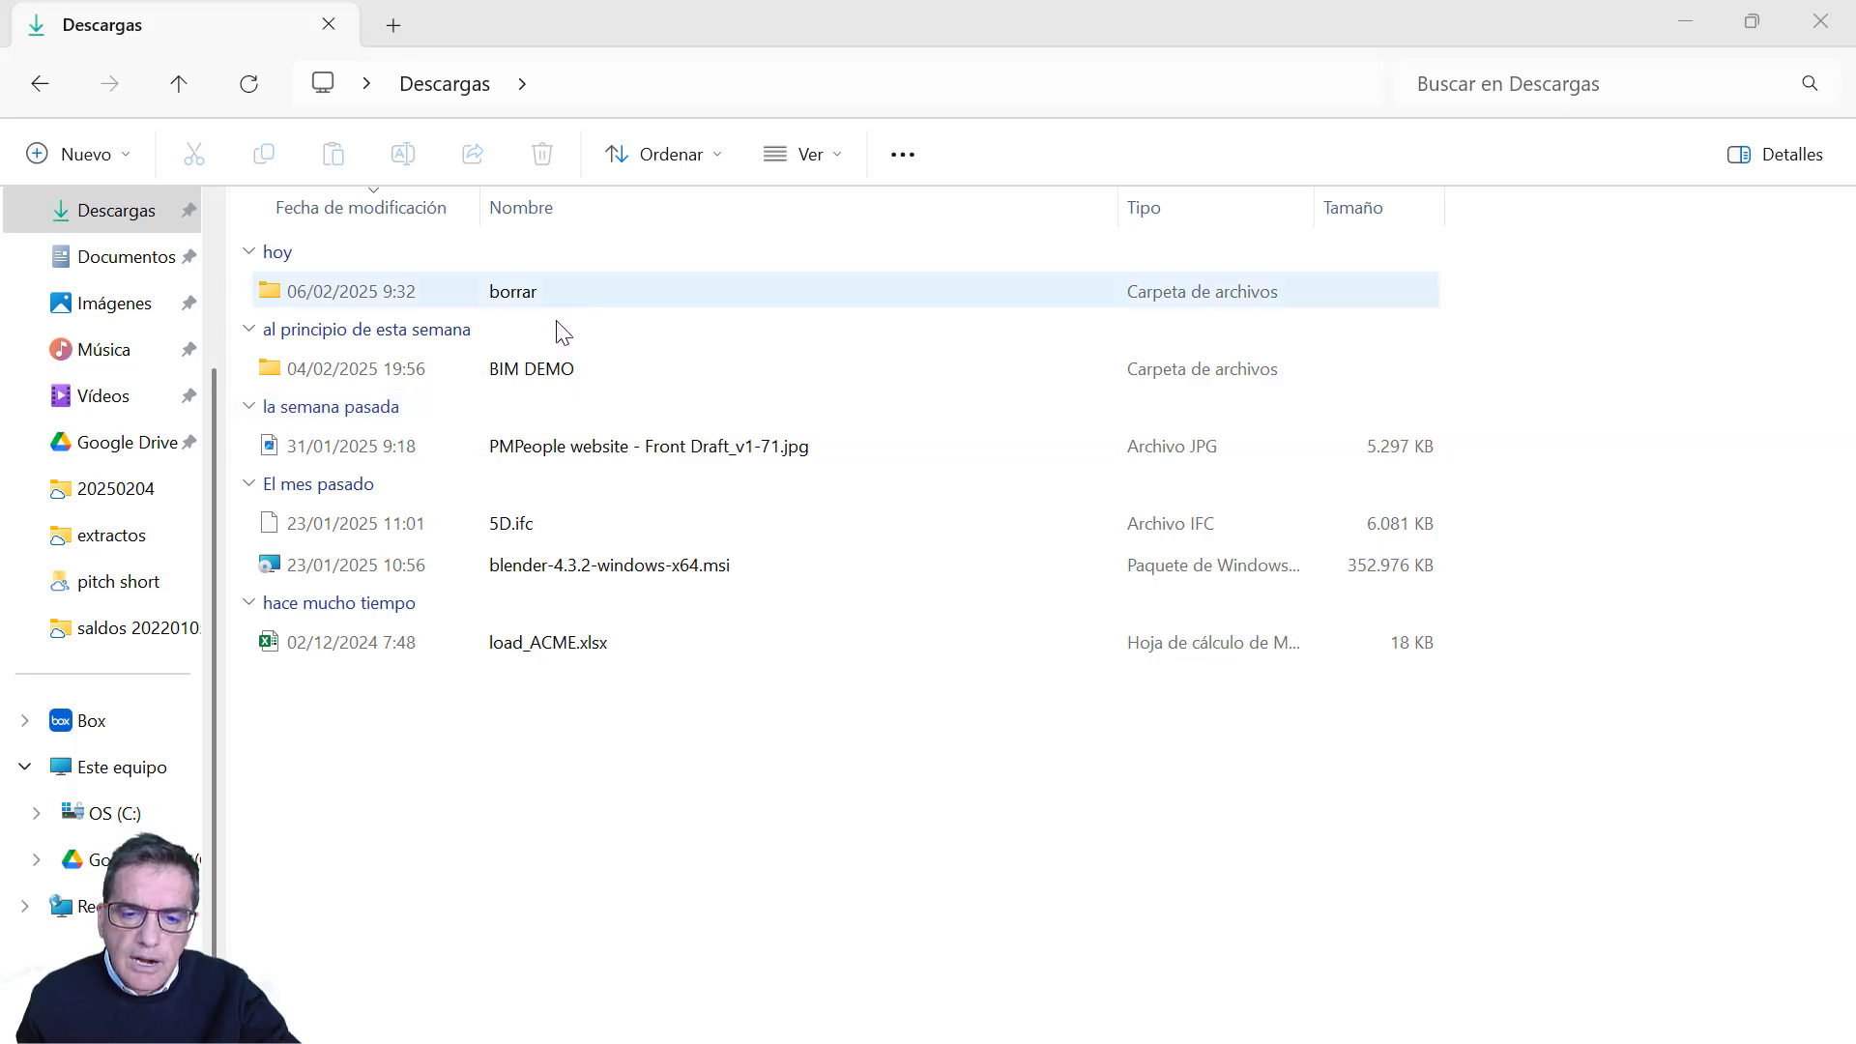
- Locate the Blender installer blender-4.3.2-windows-x64.msi and the 5D.ifc model in the Descargas folder
click(619, 566)
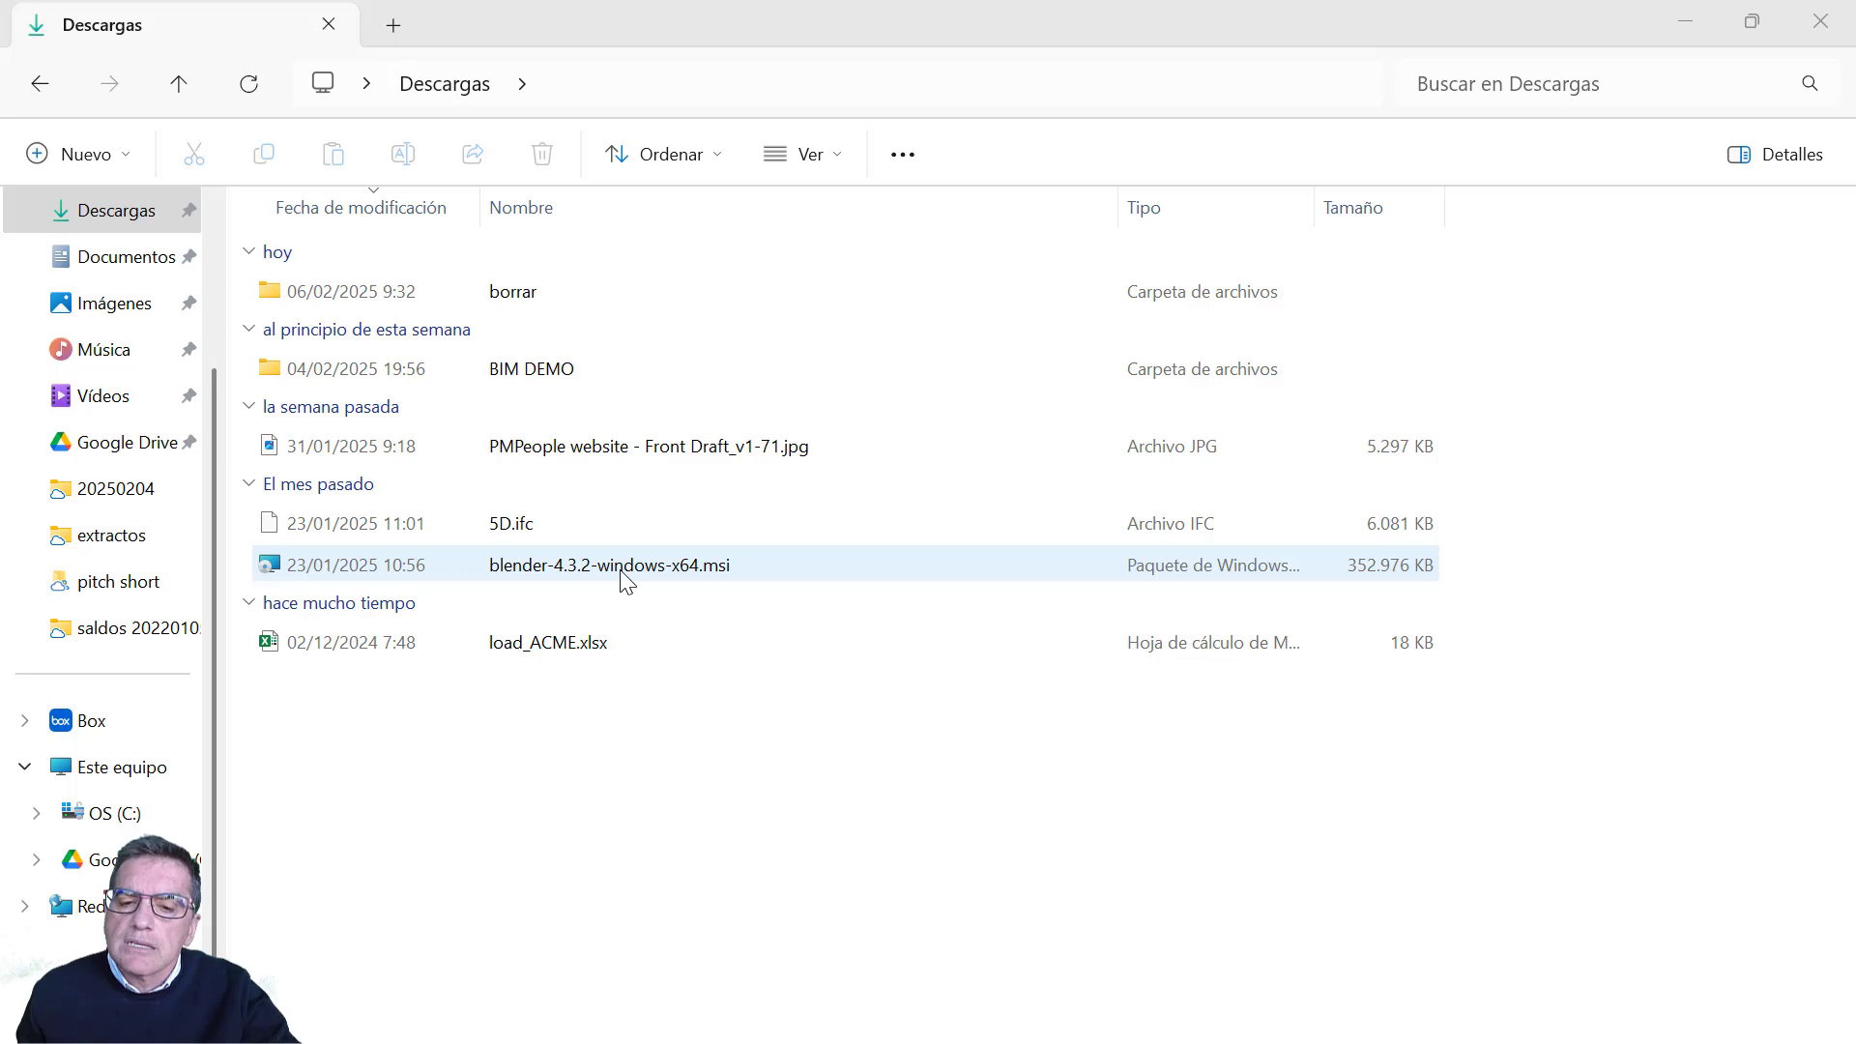
click(623, 571)
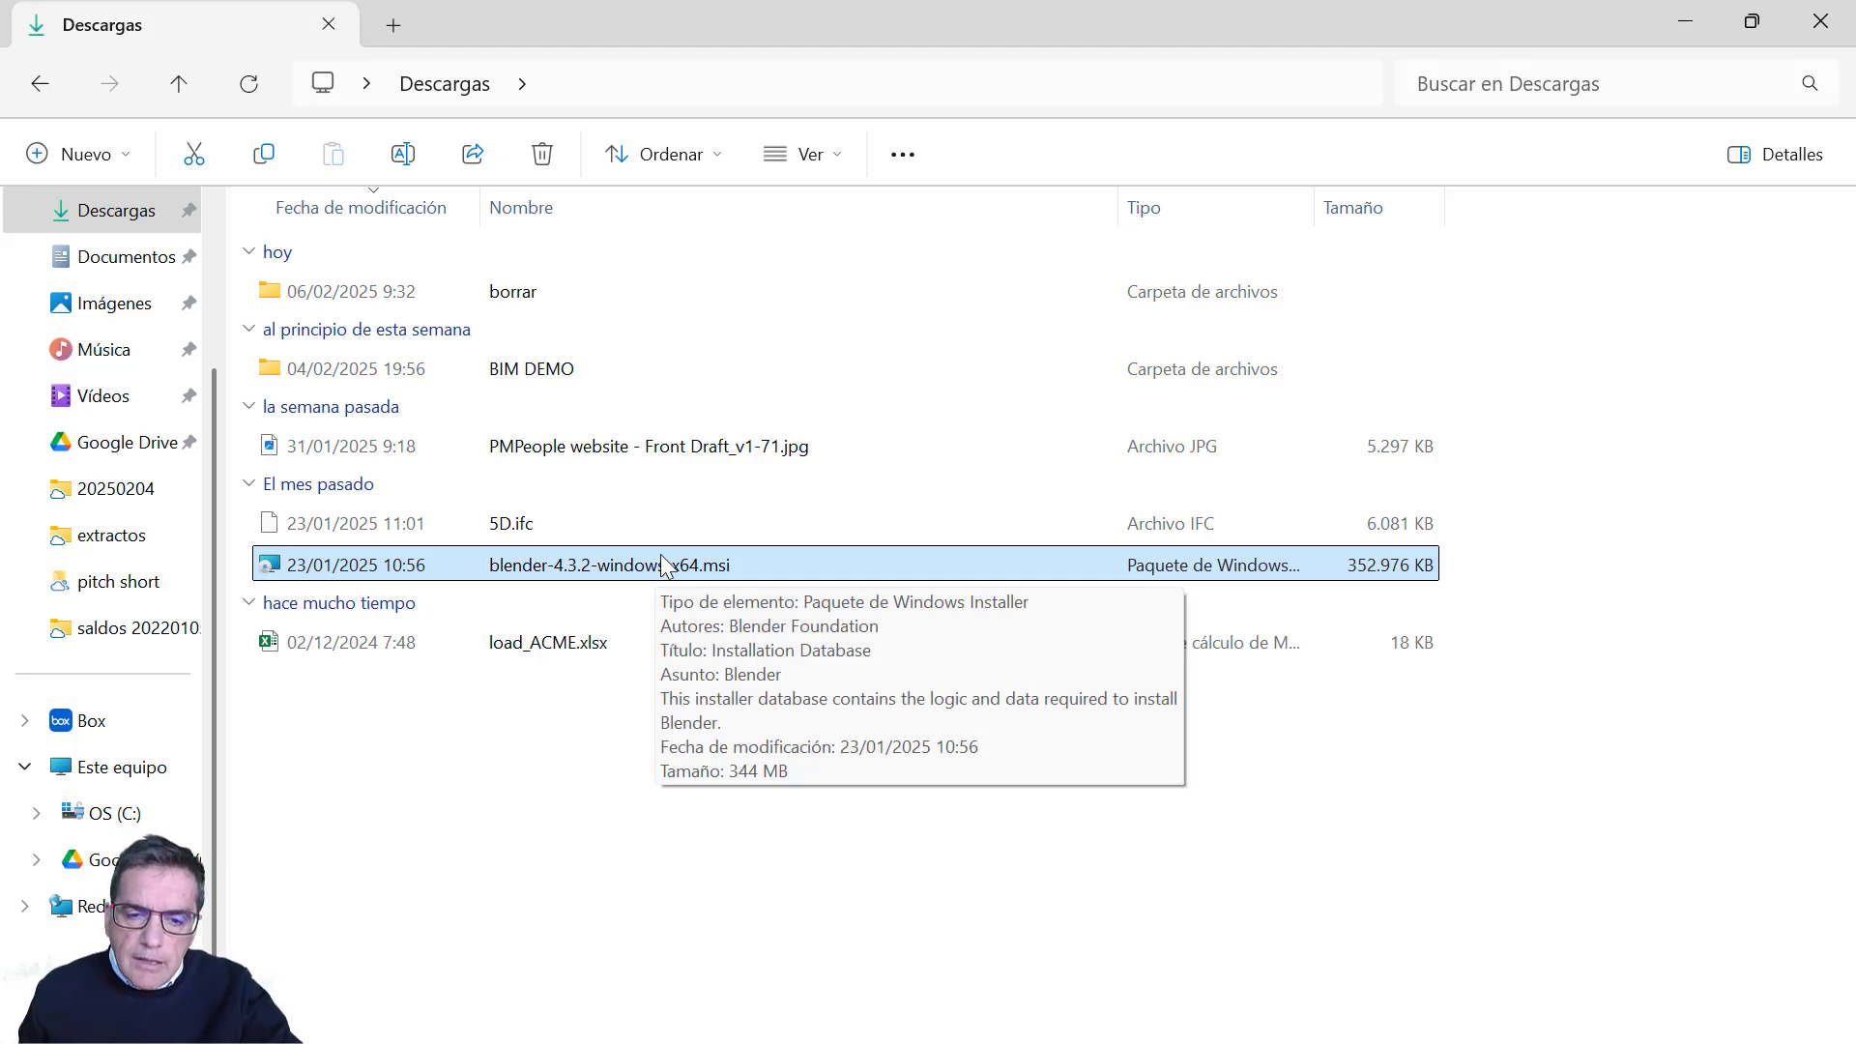
click(511, 528)
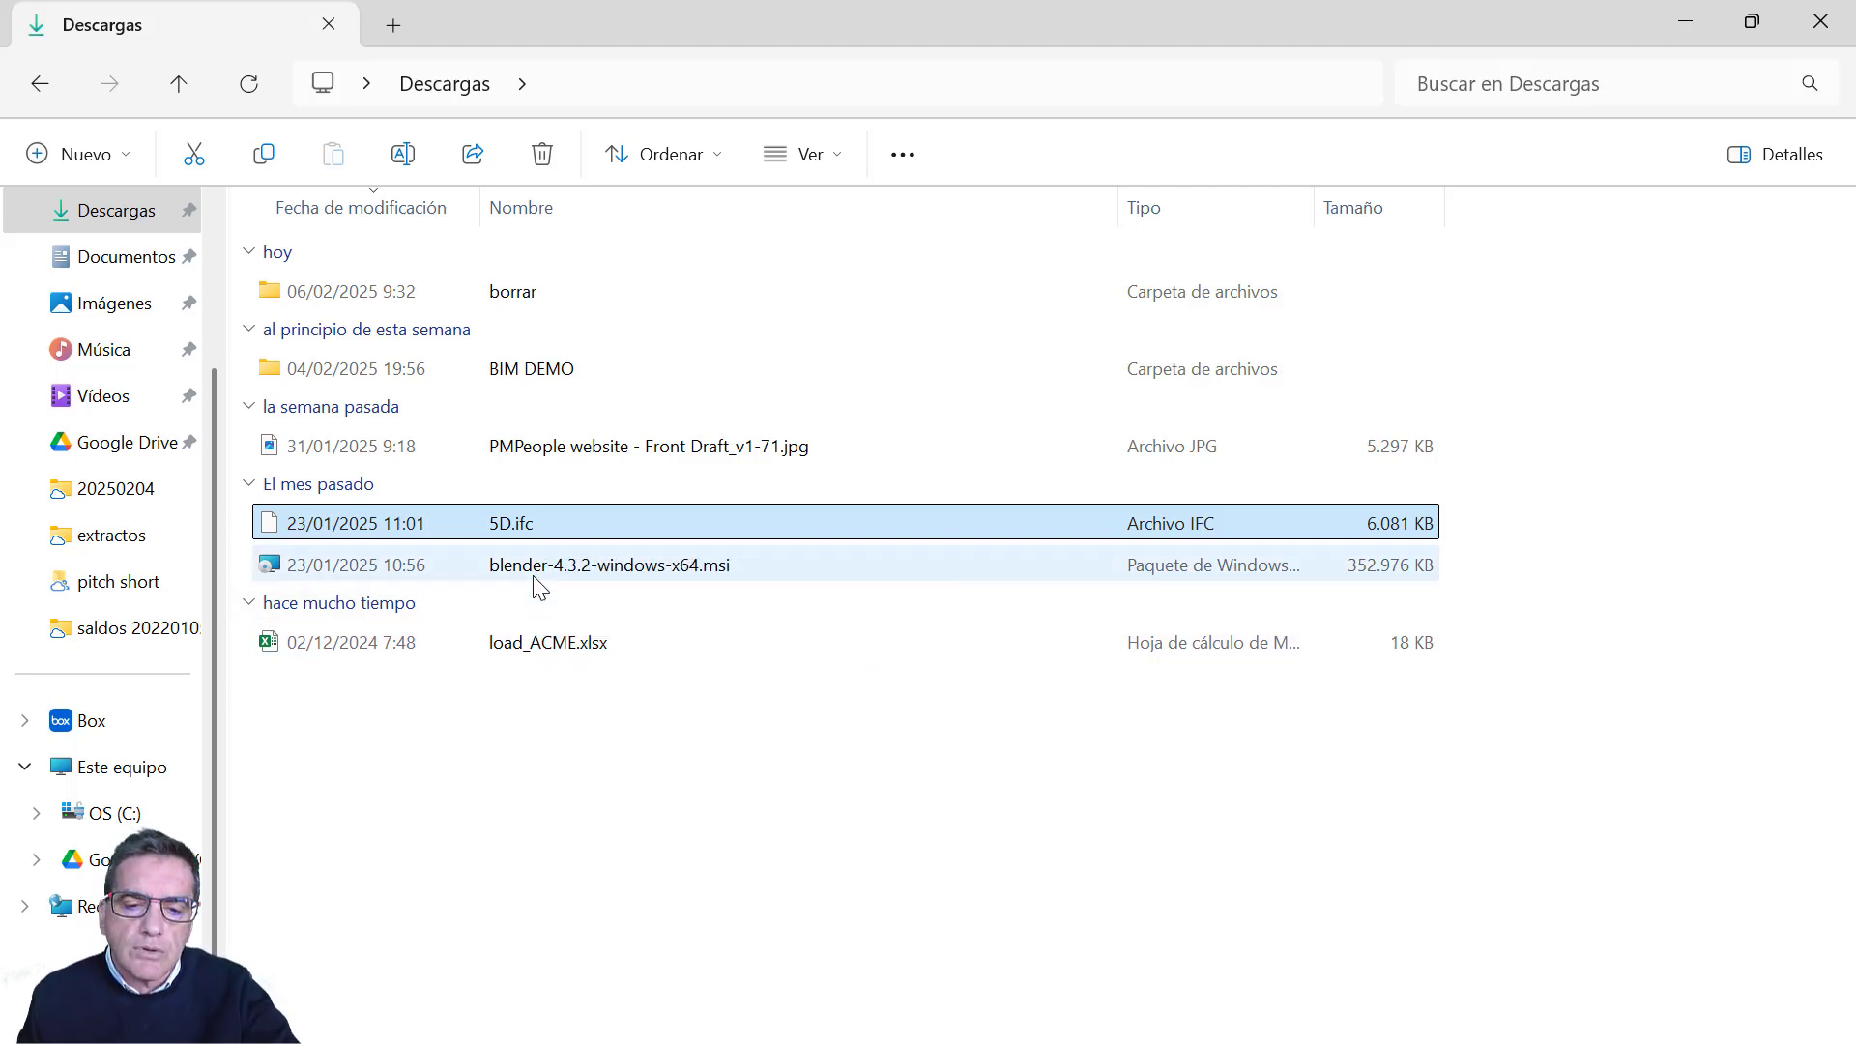
mouse_move(540, 580)
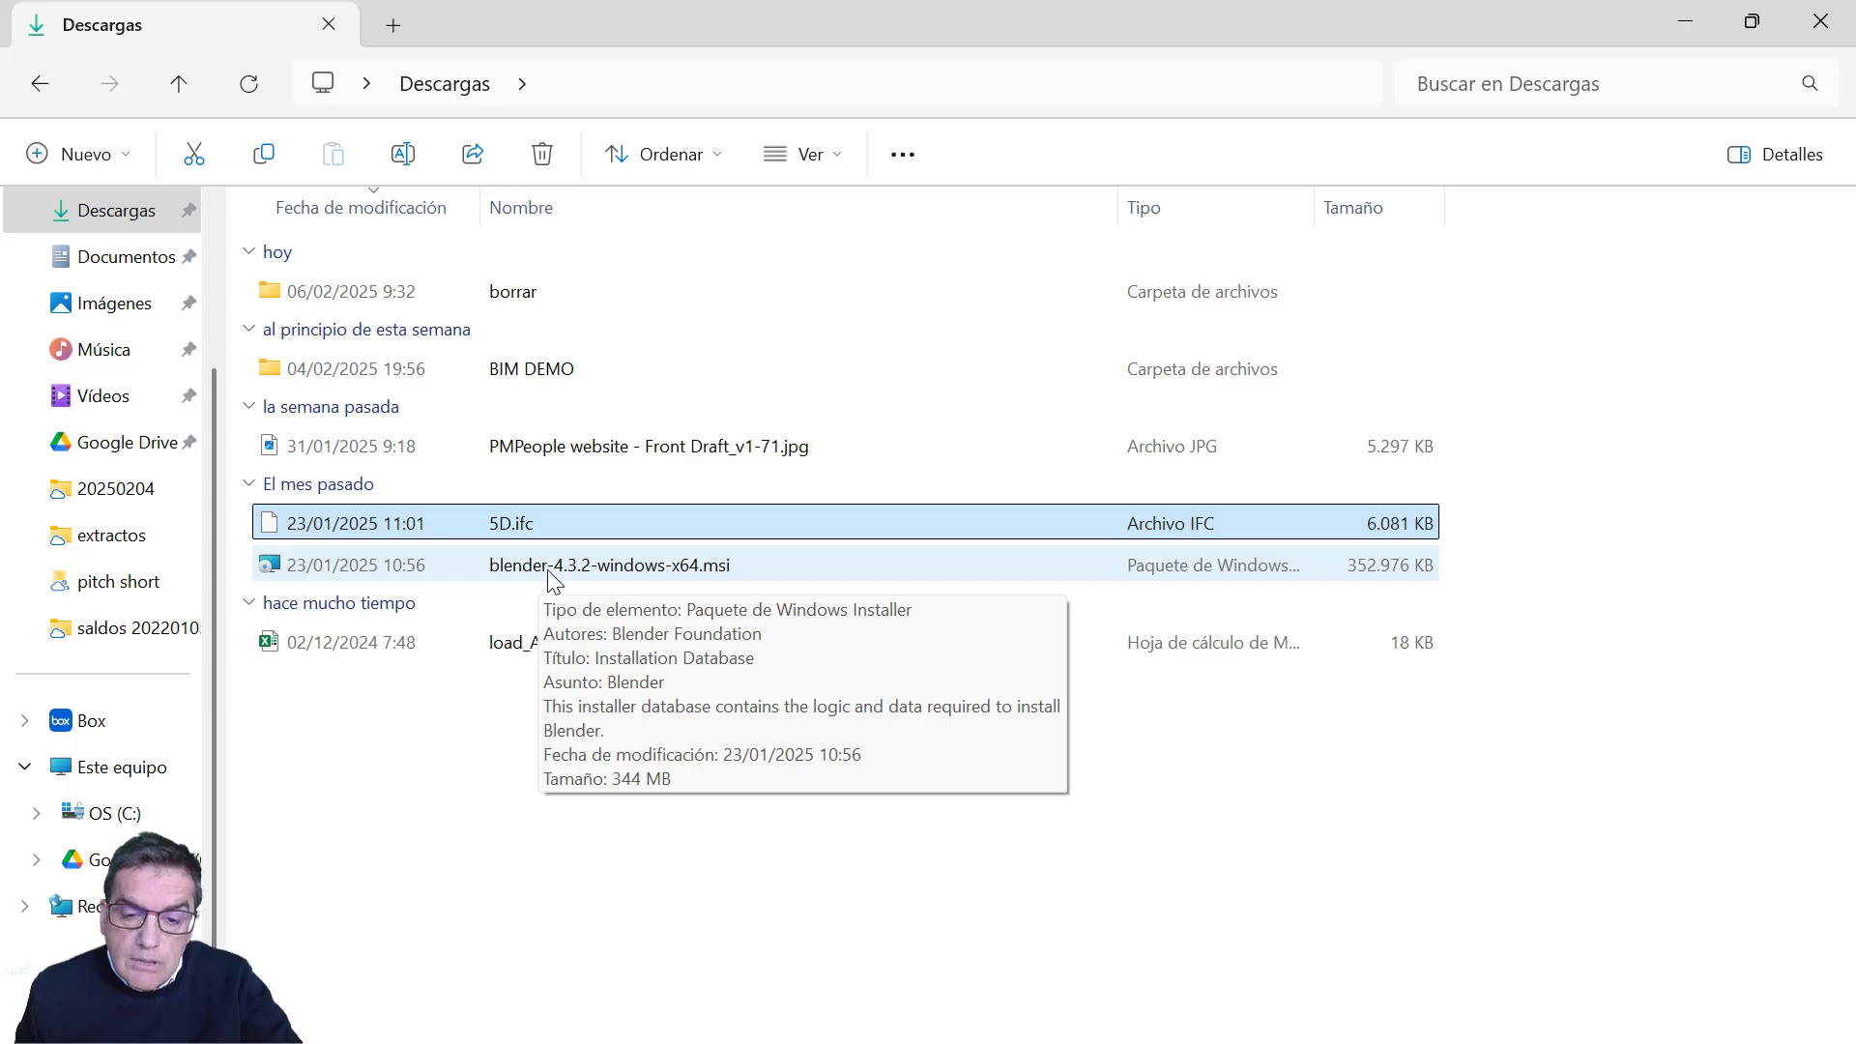
- Launch Blender 4.3 from the desktop and open the recent IFC project 5D.ifc
key(super+d)
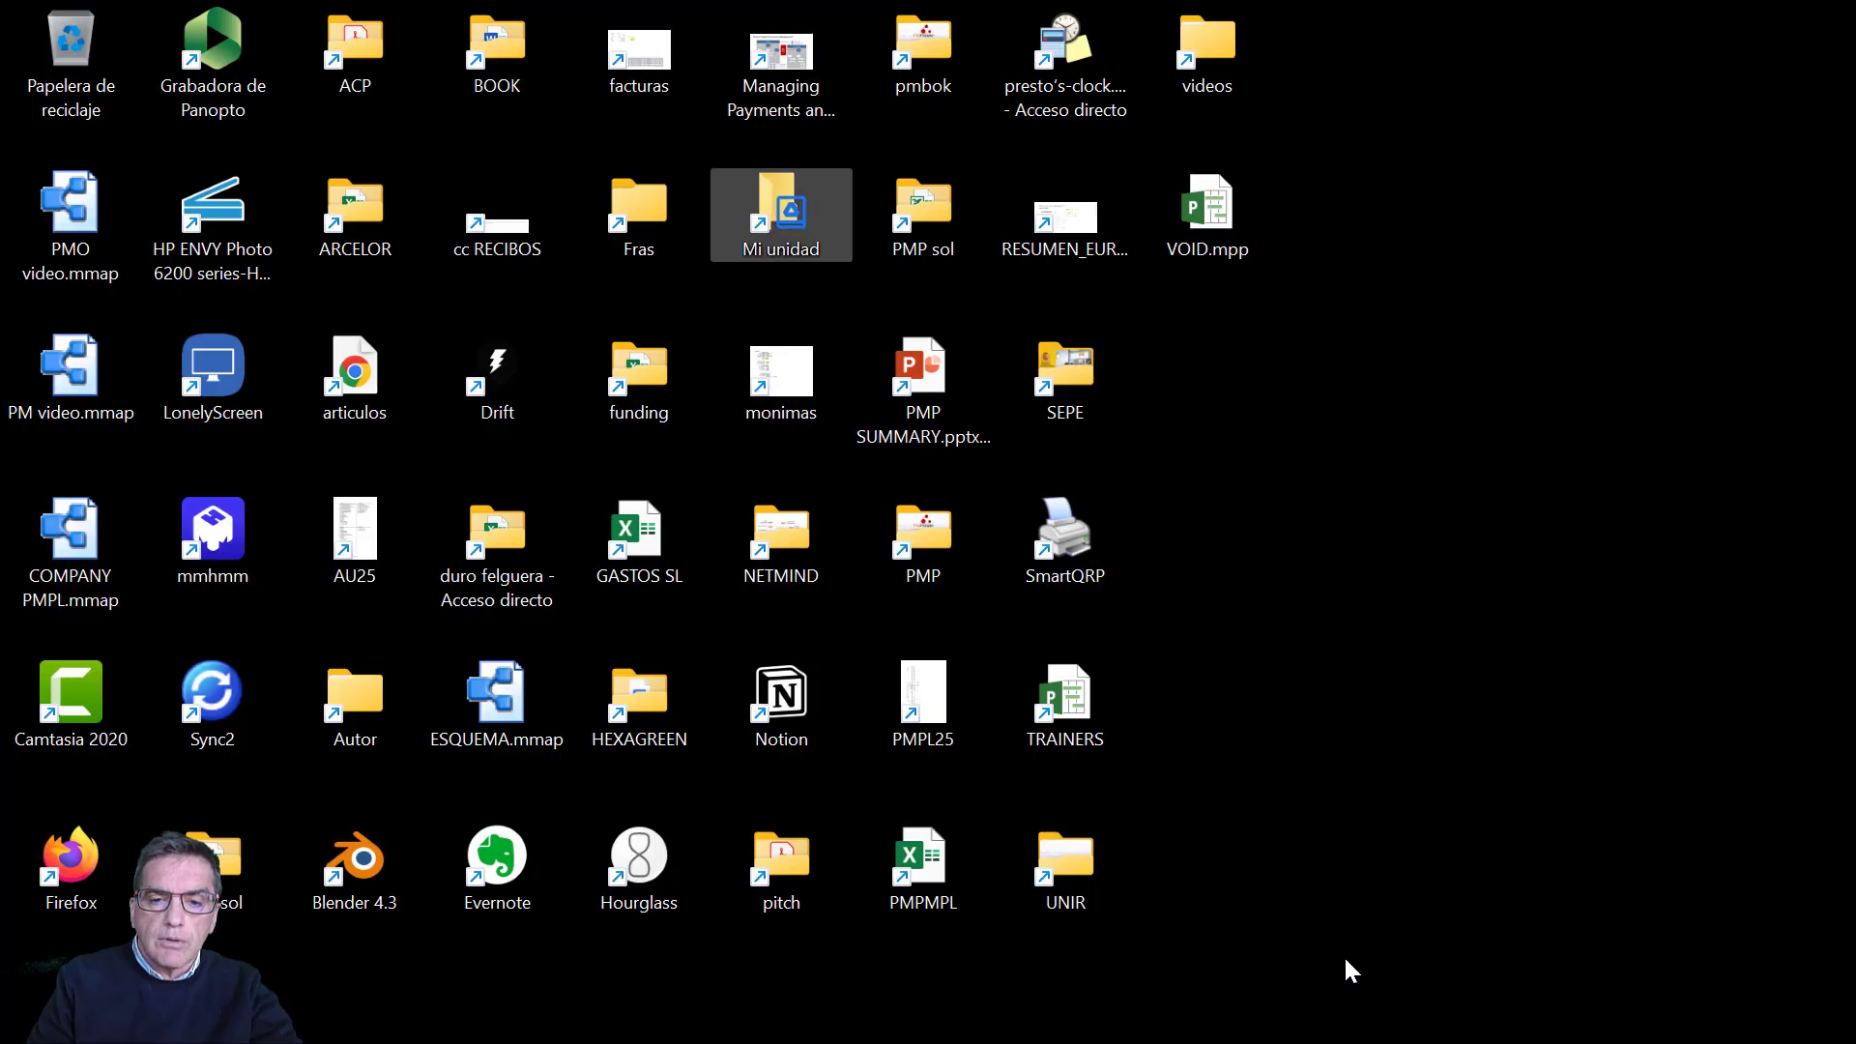
click(377, 846)
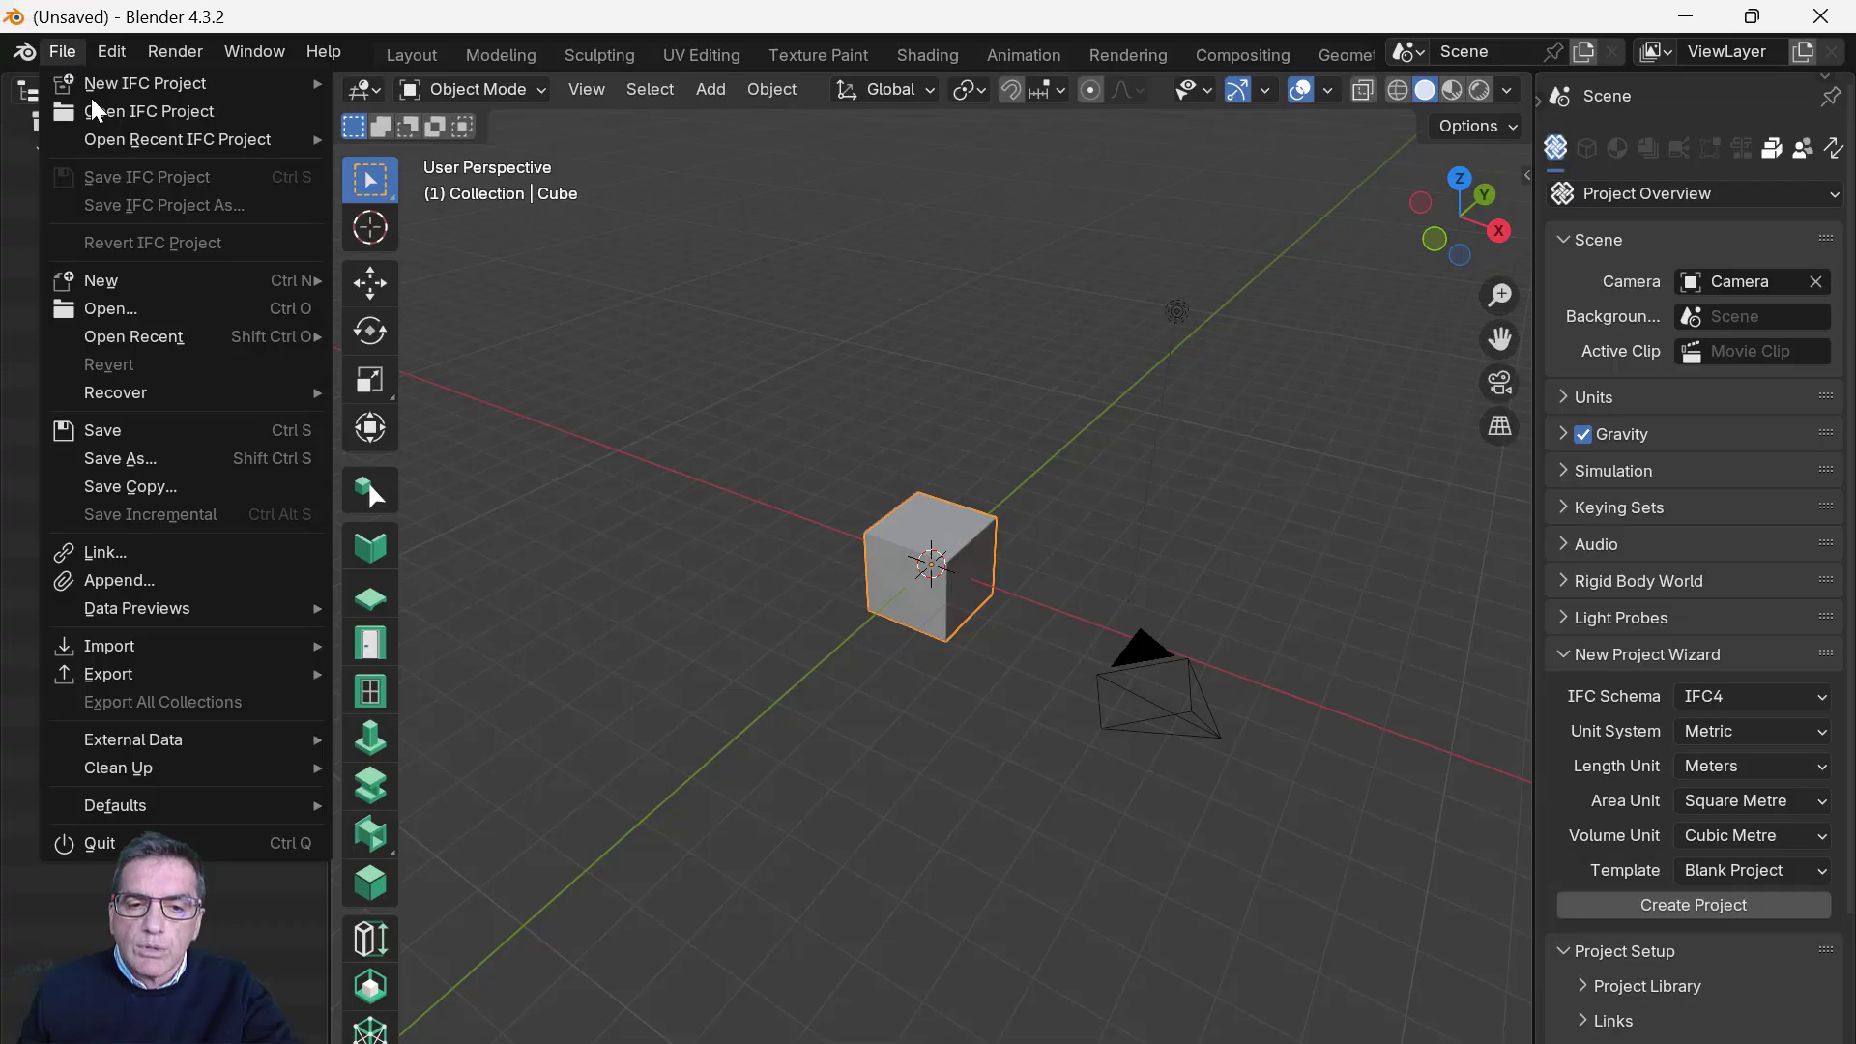
mouse_move(104, 138)
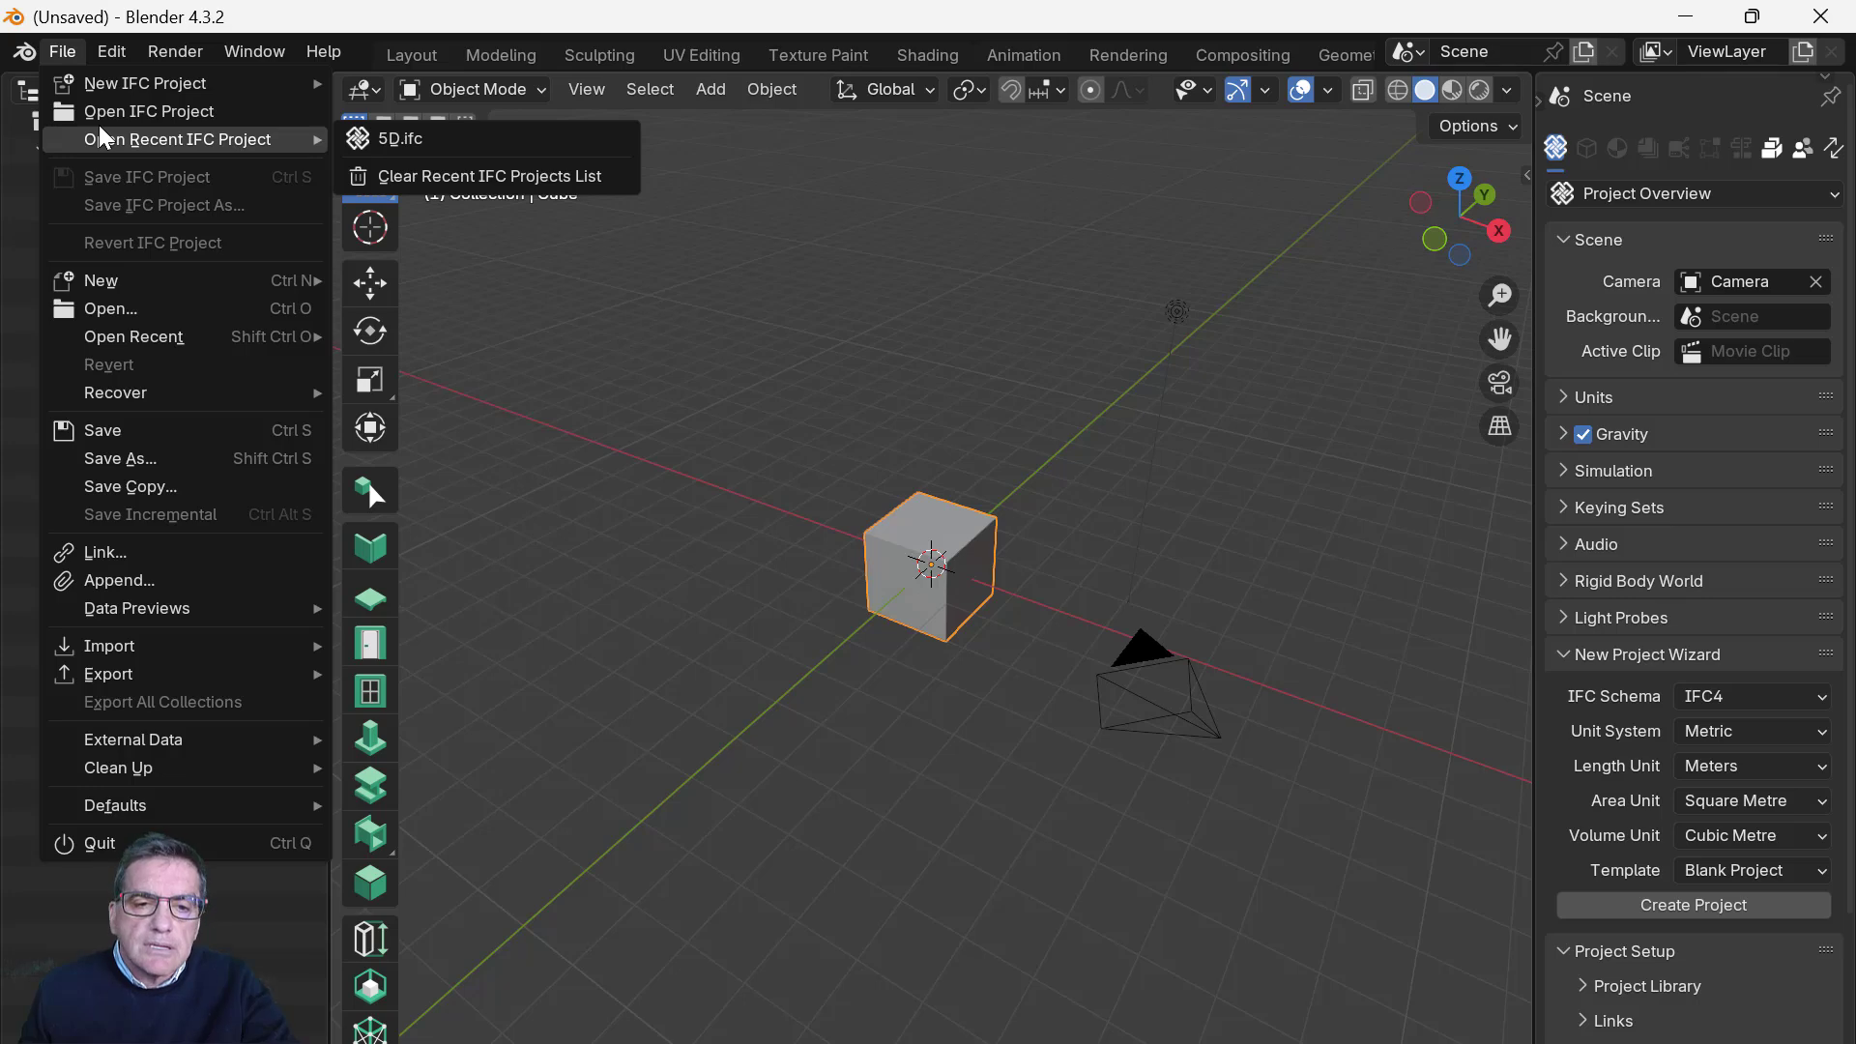
click(413, 141)
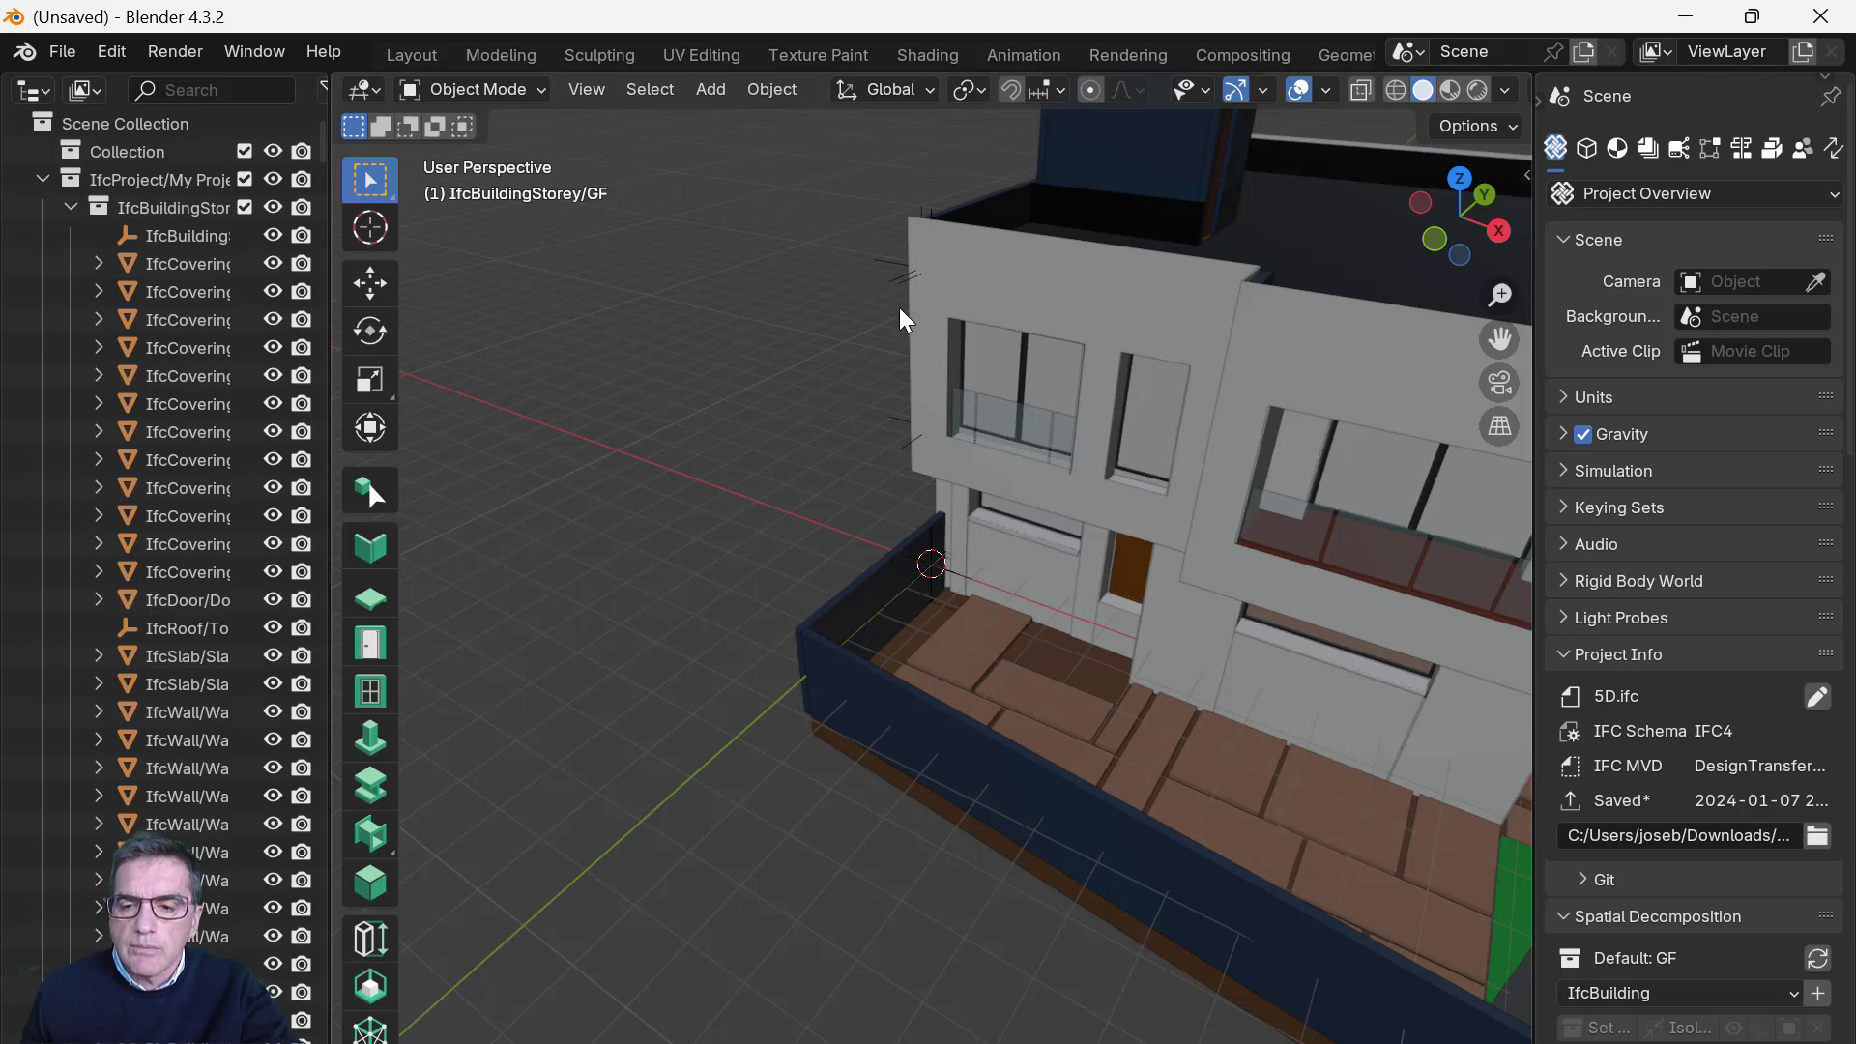
- Inspect the whole building model from the top, from the front and in perspective
drag(1508, 339, 1142, 444)
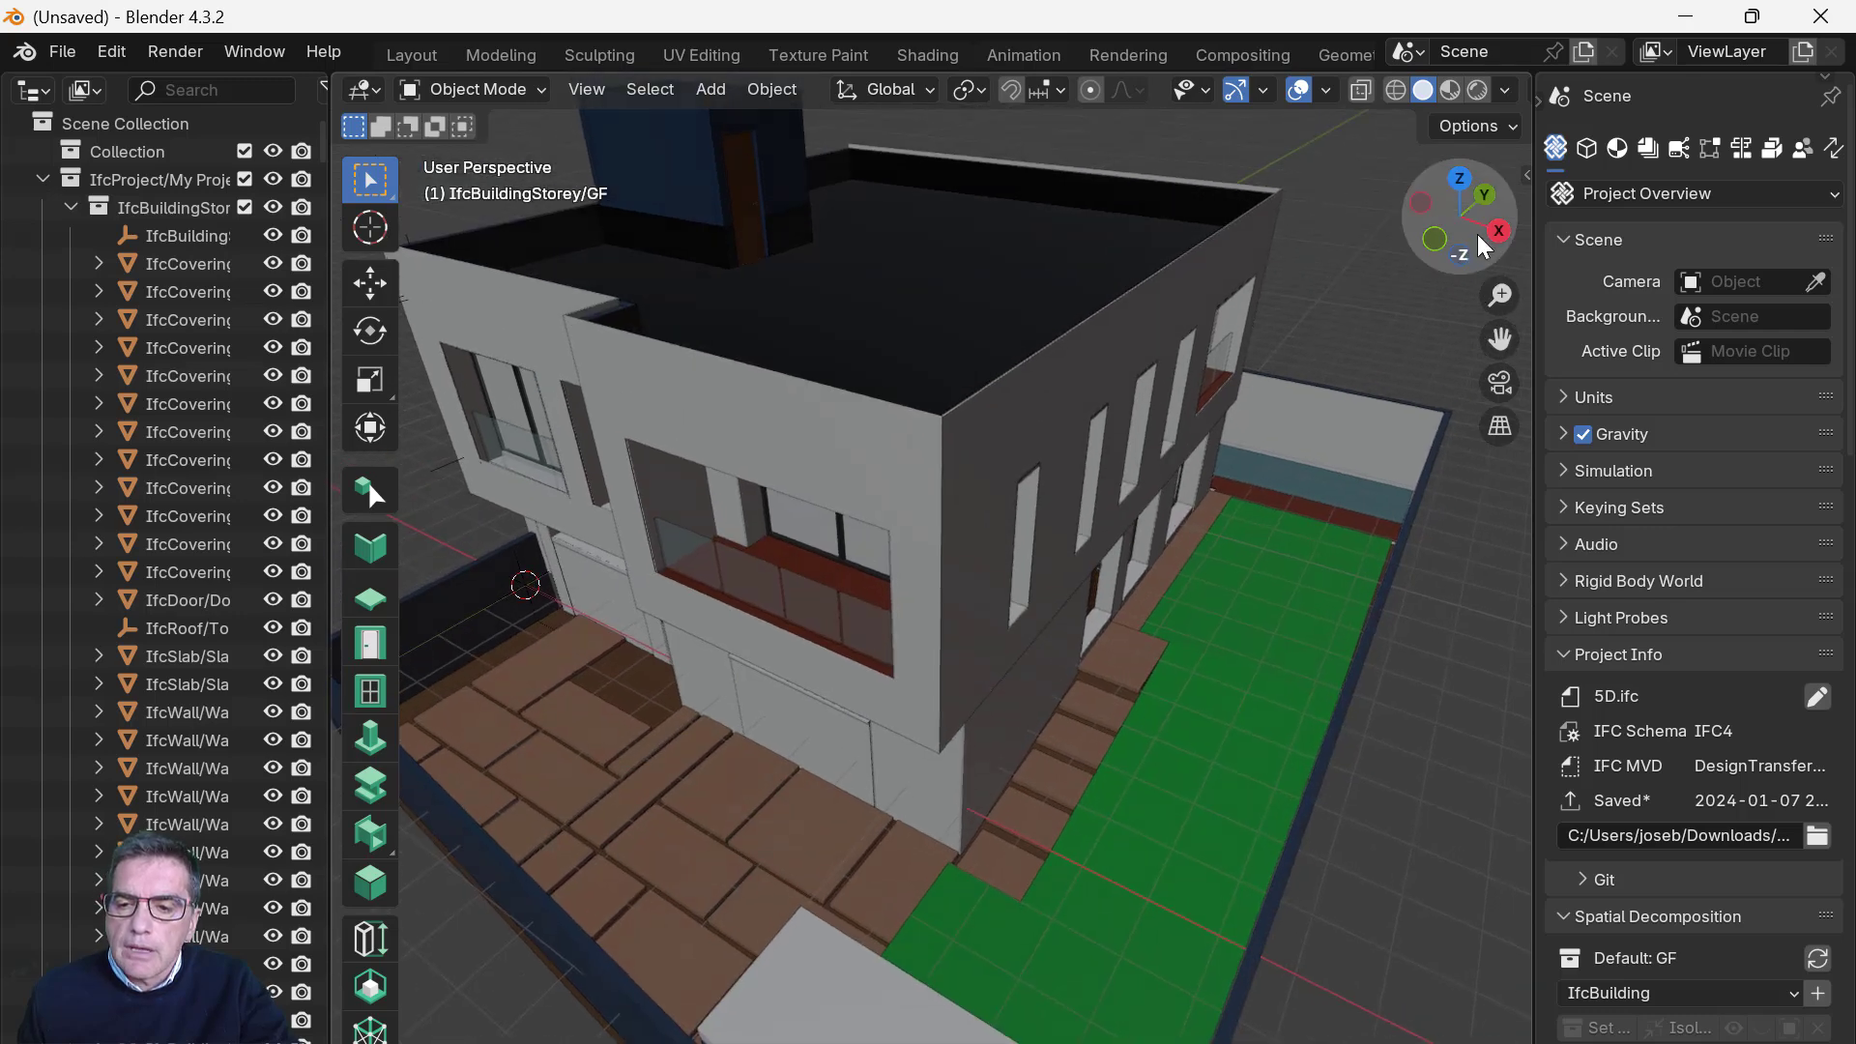
click(1460, 179)
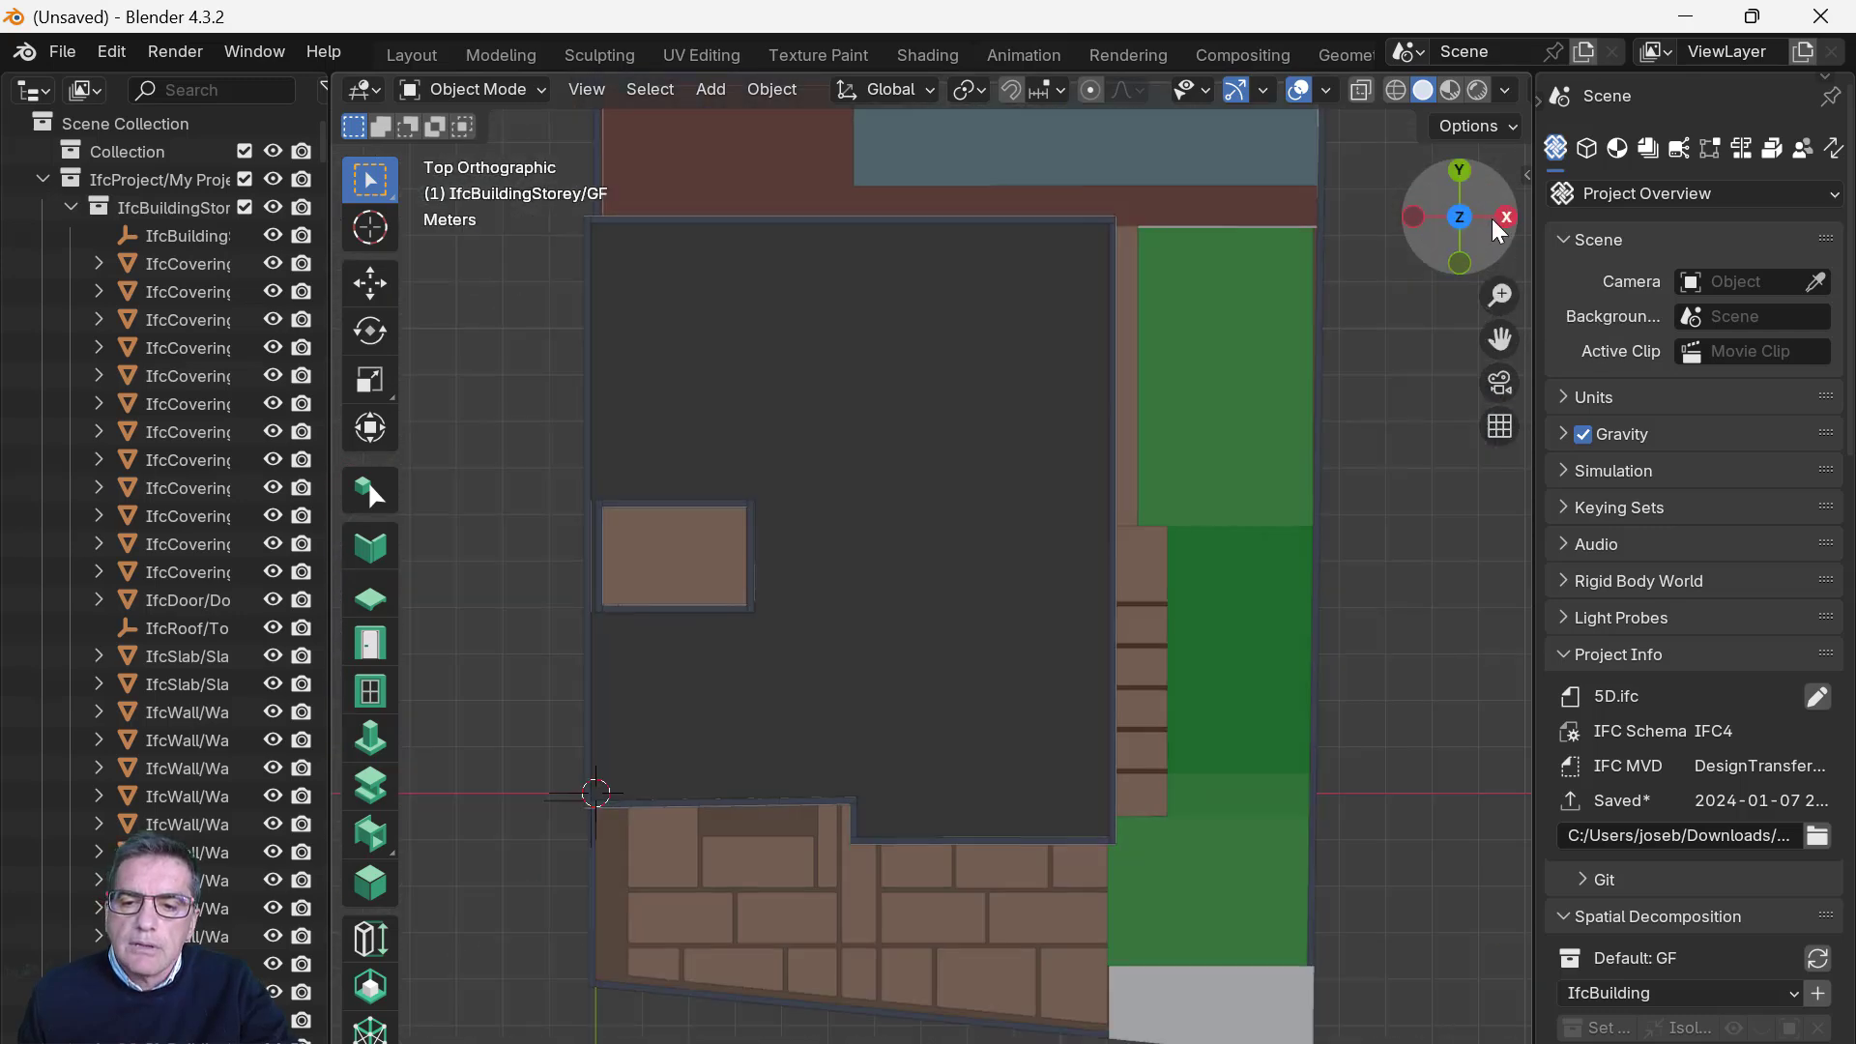
click(1459, 263)
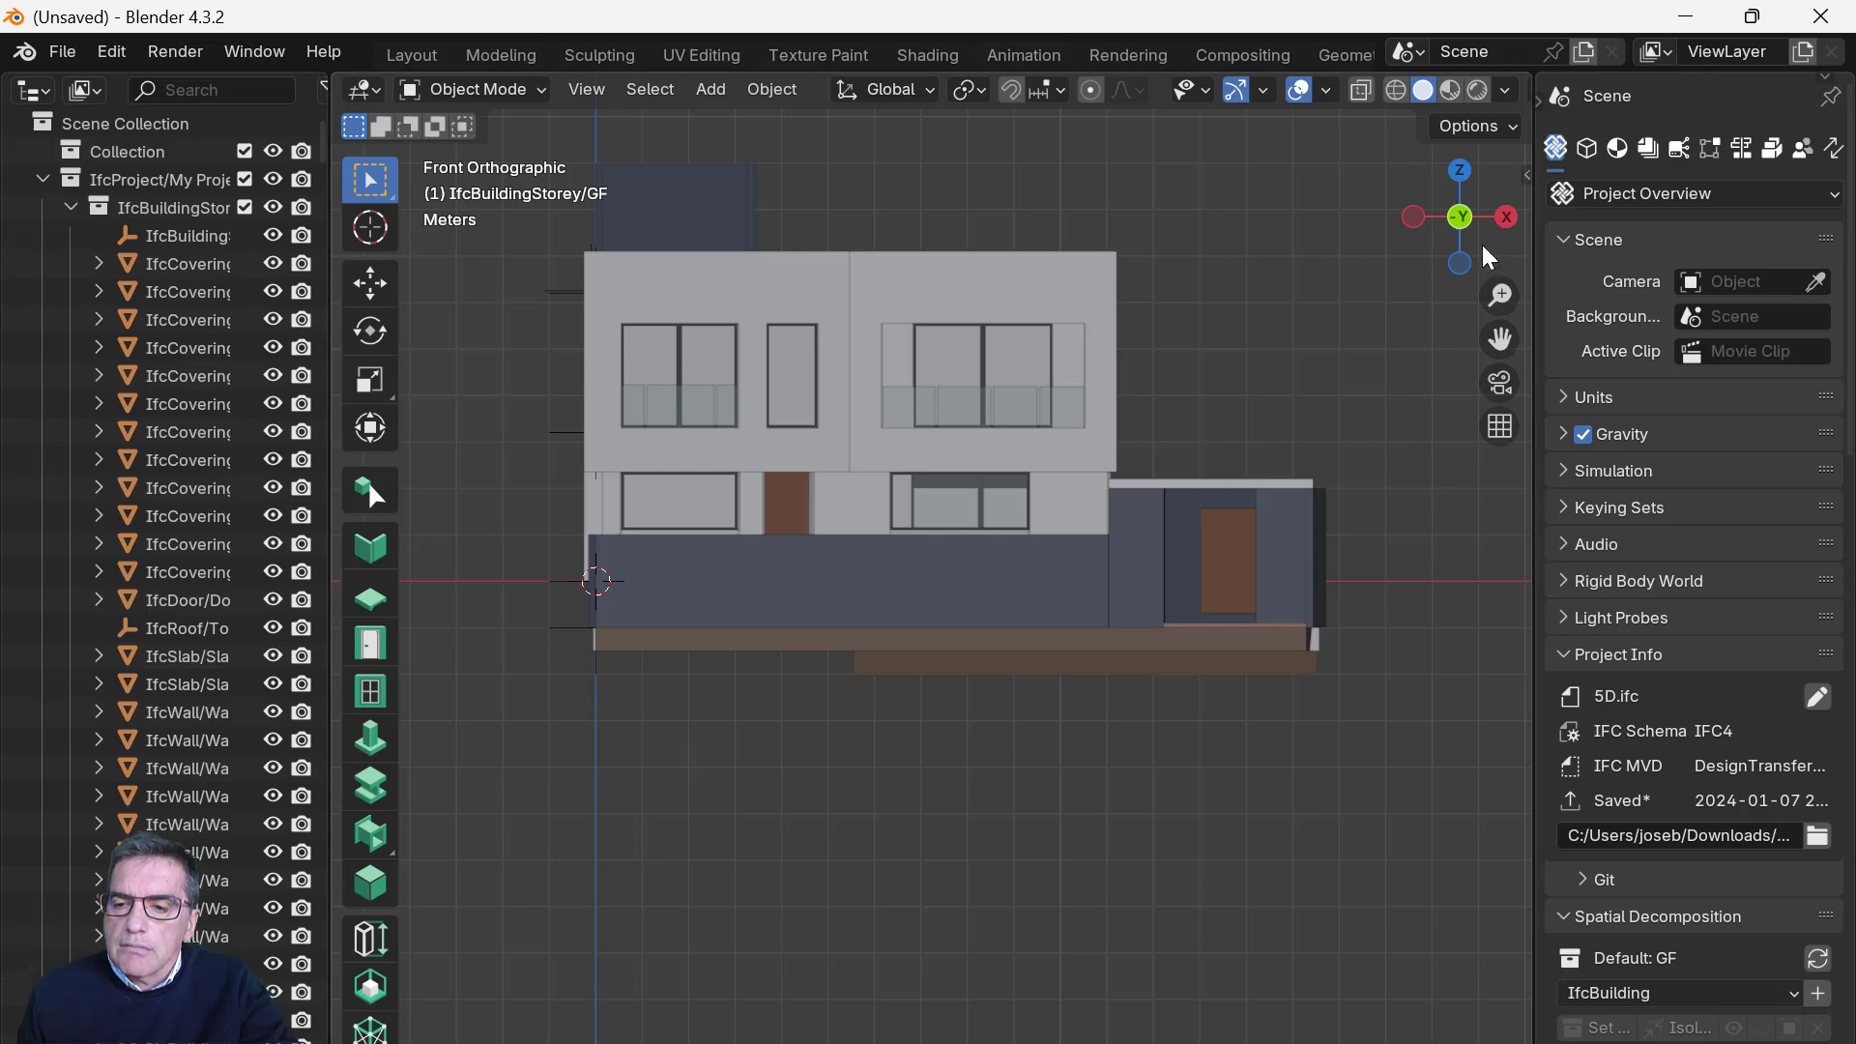
drag(1484, 243, 1339, 301)
drag(1500, 295, 1500, 343)
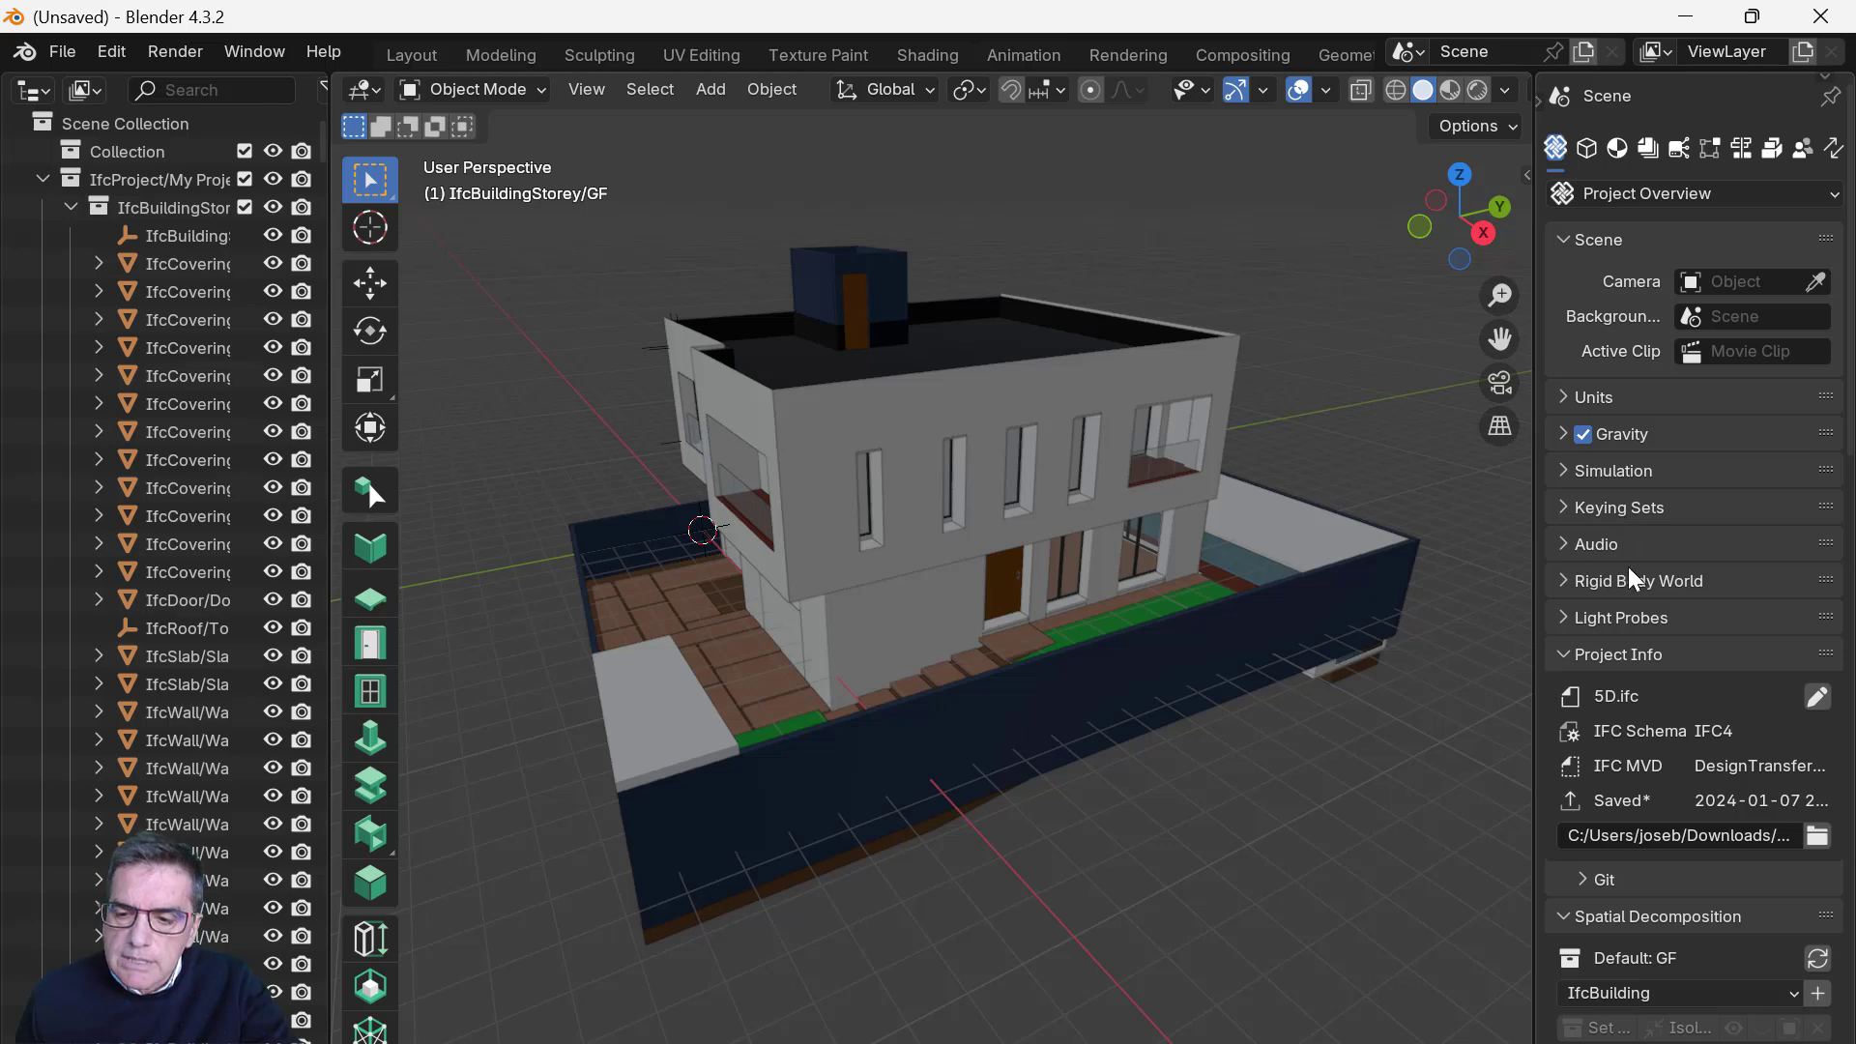
- Generate the Gantt chart of the EC work schedule in the Bonsai Web UI and maximize its browser window
click(1742, 148)
click(1721, 854)
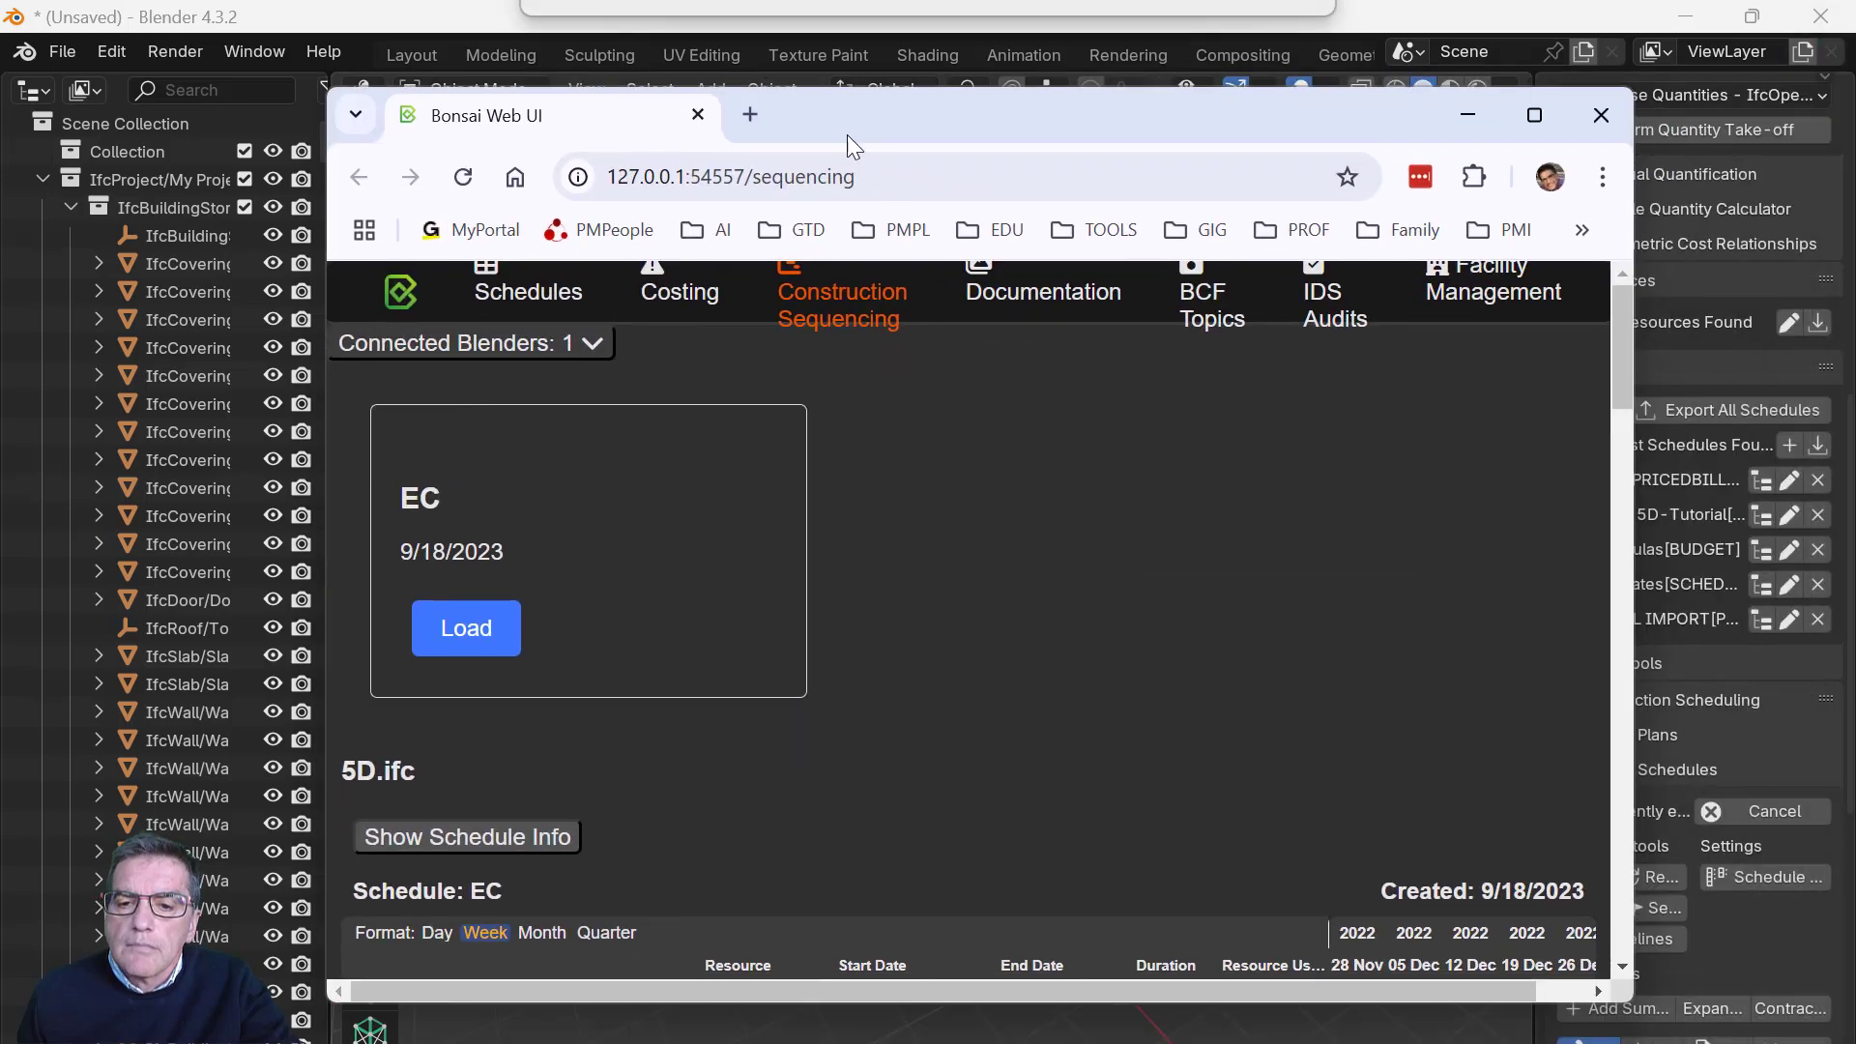
drag(847, 136, 779, 130)
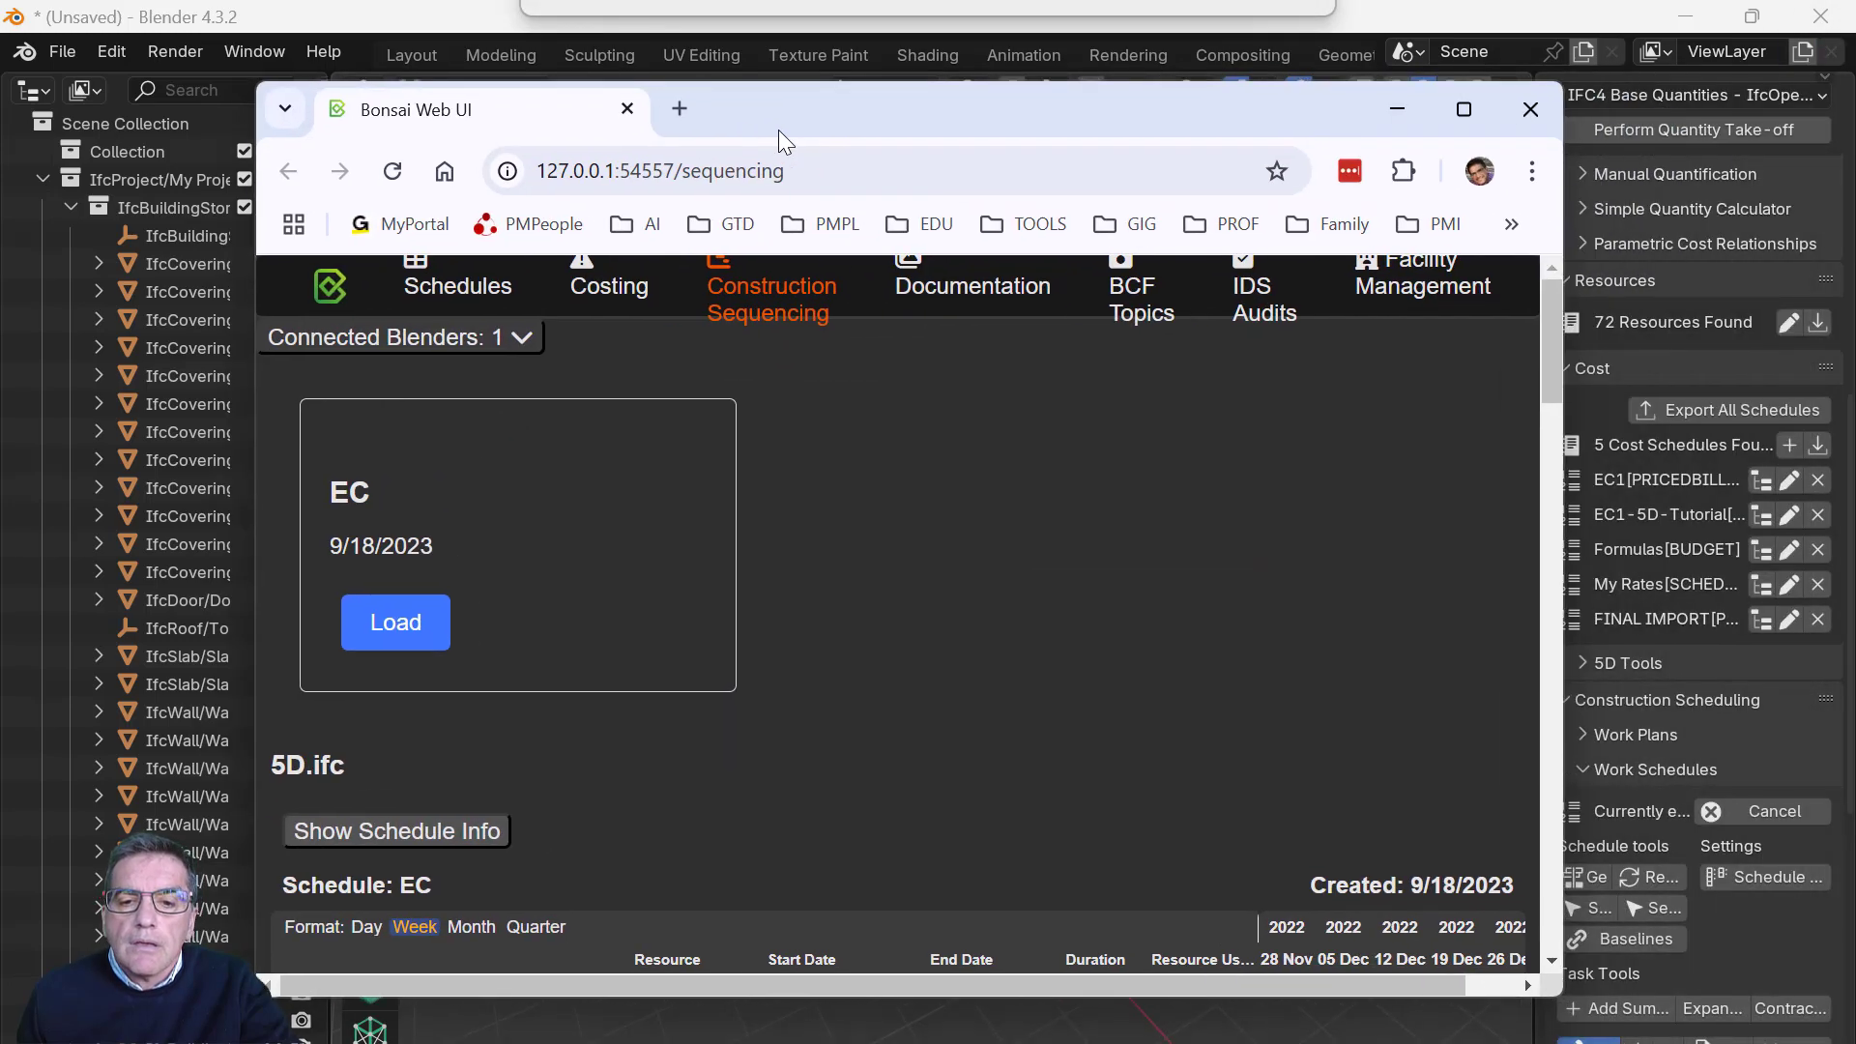
click(1467, 108)
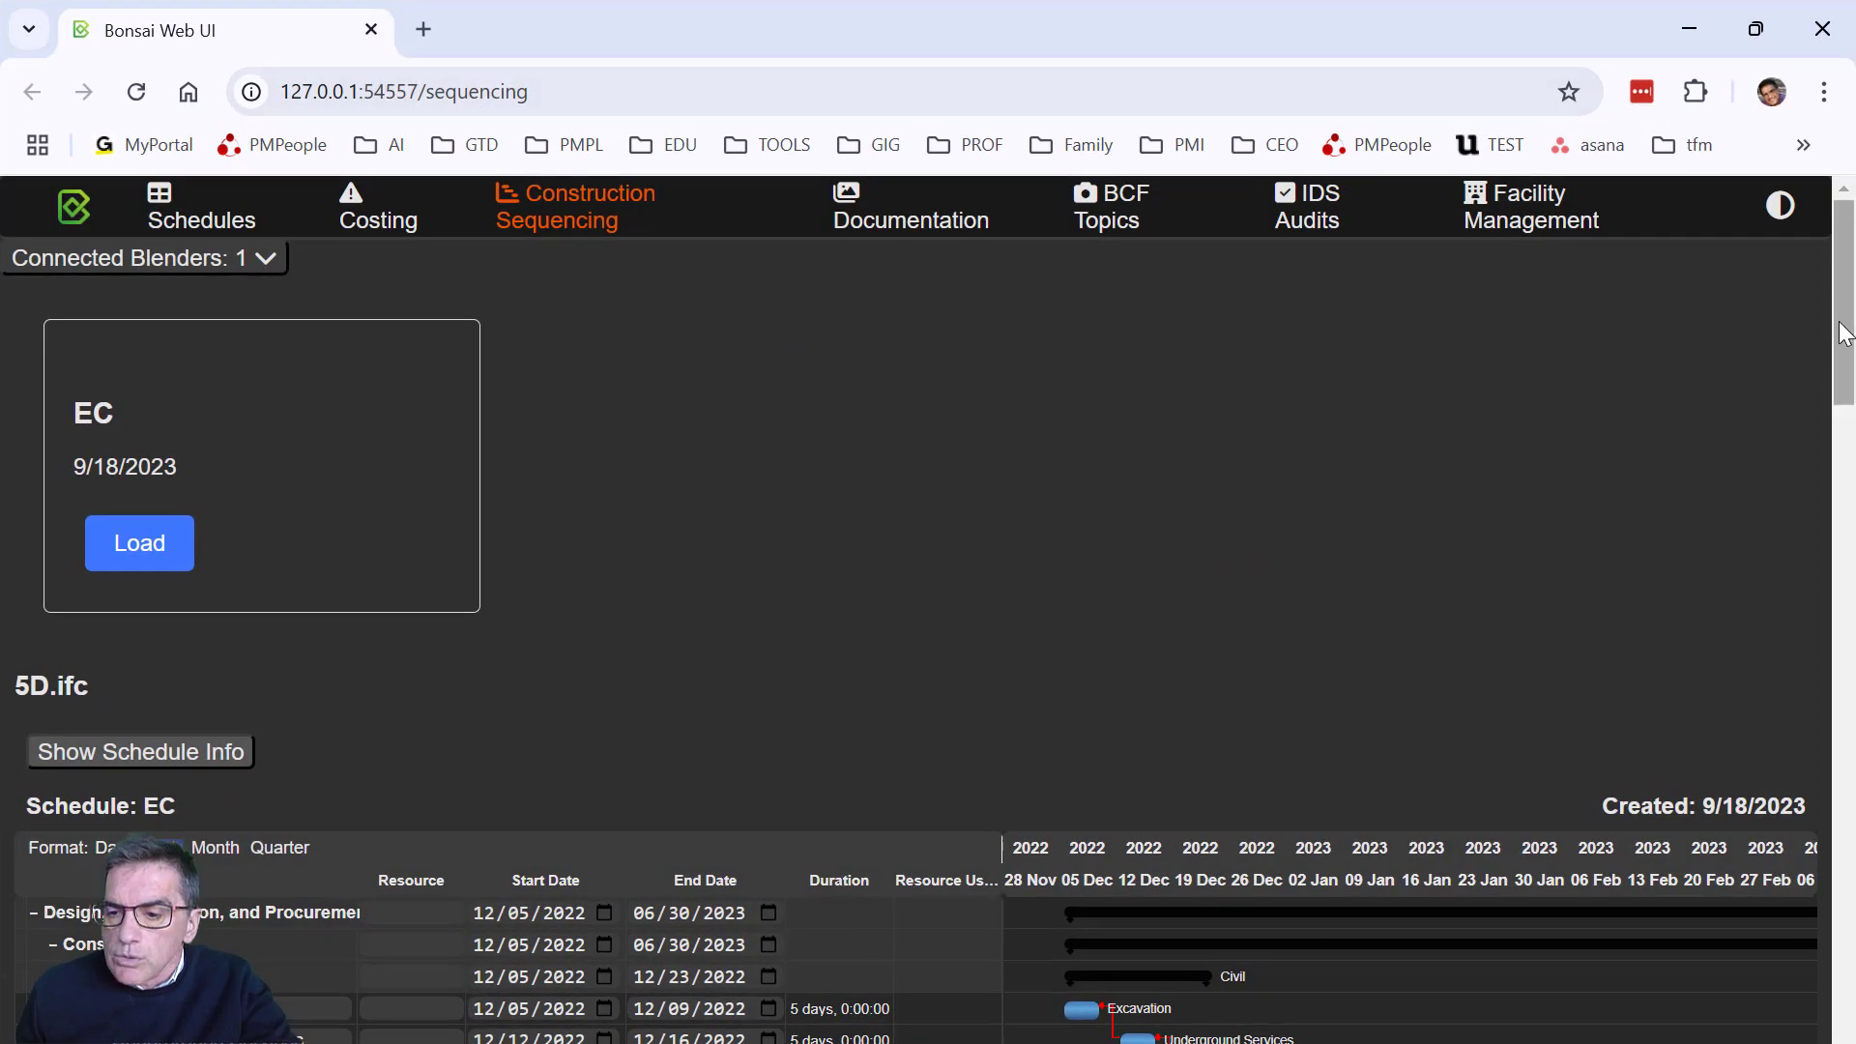
- Examine the EC schedule's tasks, dates, durations and dependencies in the Gantt chart, and return to Blender
mouse_move(1844, 338)
mouse_down()
mouse_move(1830, 880)
mouse_move(1827, 800)
mouse_up()
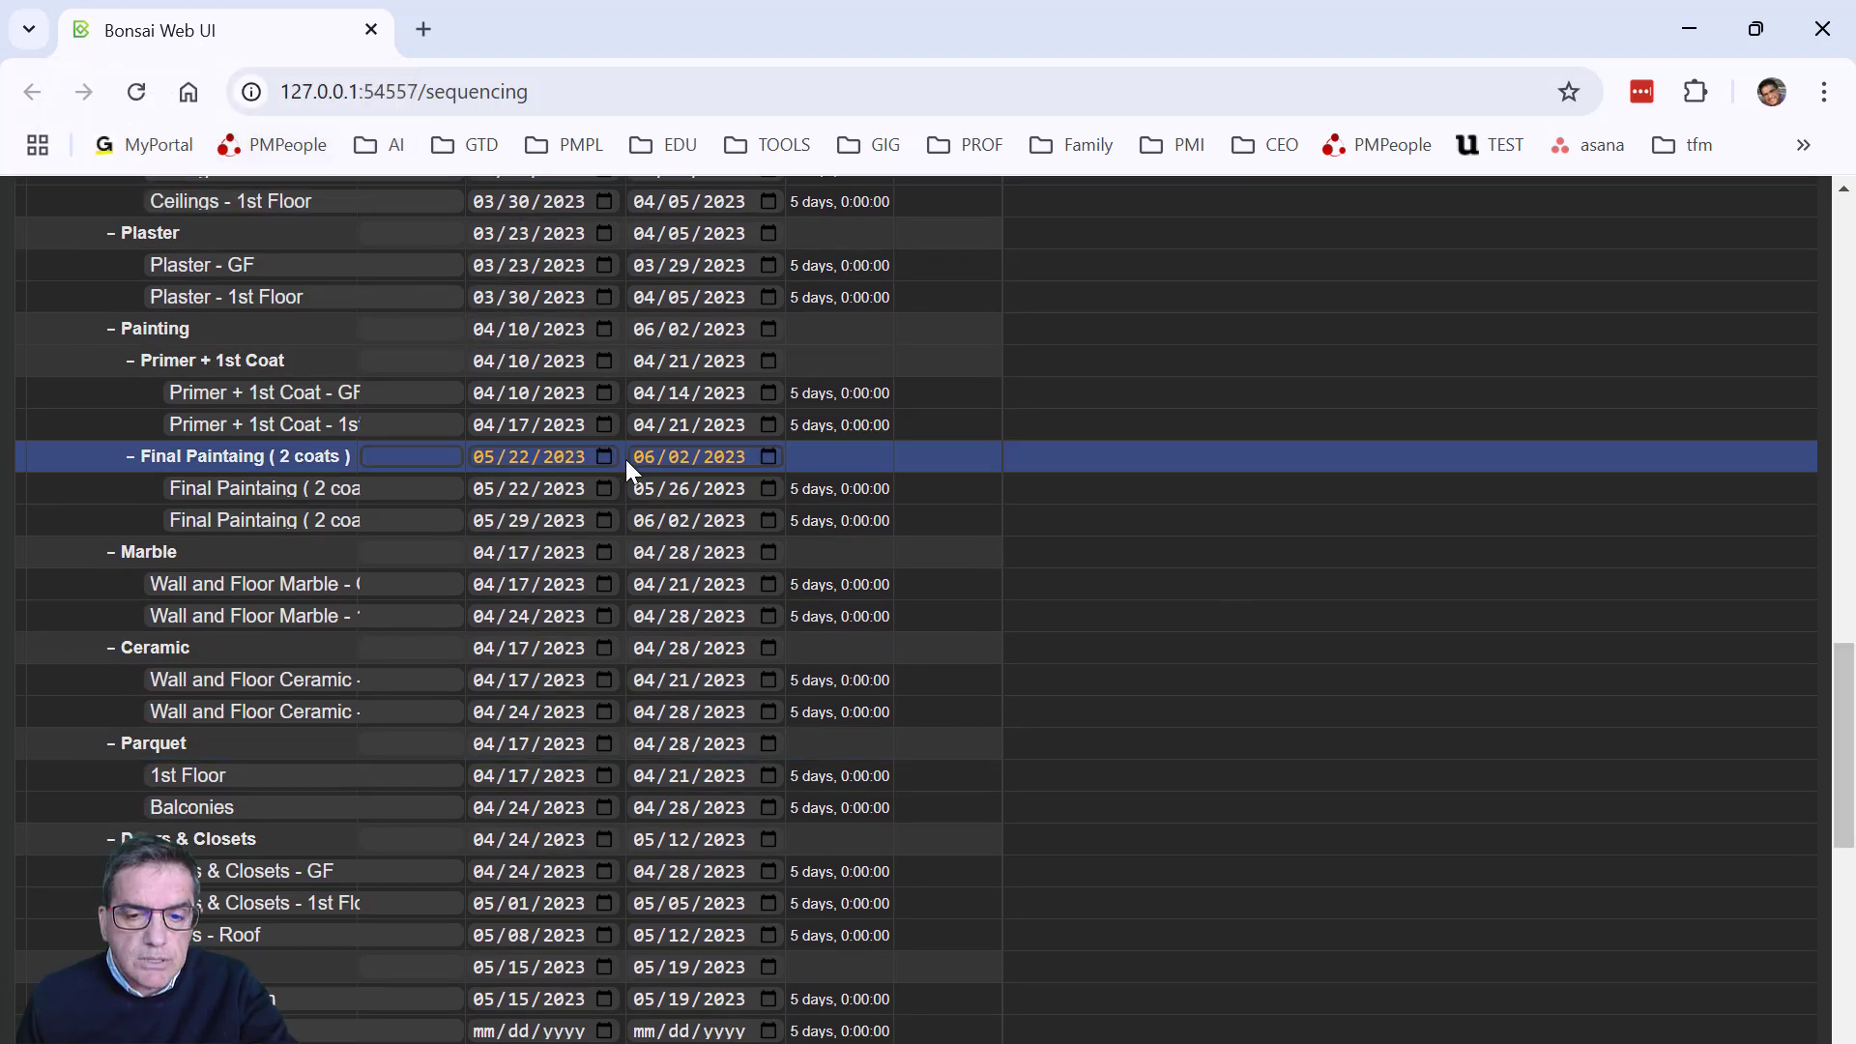
drag(1845, 745, 1850, 386)
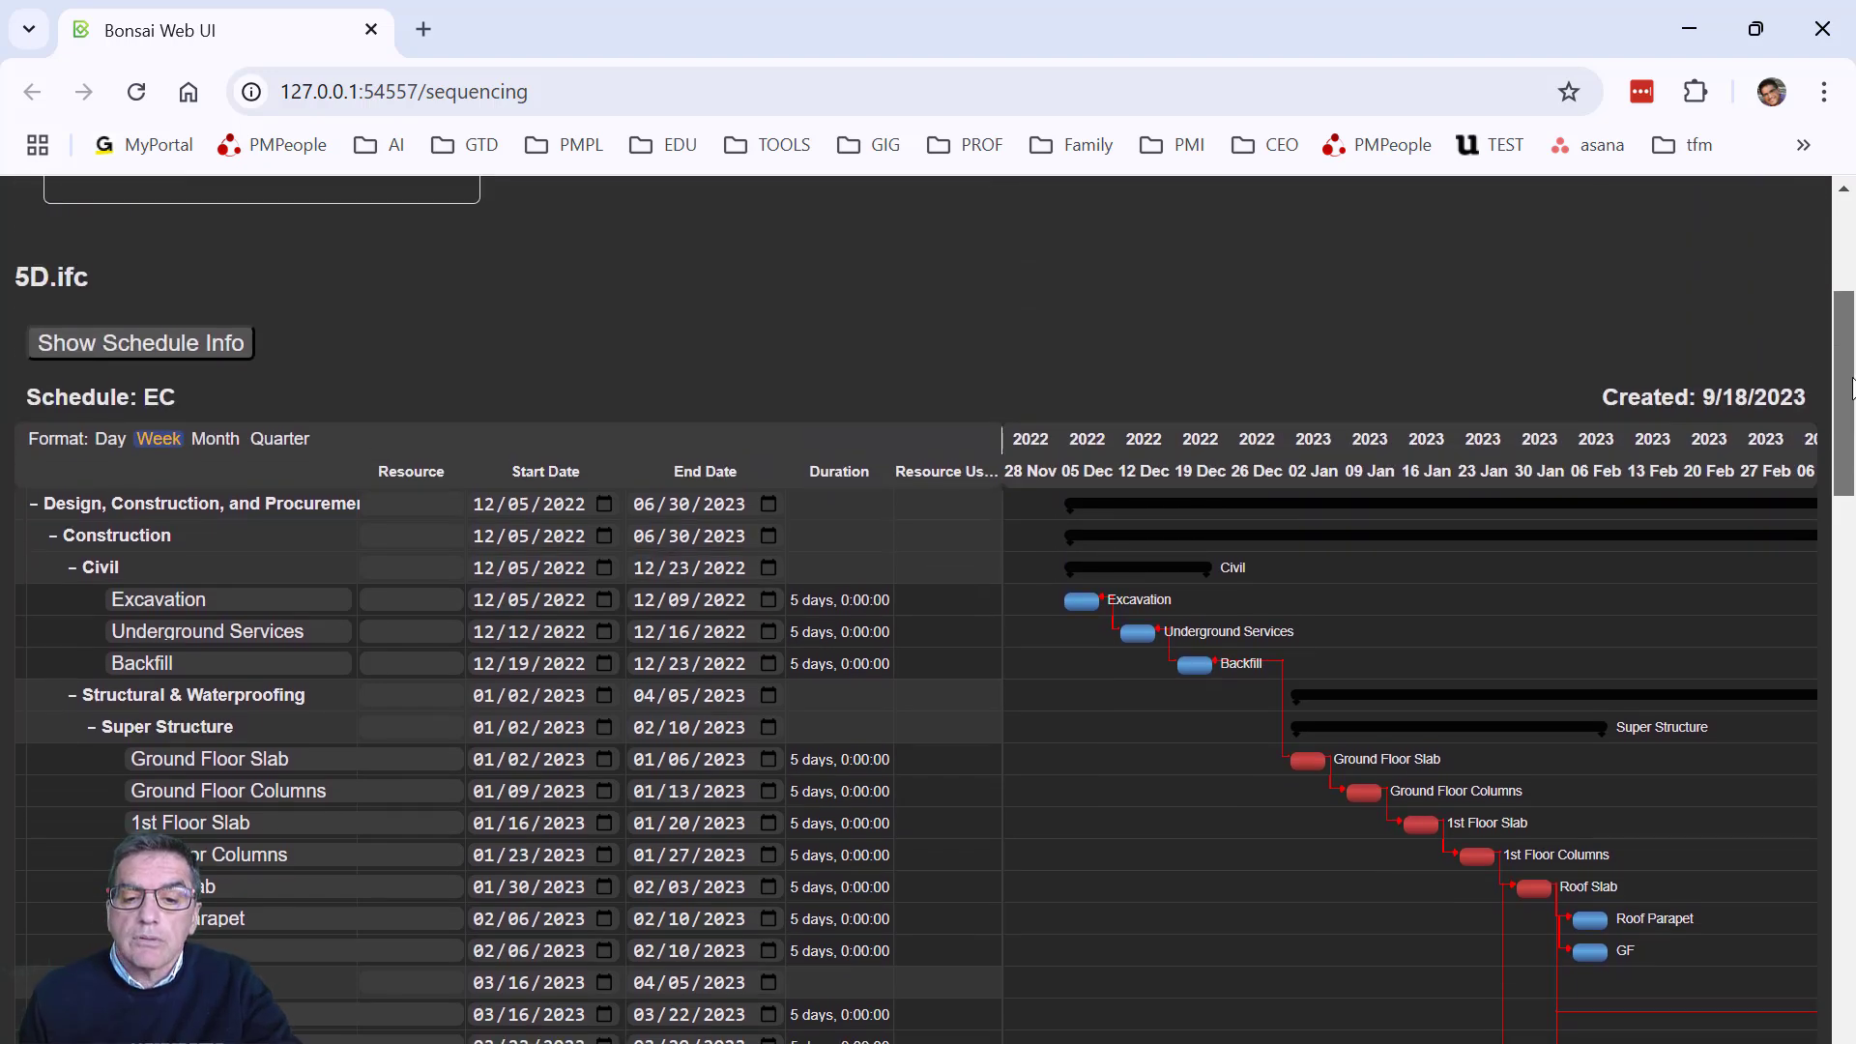
click(565, 513)
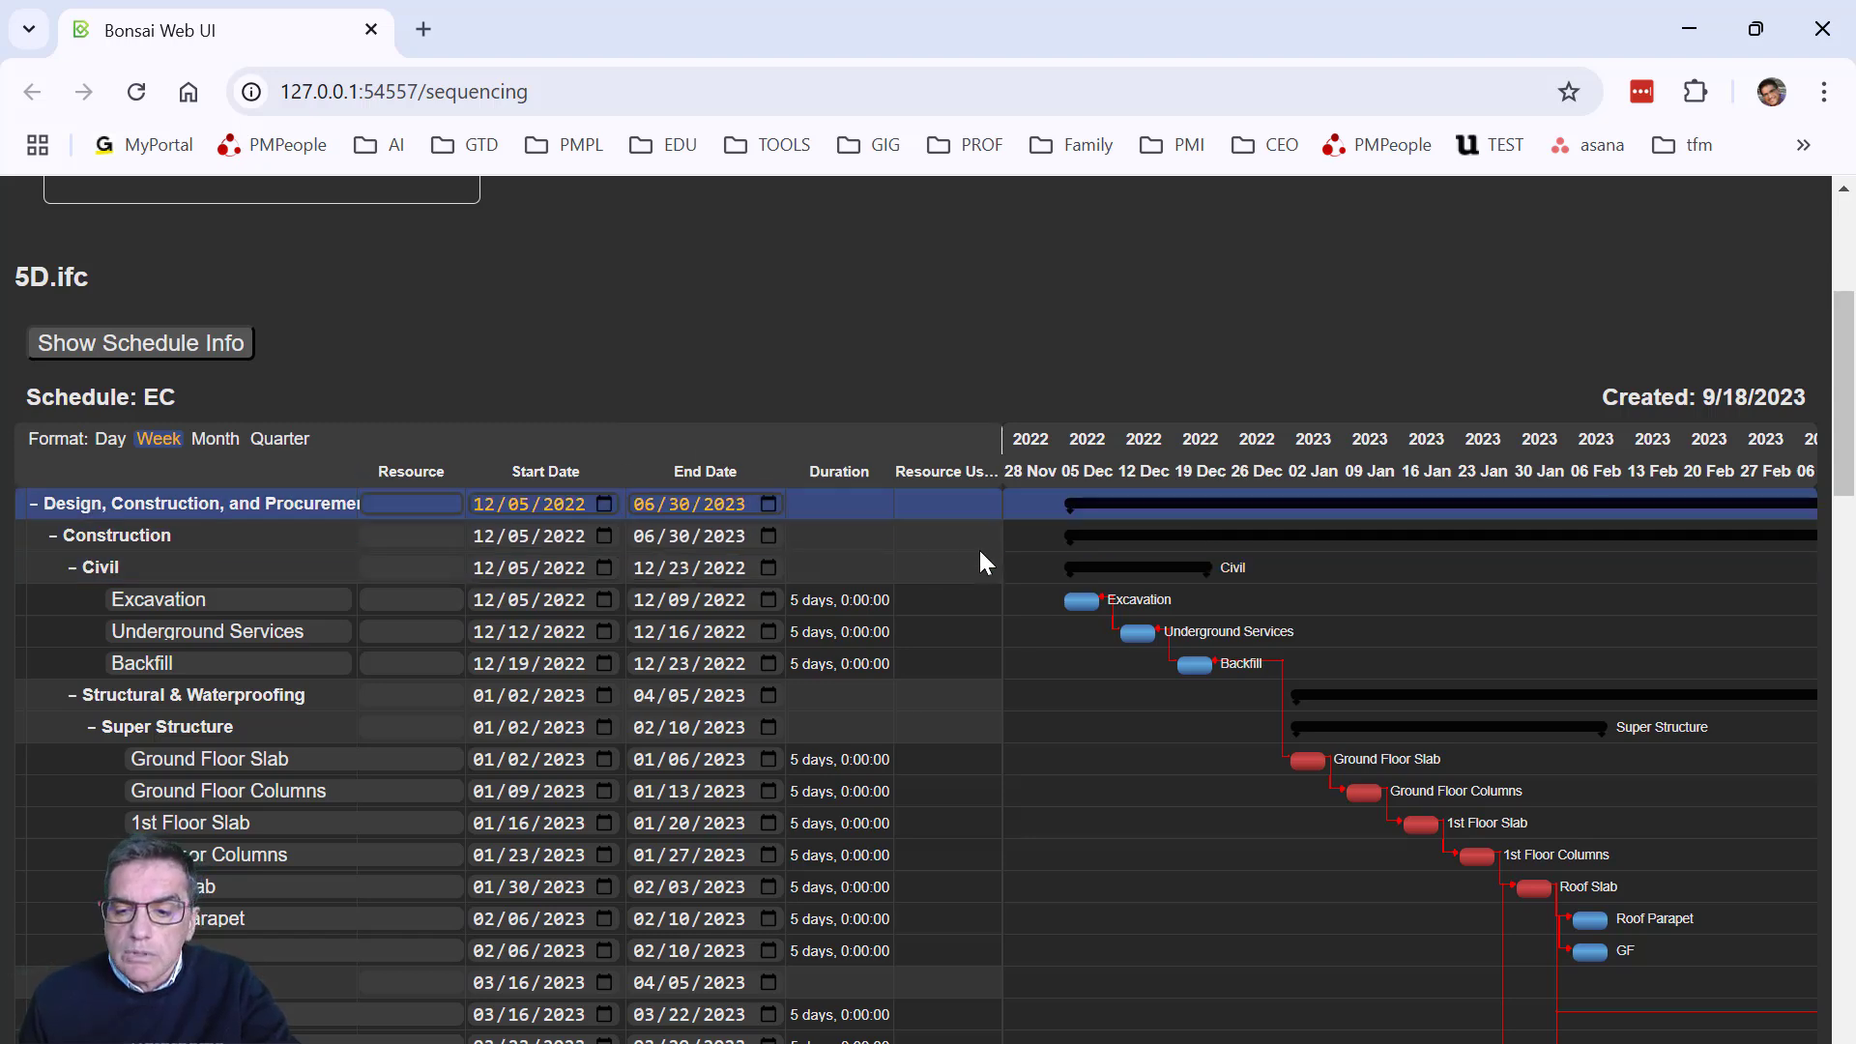
drag(1839, 435, 1830, 530)
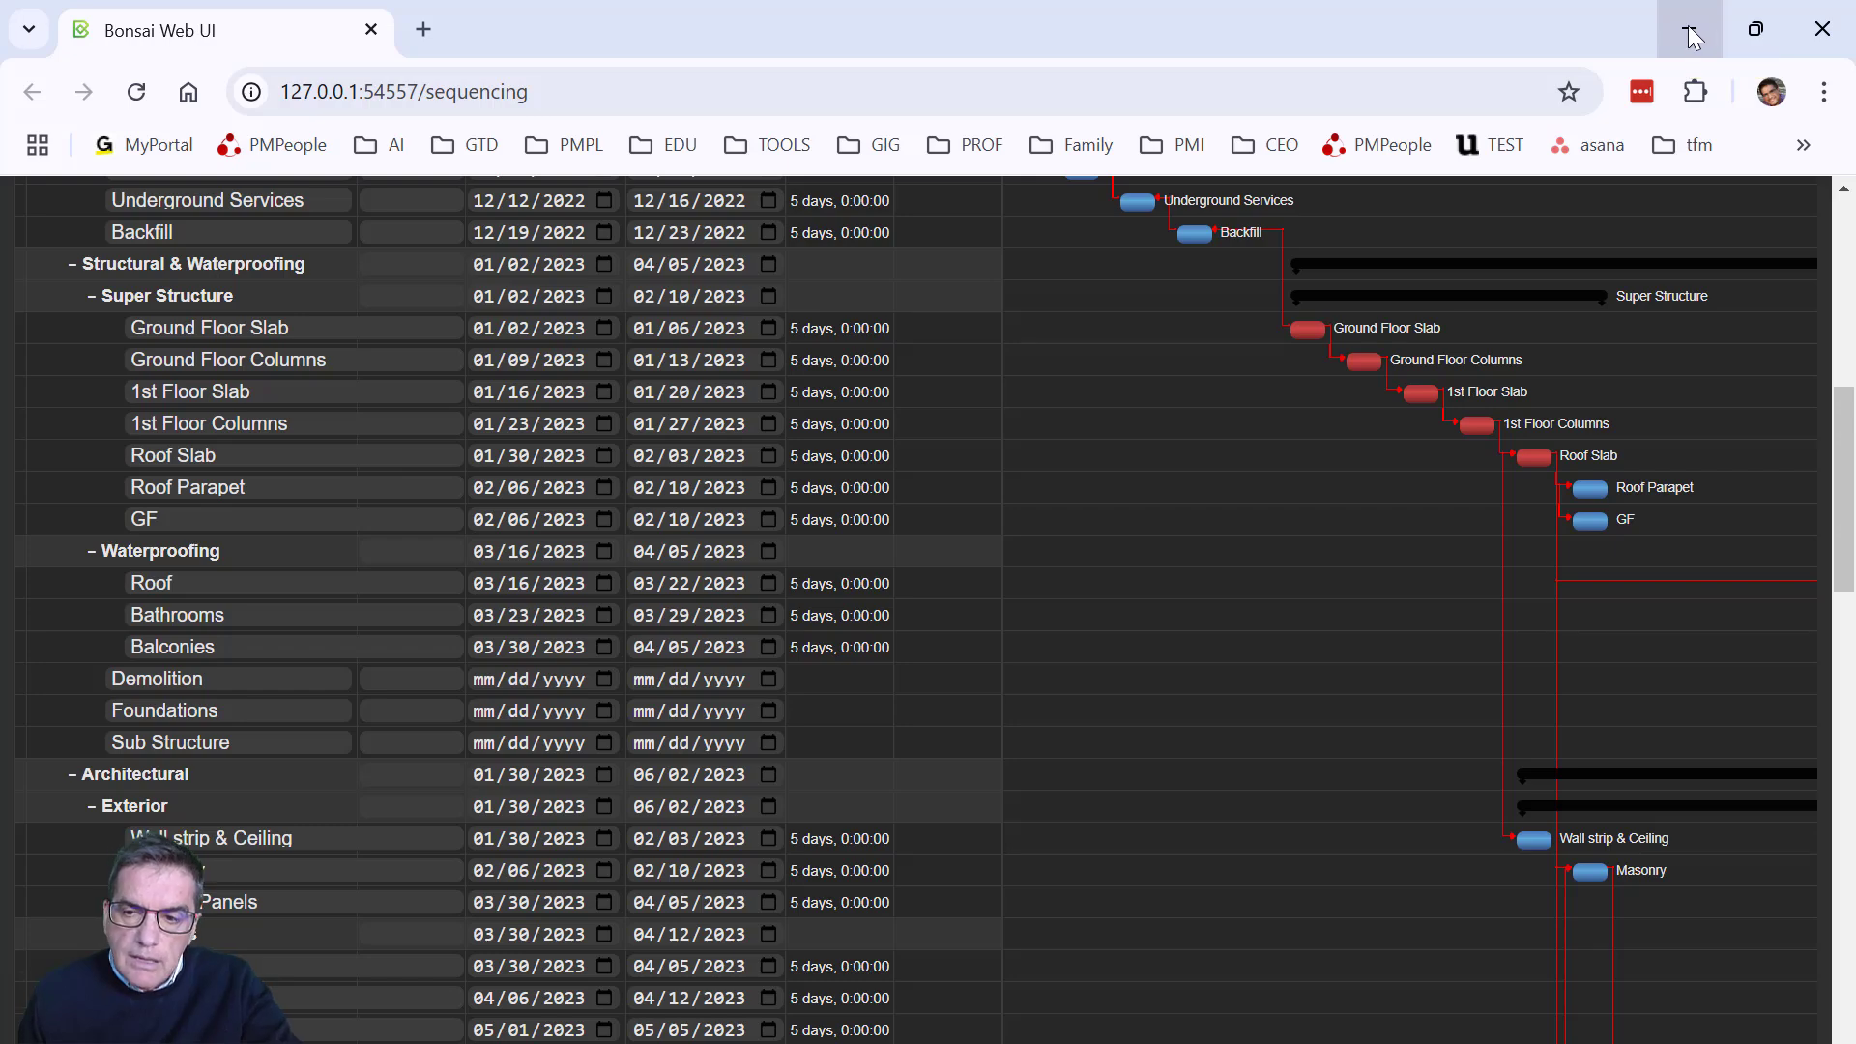
click(1687, 25)
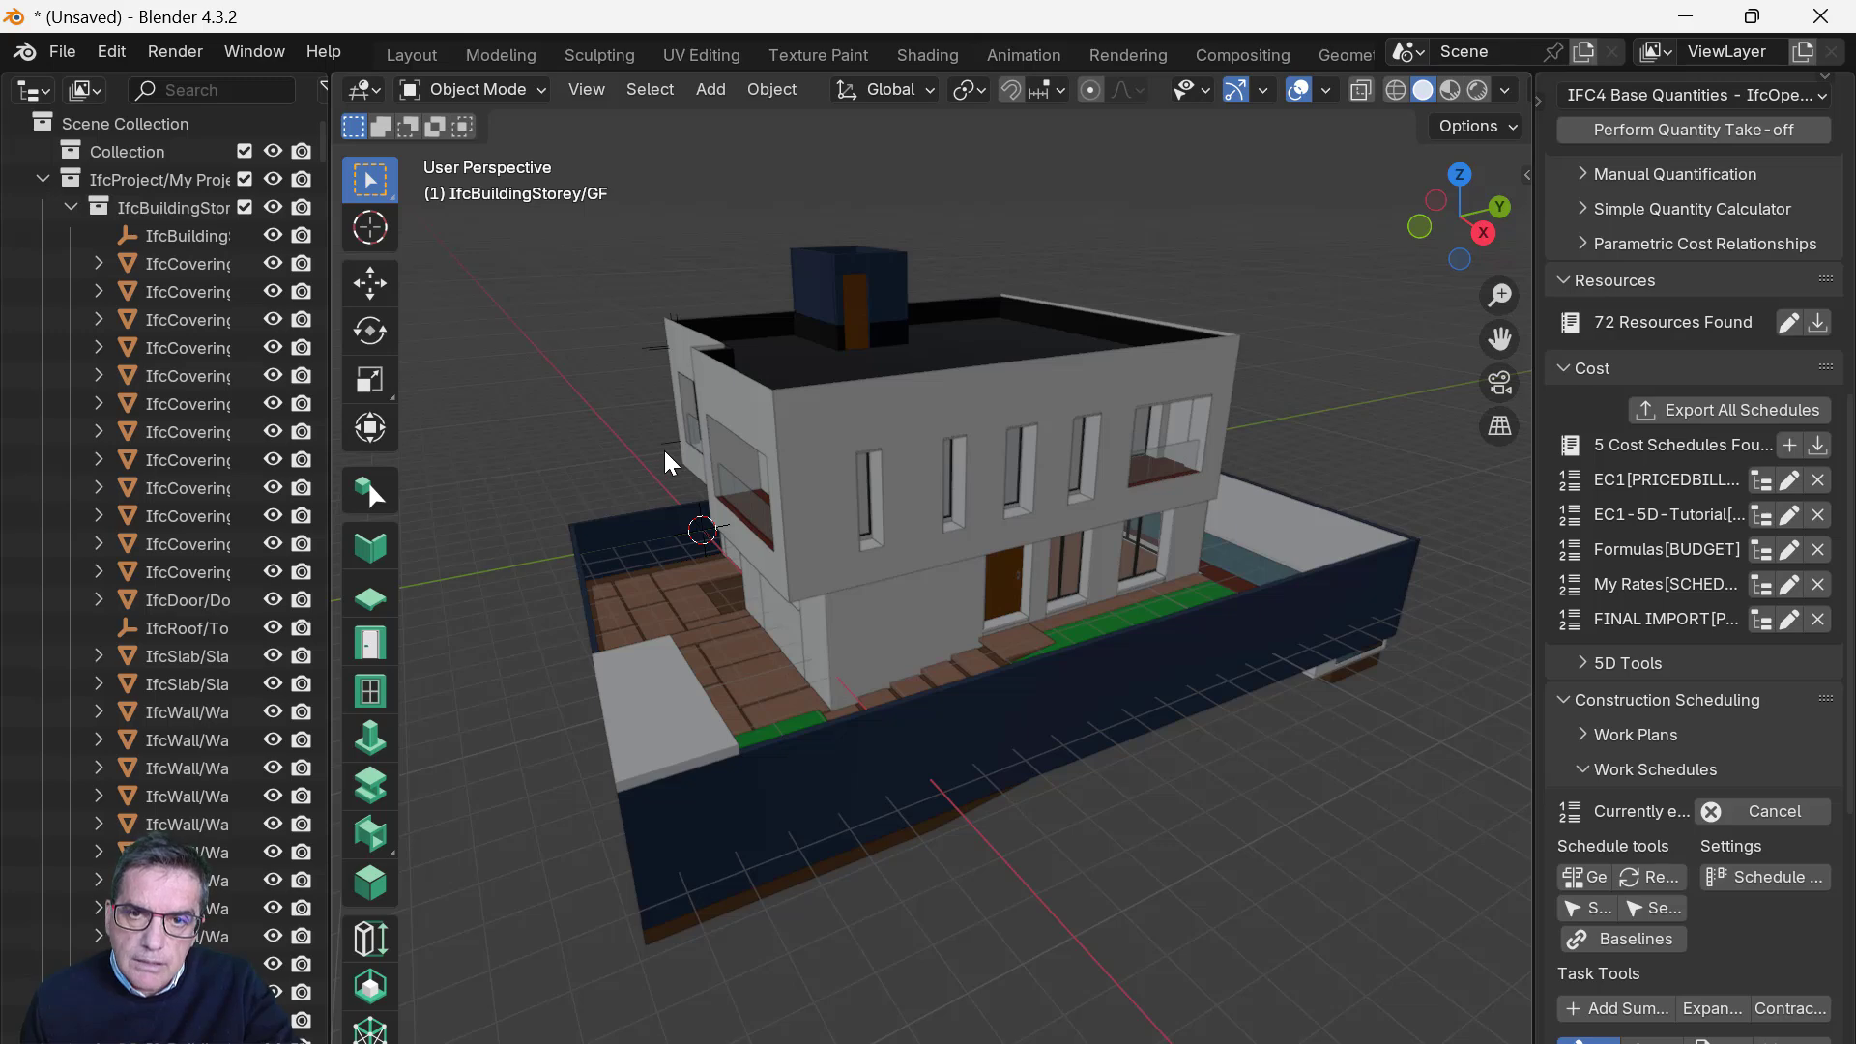
- Export the work schedule in Microsoft Project XML format and switch to the file explorer
click(64, 54)
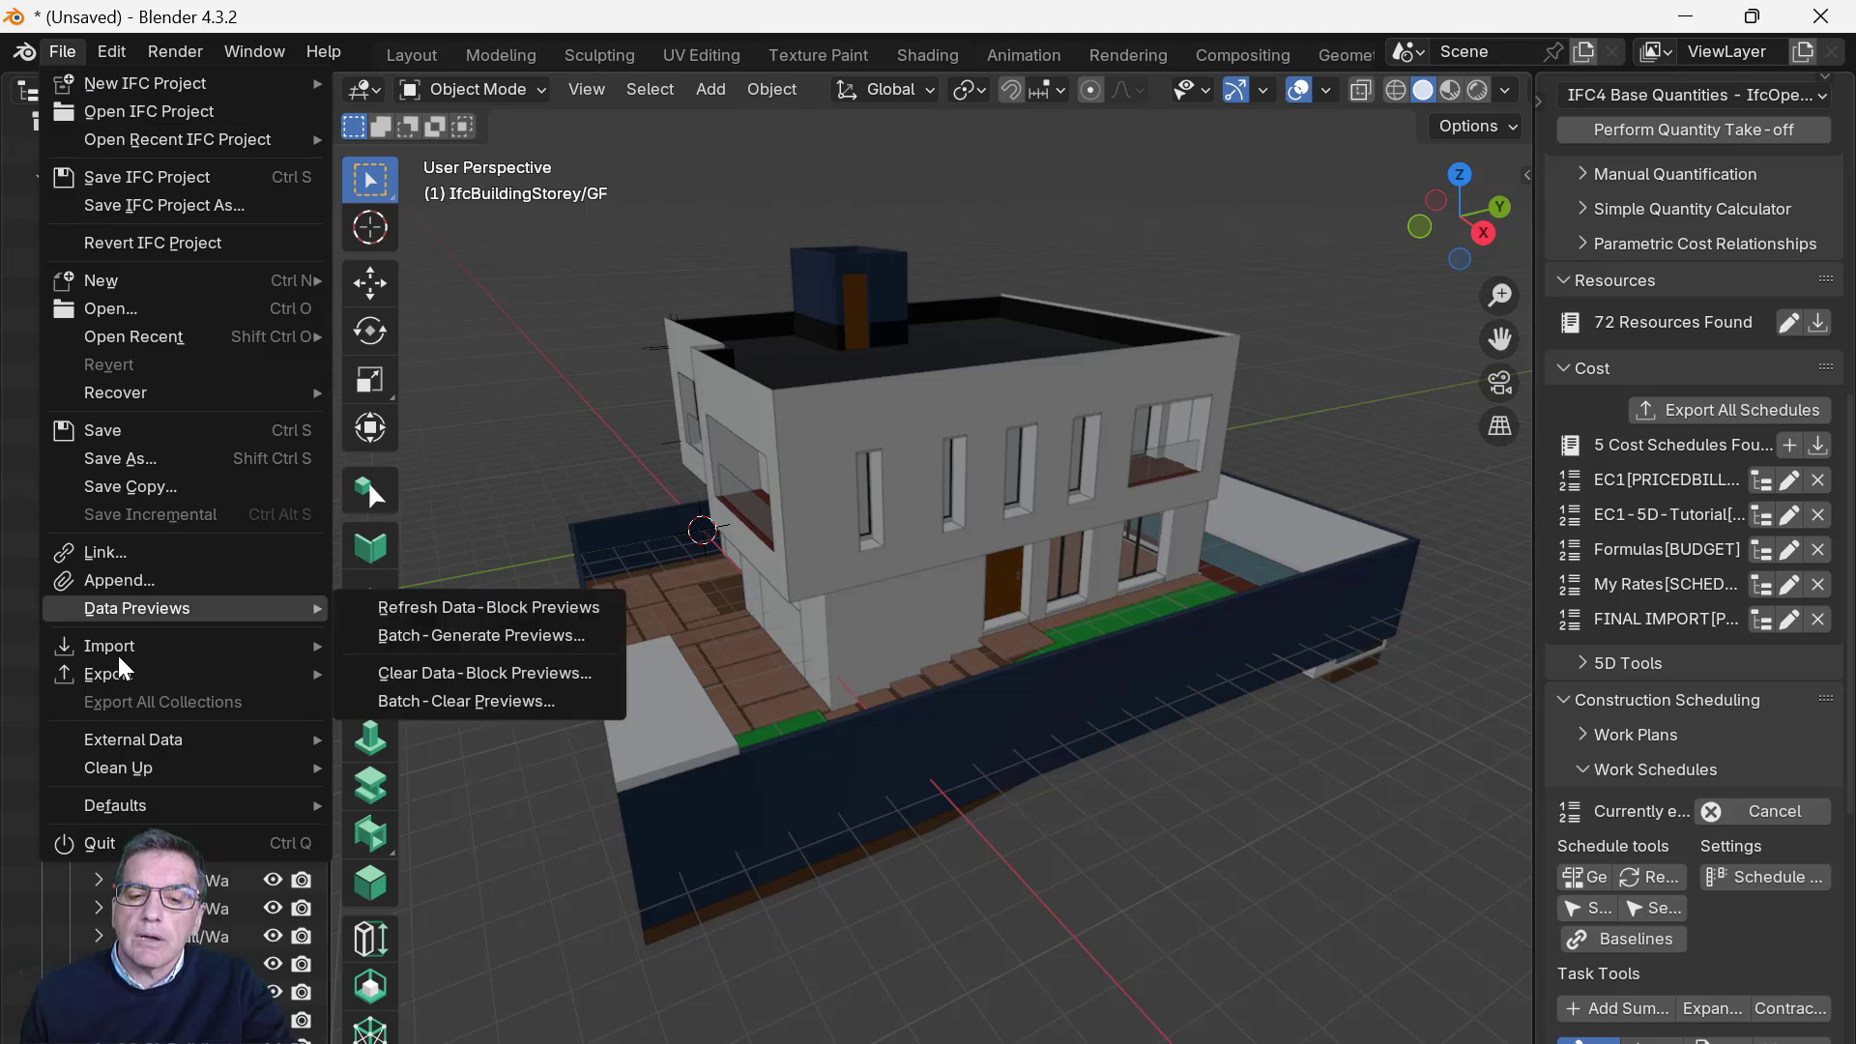
mouse_move(123, 679)
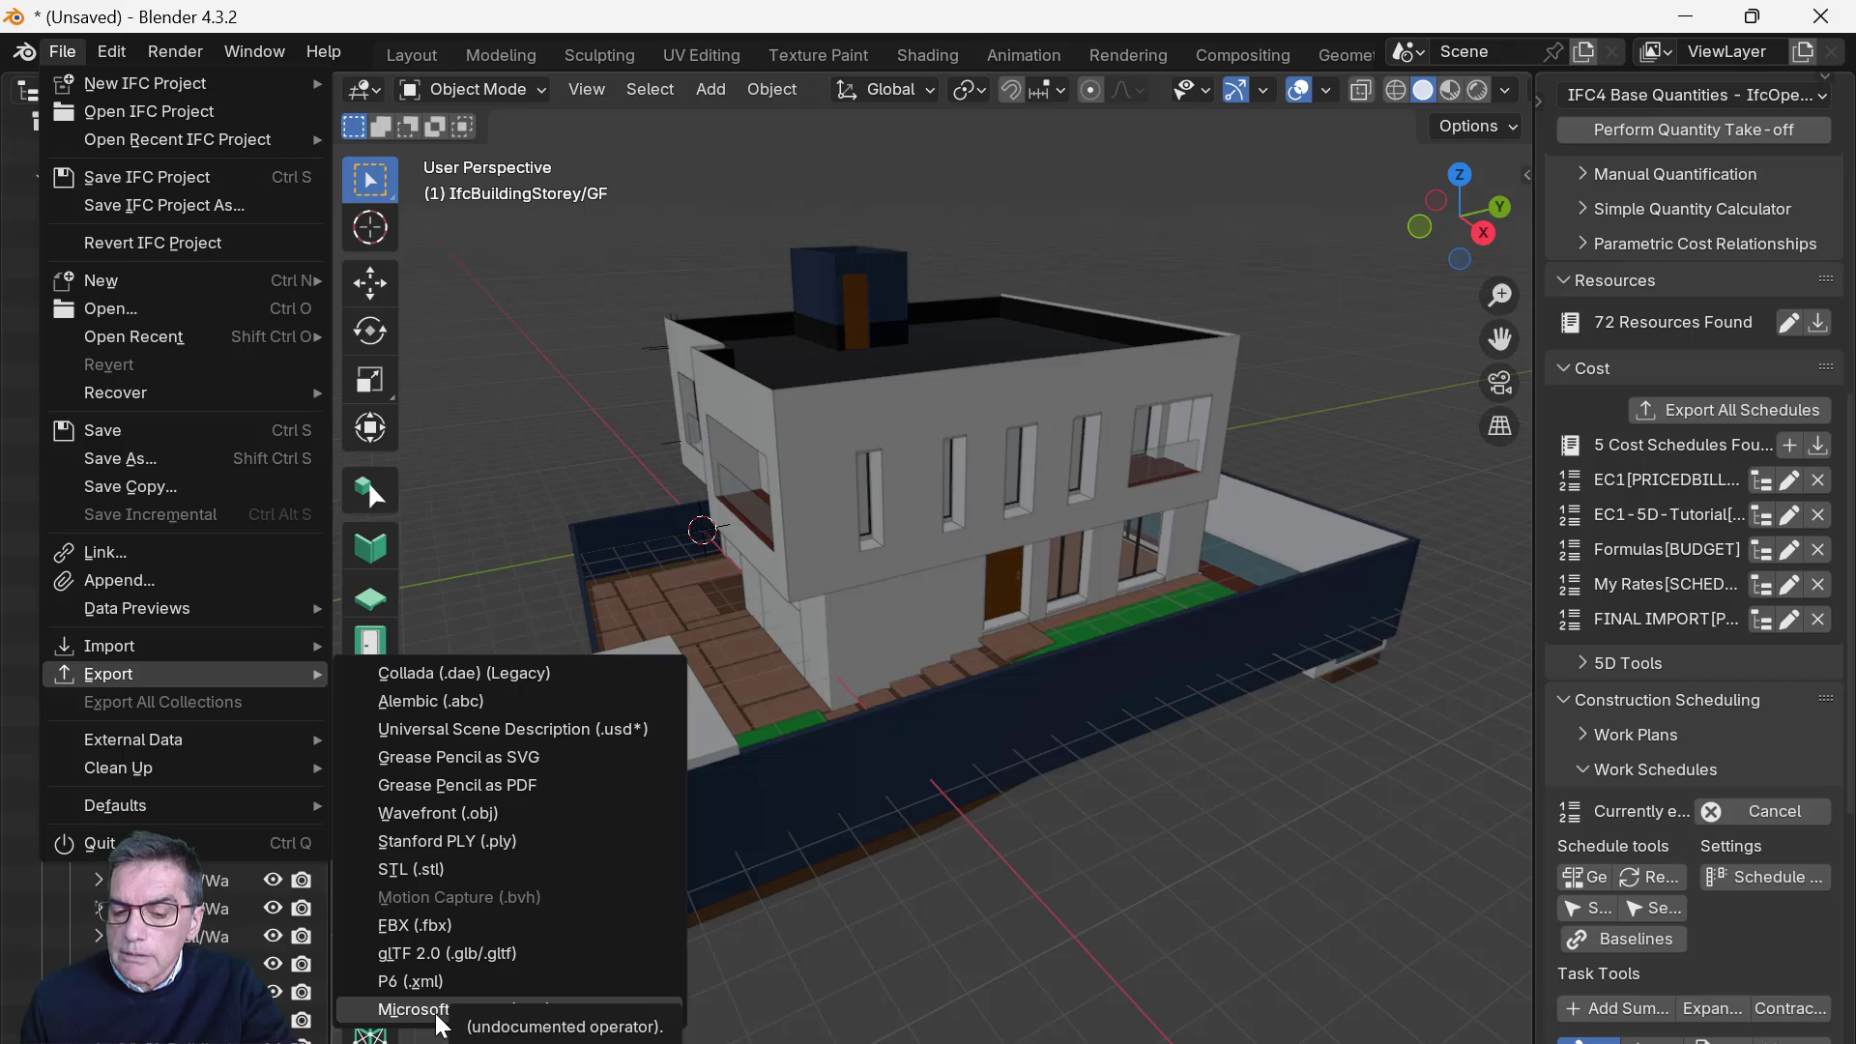
key(alt+Tab)
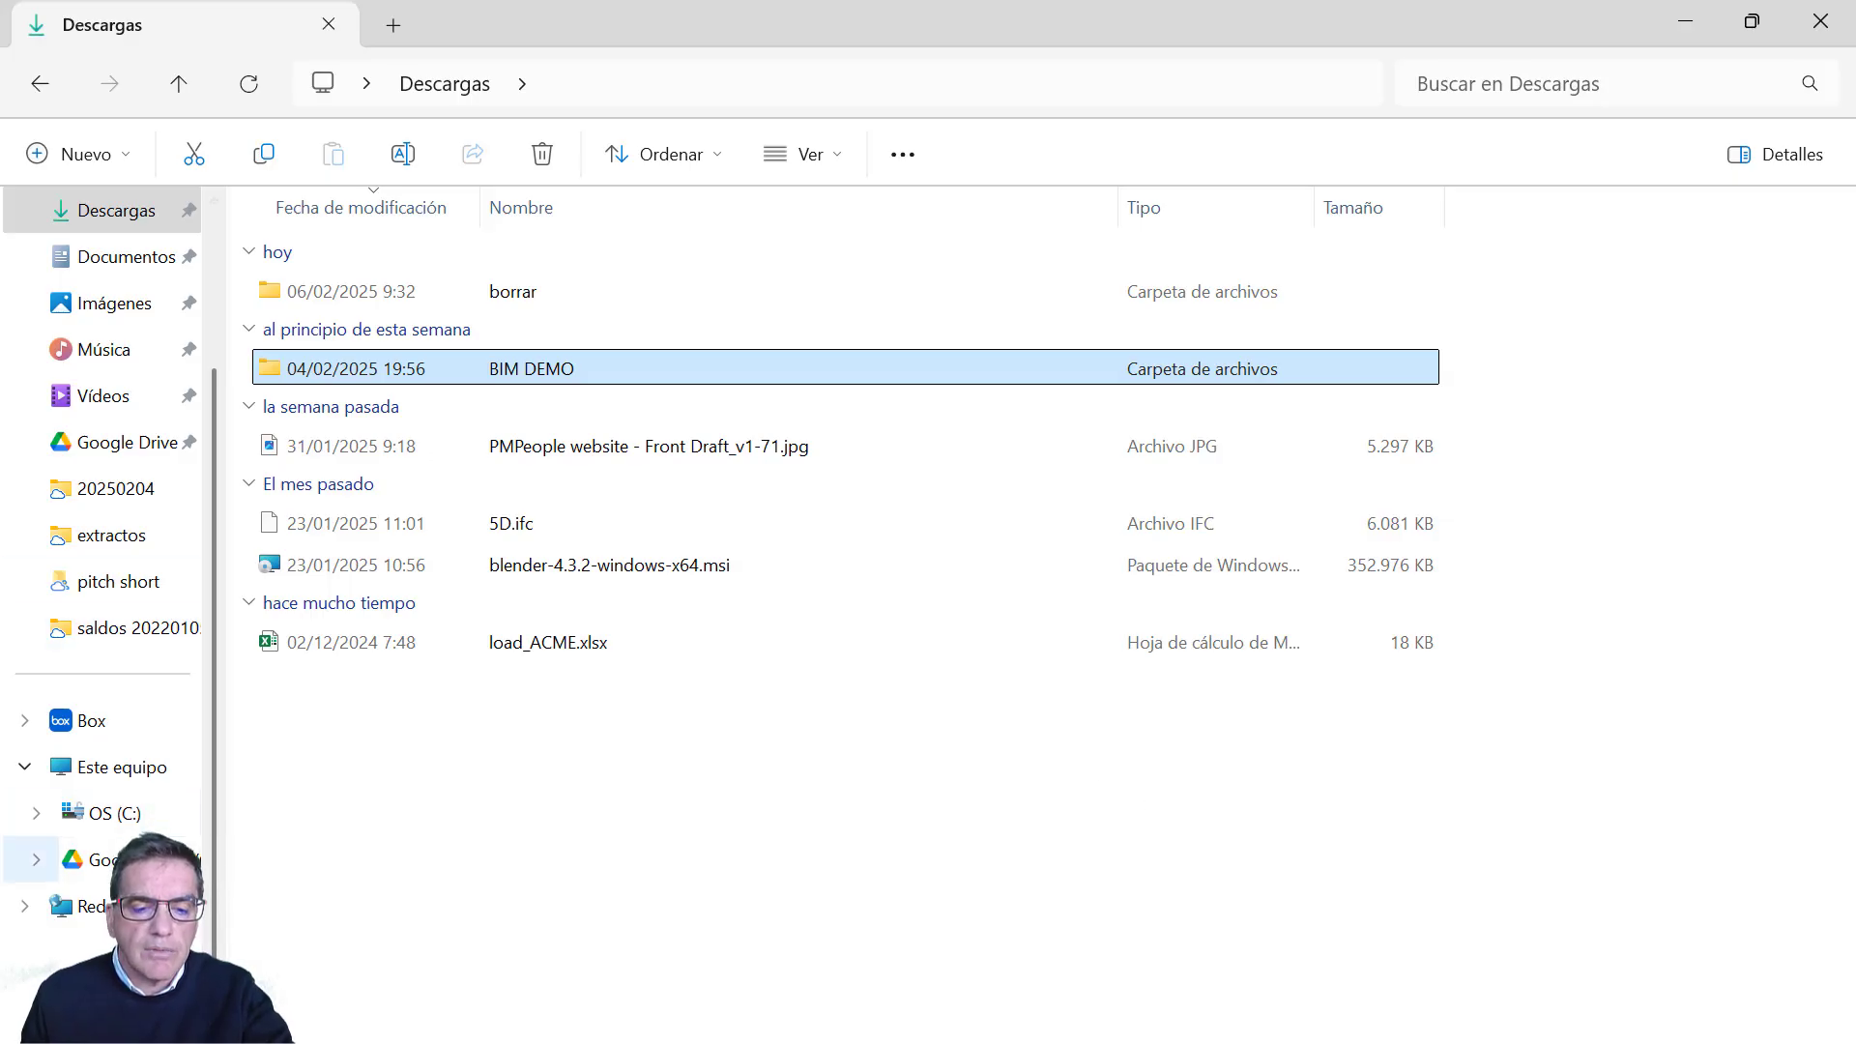
- Open the exported .xml file from the Documentos folder in Notepad++ to check its content, and close it
click(127, 258)
click(313, 265)
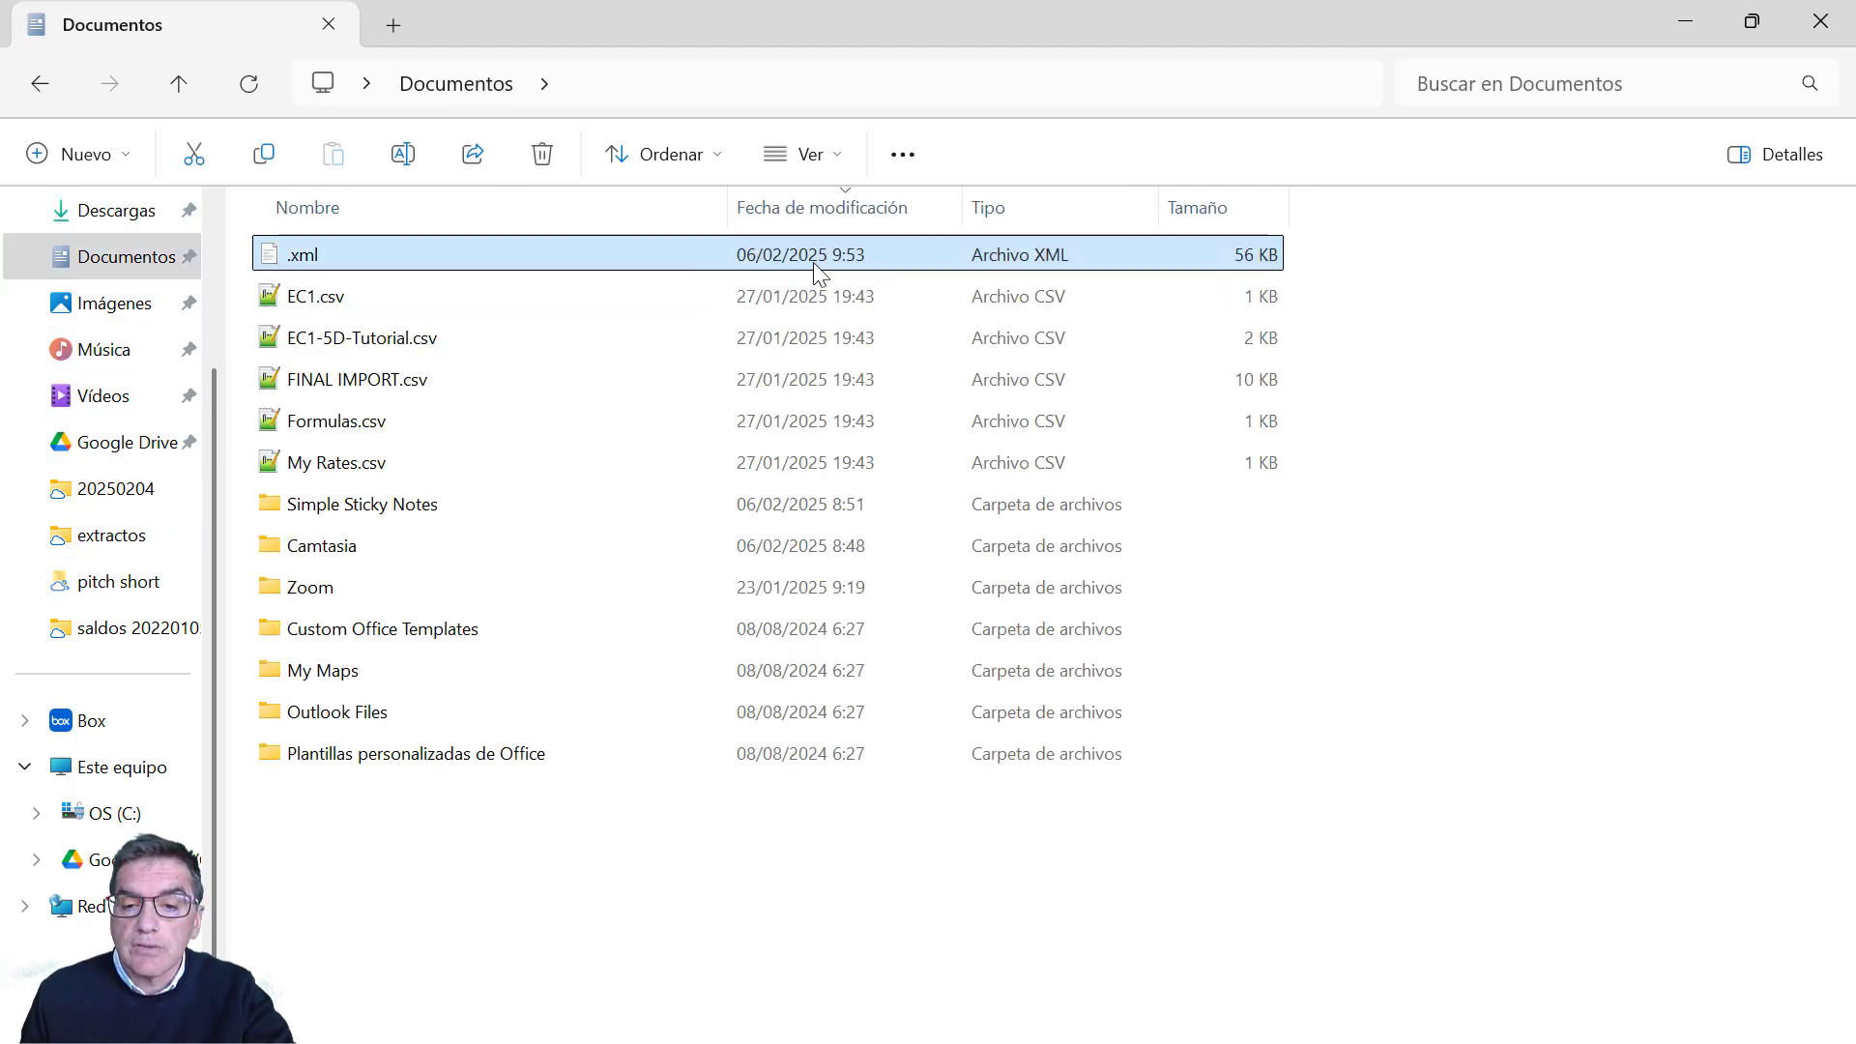
right_click(313, 261)
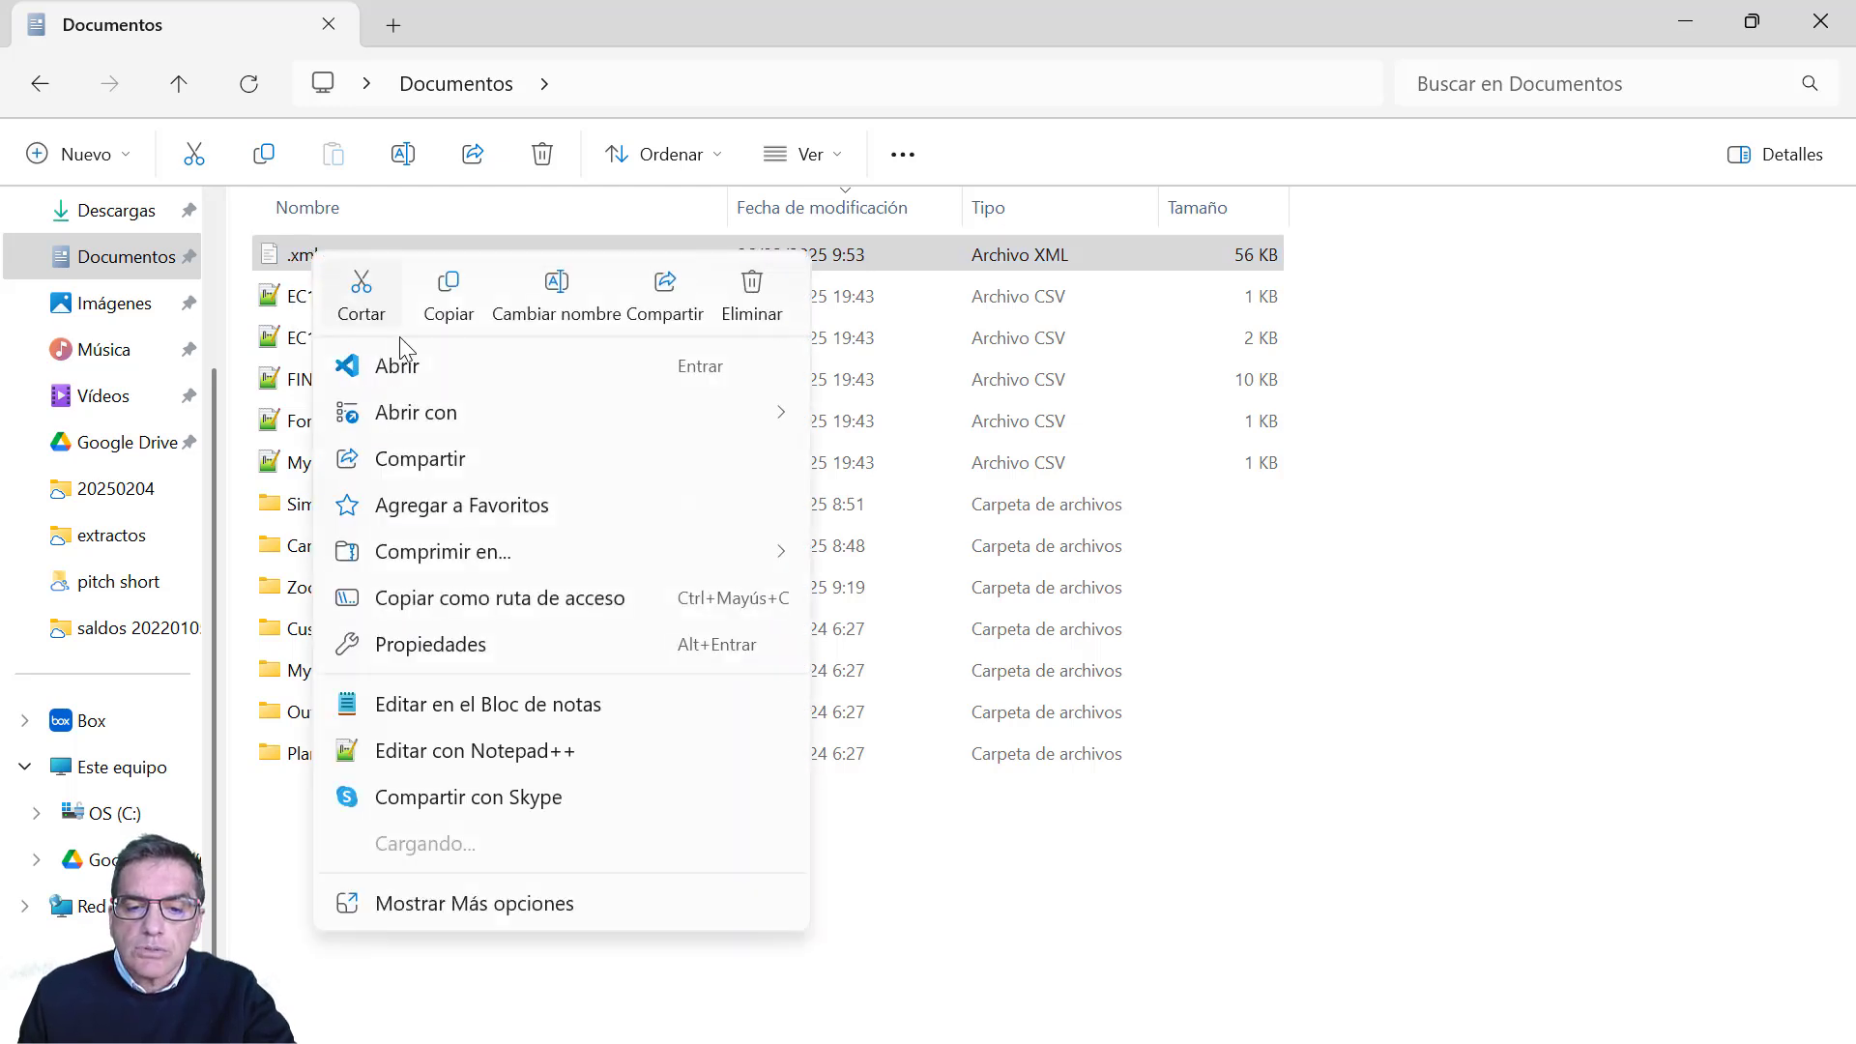
click(415, 750)
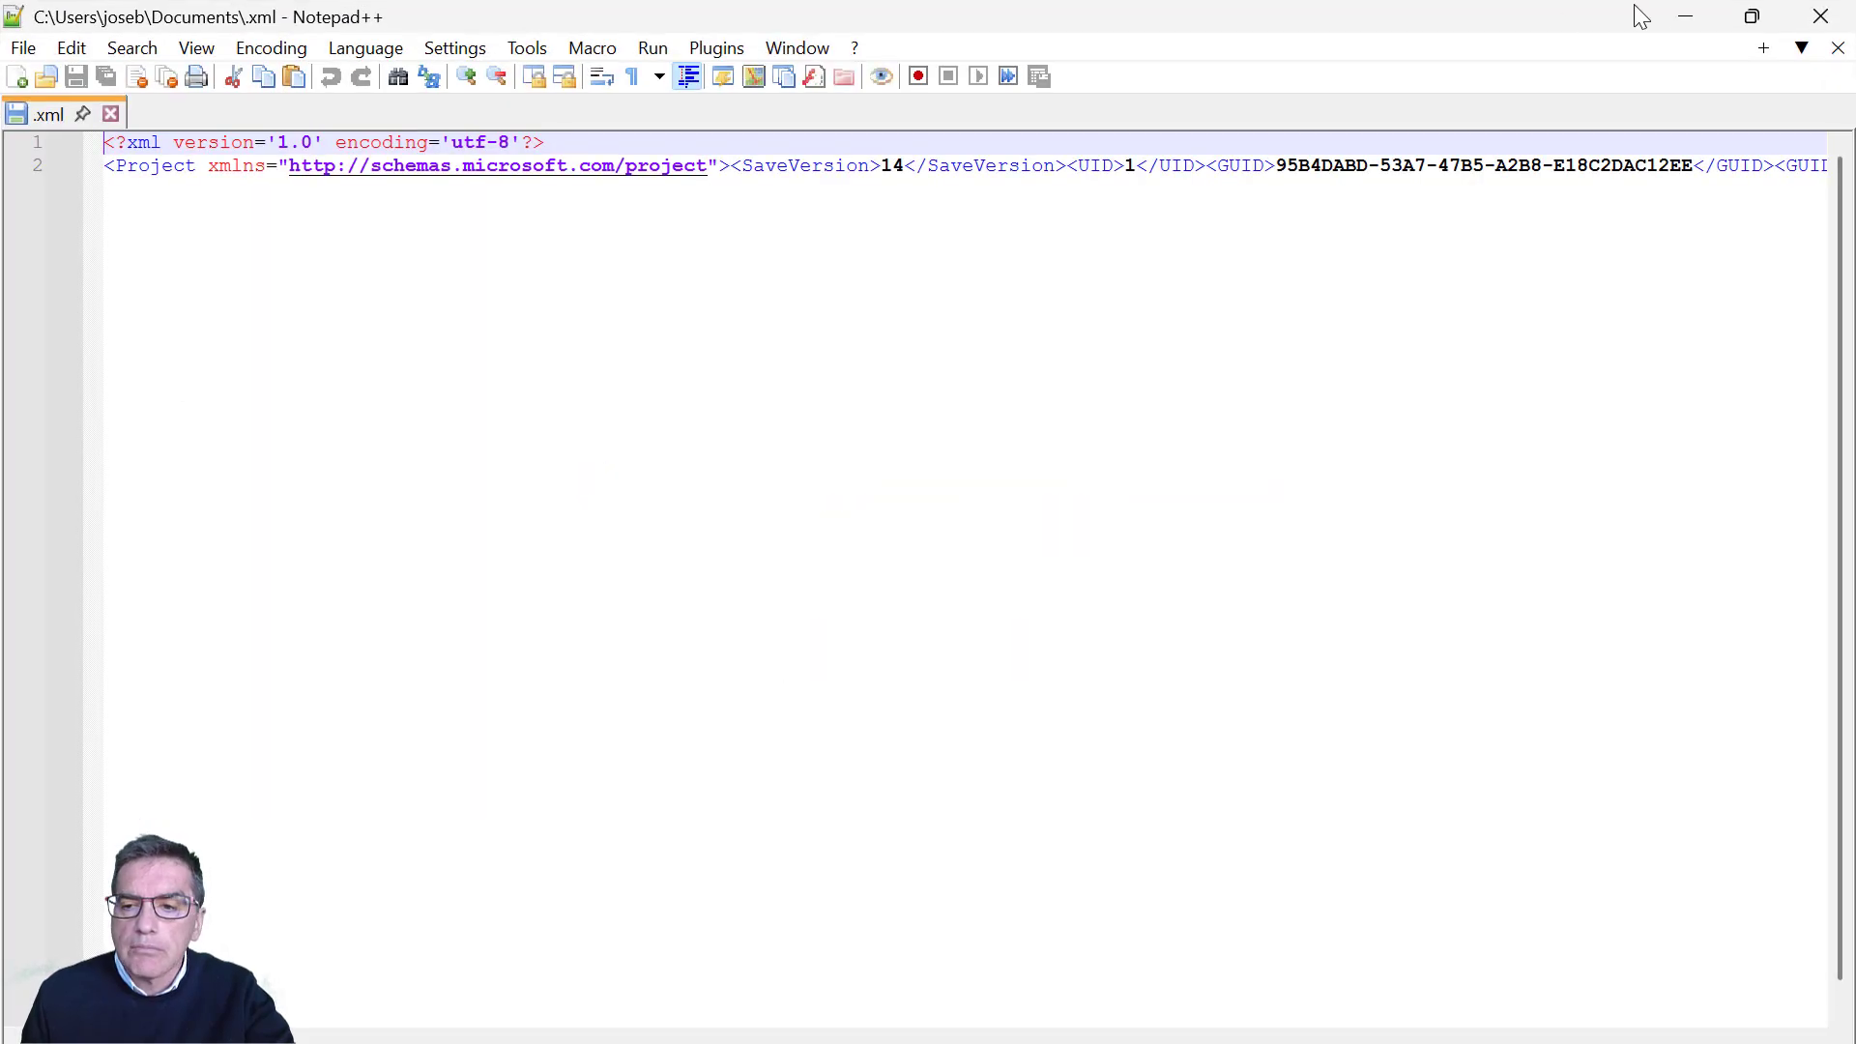
click(1821, 16)
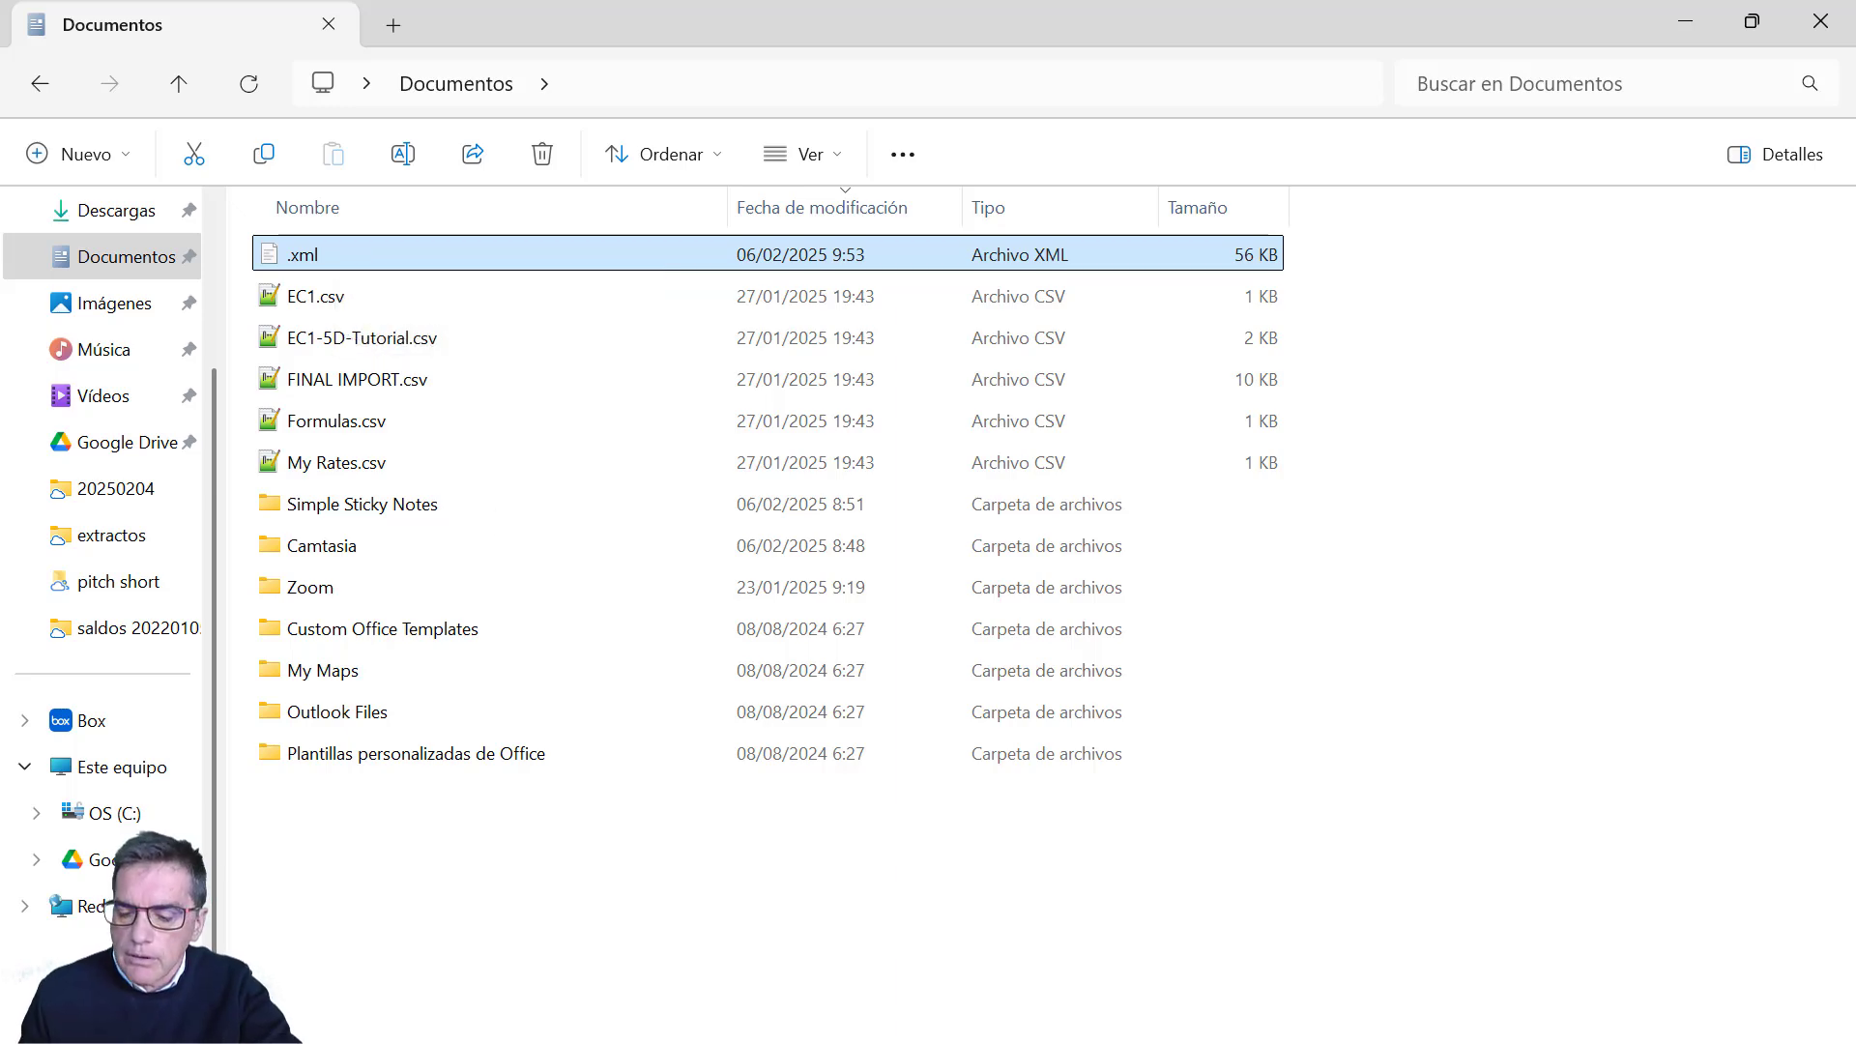
- Switch to Microsoft Project and browse the computer's Documentos folder for a file to open
key(super+d)
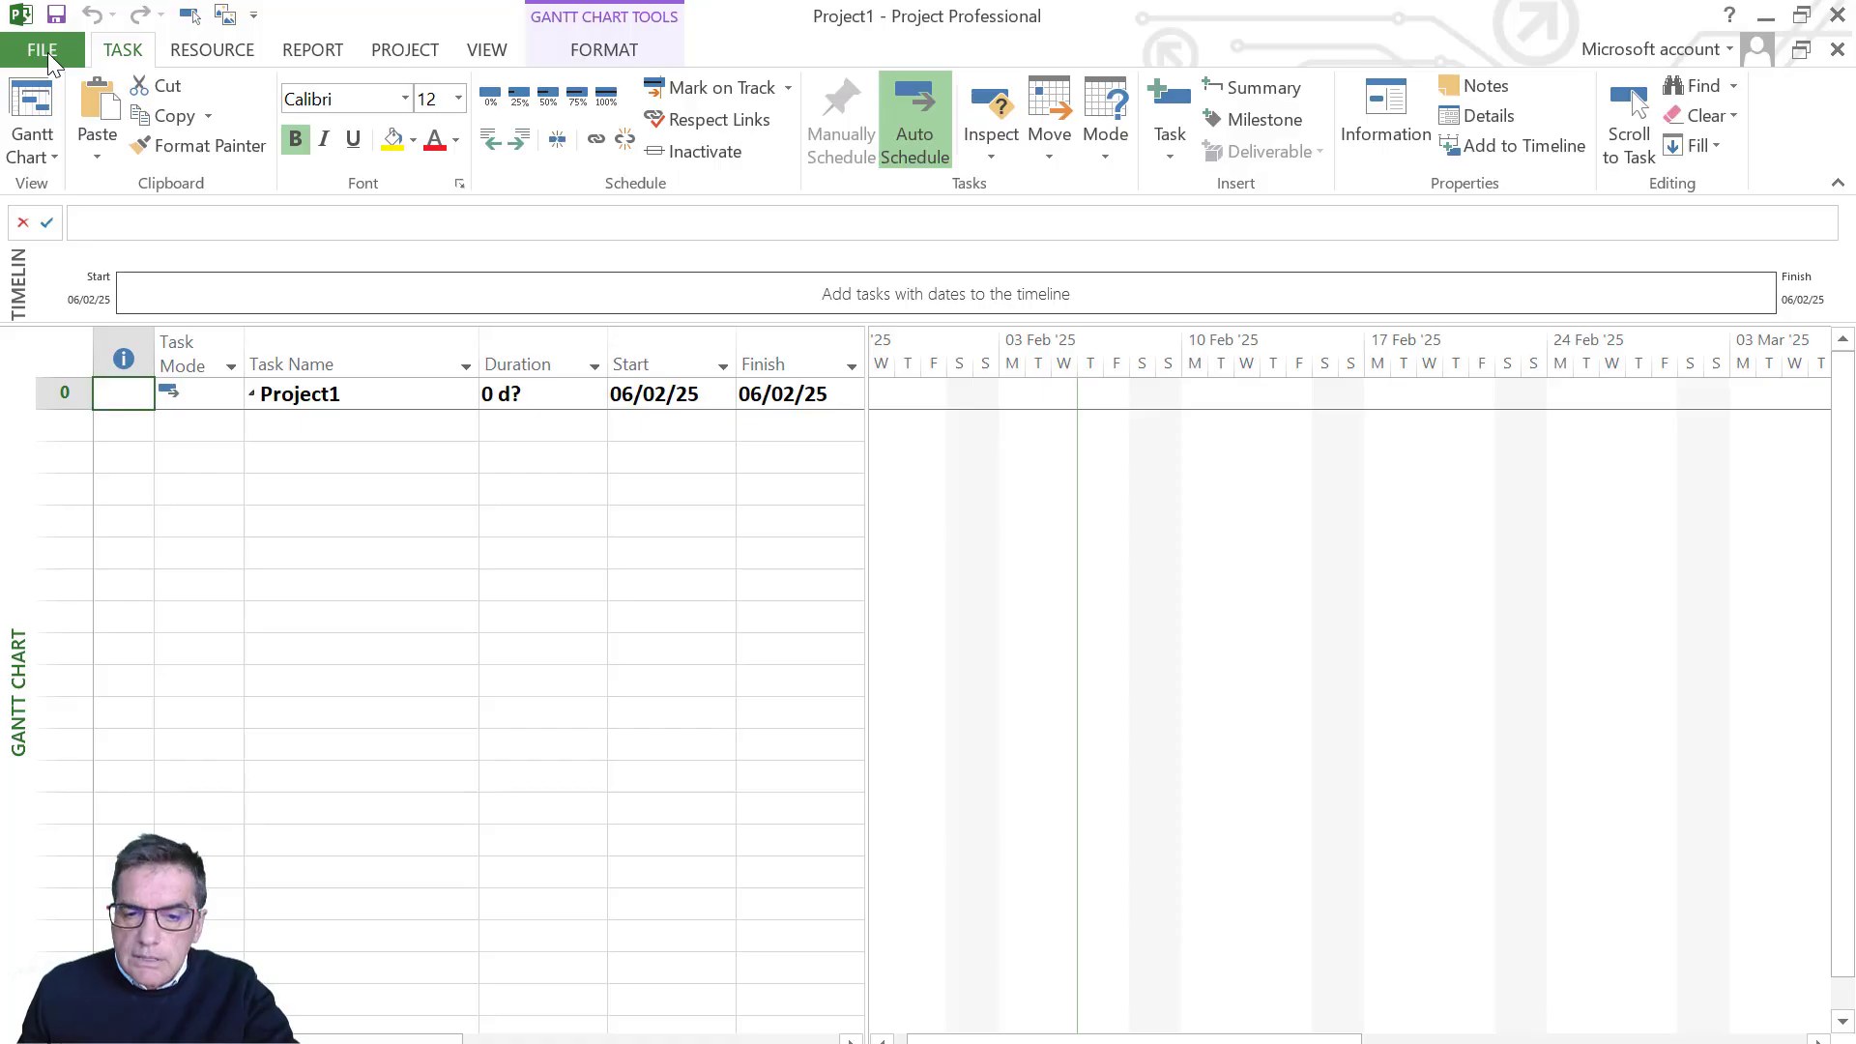
click(48, 53)
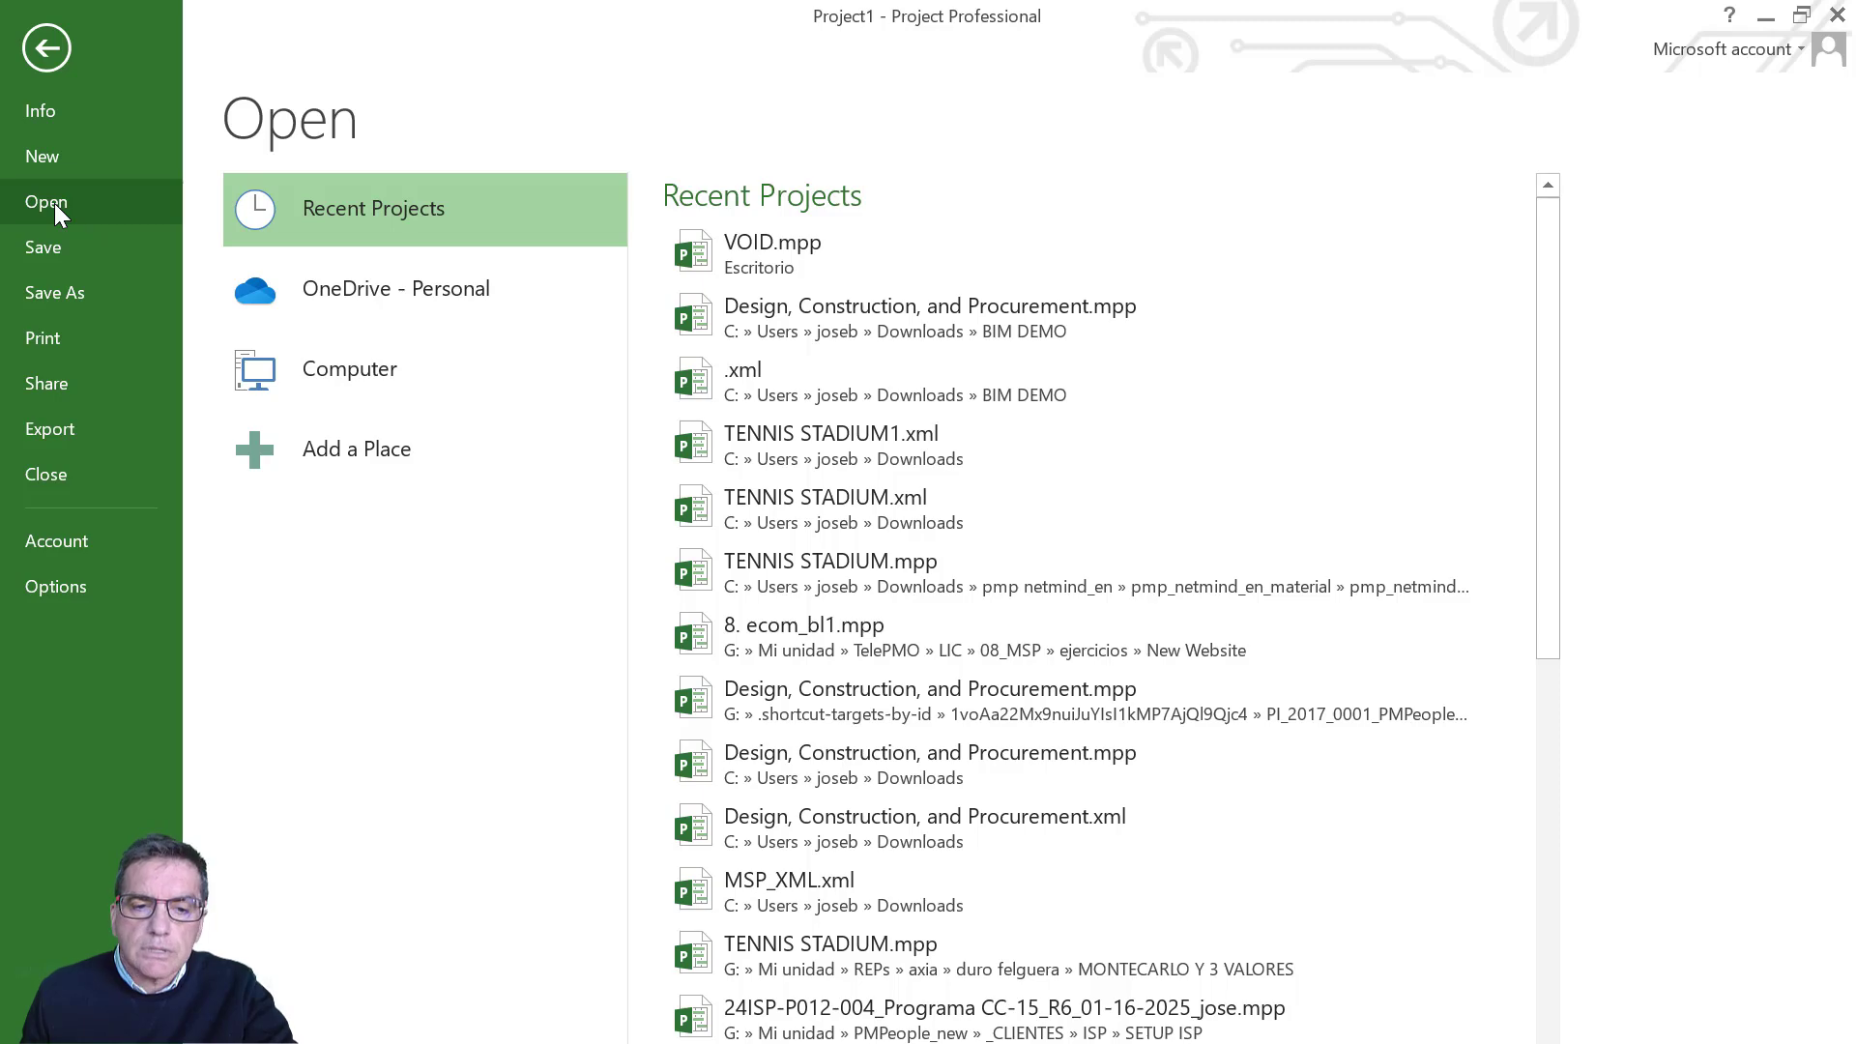
click(346, 363)
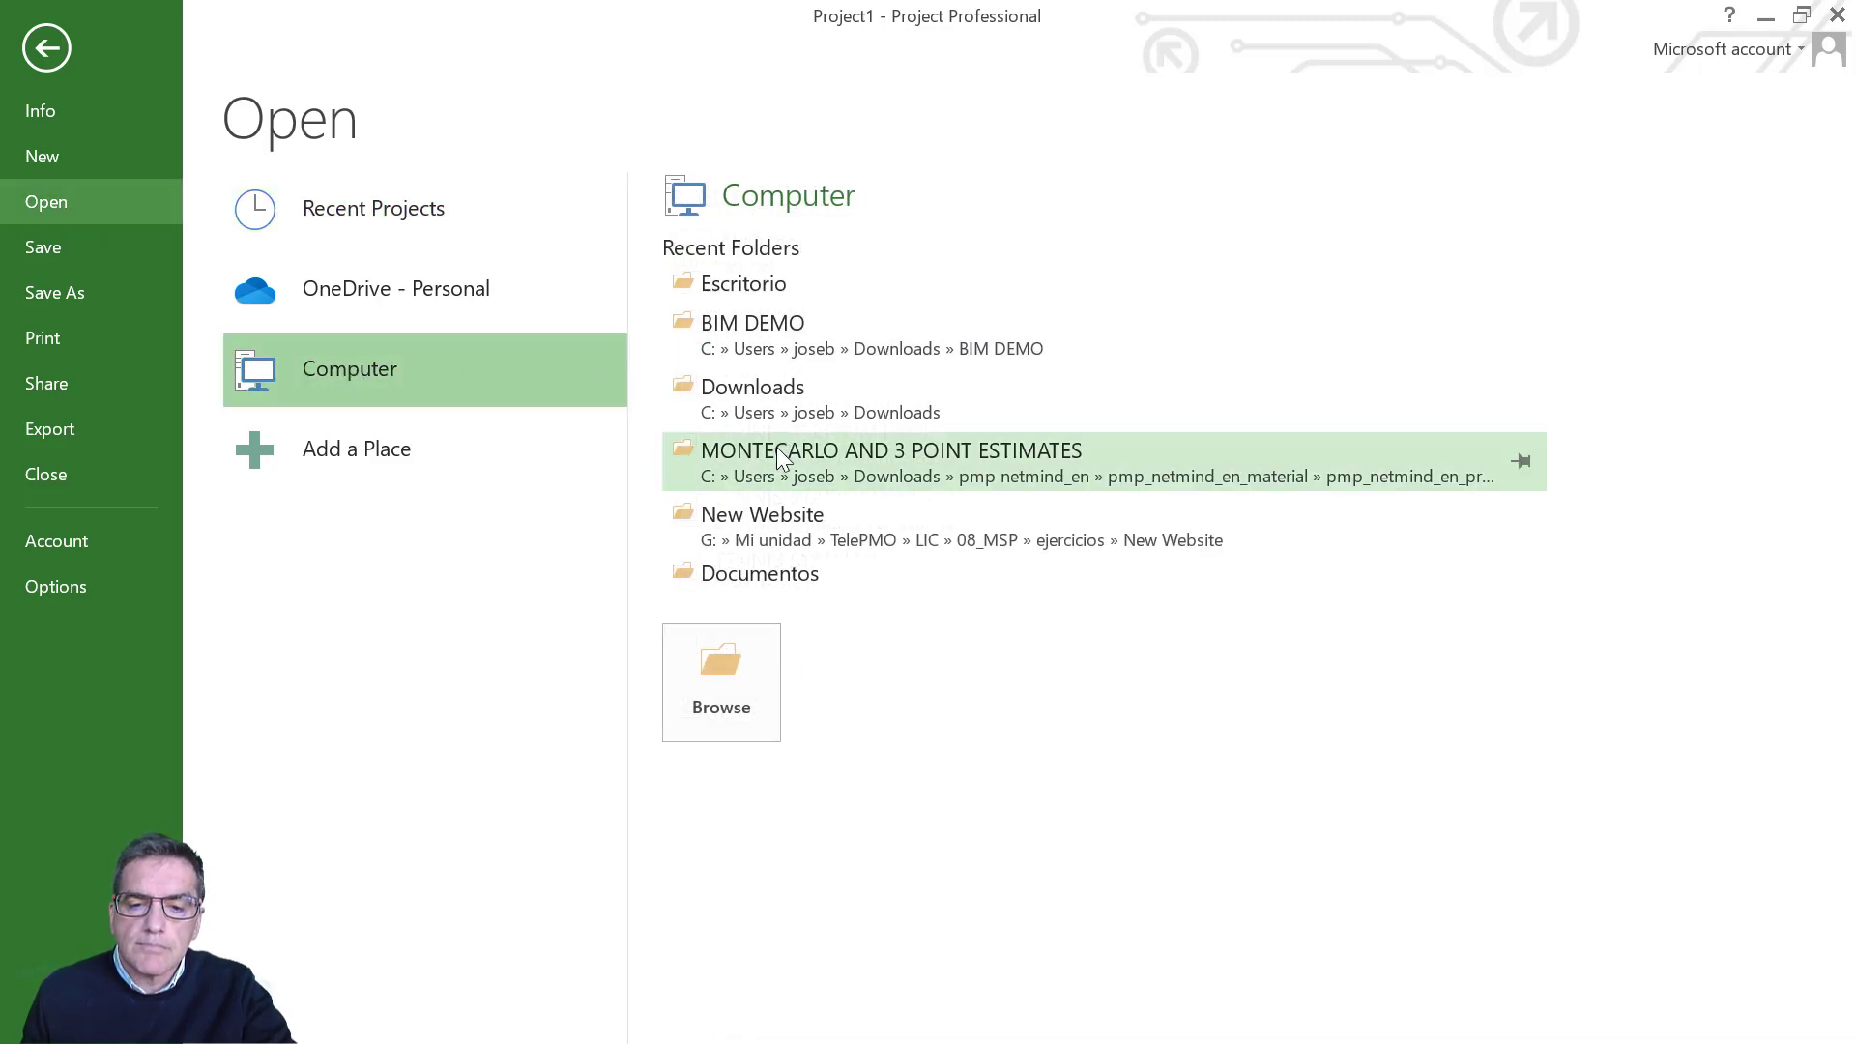
click(781, 573)
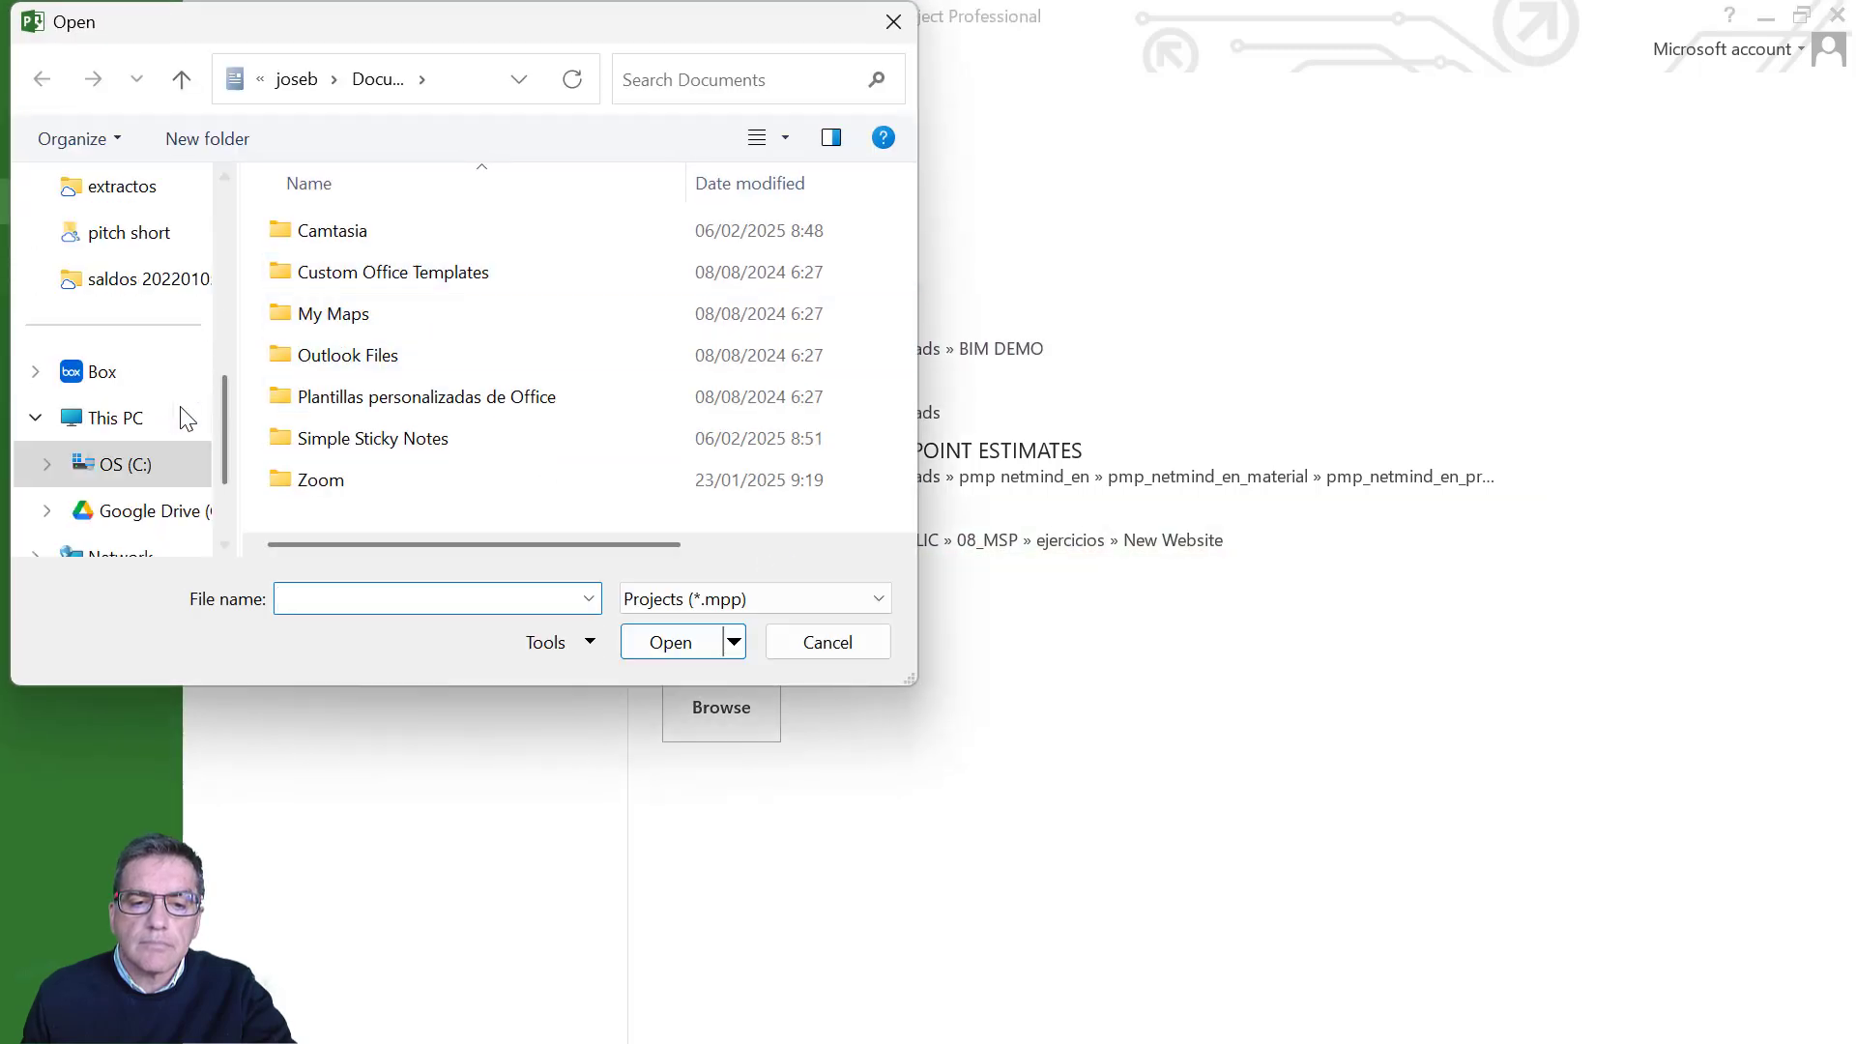
- Show files of XML Format (*.xml), open the .xml file and import it as a new project
click(759, 599)
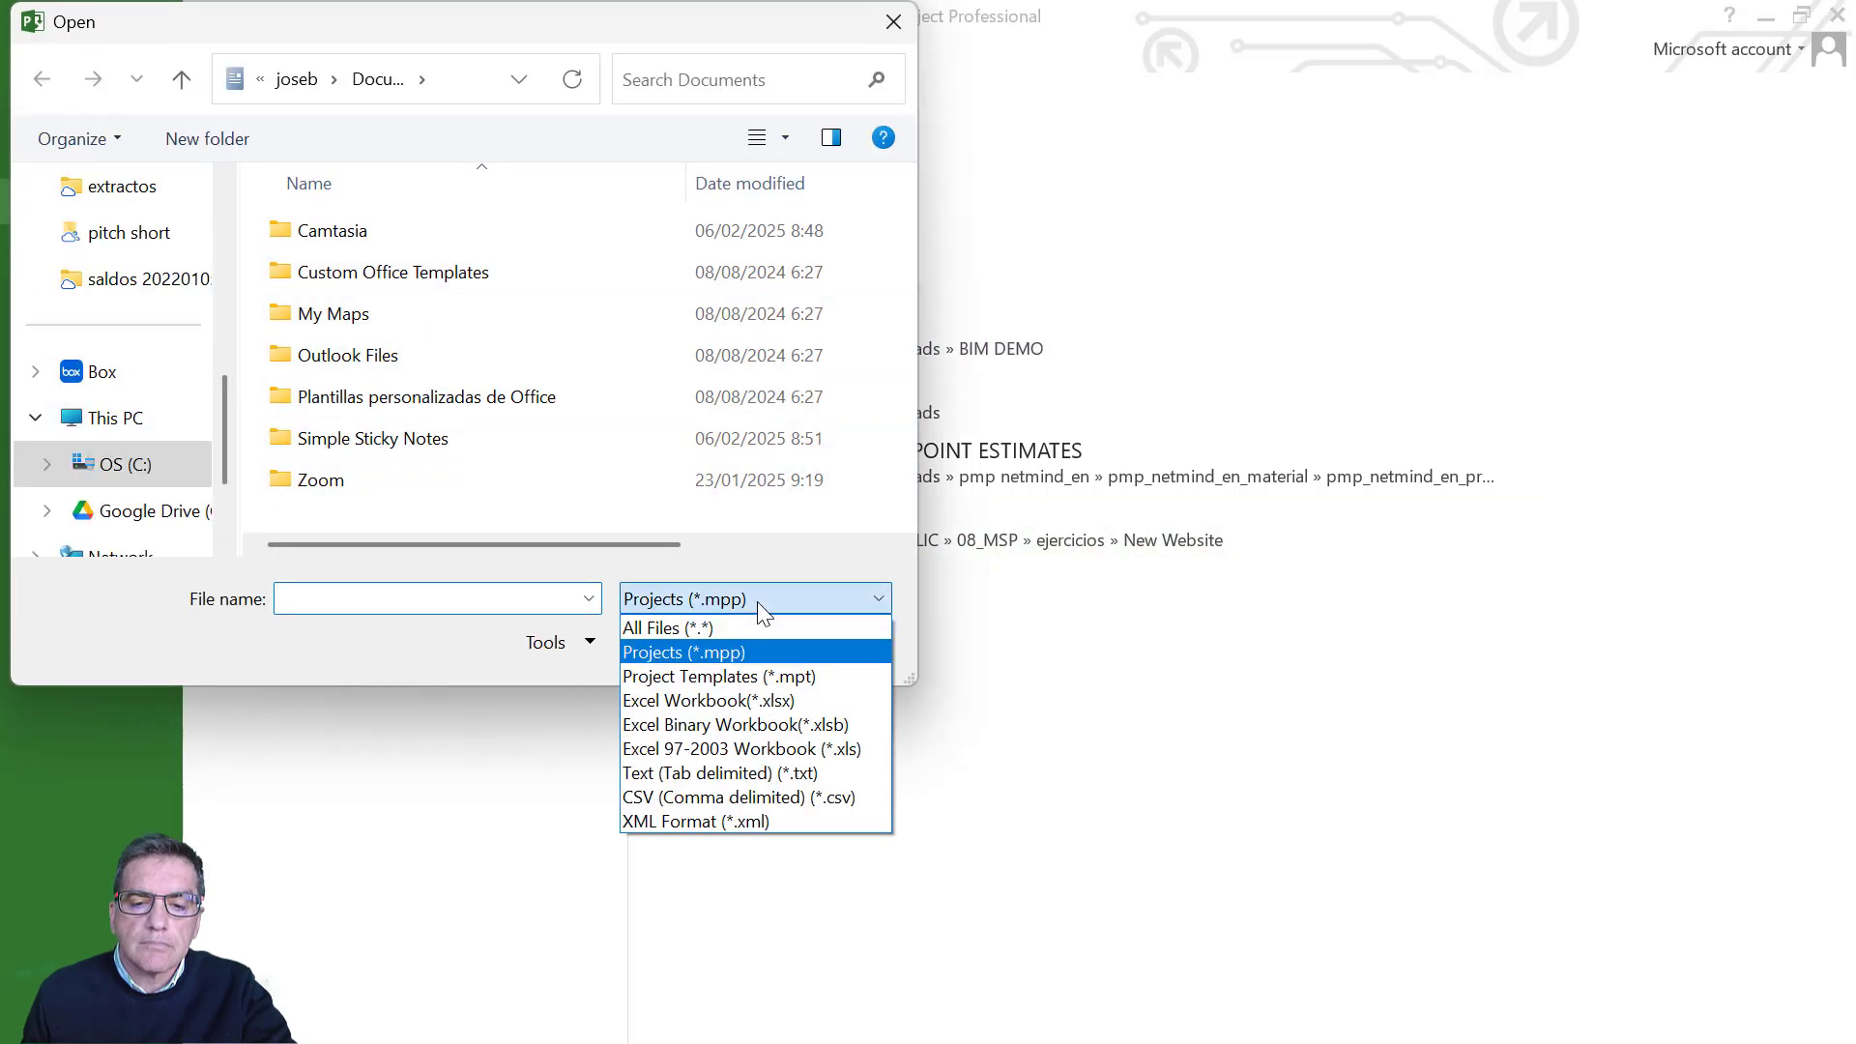
click(747, 823)
click(321, 522)
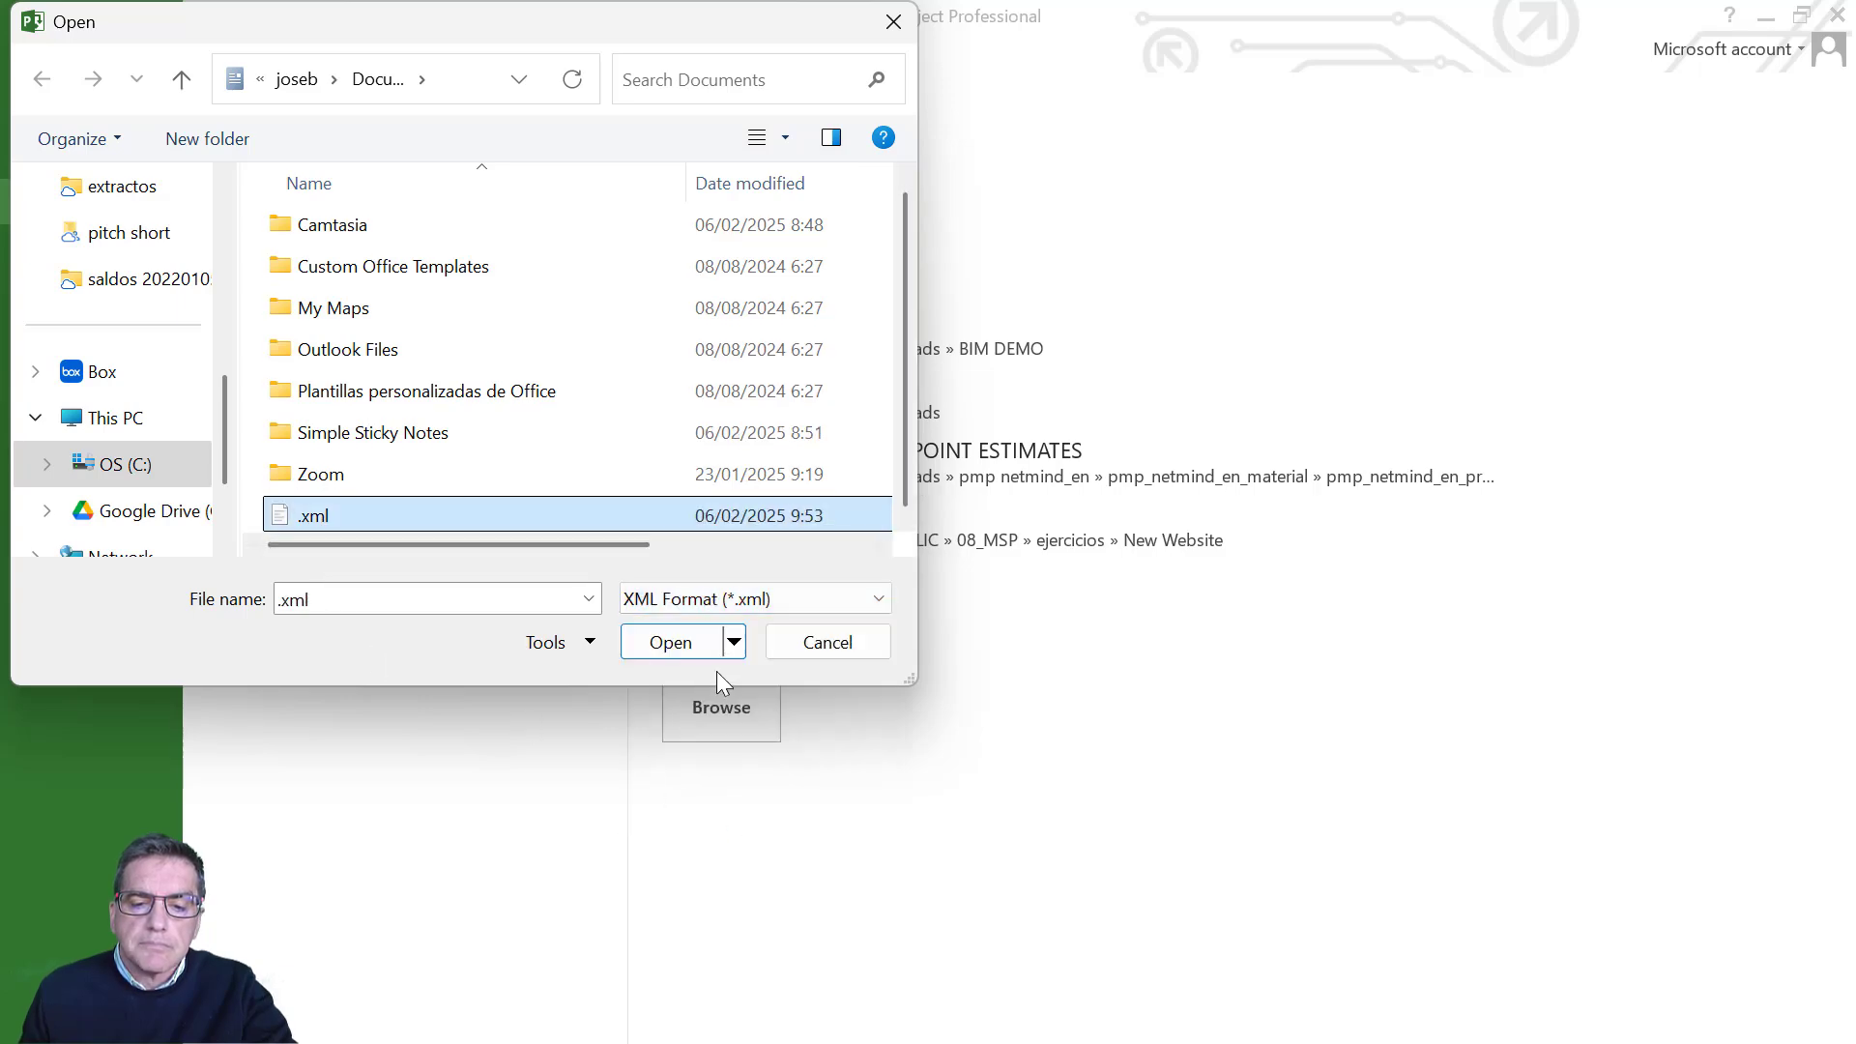
click(676, 642)
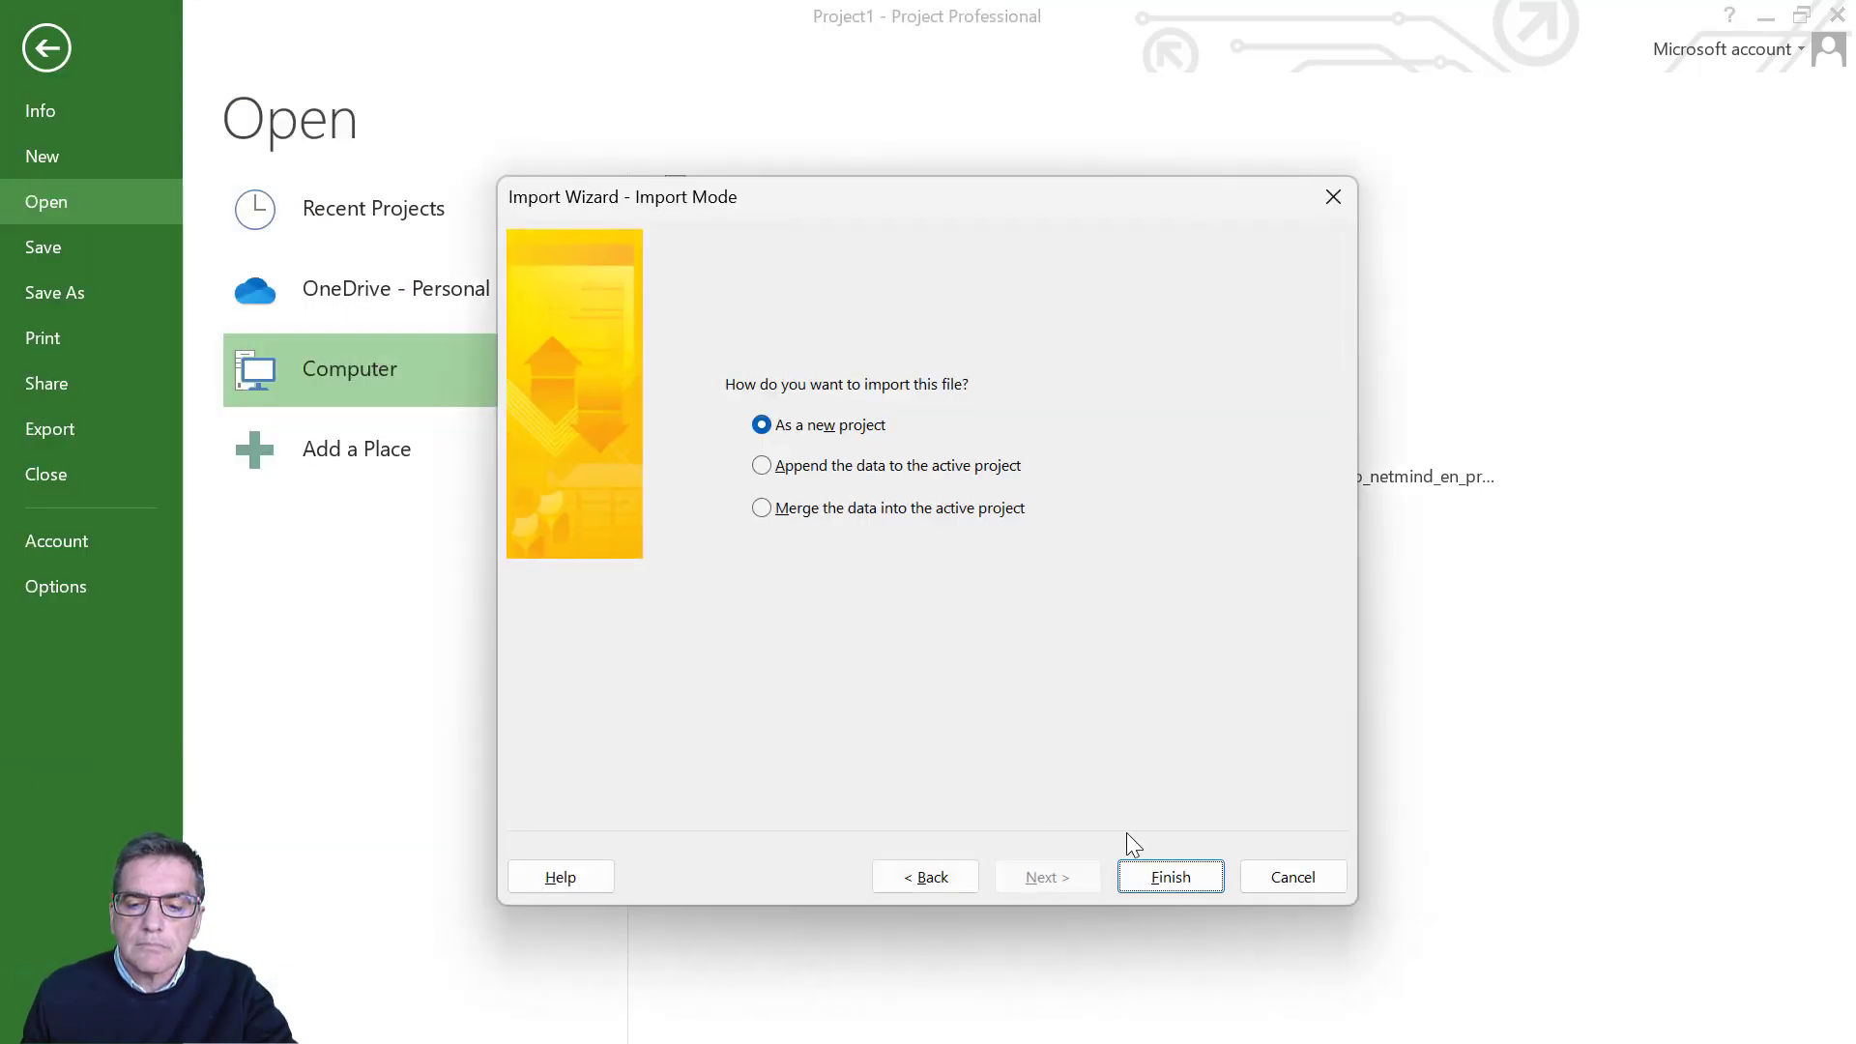
click(1165, 872)
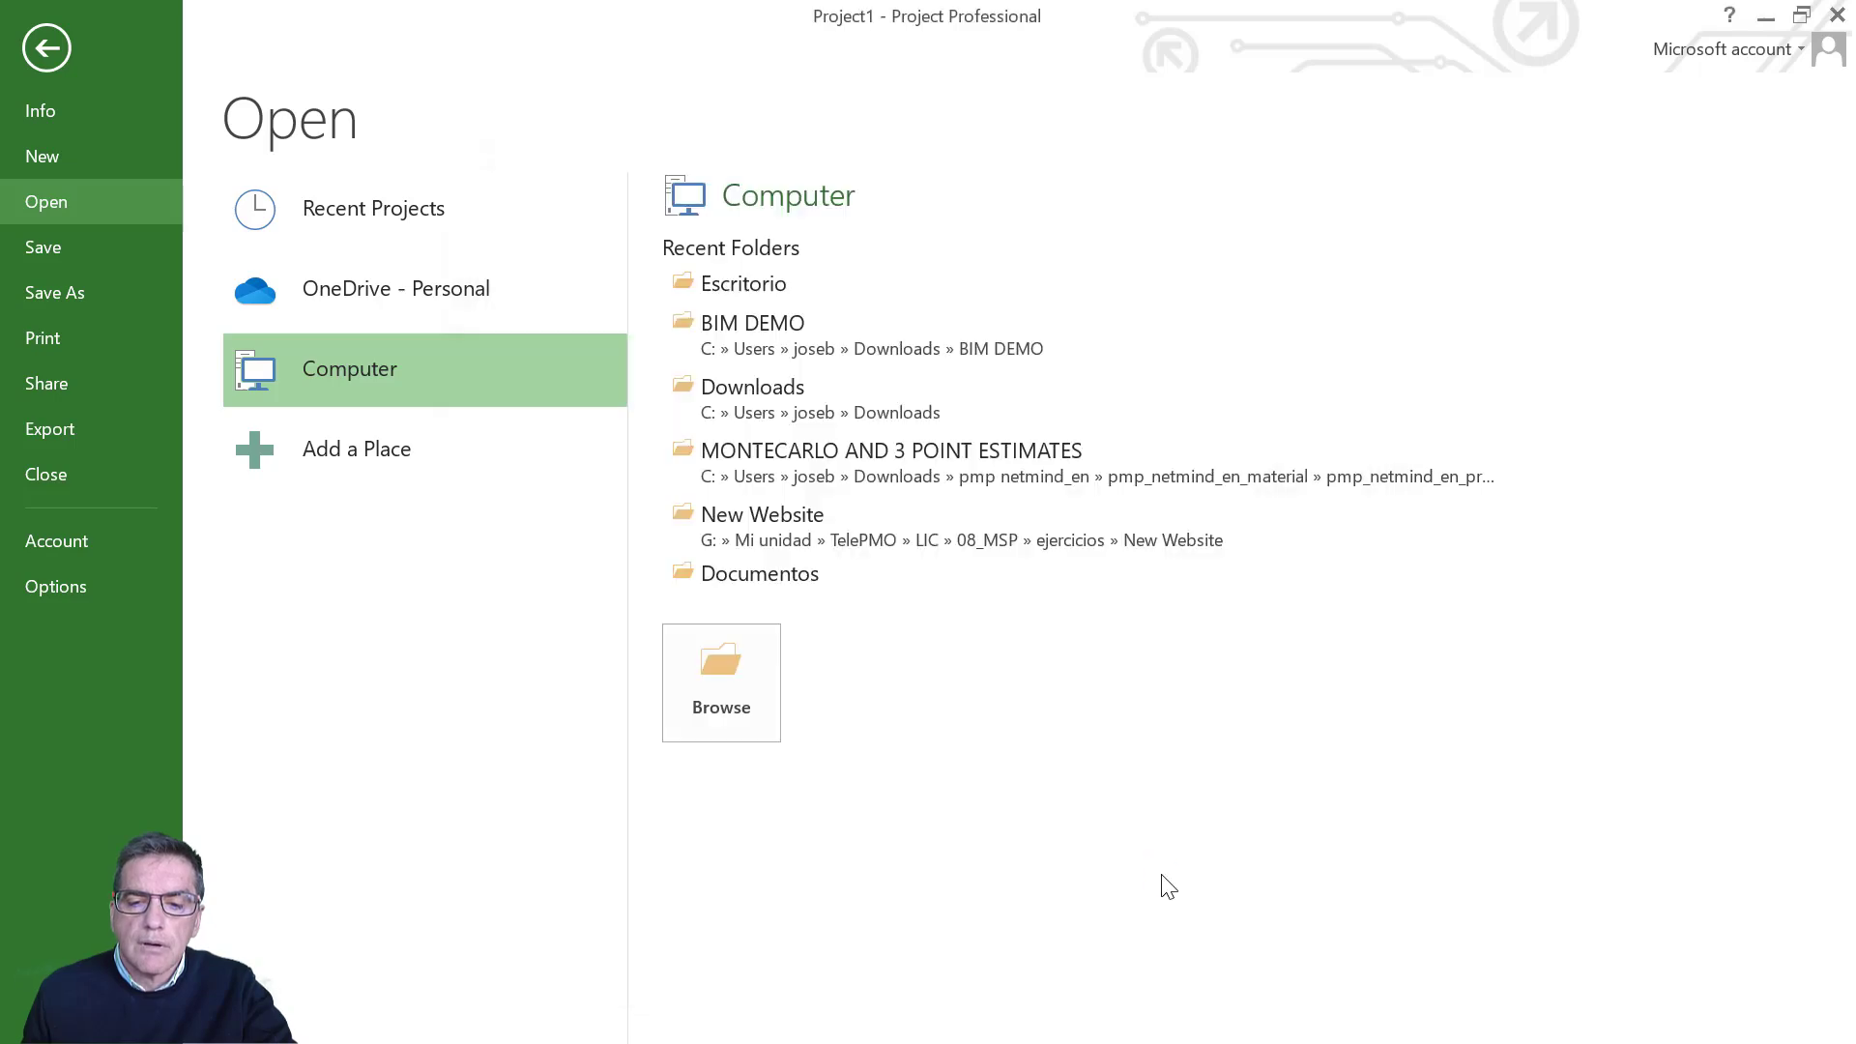
- Finish the XML import and bring the Procurement task's milestone into view in the Gantt chart
click(923, 688)
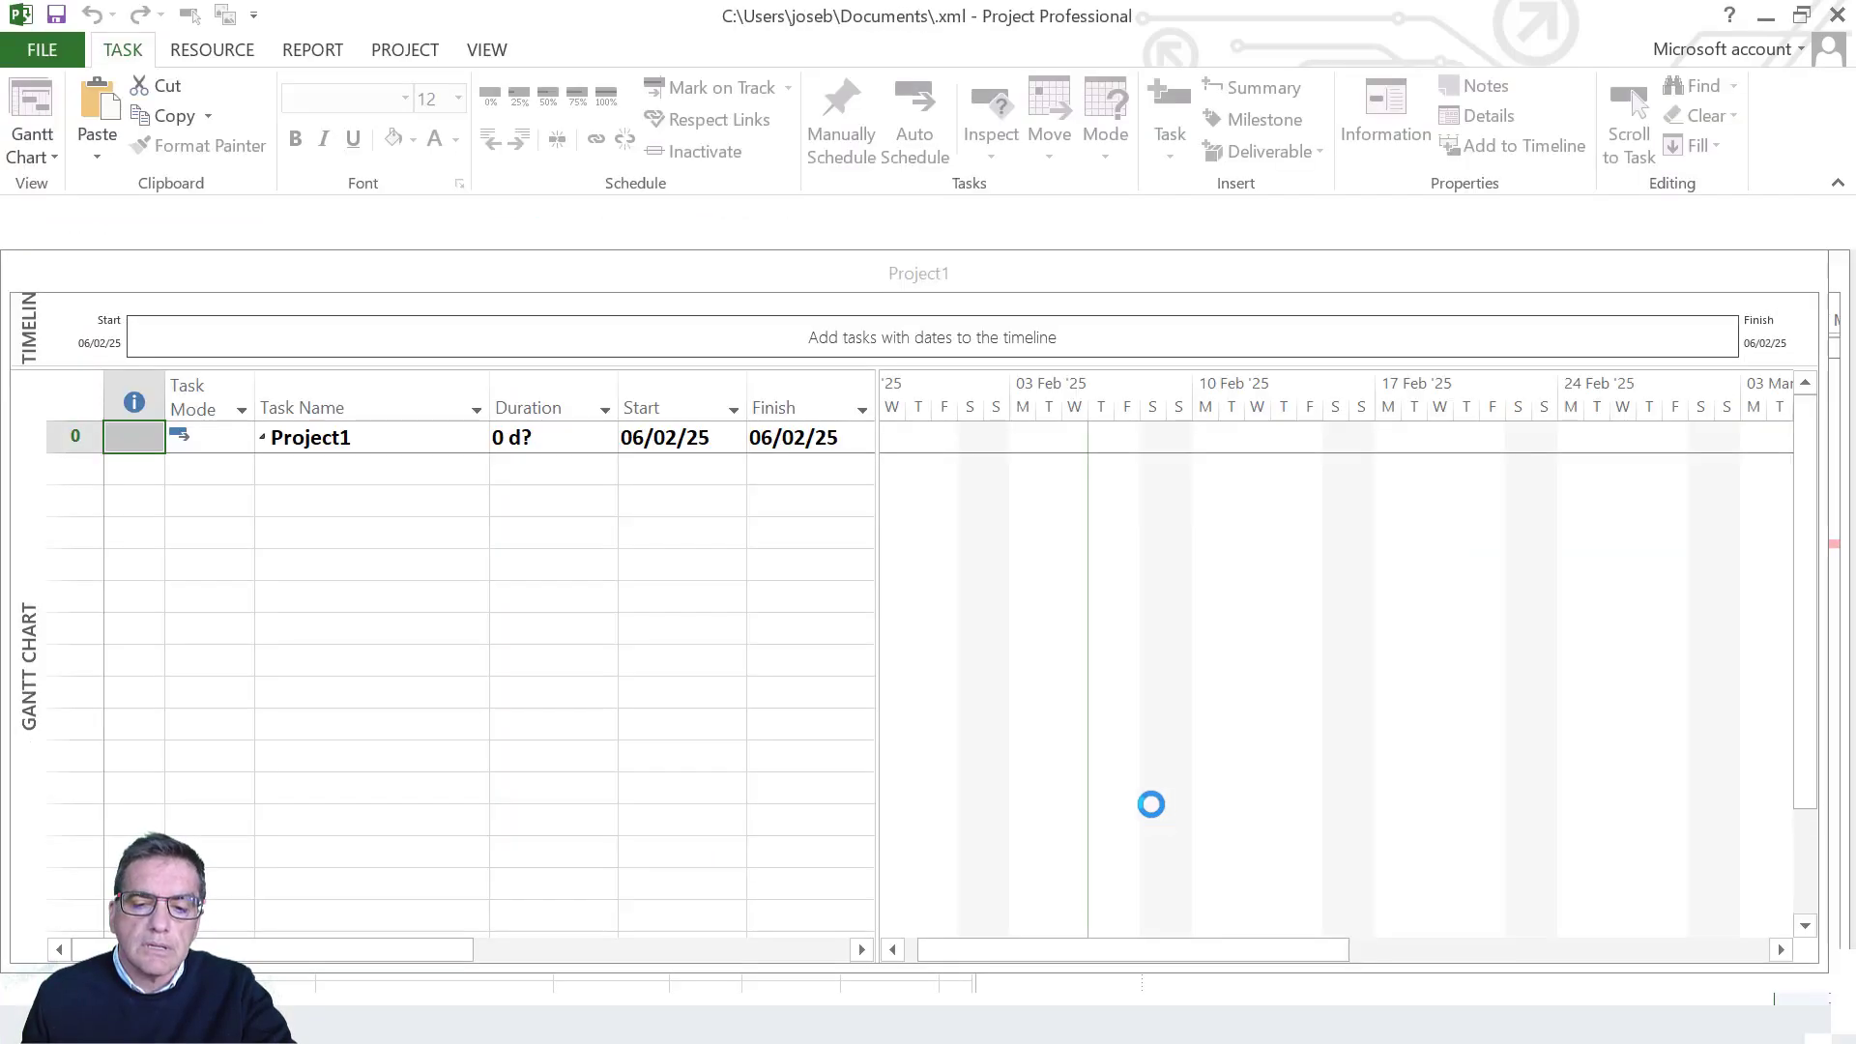
click(340, 493)
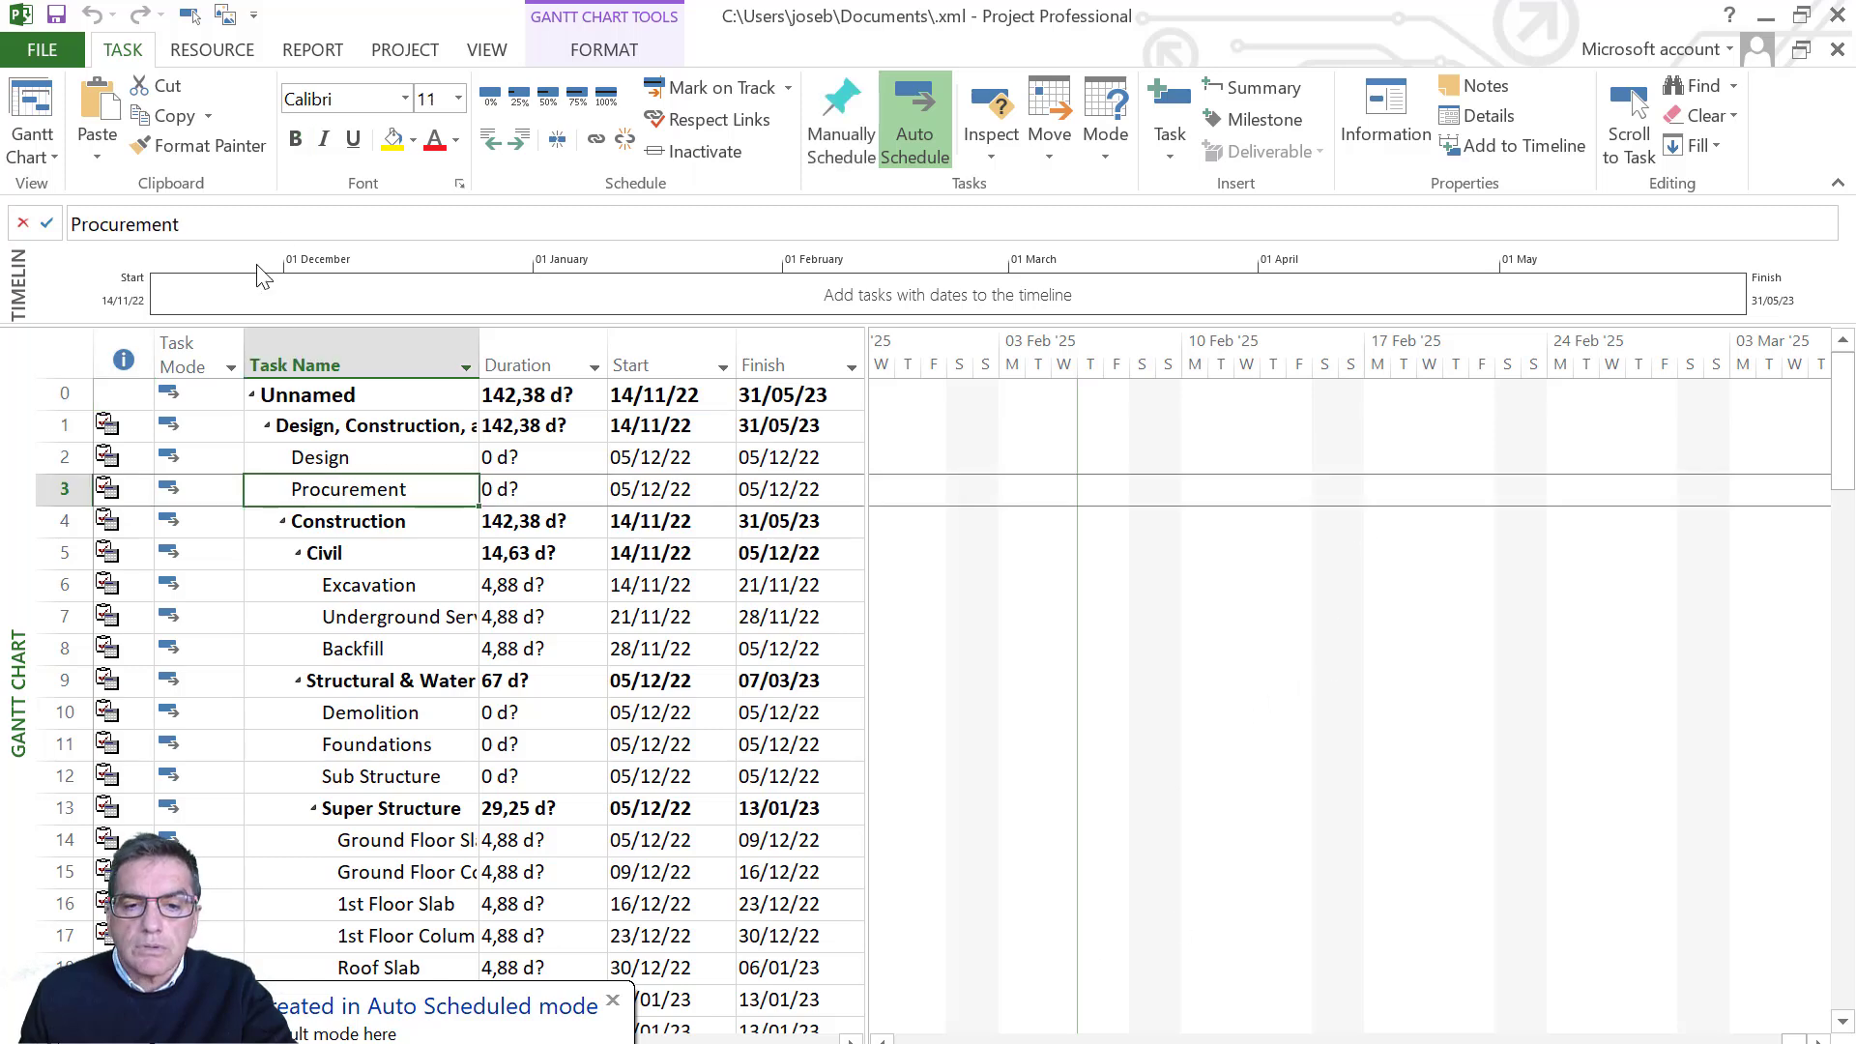
click(190, 15)
drag(1099, 1039, 1054, 1039)
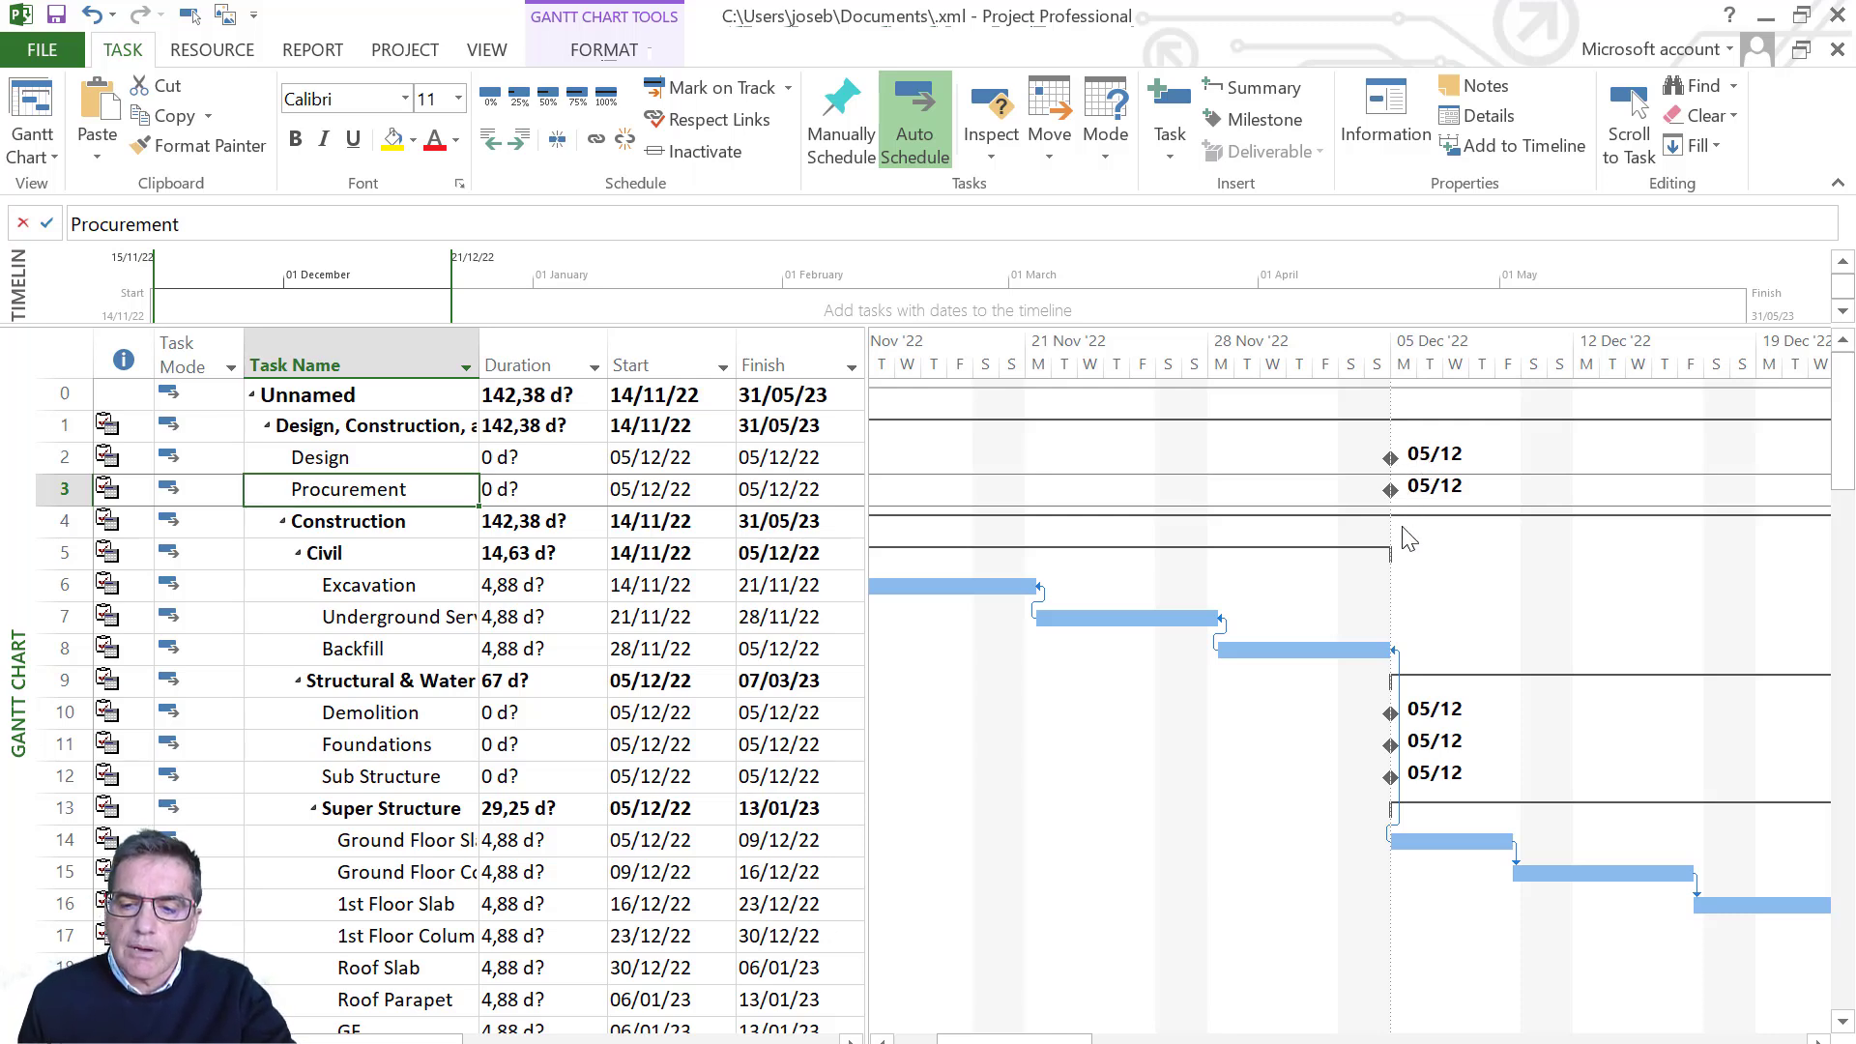
mouse_move(1048, 1039)
mouse_down()
mouse_move(1006, 1039)
mouse_move(1049, 1040)
mouse_up()
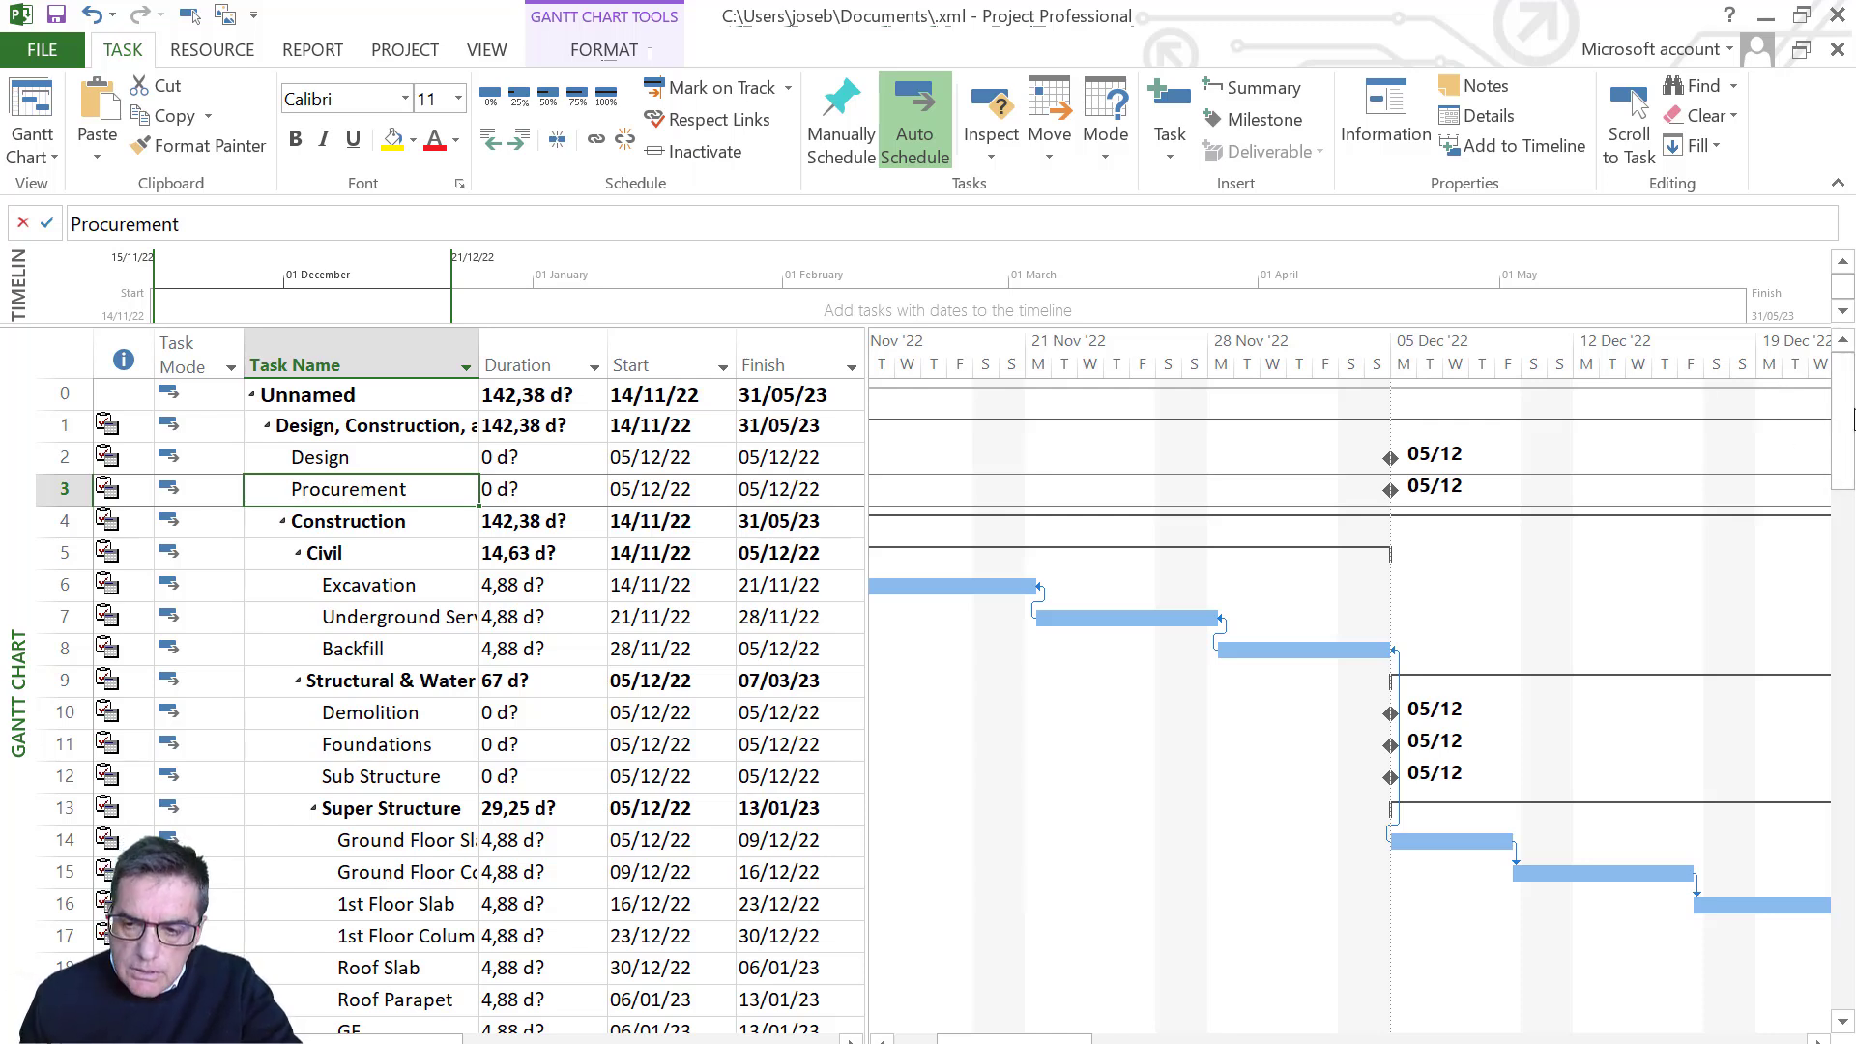
- Set the middle tier units of the Gantt chart's timescale to Months
mouse_move(1842, 418)
mouse_down()
mouse_move(1845, 821)
mouse_move(1842, 406)
mouse_up()
double_click(1218, 359)
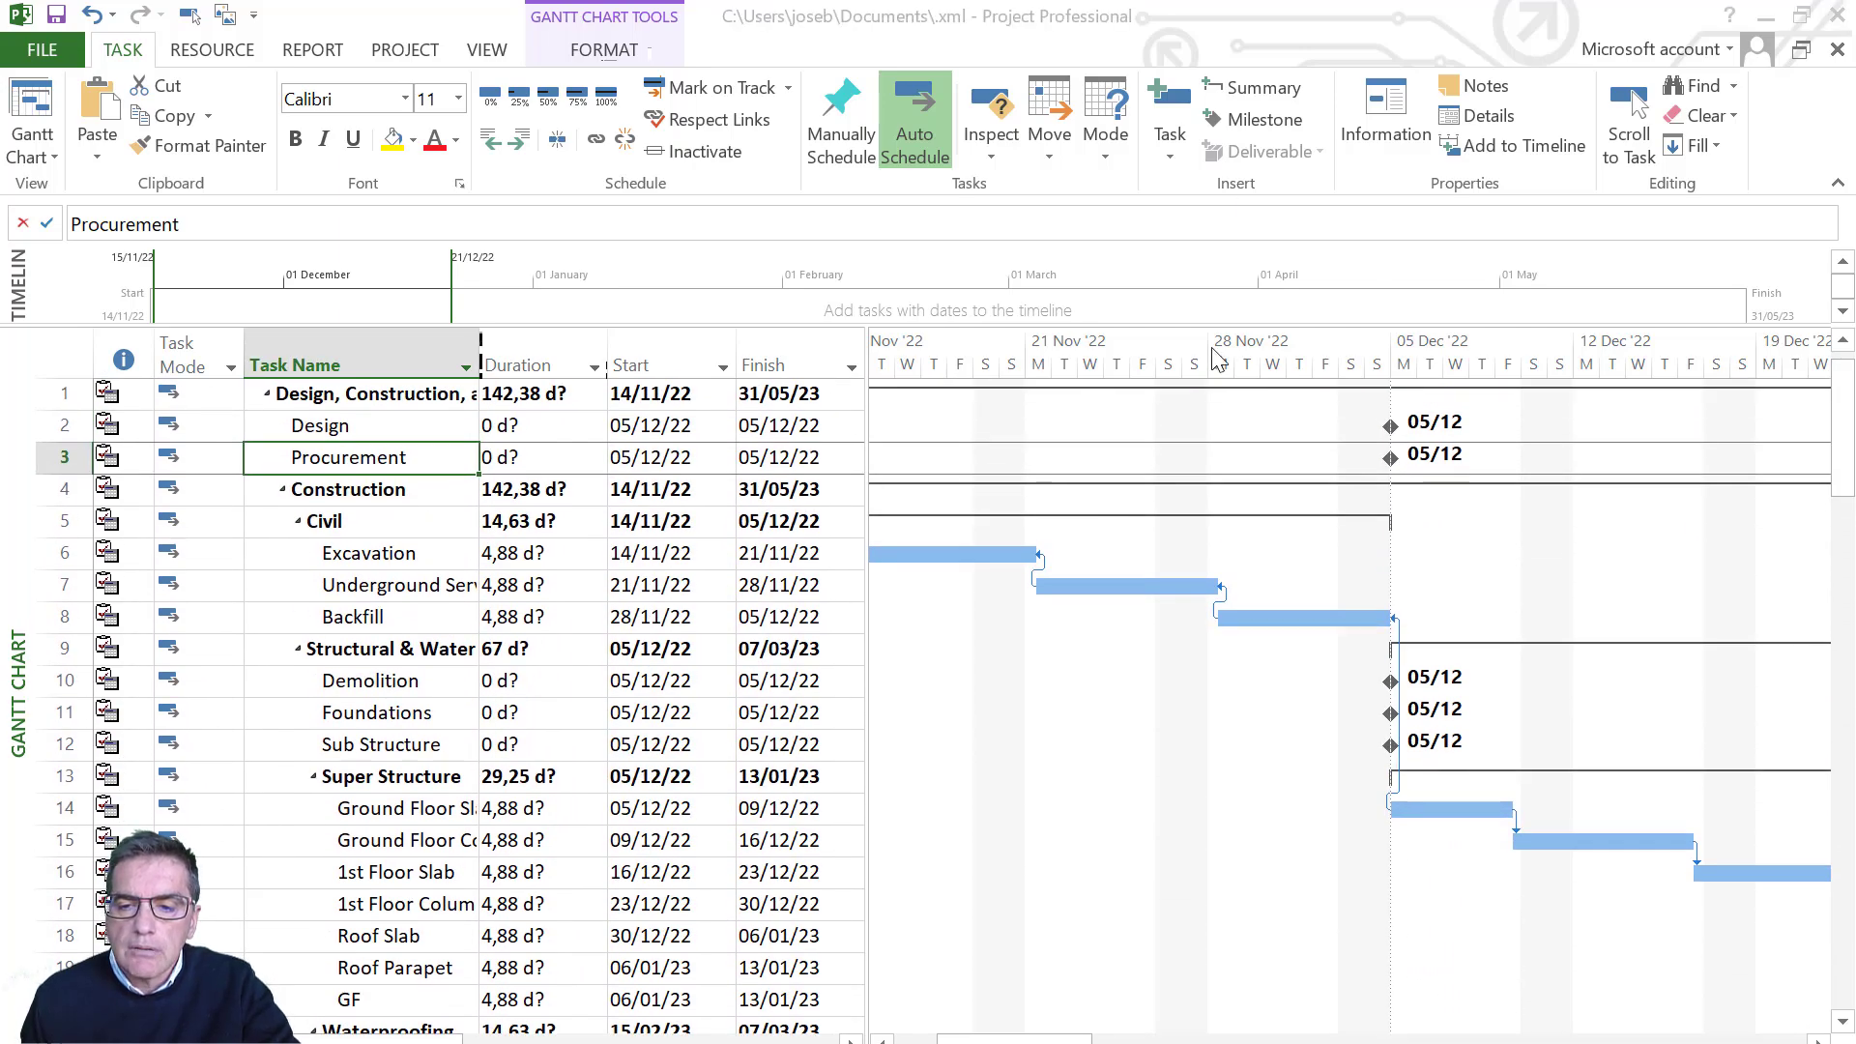
click(781, 419)
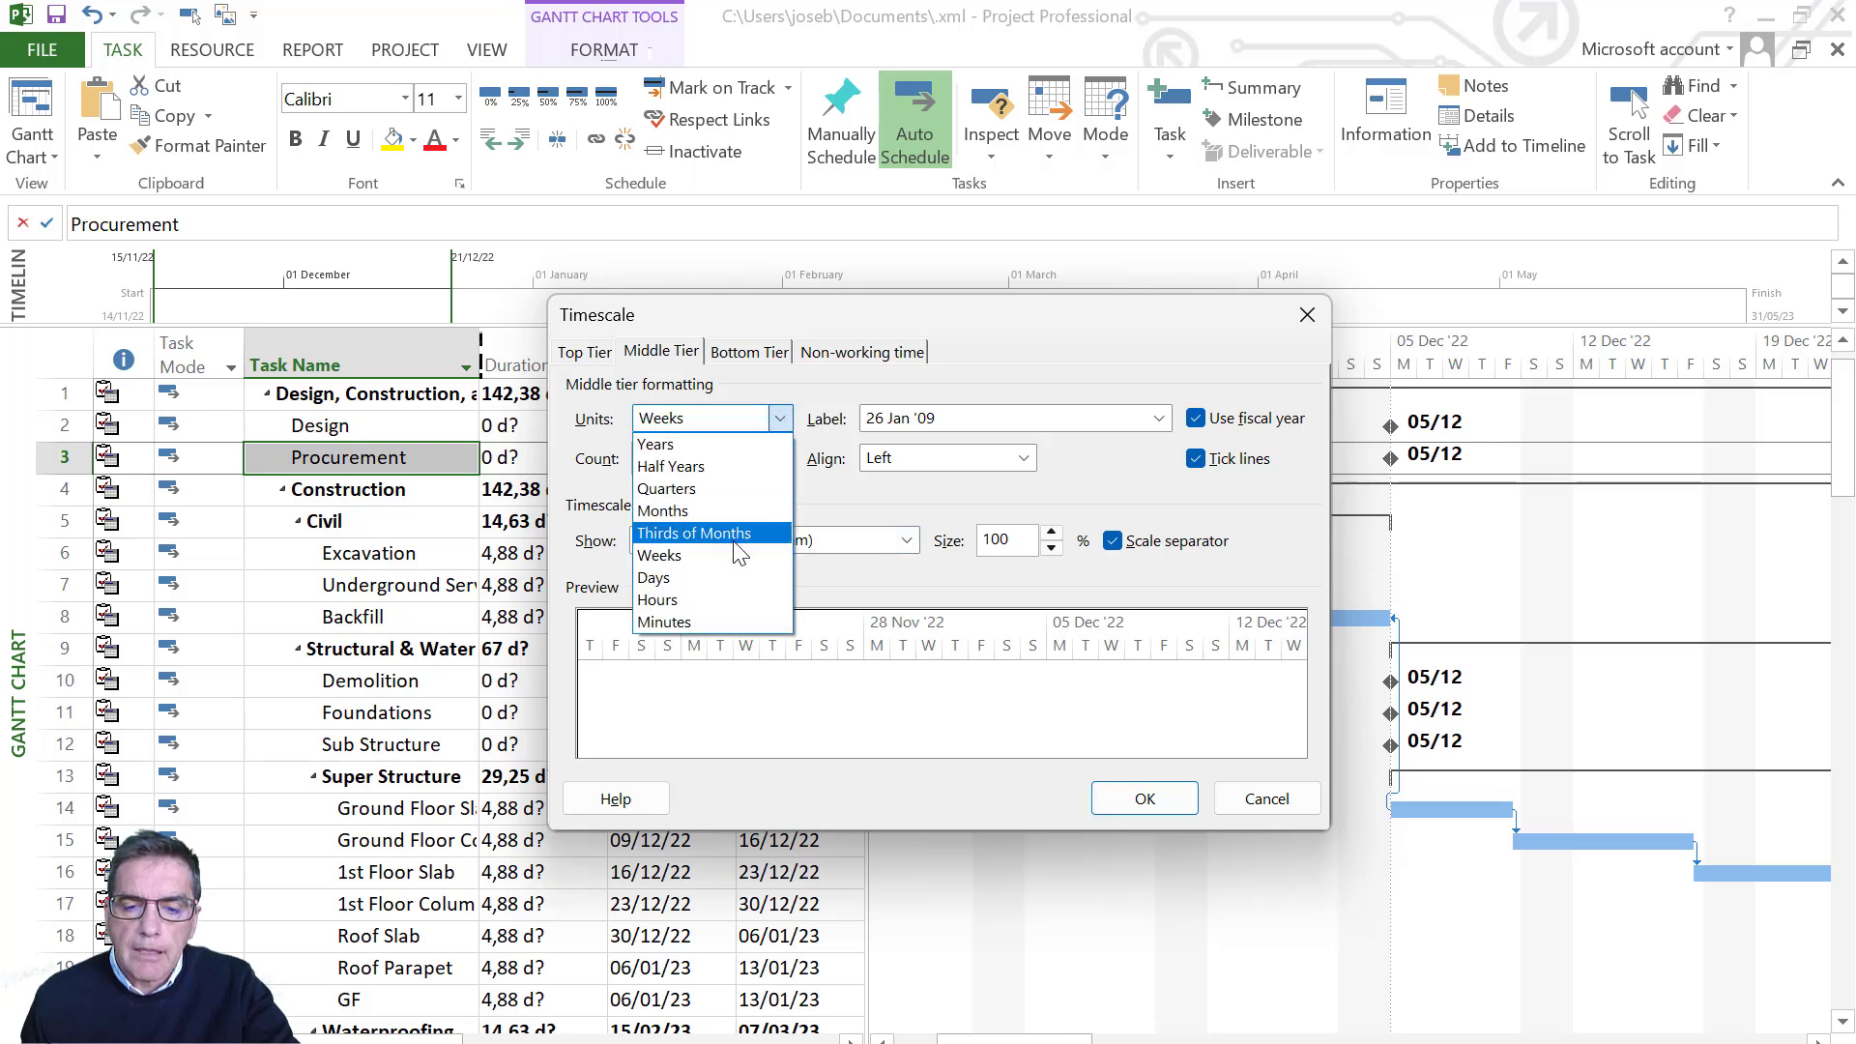
click(694, 514)
key(Return)
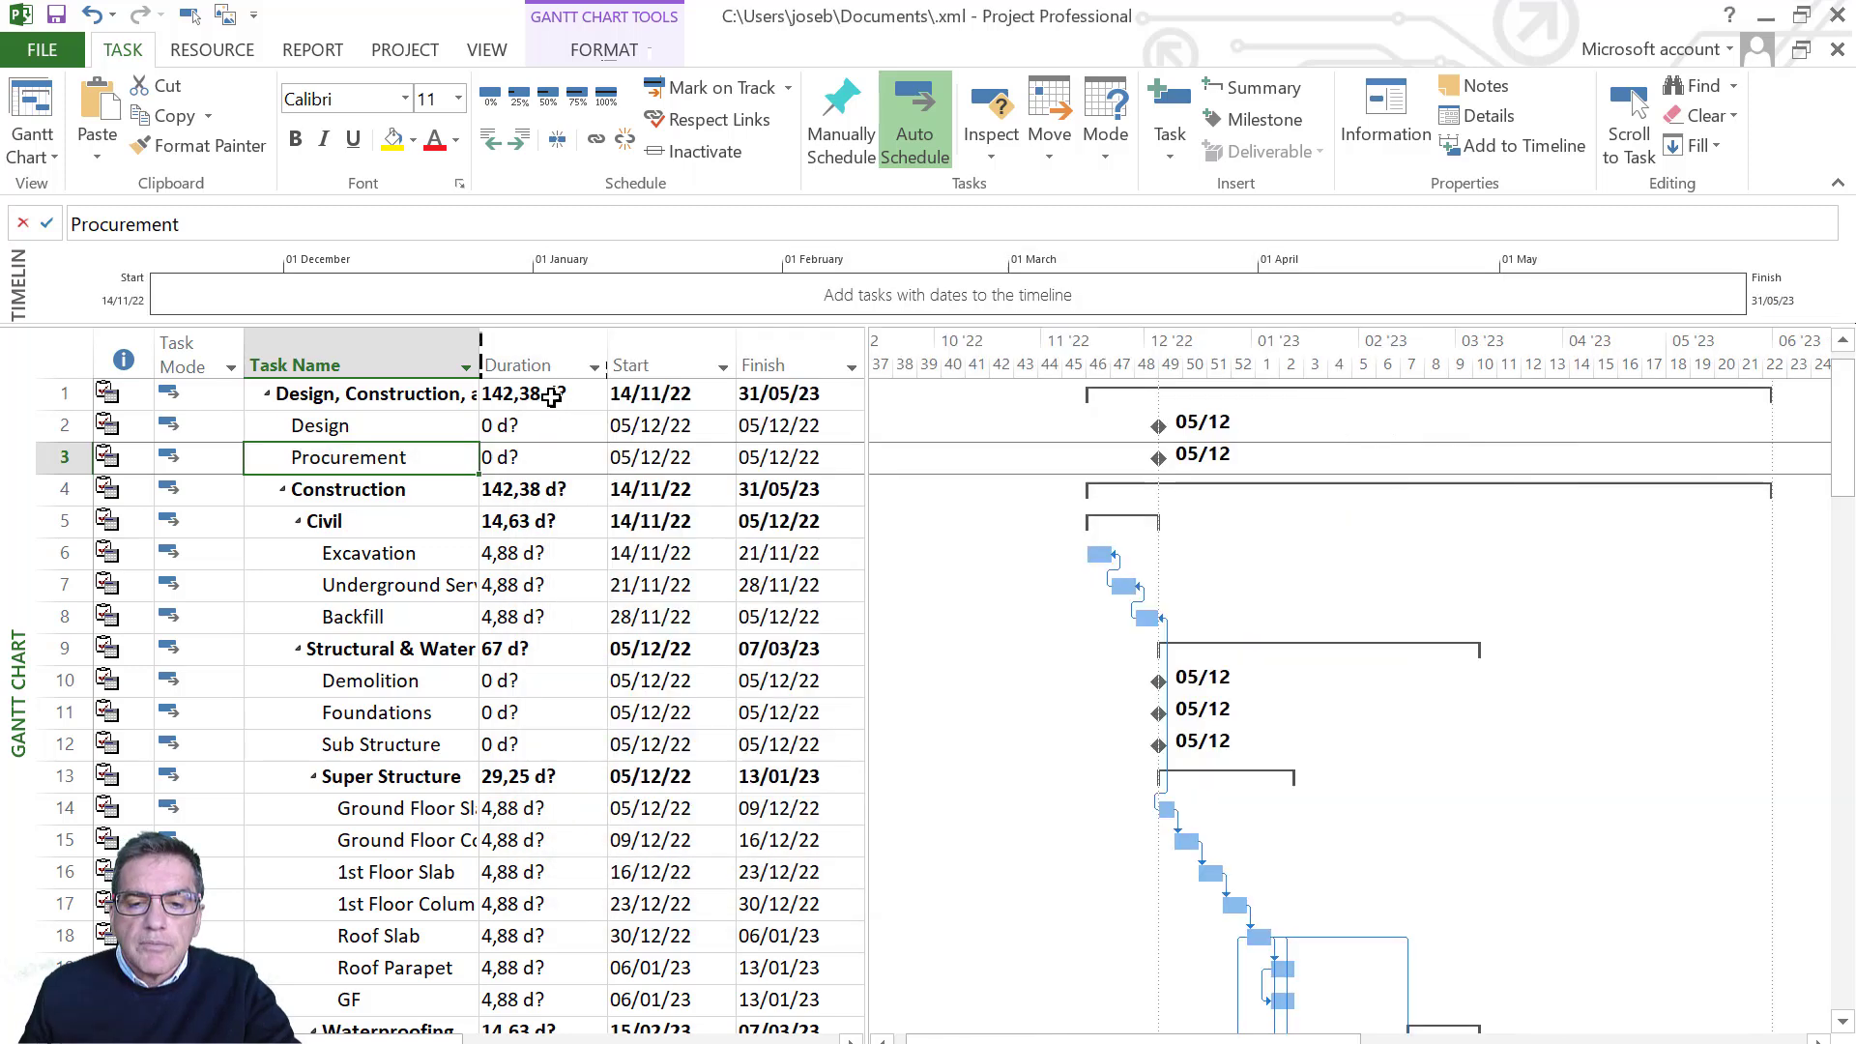
- Check the start and finish dates of the top summary task, and collapse and expand the Construction group
click(715, 402)
click(794, 397)
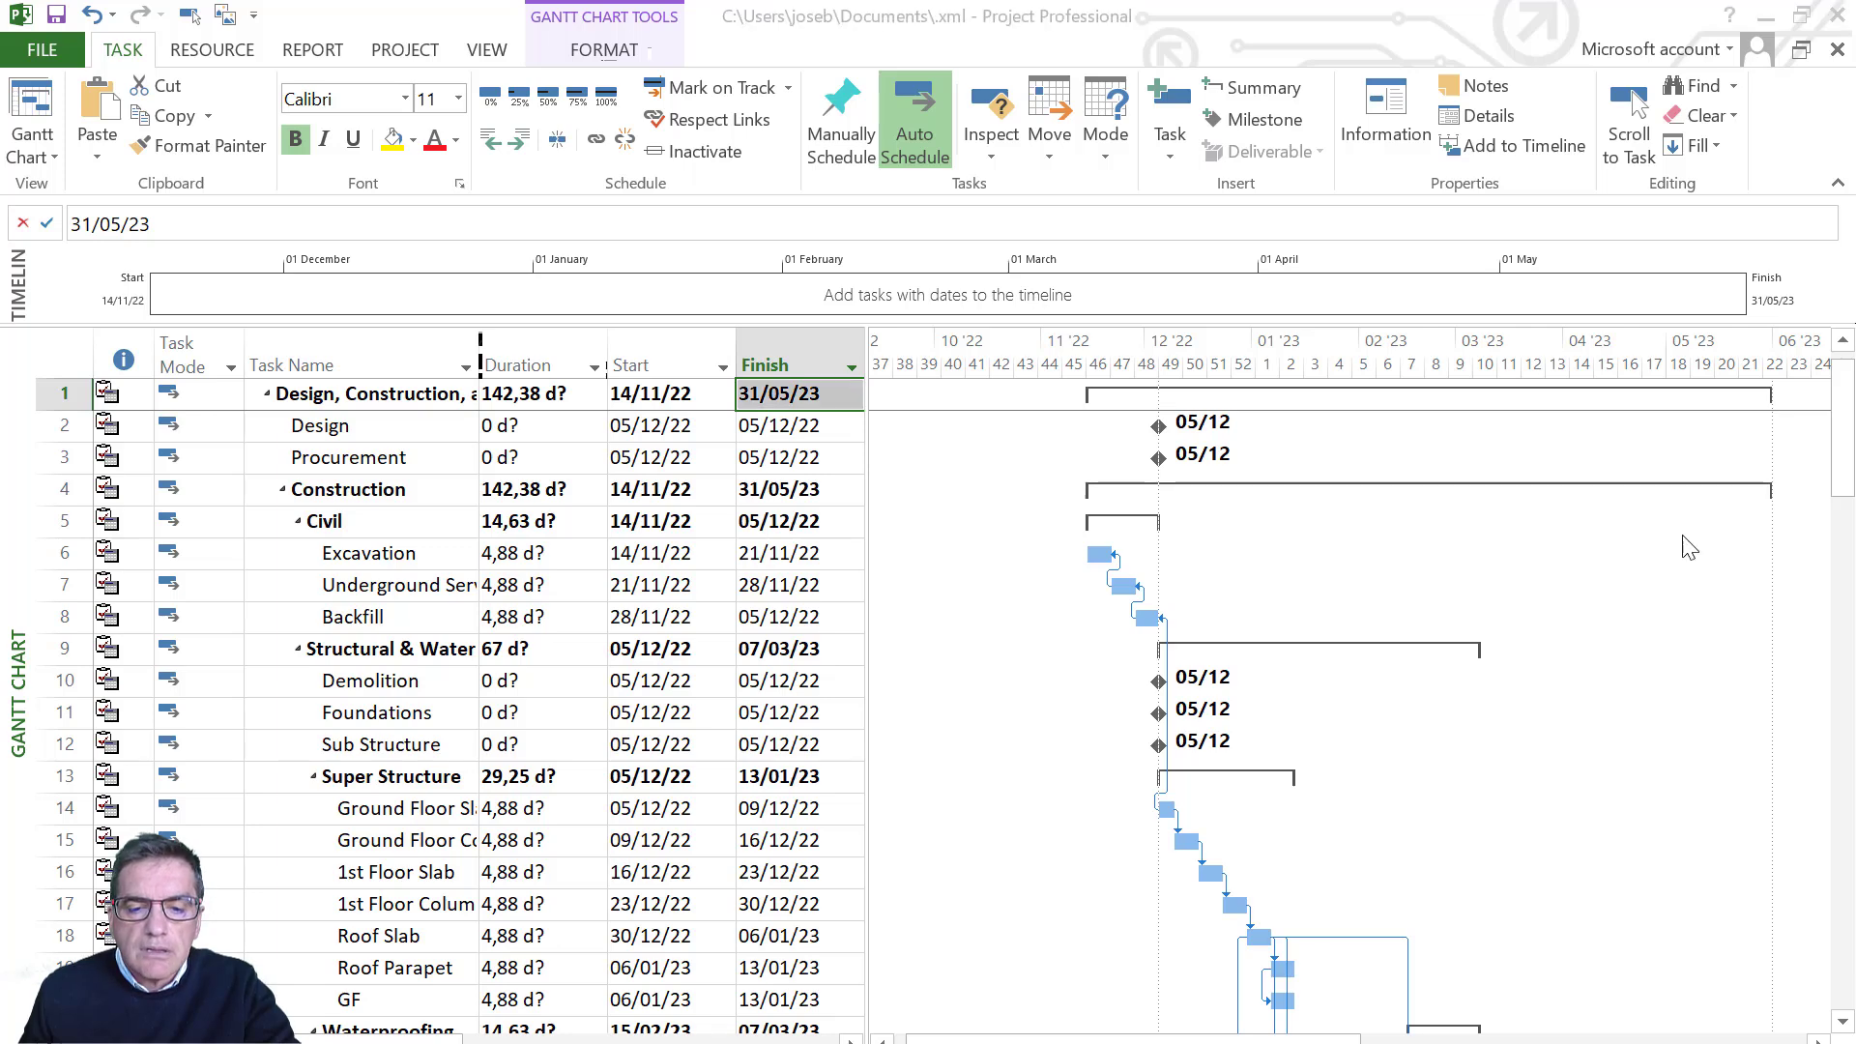
click(282, 493)
click(282, 493)
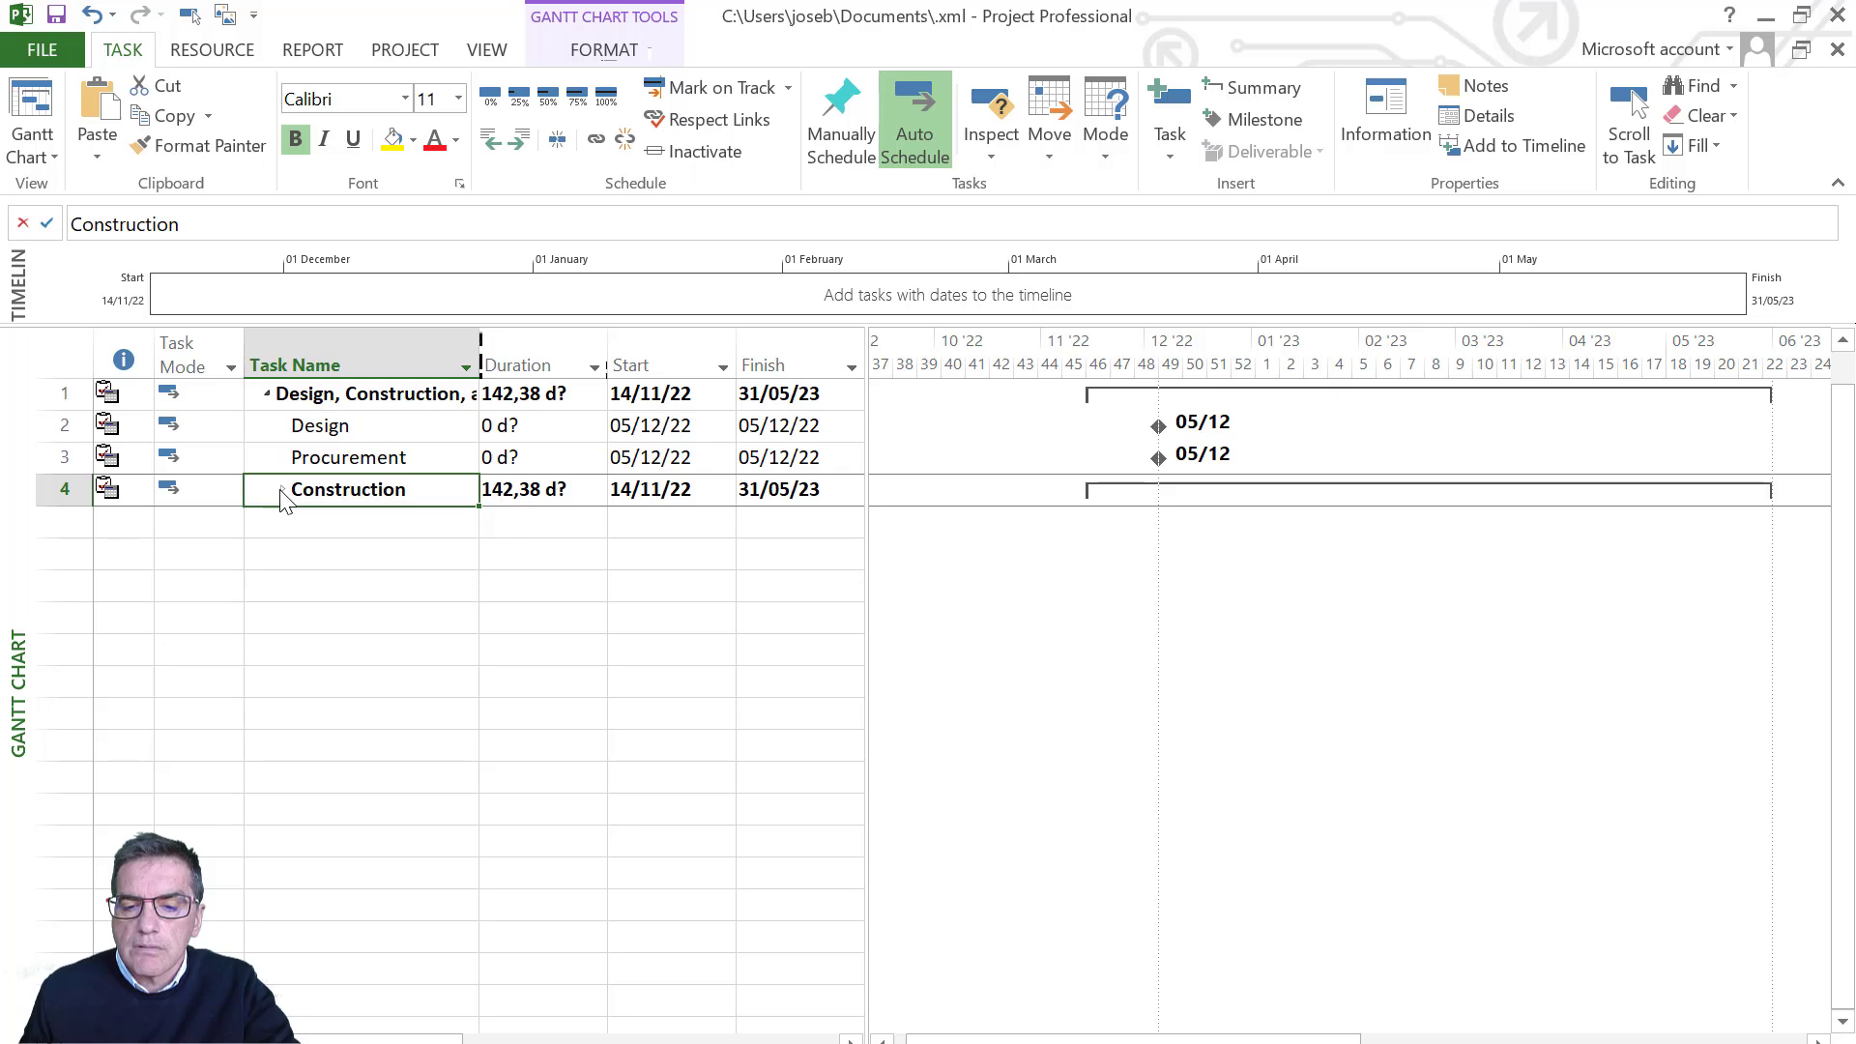
click(282, 493)
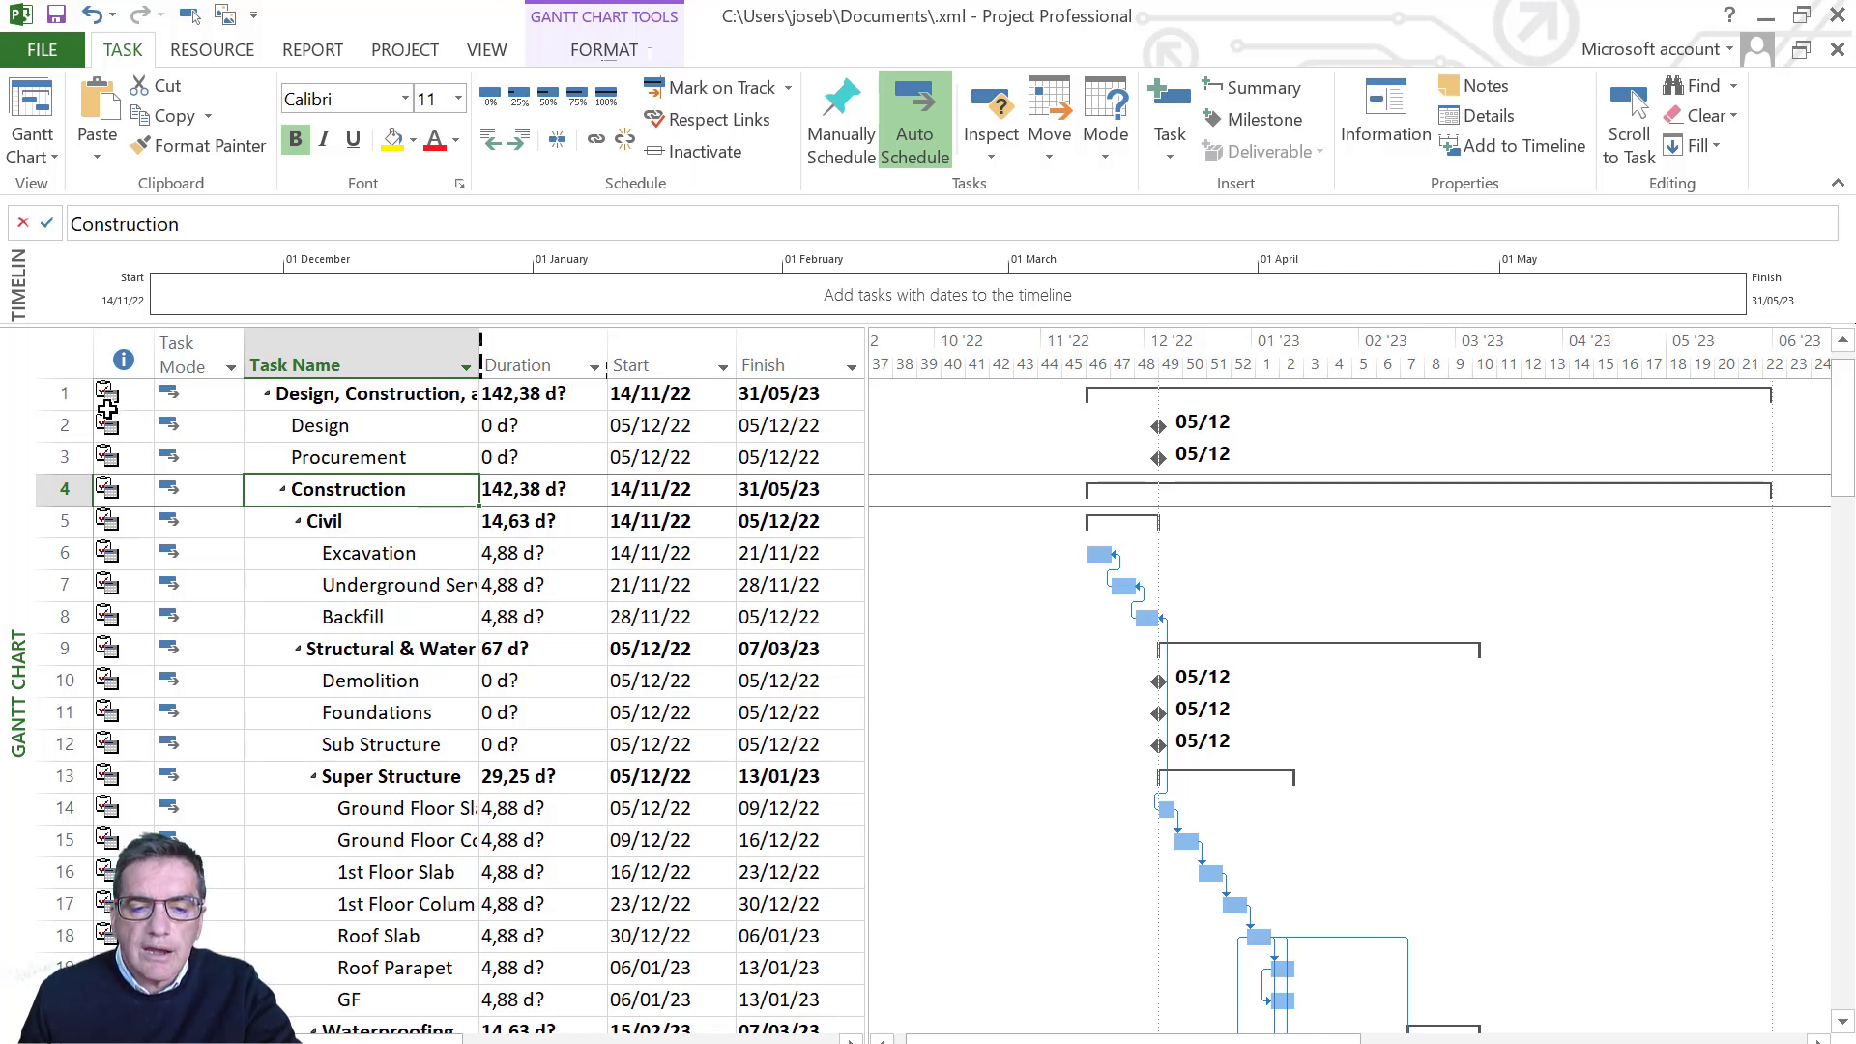
click(43, 392)
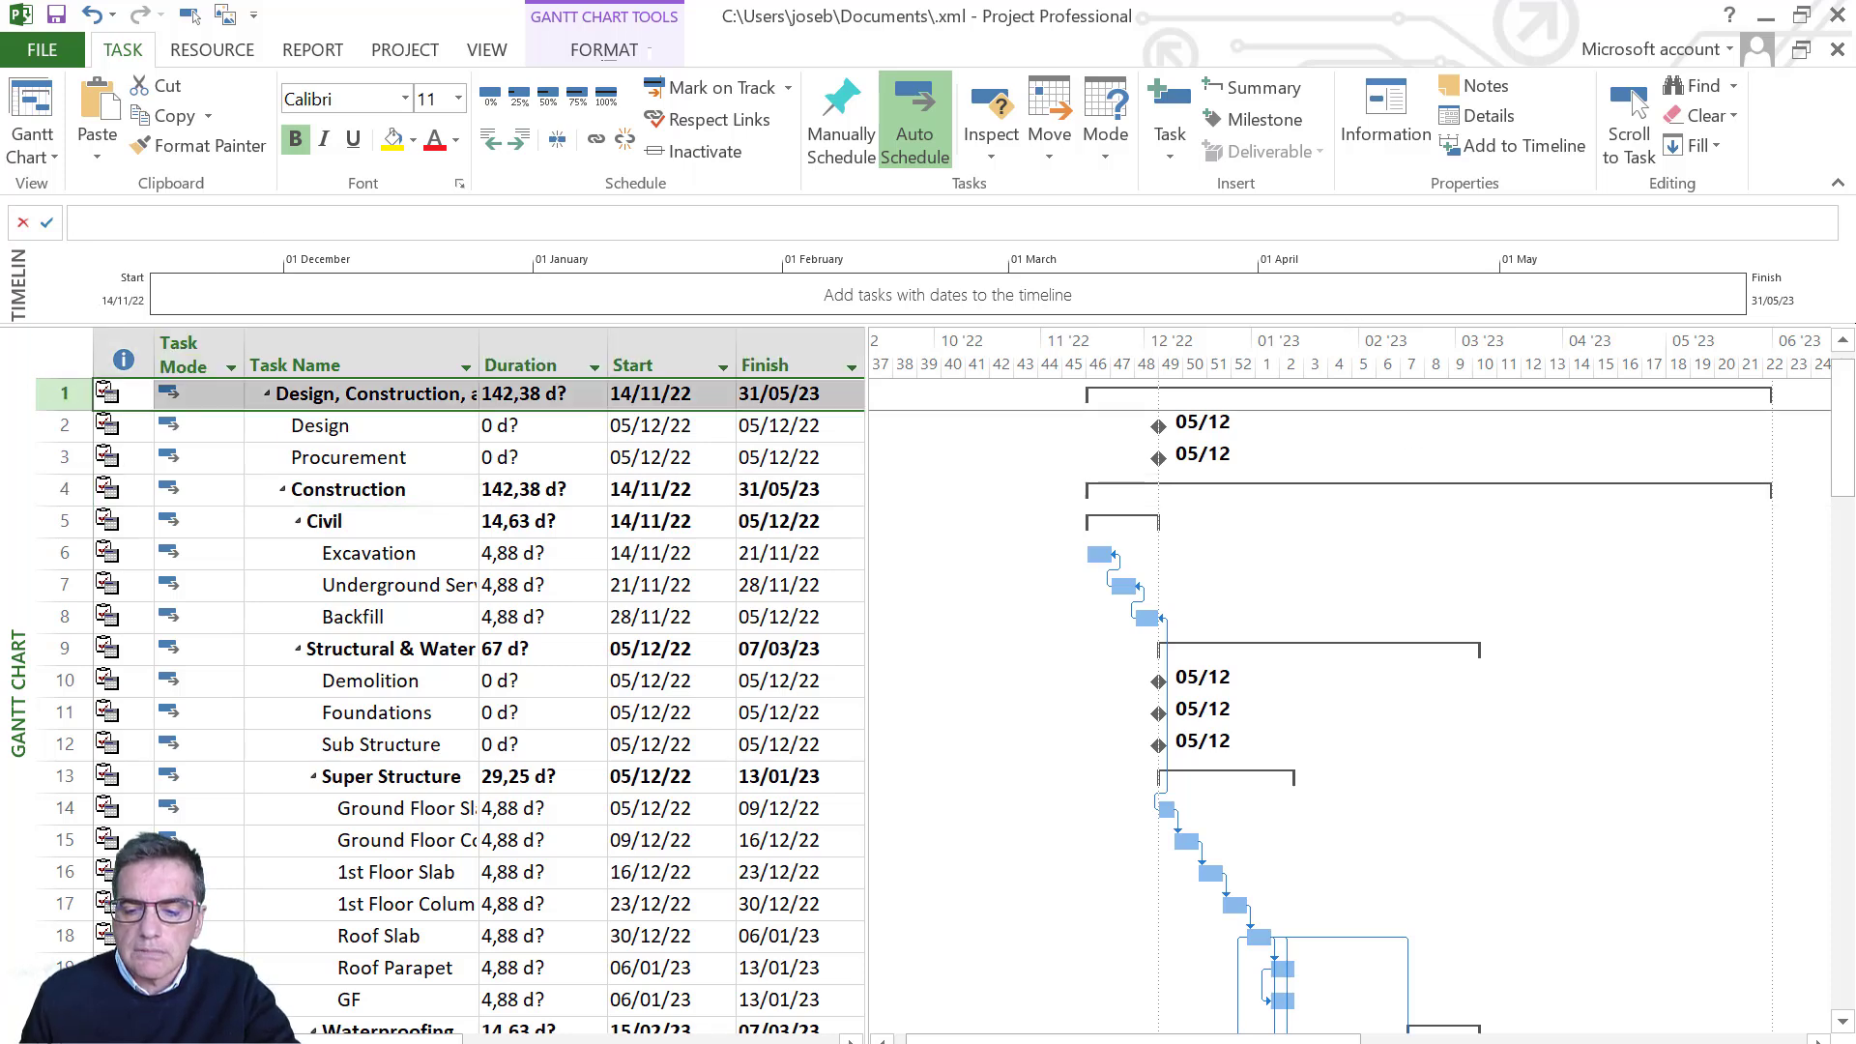
- Switch to the file explorer and open Design, Construction, and Procurement.mpp from the BIM DEMO folder in Descargas
click(1069, 976)
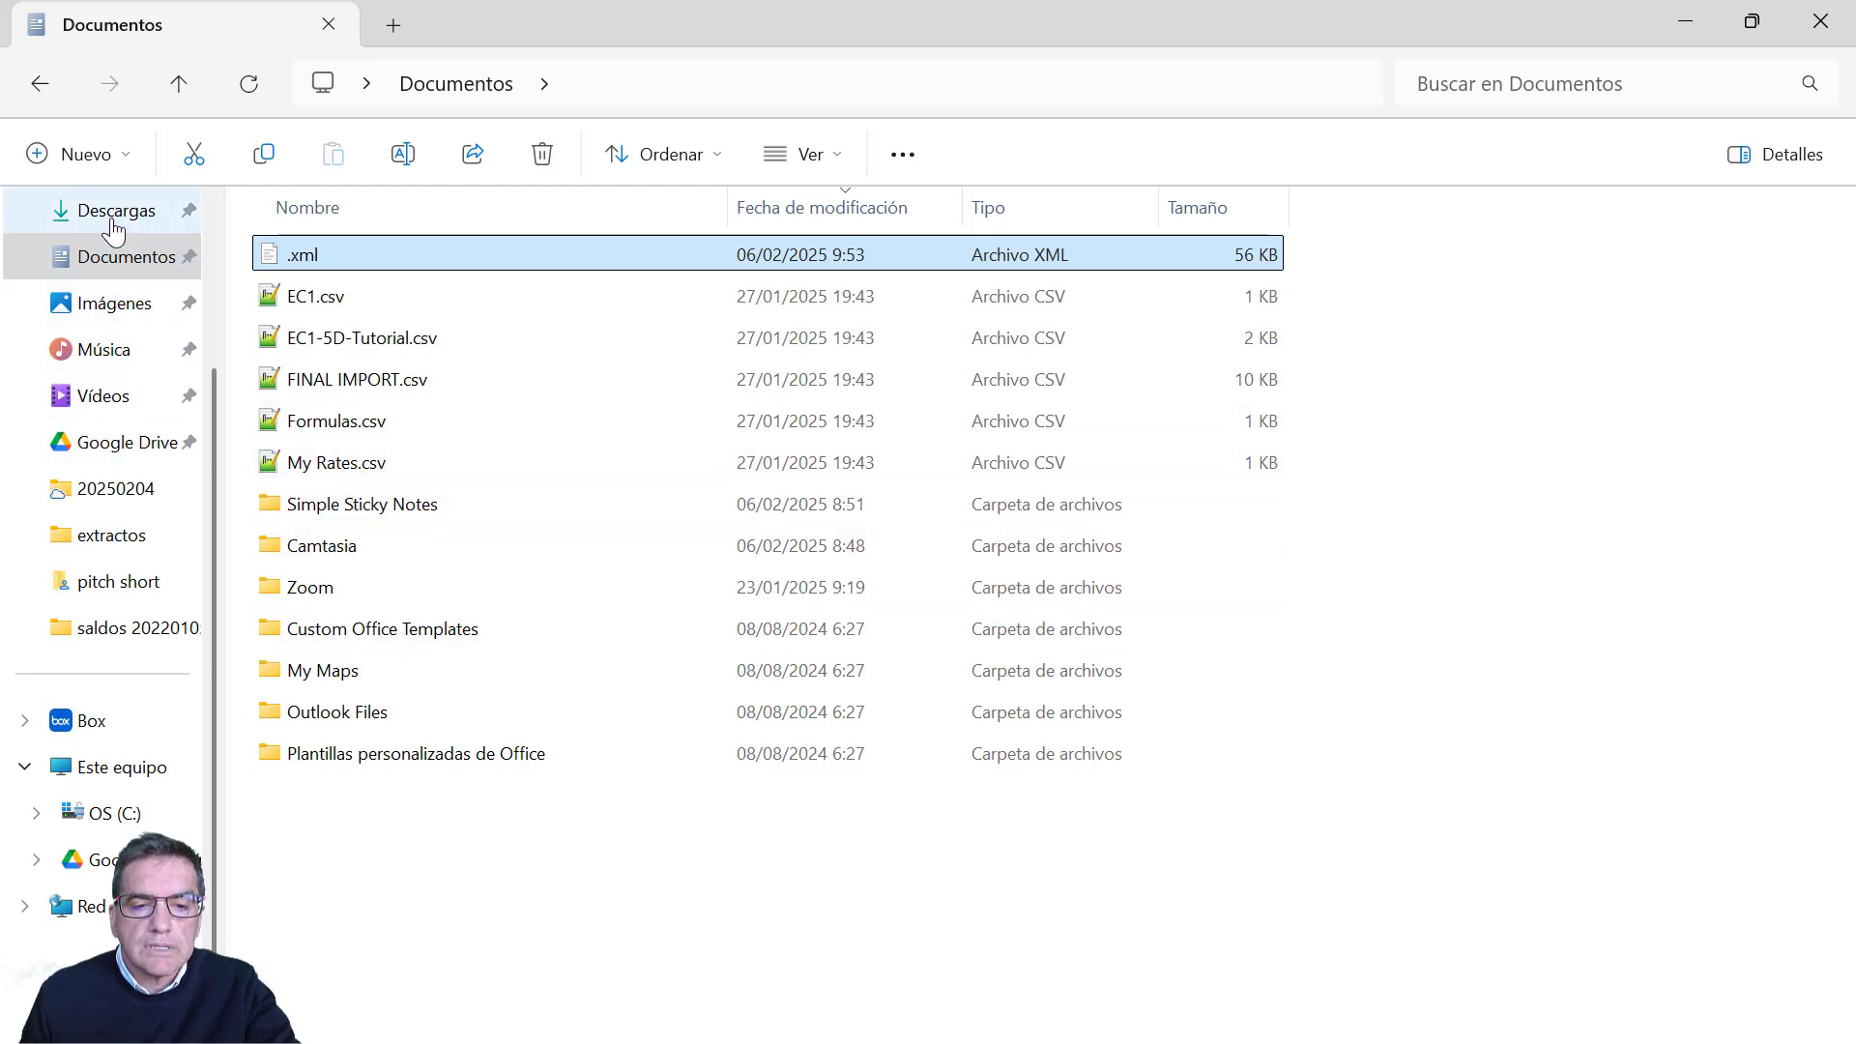
click(113, 215)
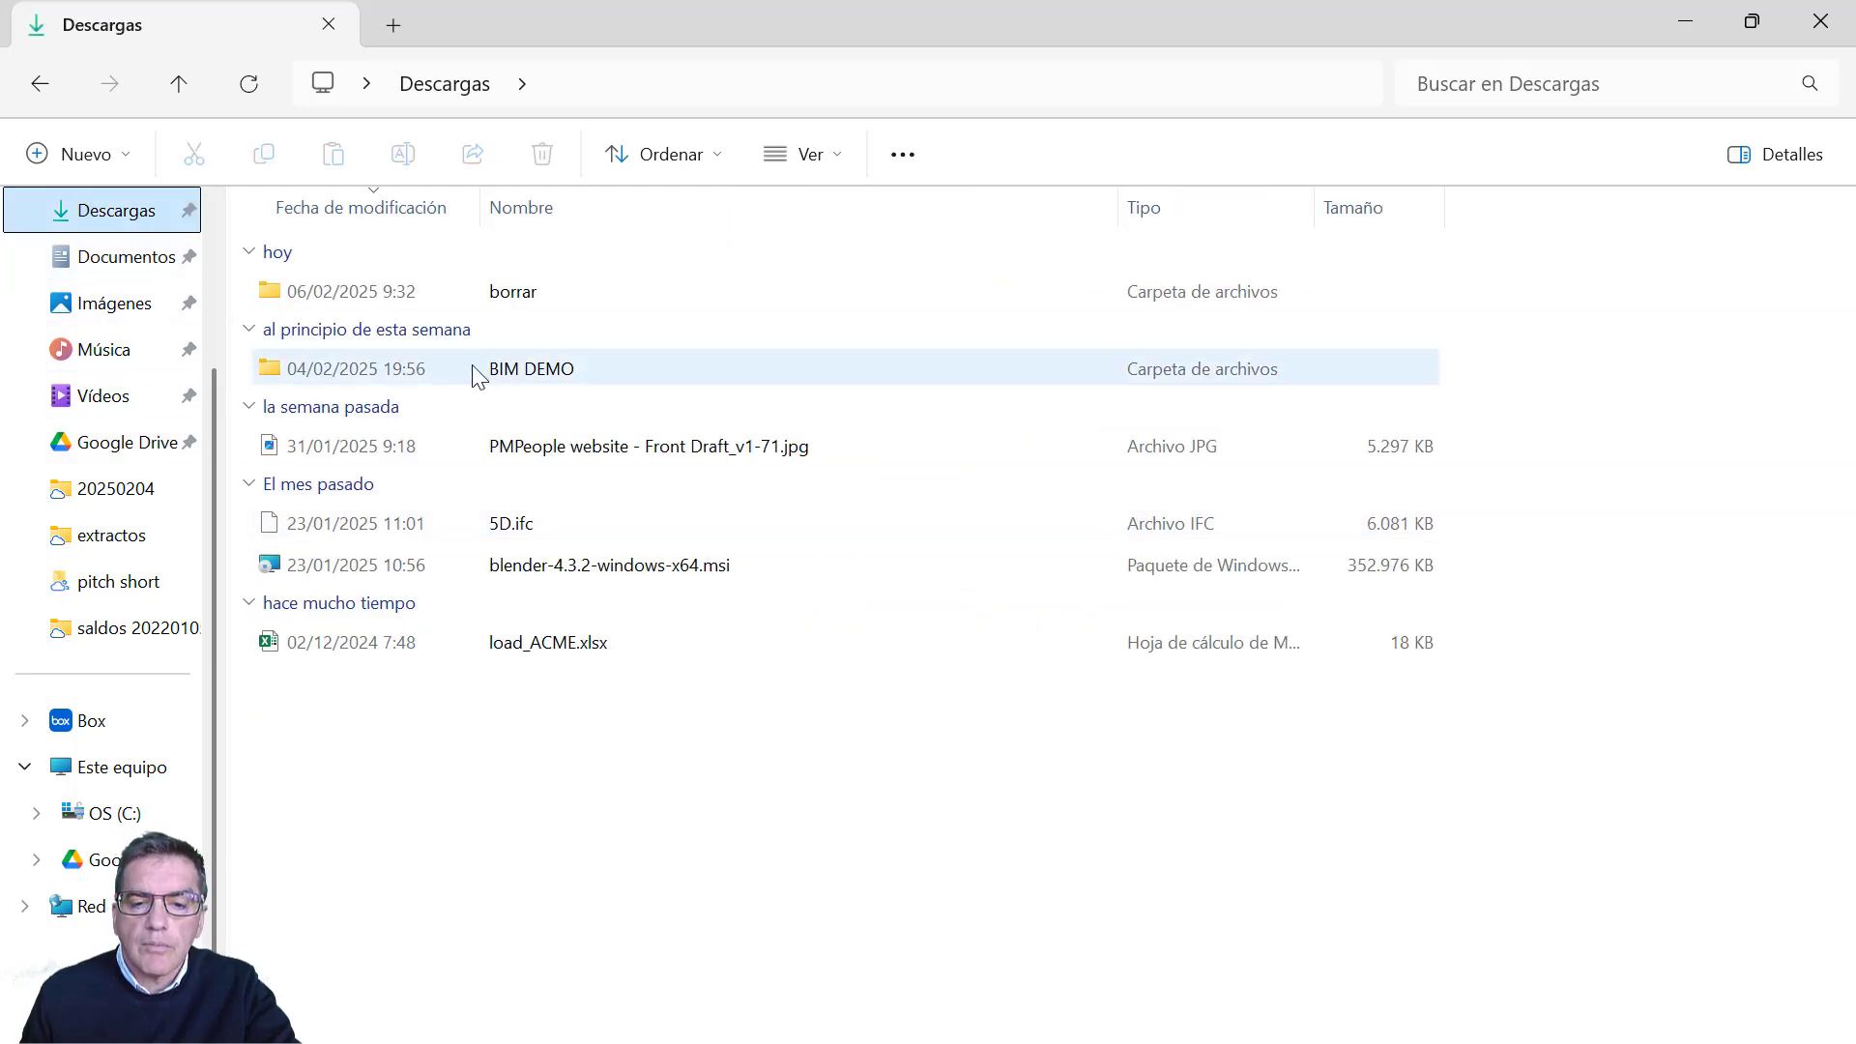
double_click(476, 374)
double_click(415, 423)
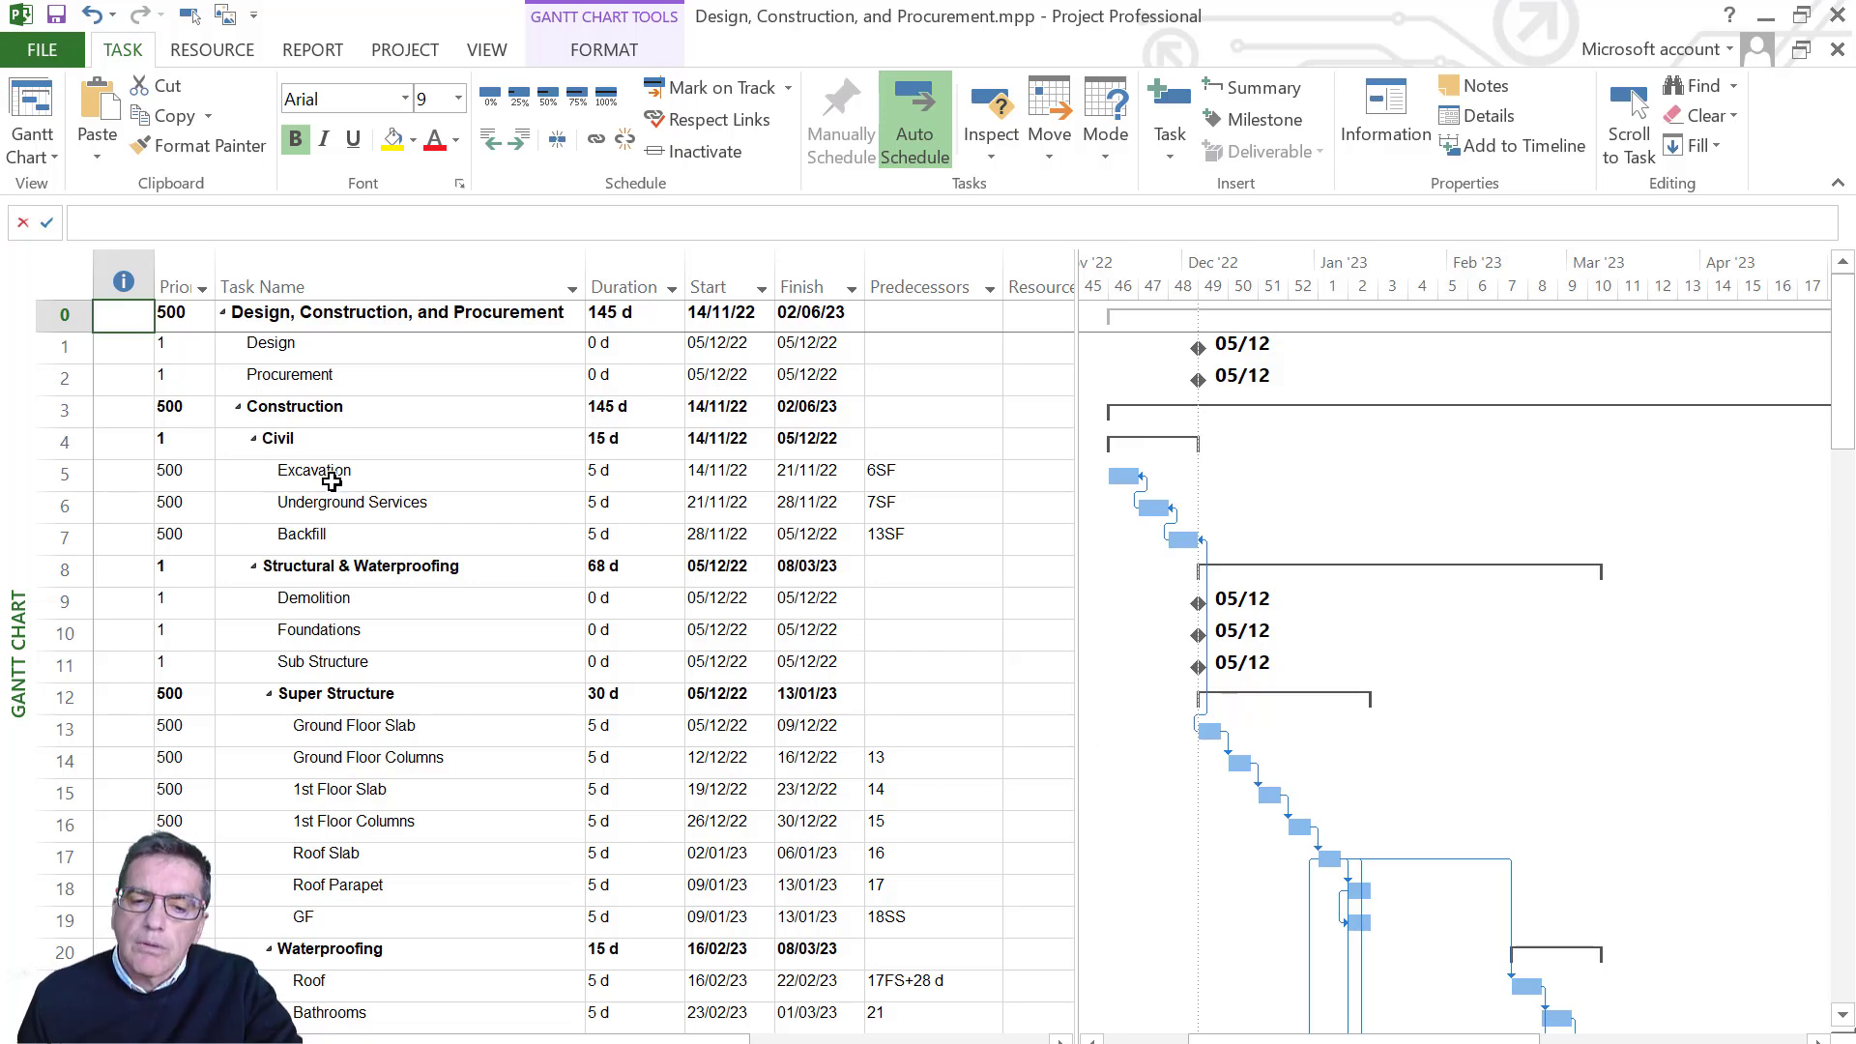
- Review the full task list and the priority values of the Design, Procurement and Structural & Waterproofing tasks
scroll(223, 498, down, 7)
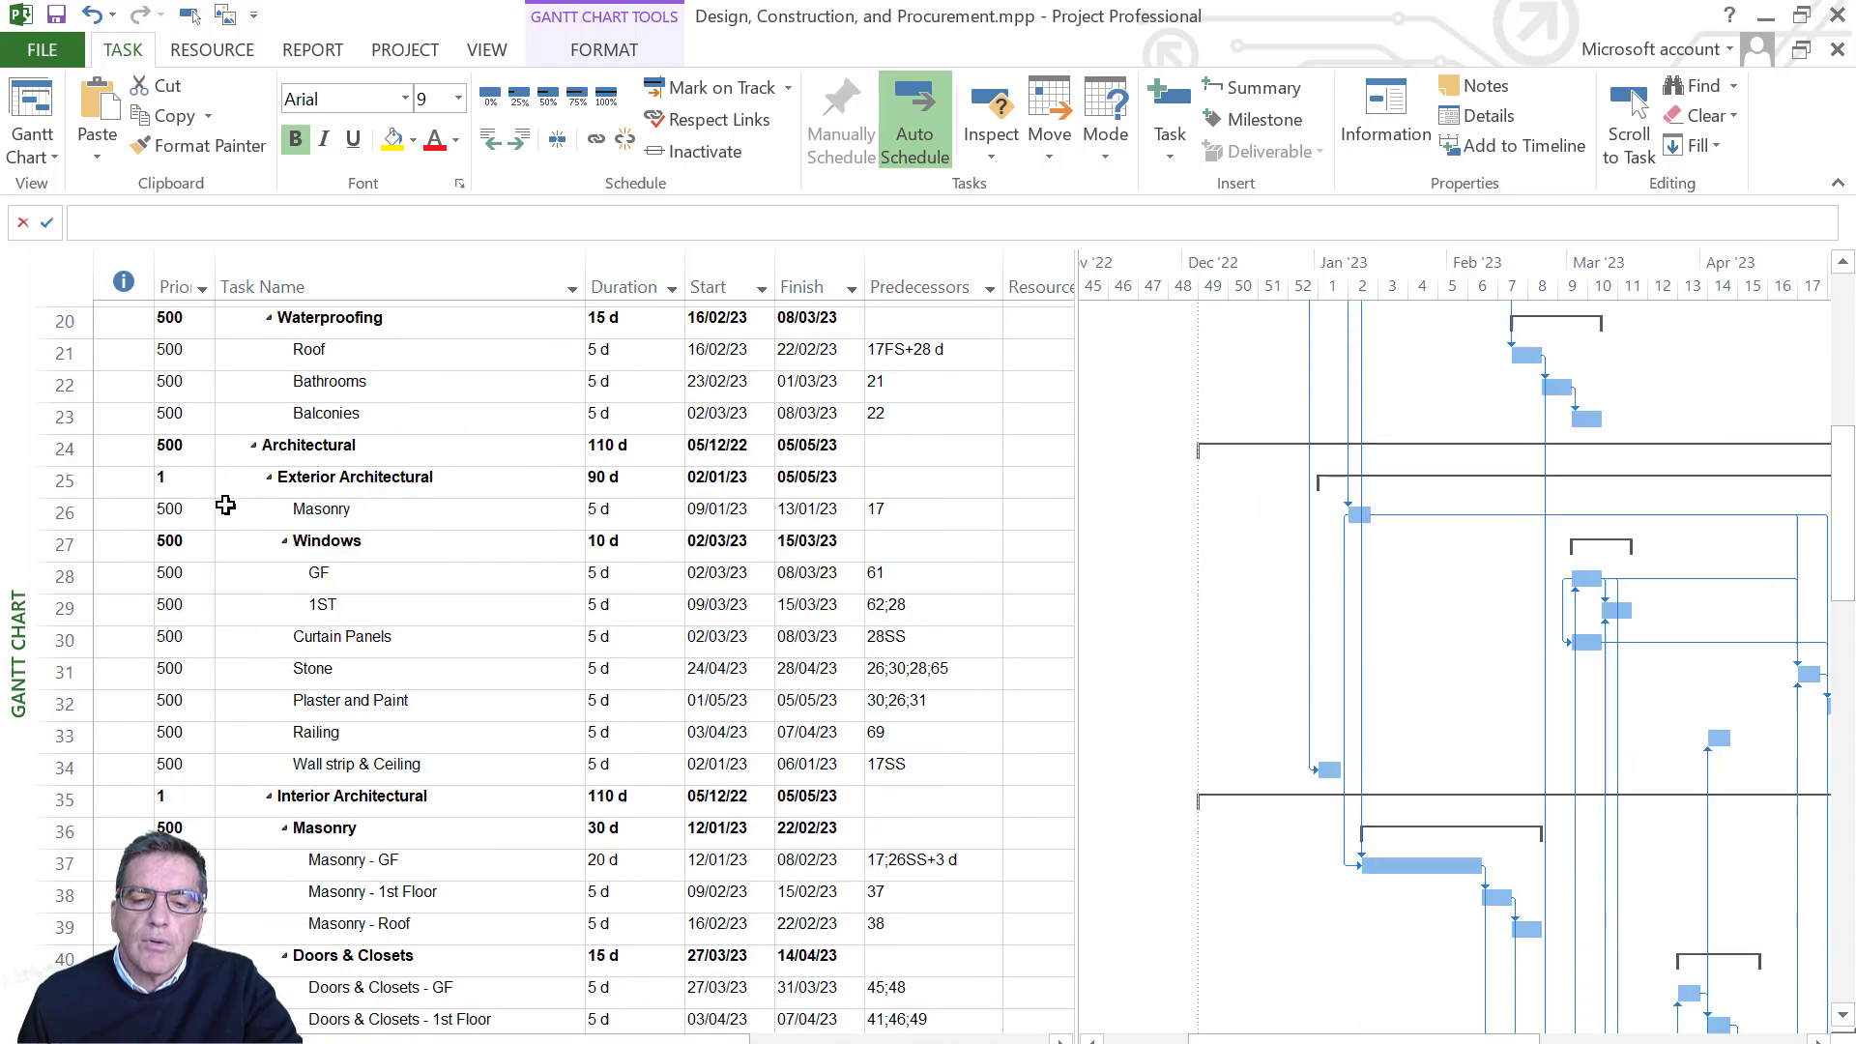
scroll(225, 504, down, 14)
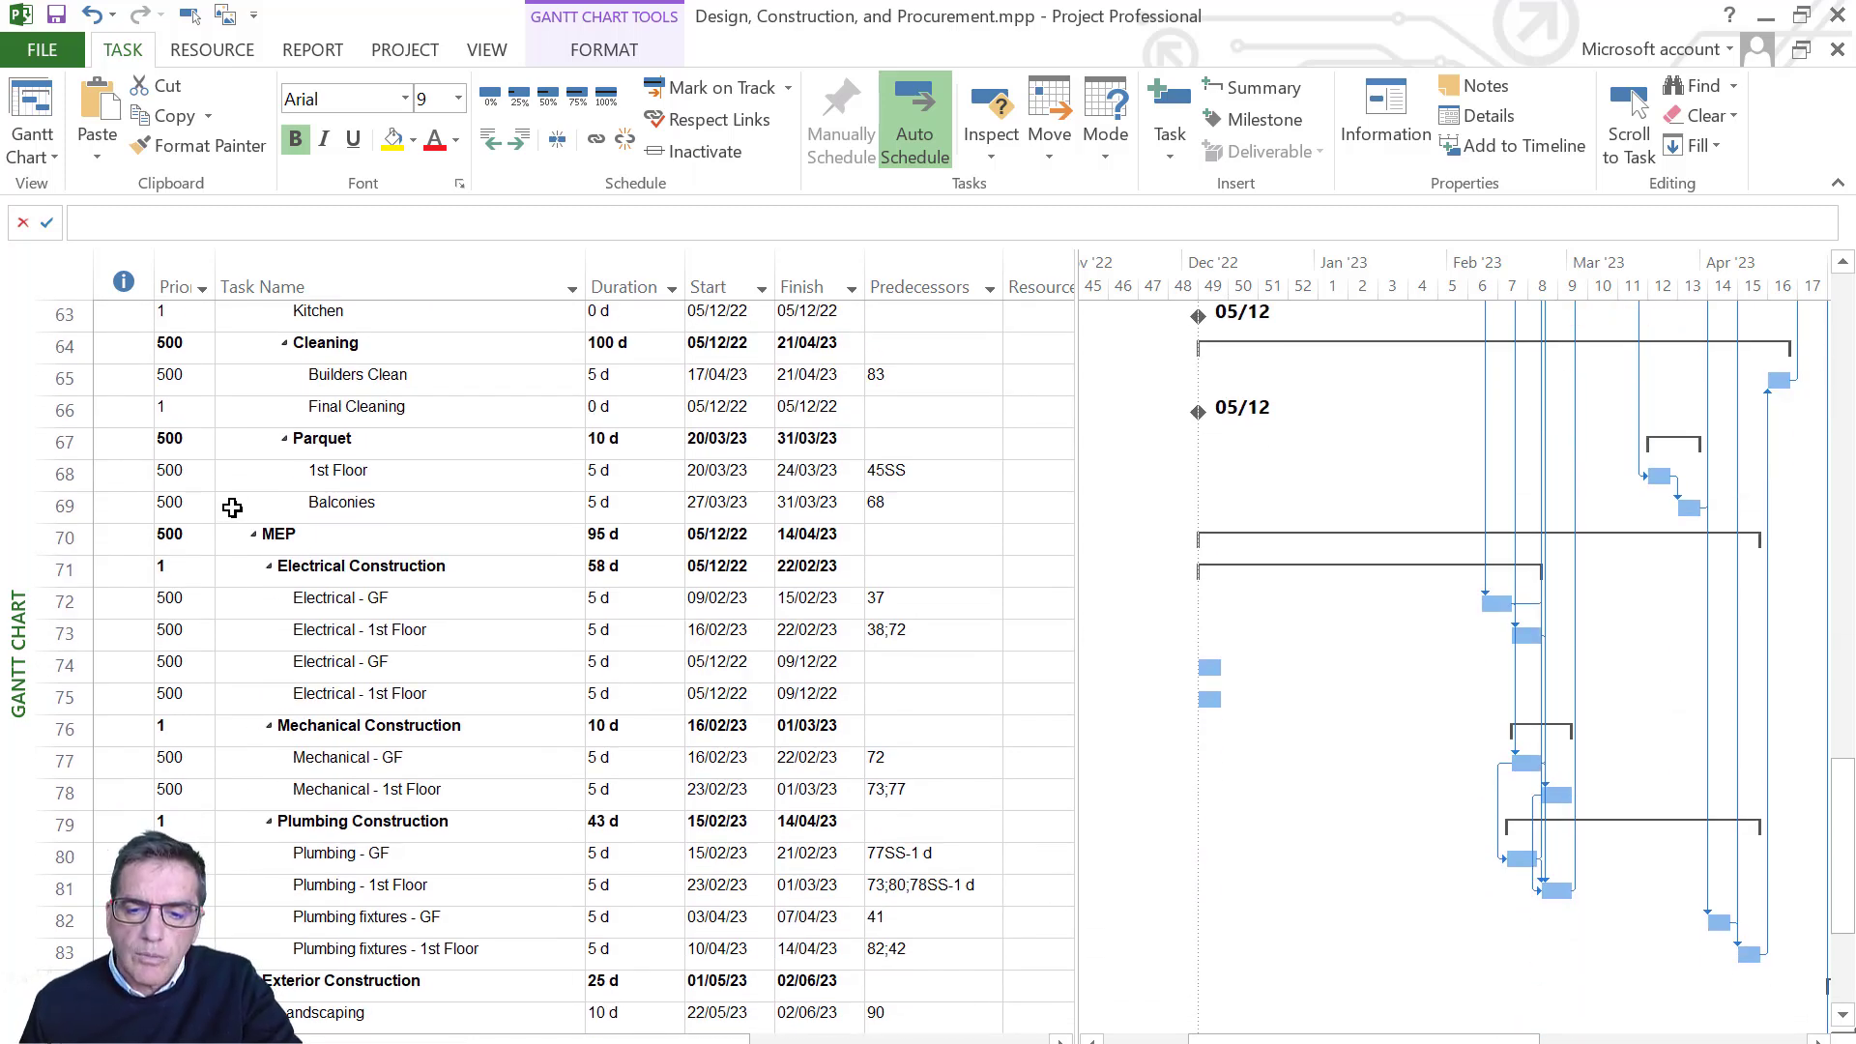
scroll(246, 510, up, 17)
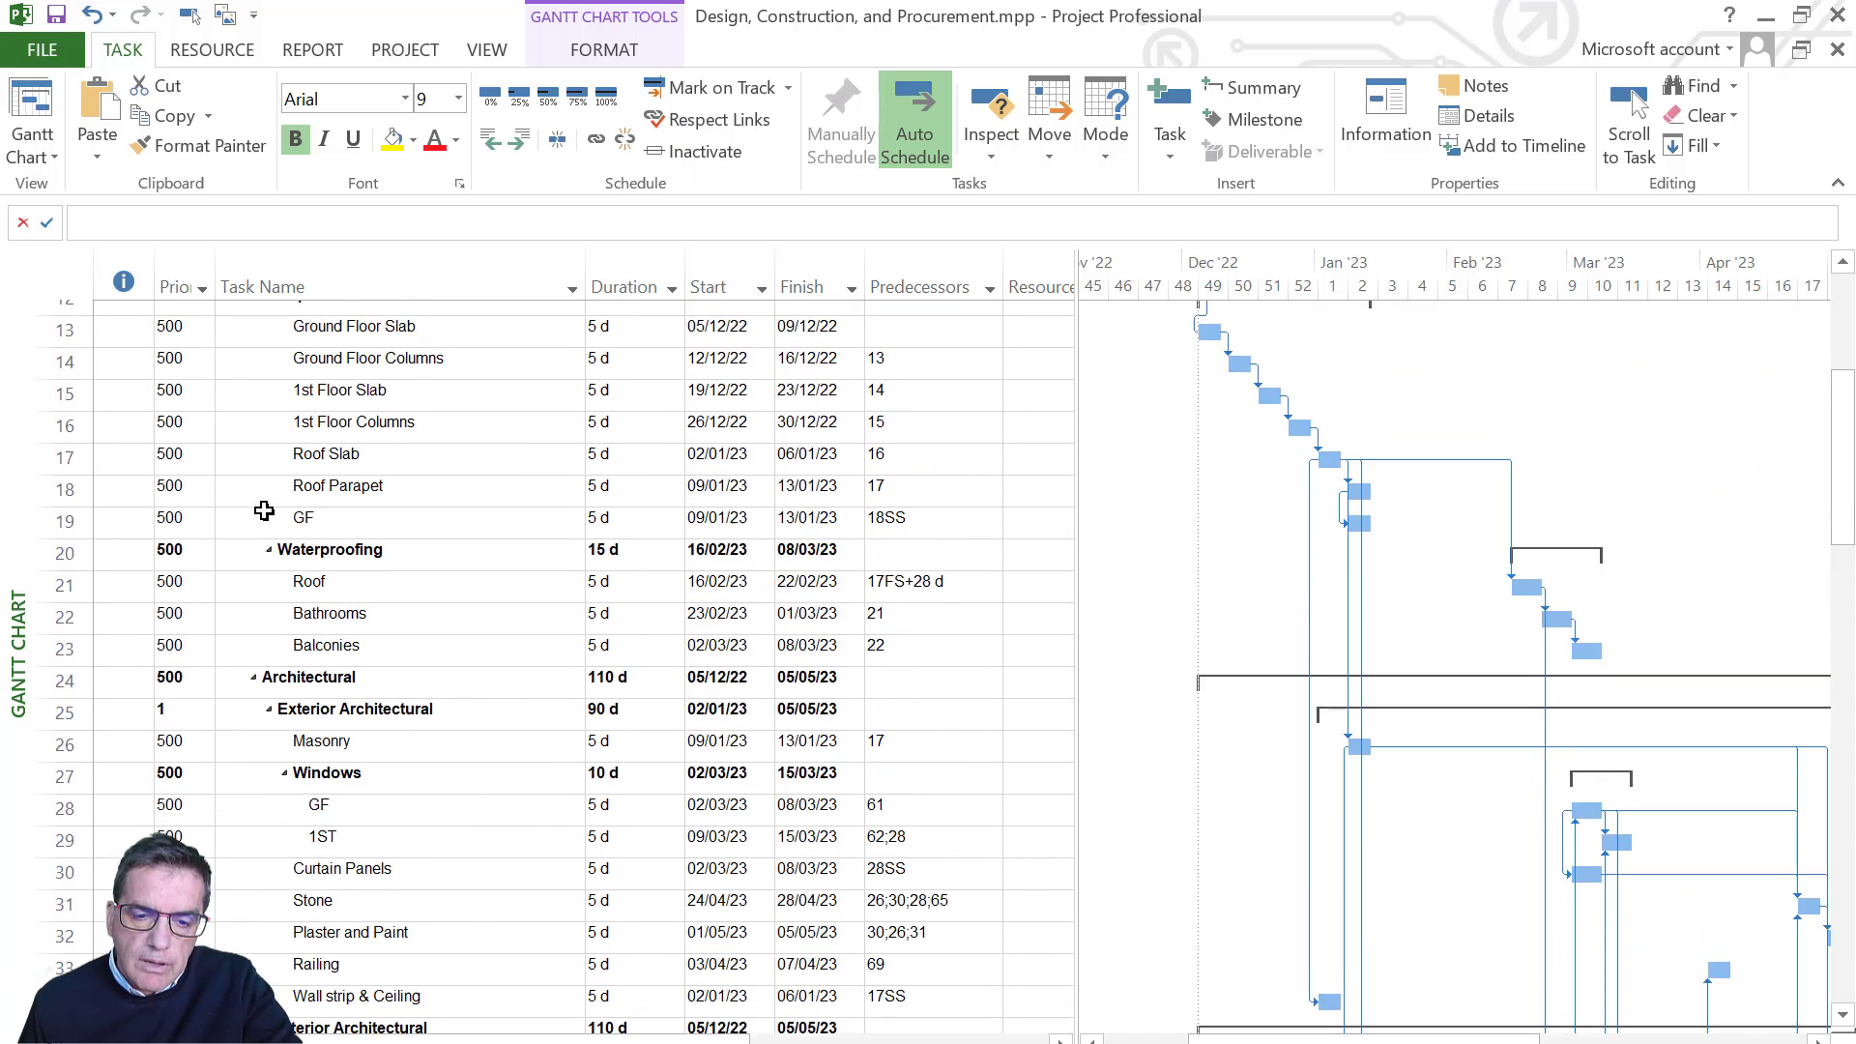
scroll(263, 510, up, 5)
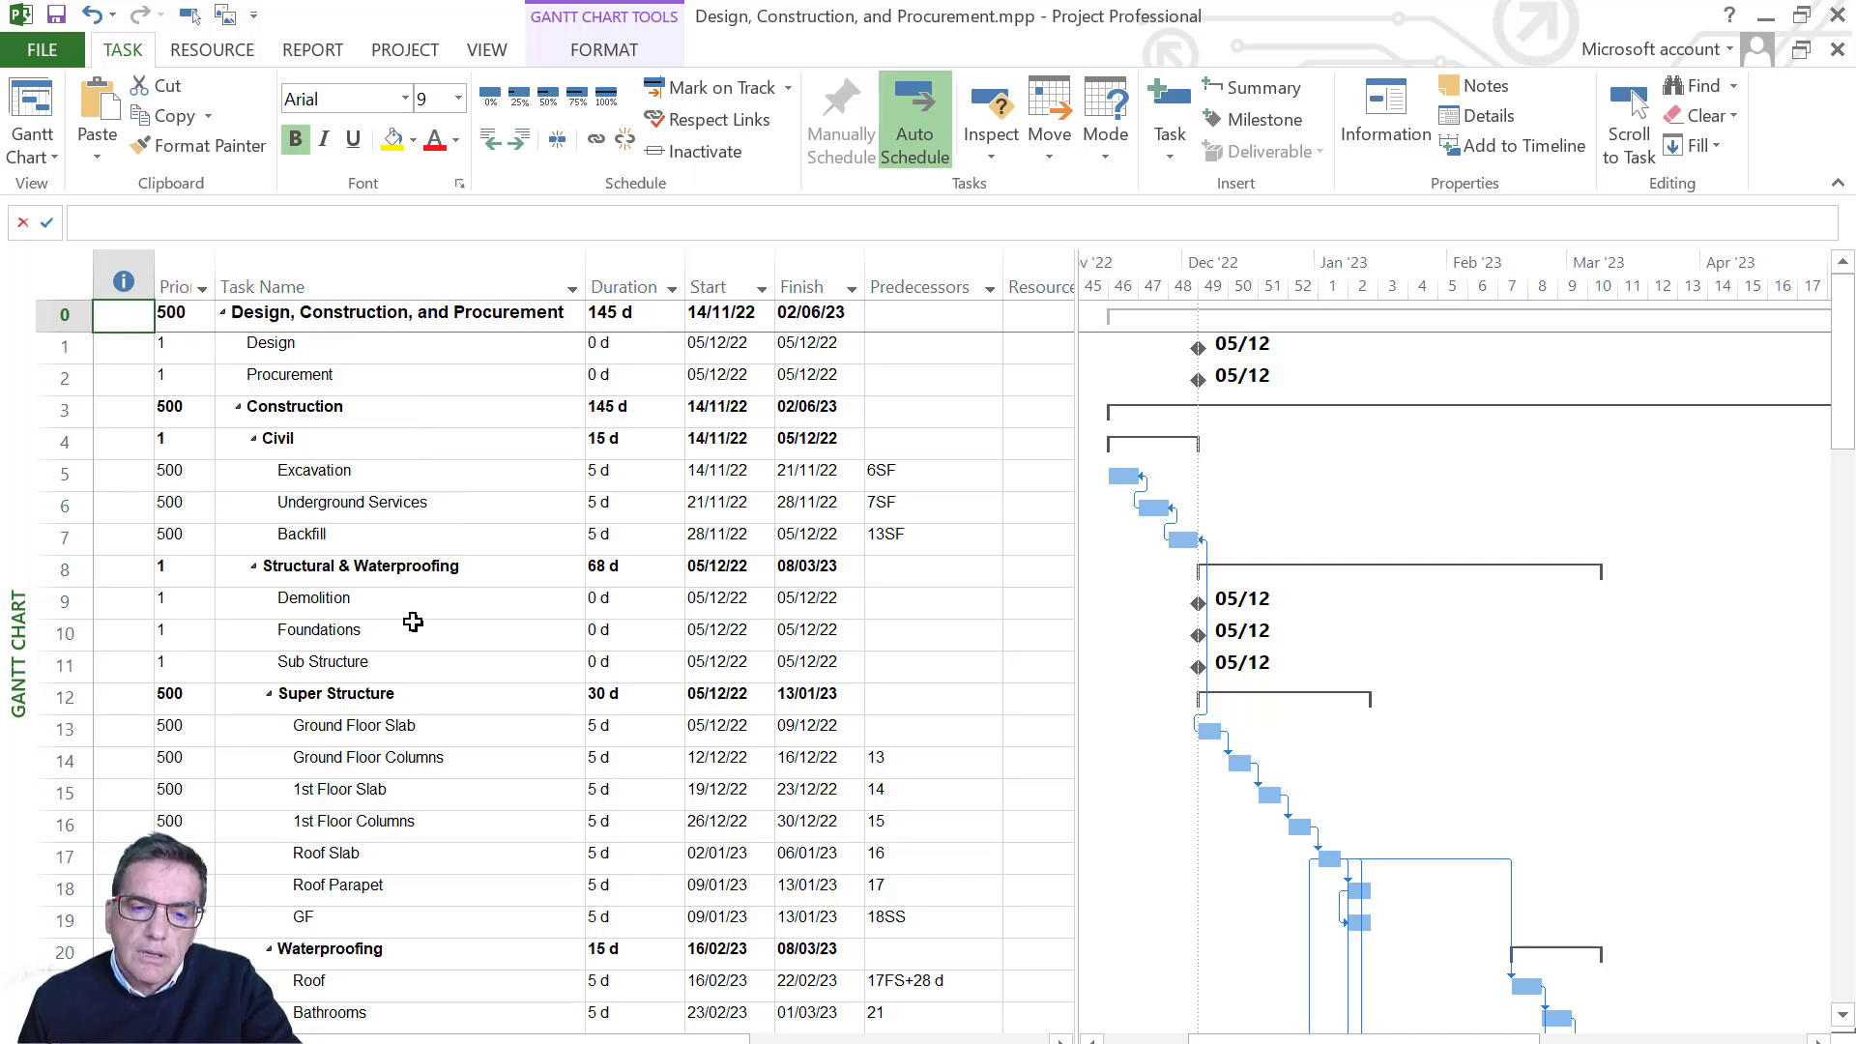
click(178, 350)
click(178, 379)
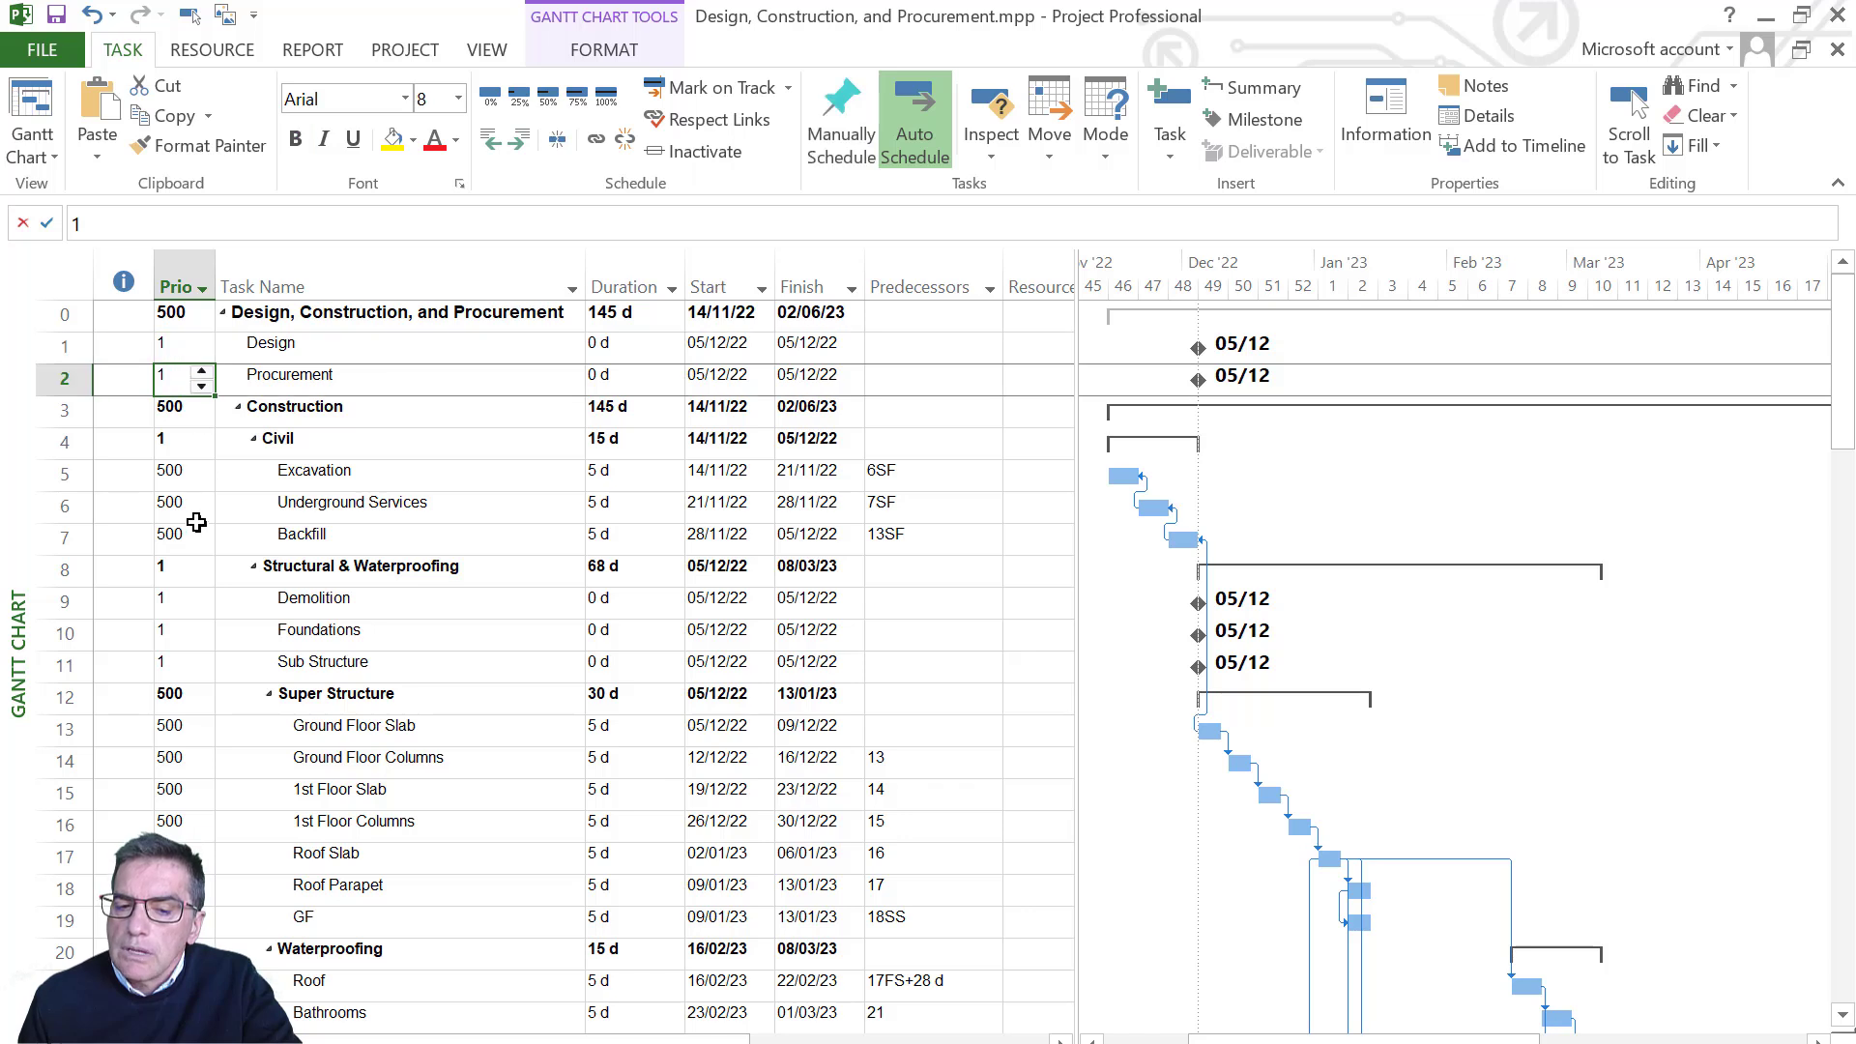
click(181, 572)
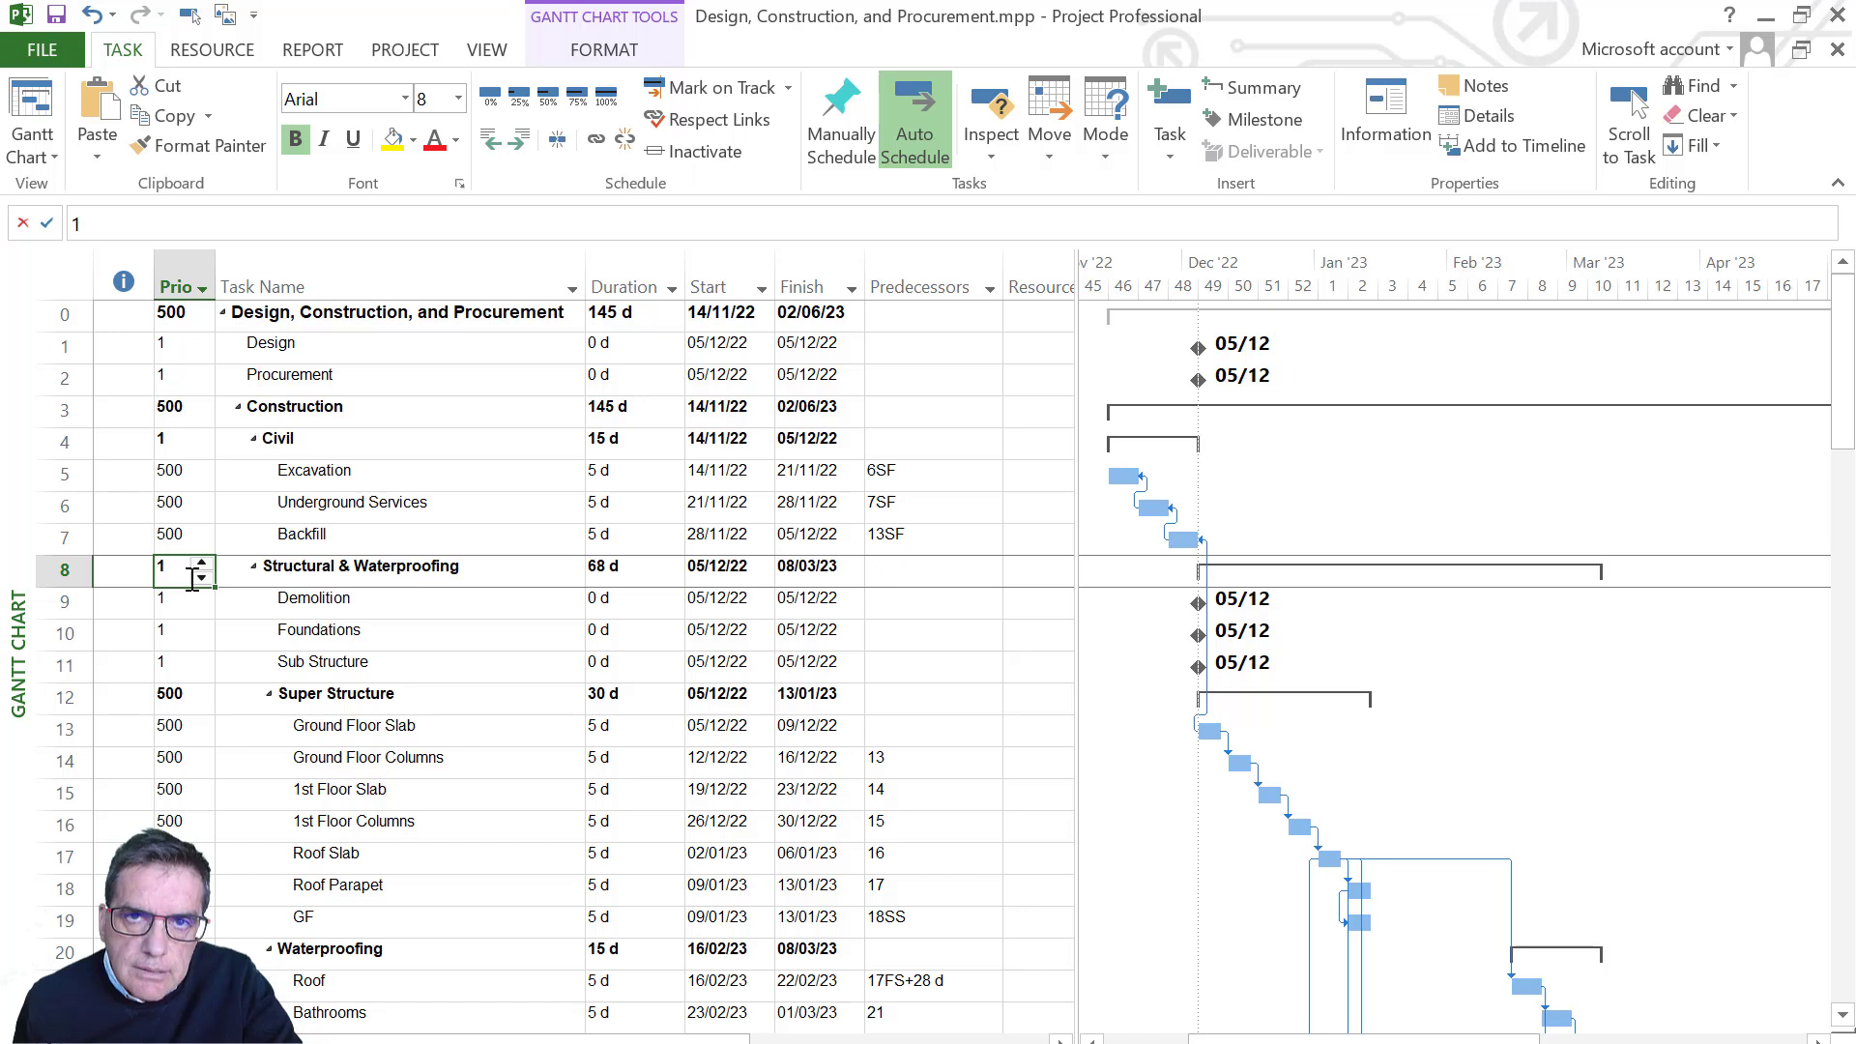
- Filter the task list by Priority to show only tasks with priority 1
click(202, 288)
click(69, 581)
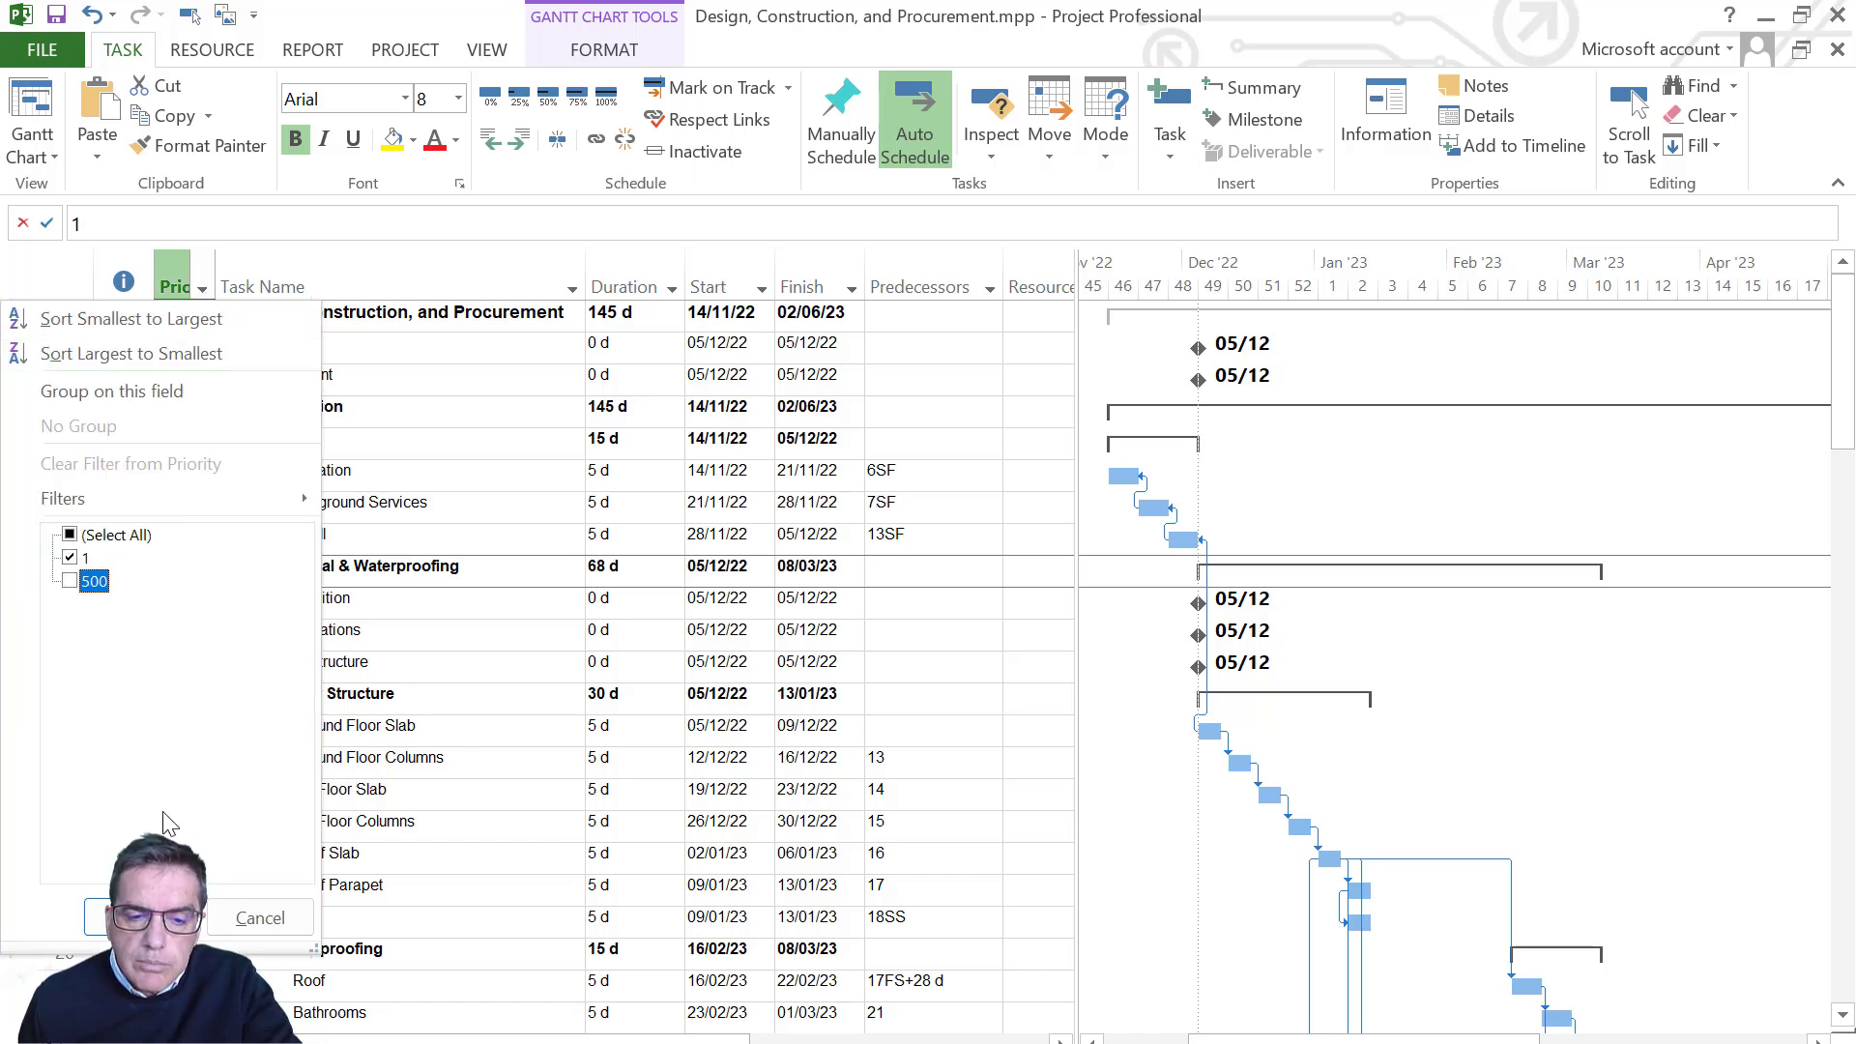
click(145, 917)
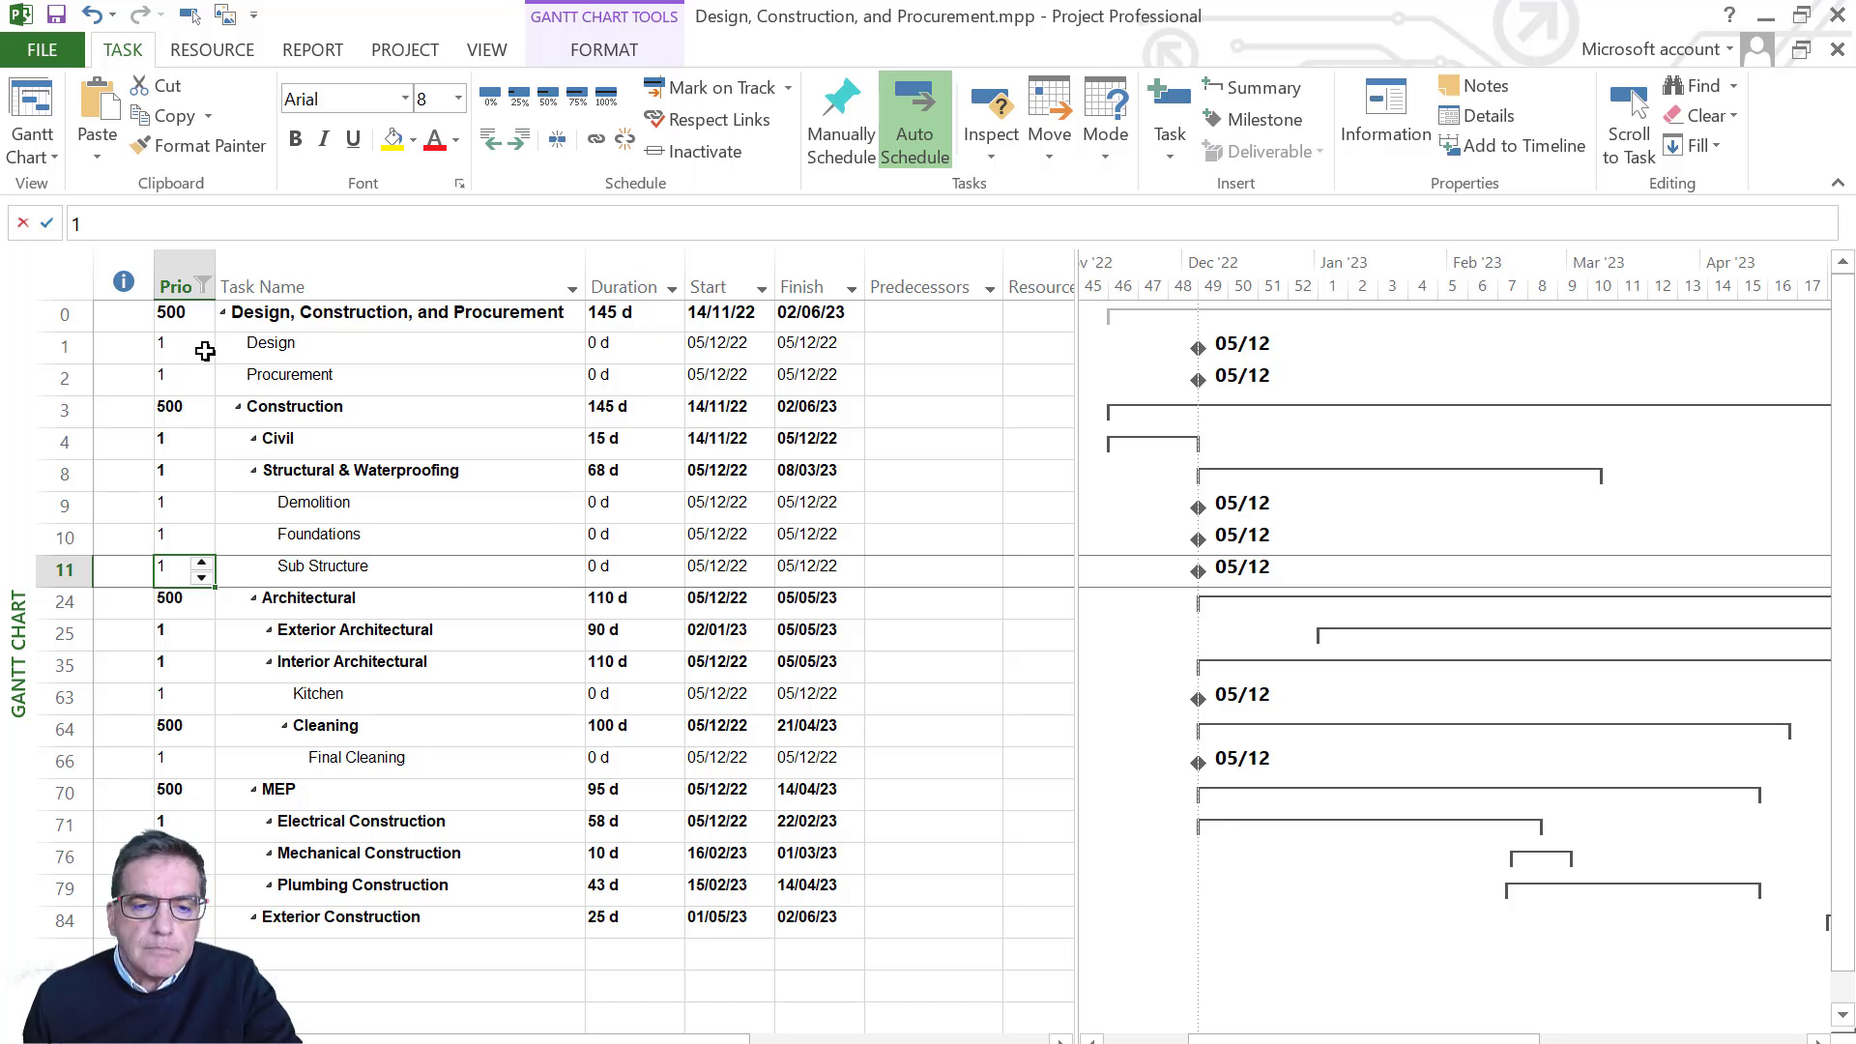
- Insert a Cost column before the Predecessors column in the task table
click(892, 268)
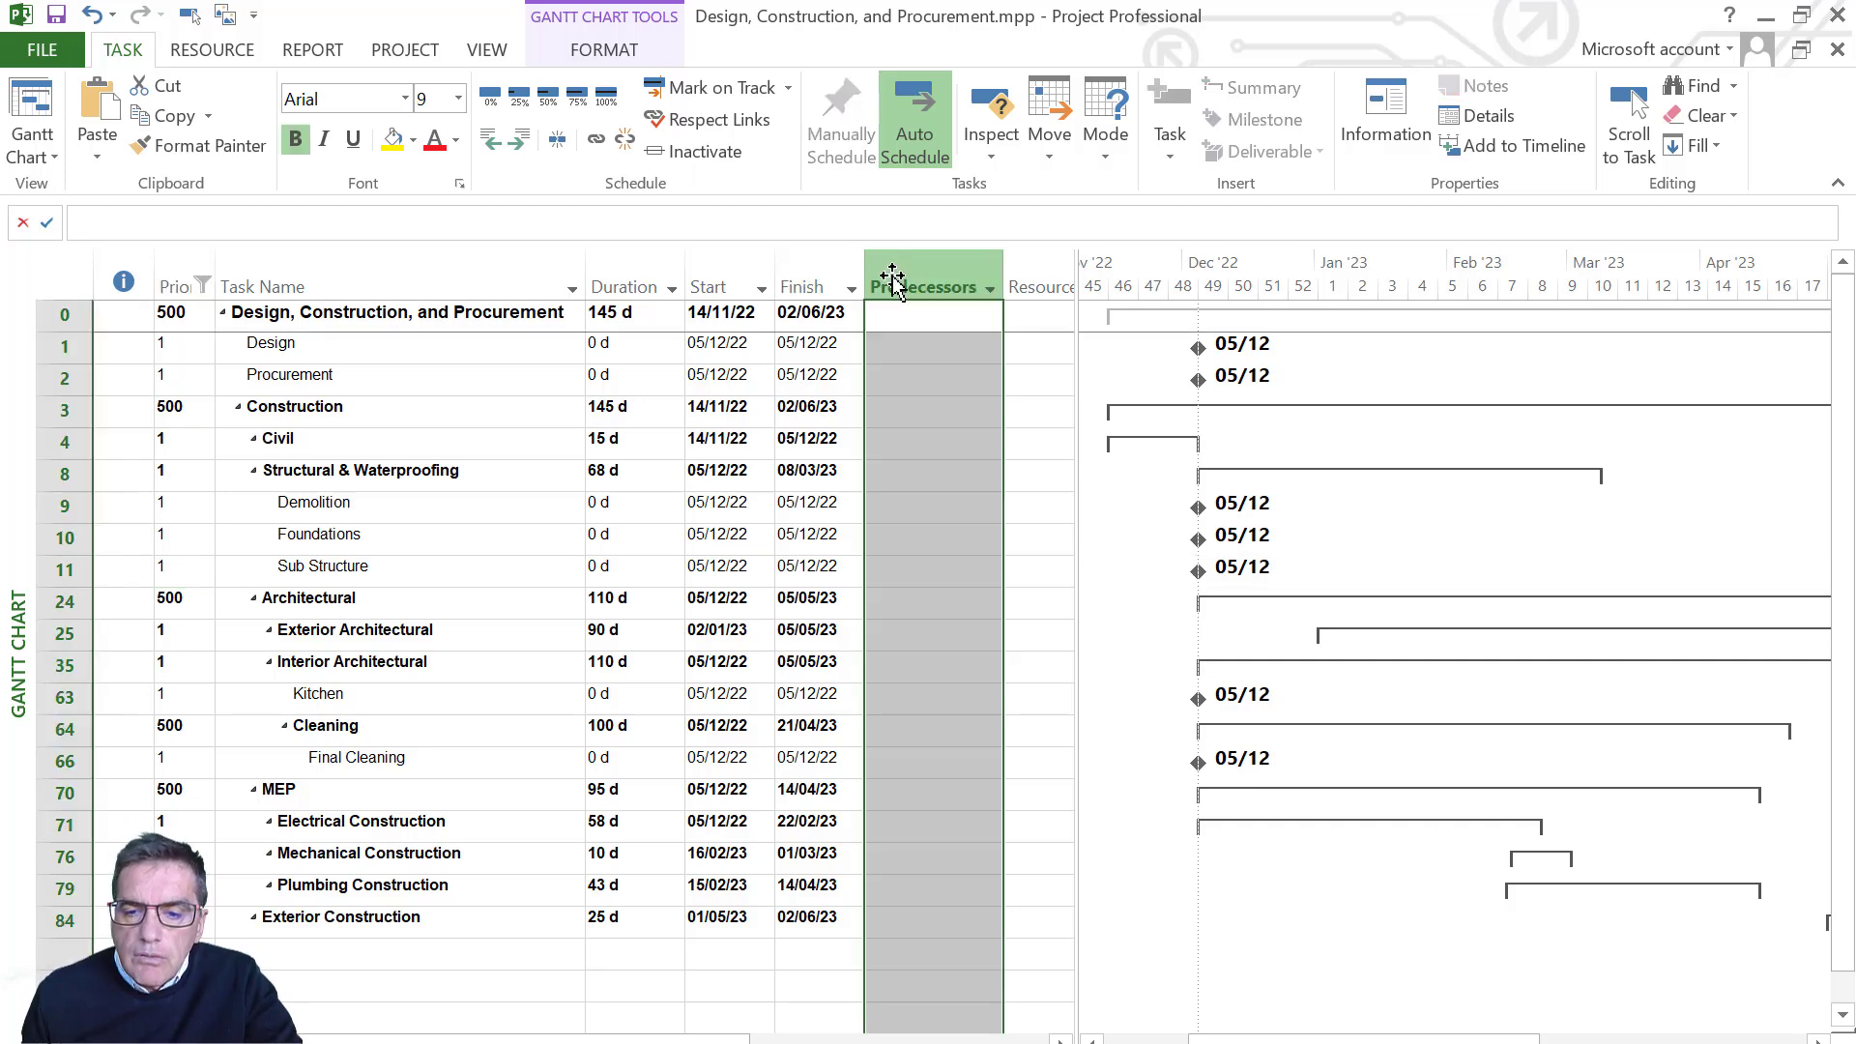
right_click(892, 271)
click(988, 474)
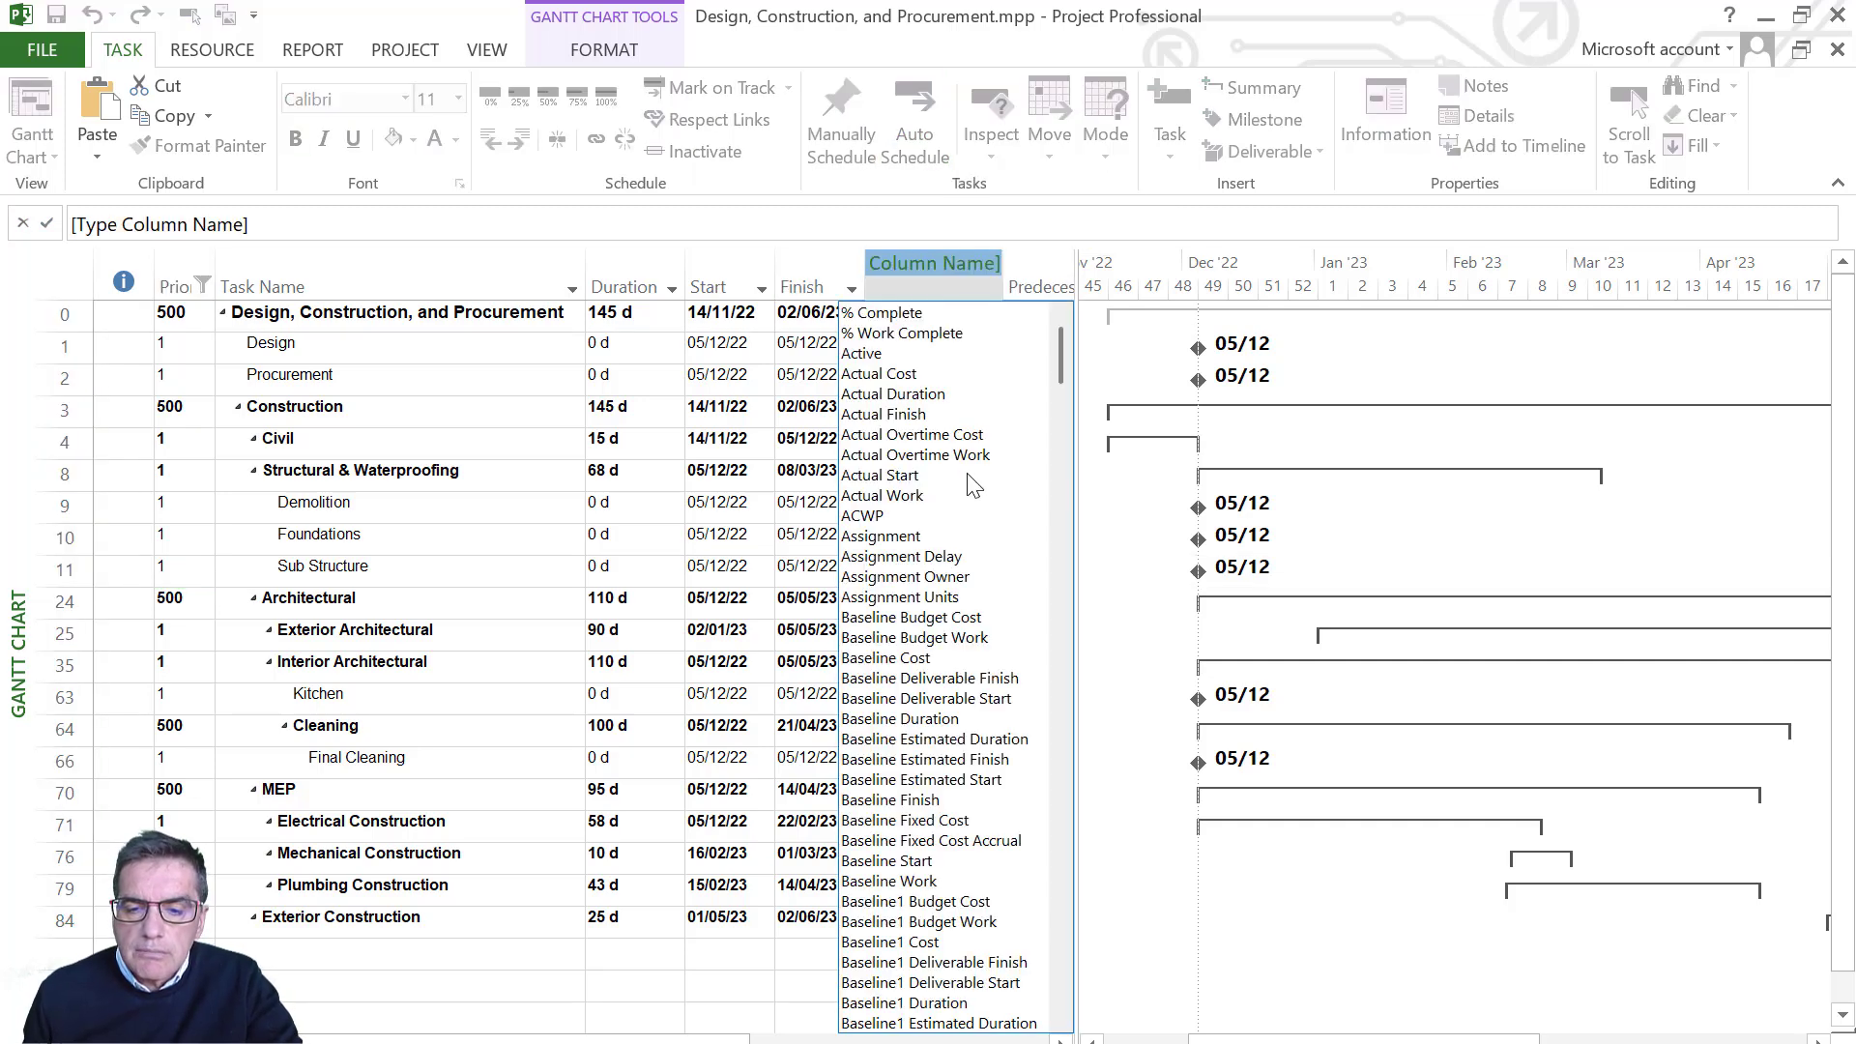
text(Cl)
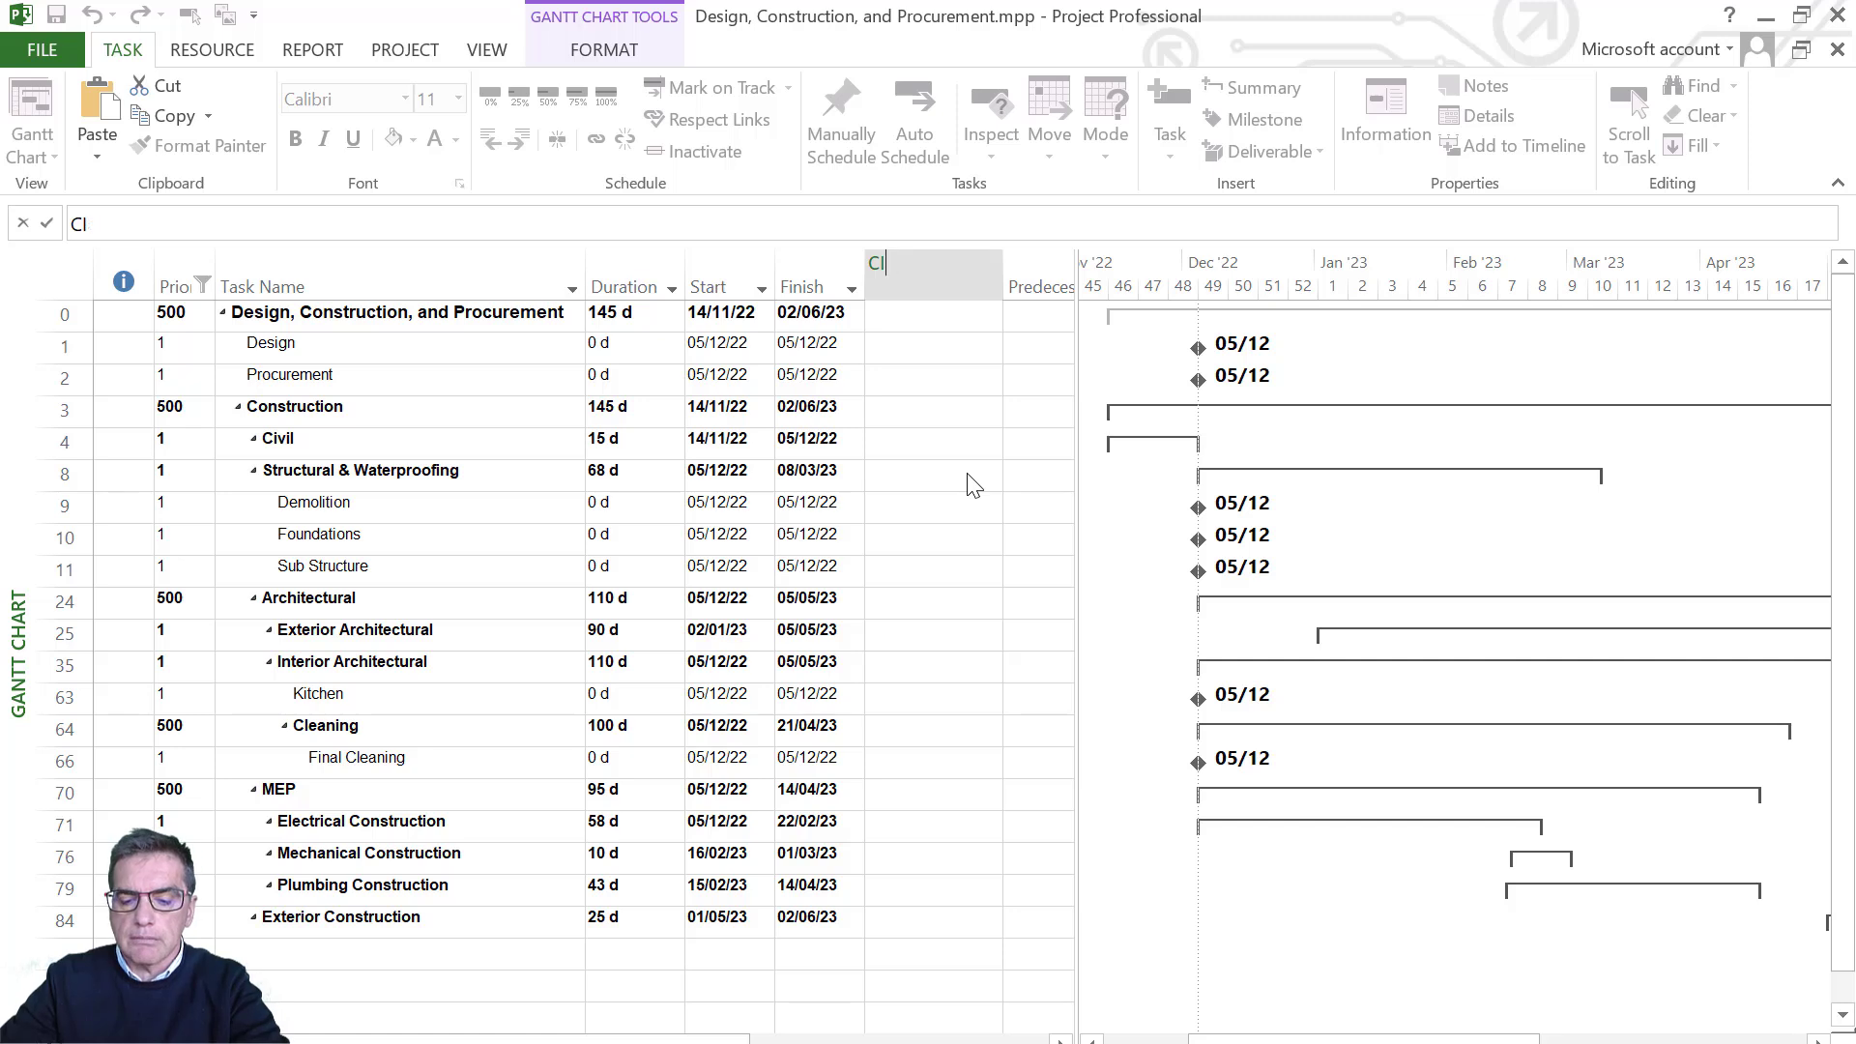
text(OST)
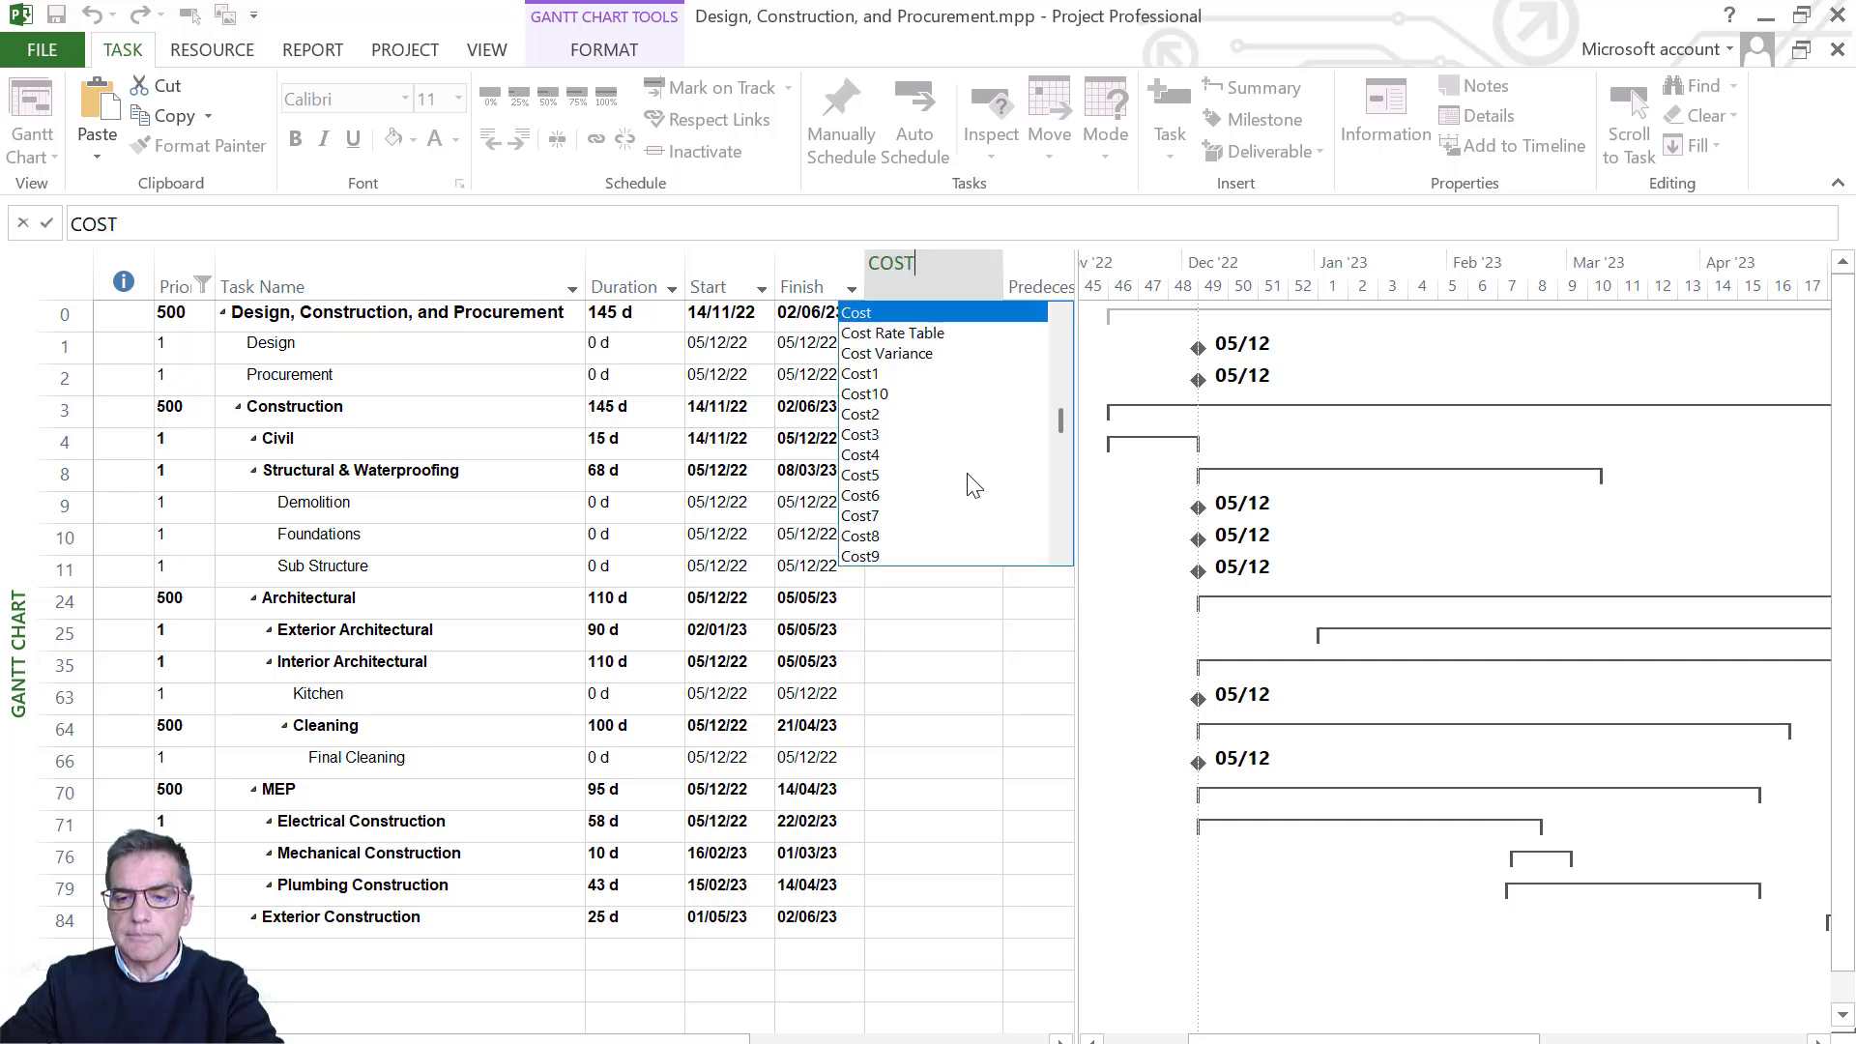
key(Return)
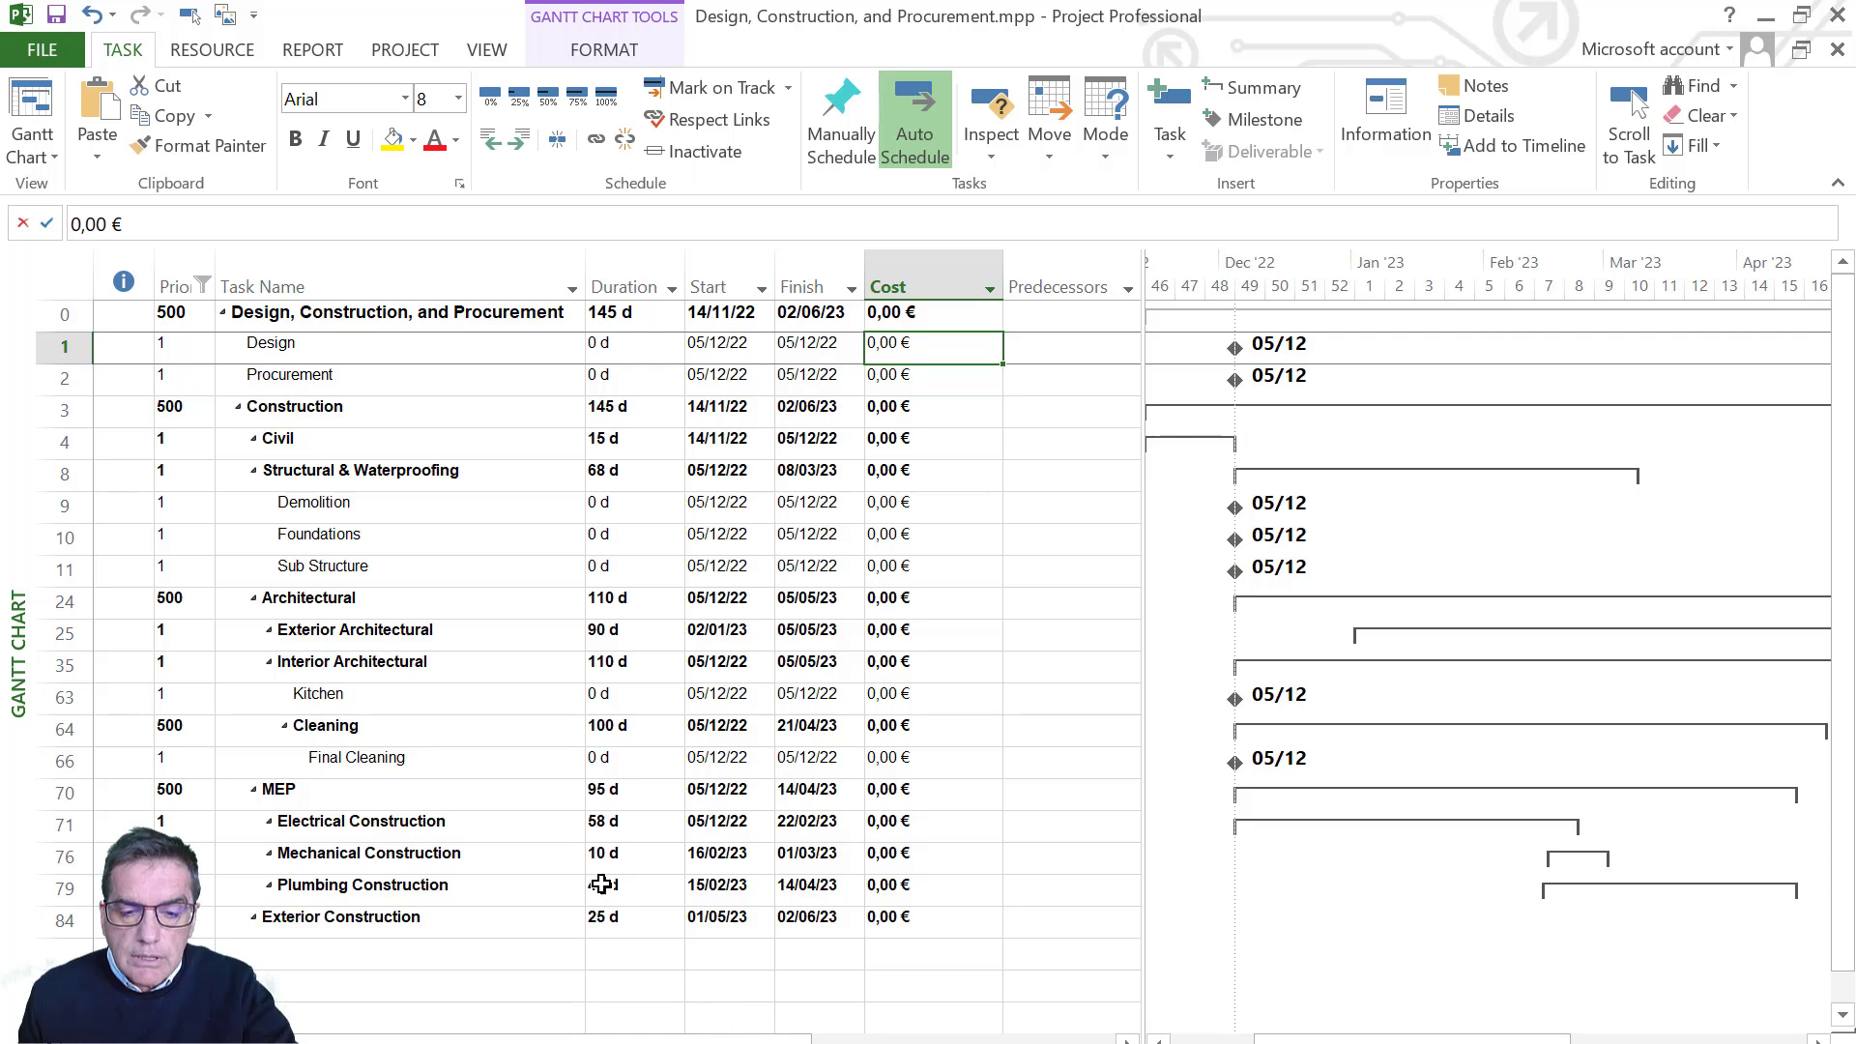
- Save the project in XML Format (*.xml) as Design, Construction, and Procurement.xml in the Downloads folder
key(F12)
click(426, 513)
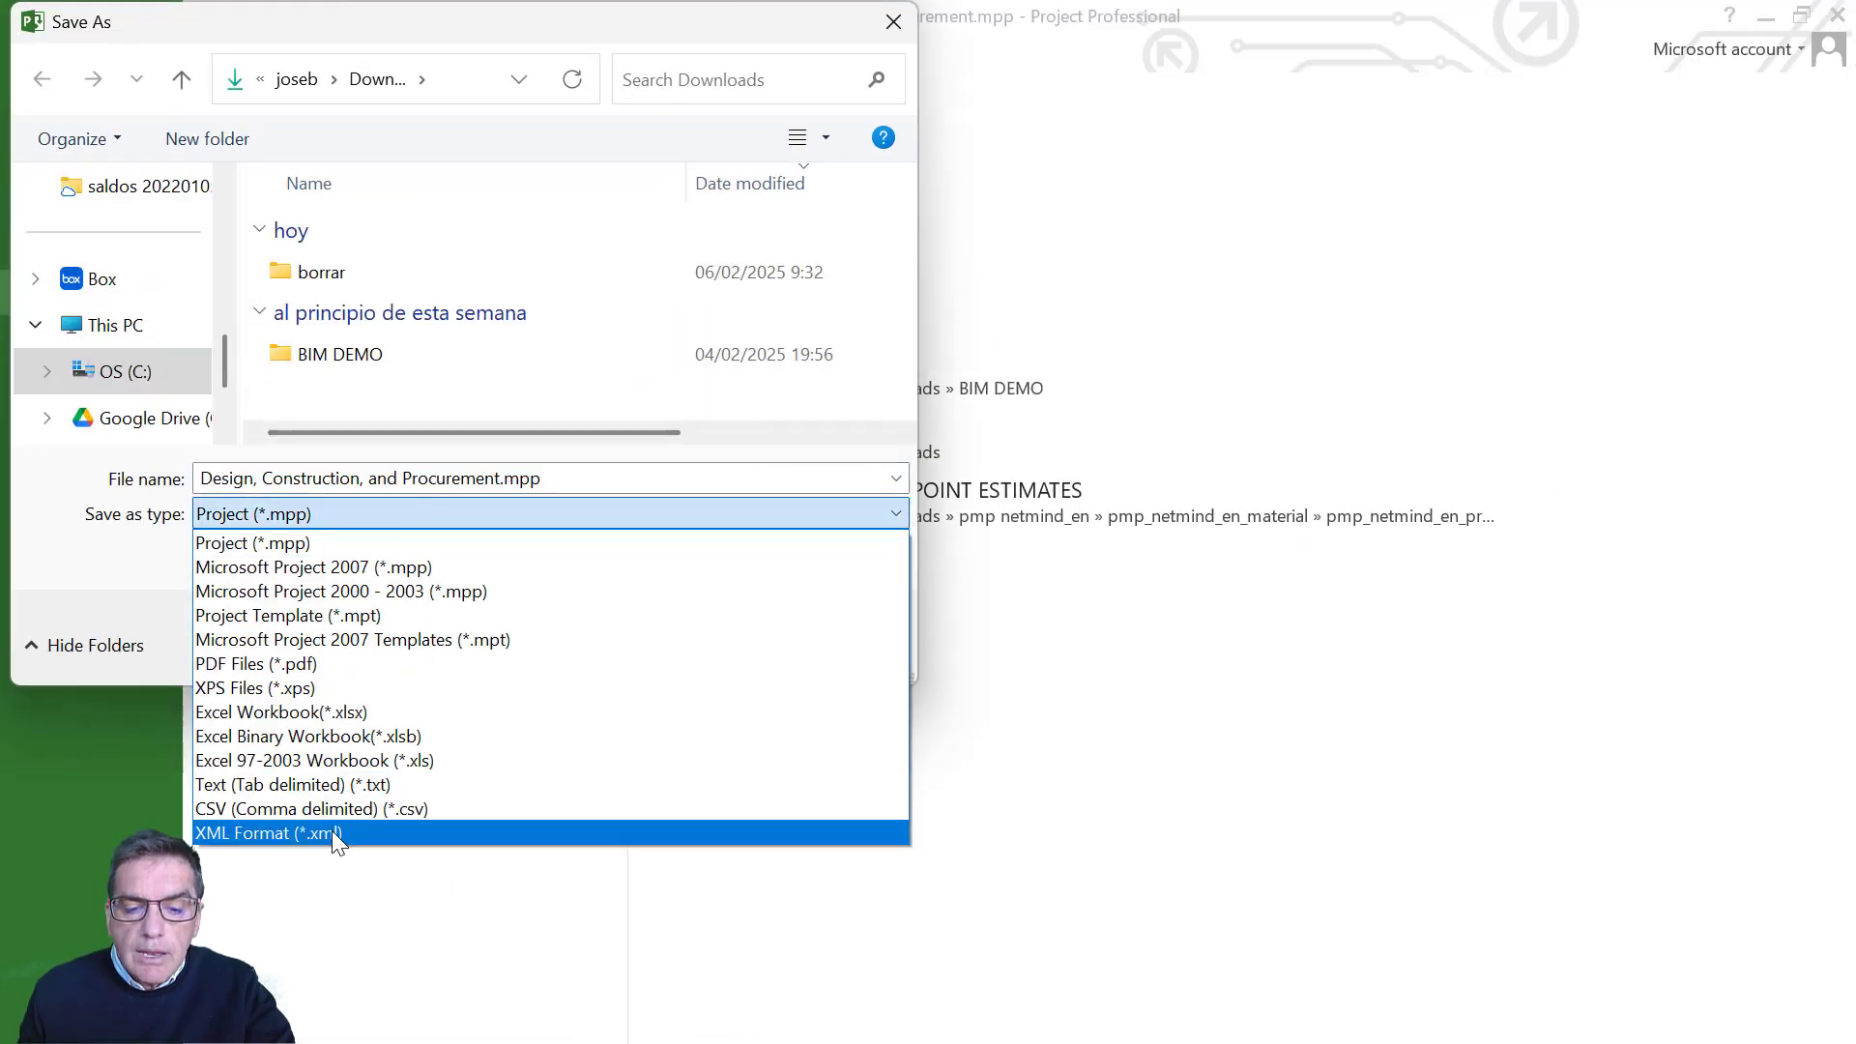
click(333, 829)
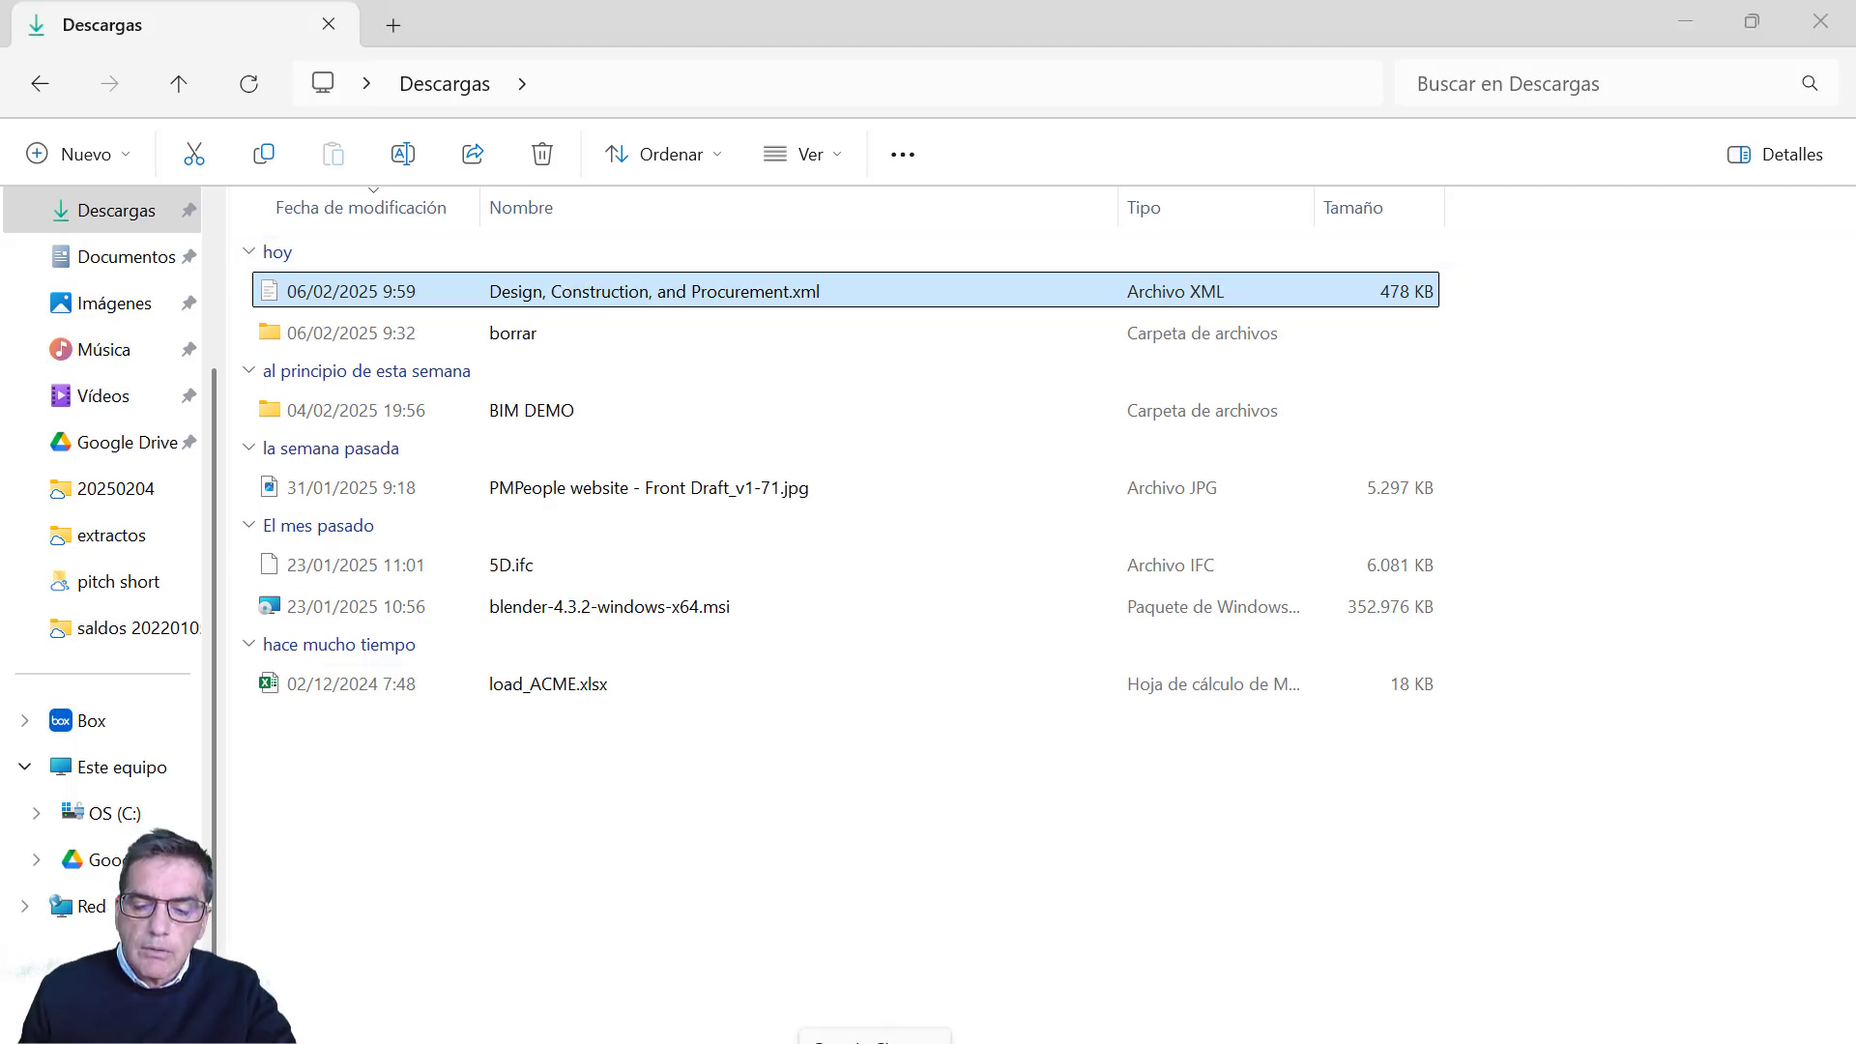
- Open a maximized Chrome window, go to PMPeople and sign in to the application
click(876, 1042)
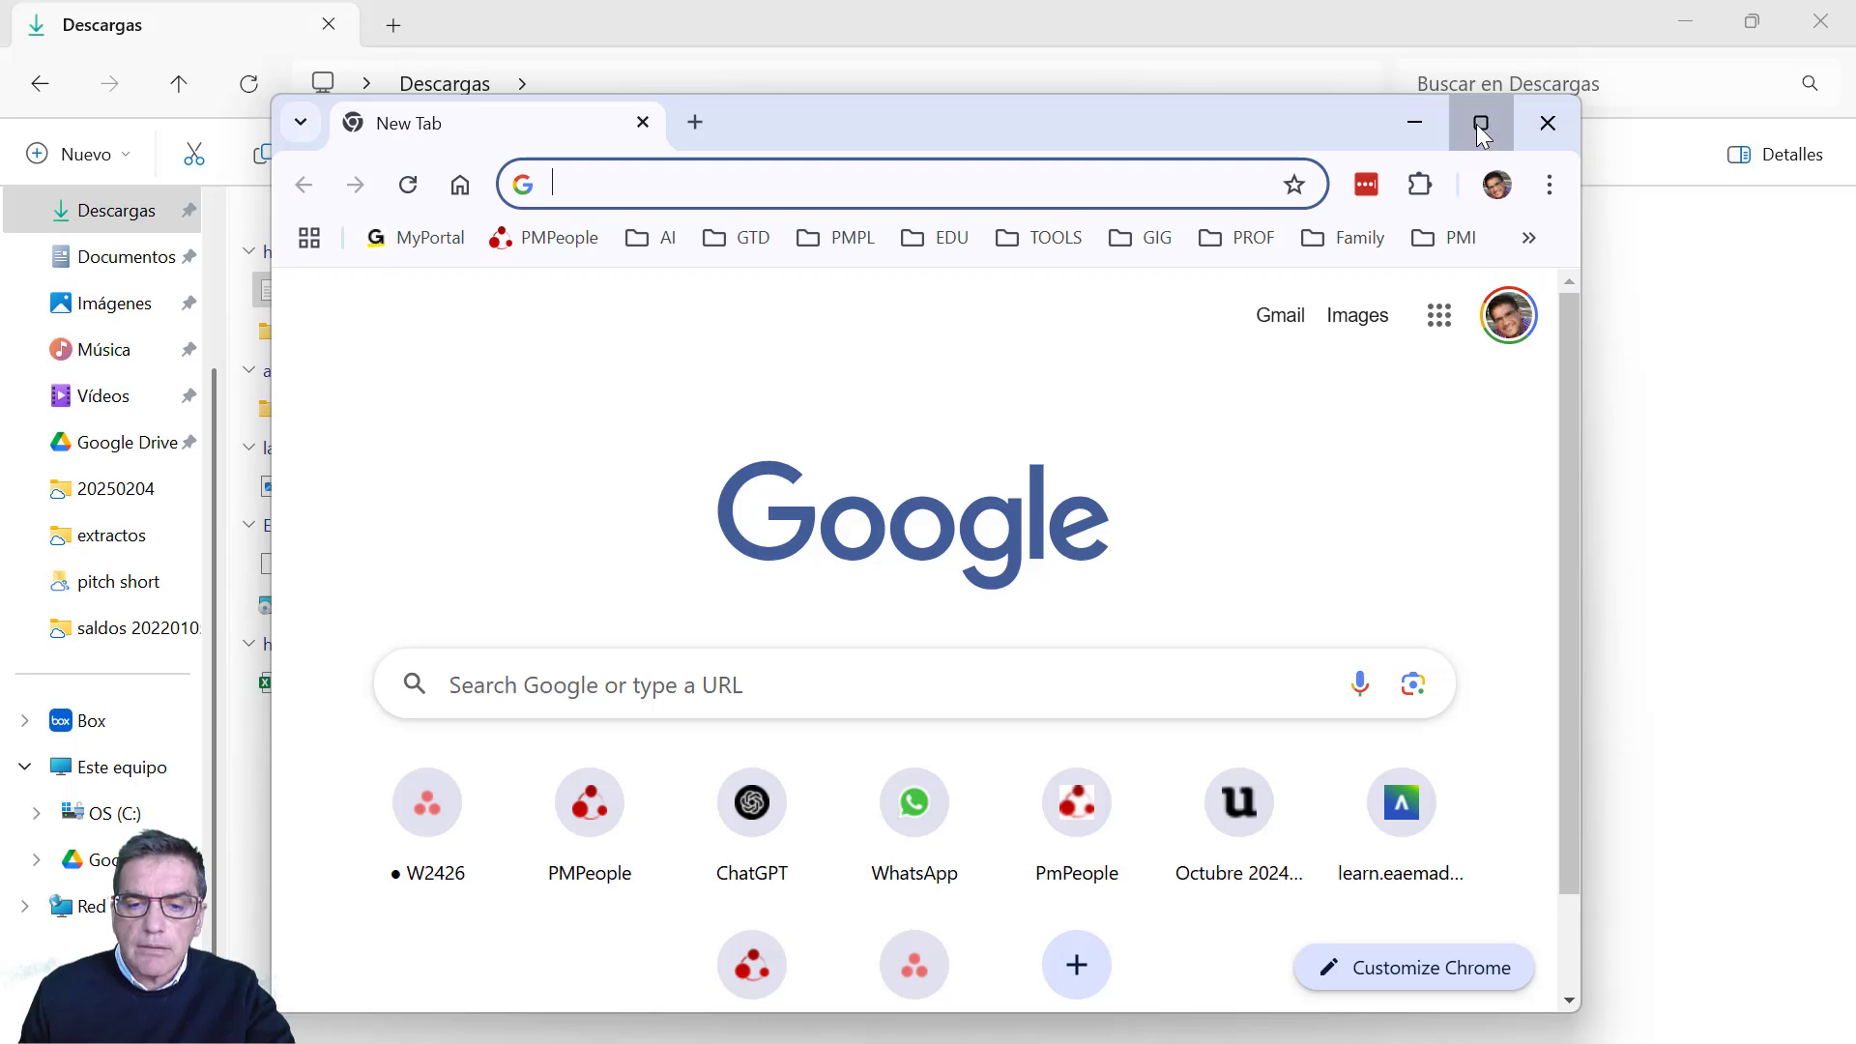
click(1480, 122)
click(290, 150)
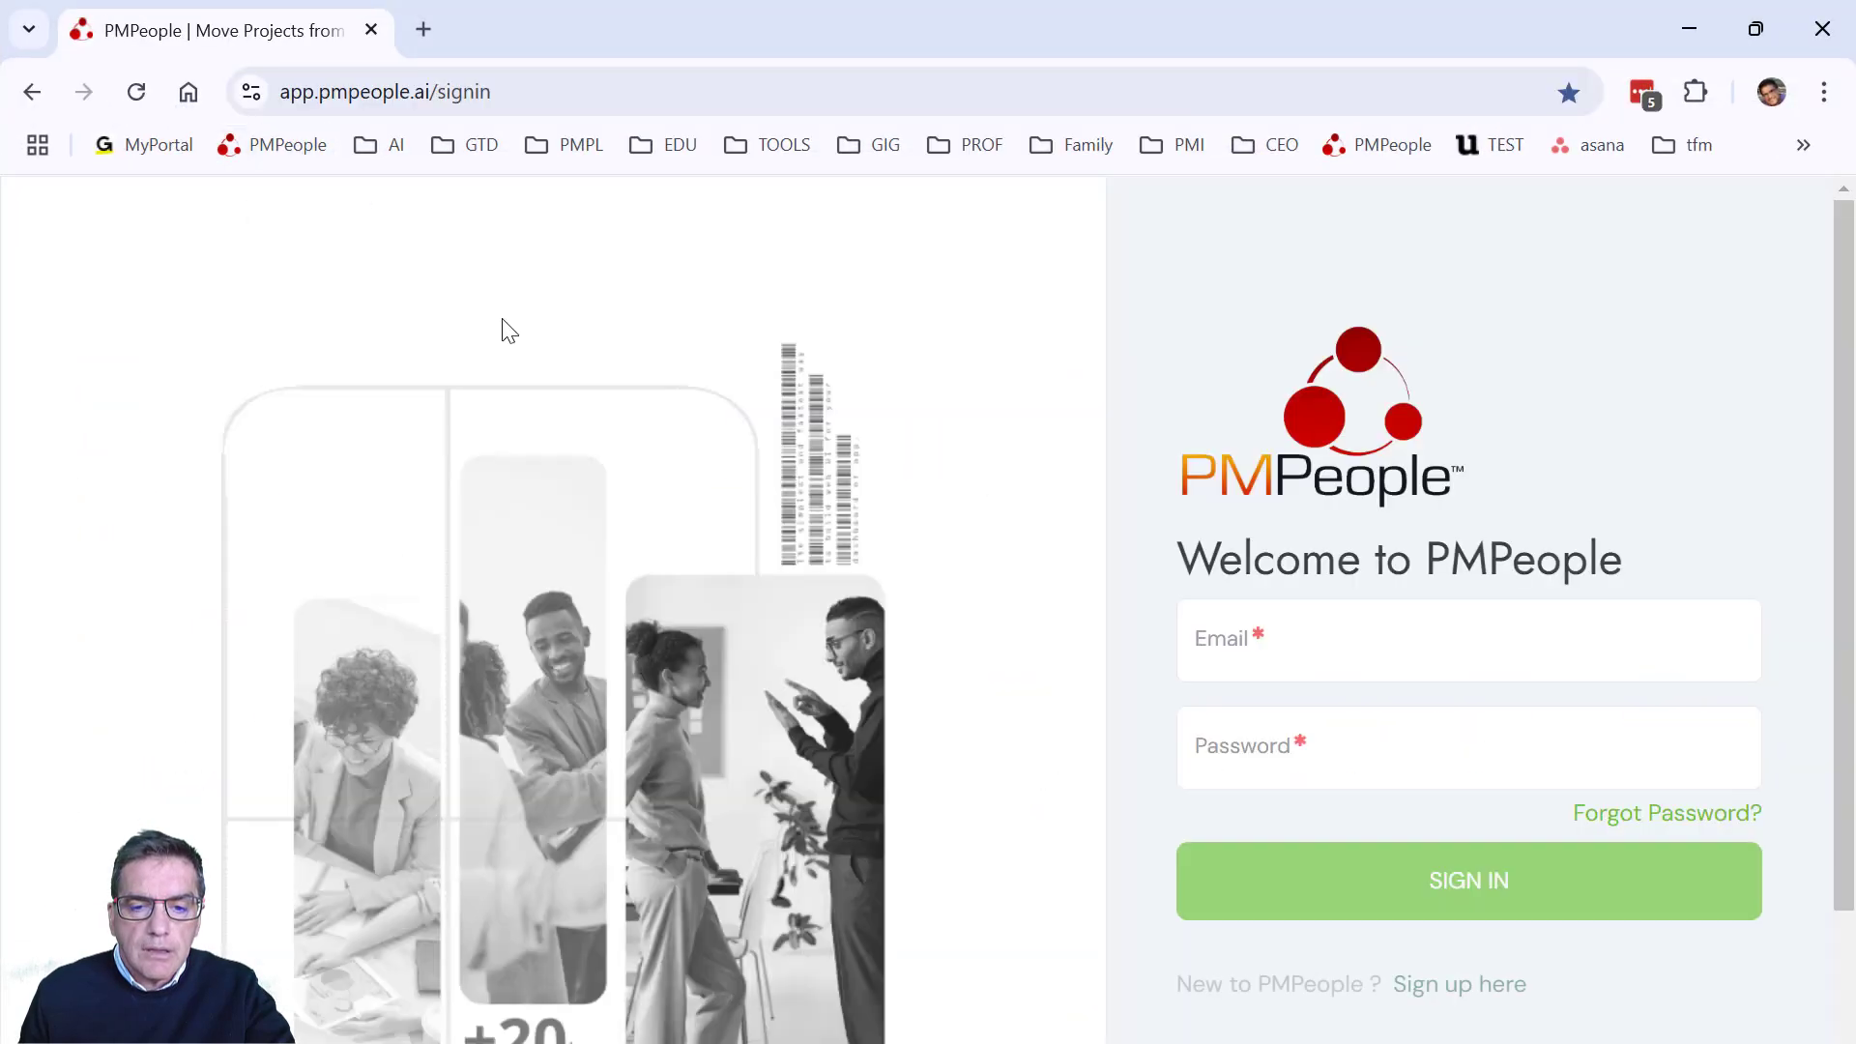
click(1471, 882)
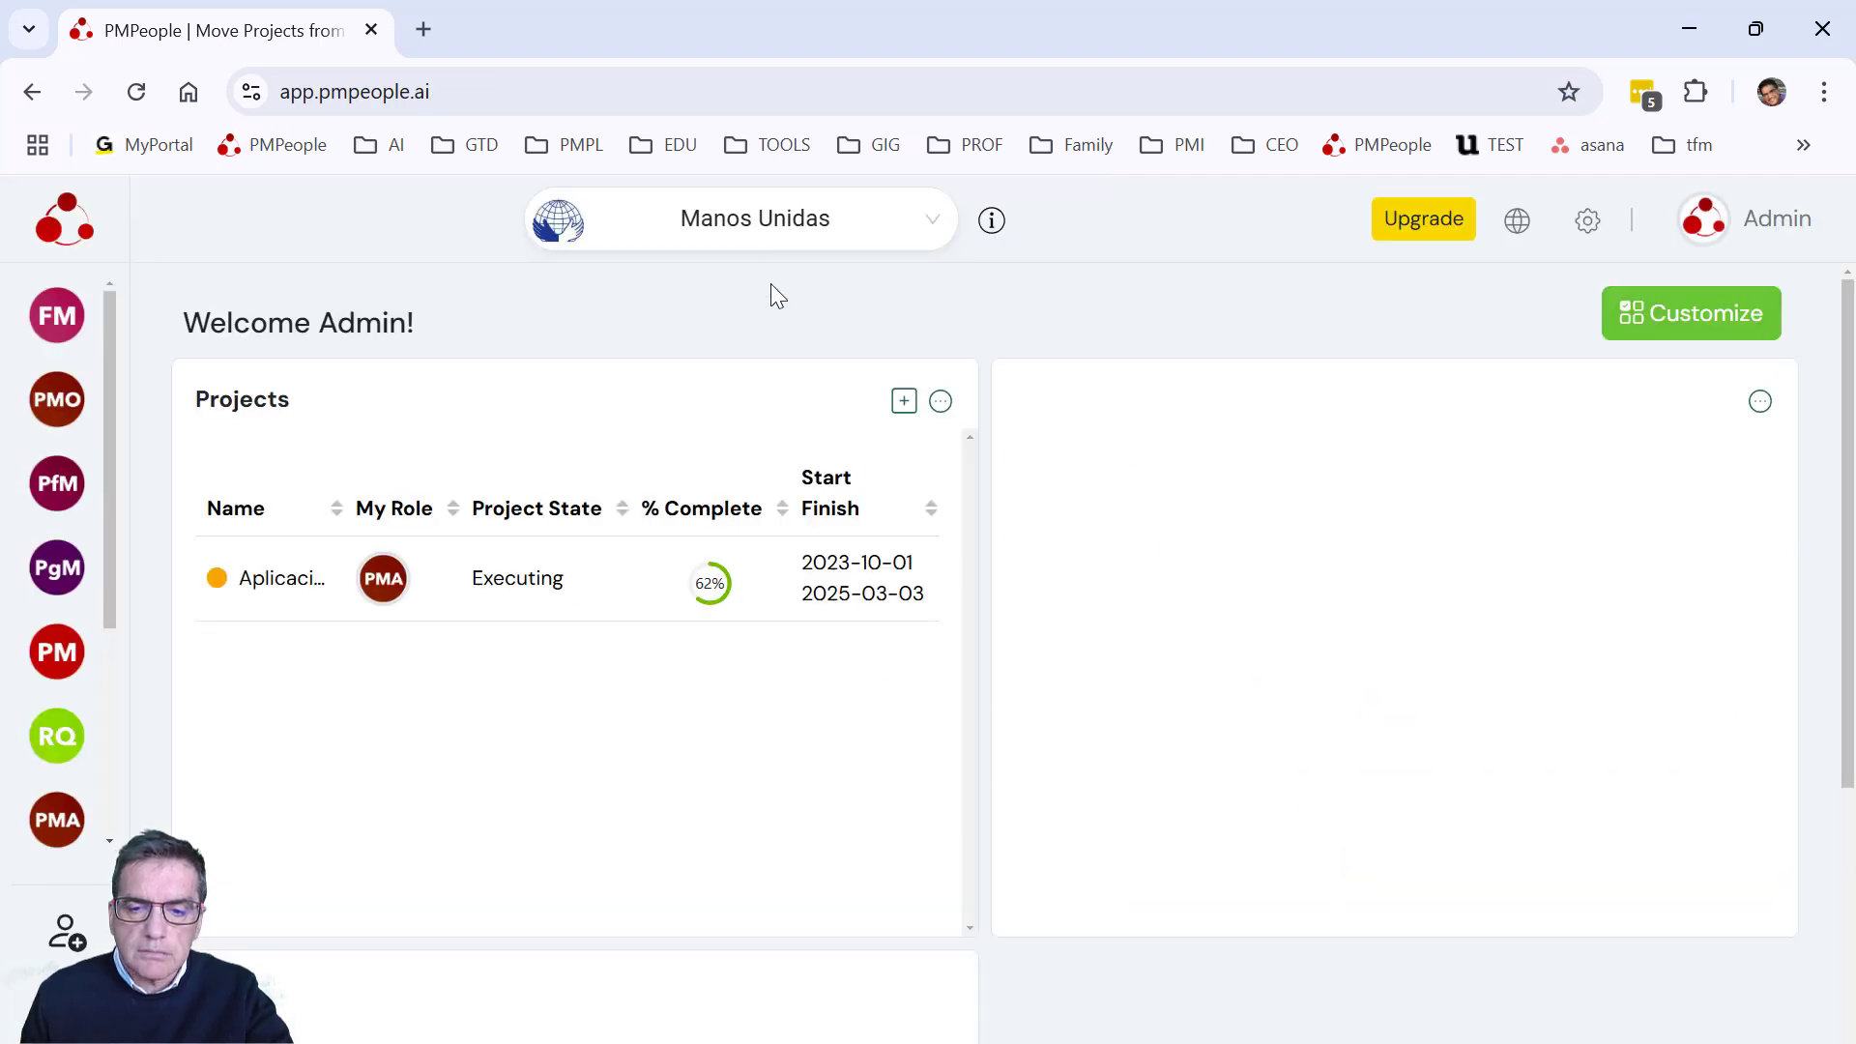
- In the PMO role, add a project to the TIC business unit with IMPORT PROJECT as name and short name
click(56, 399)
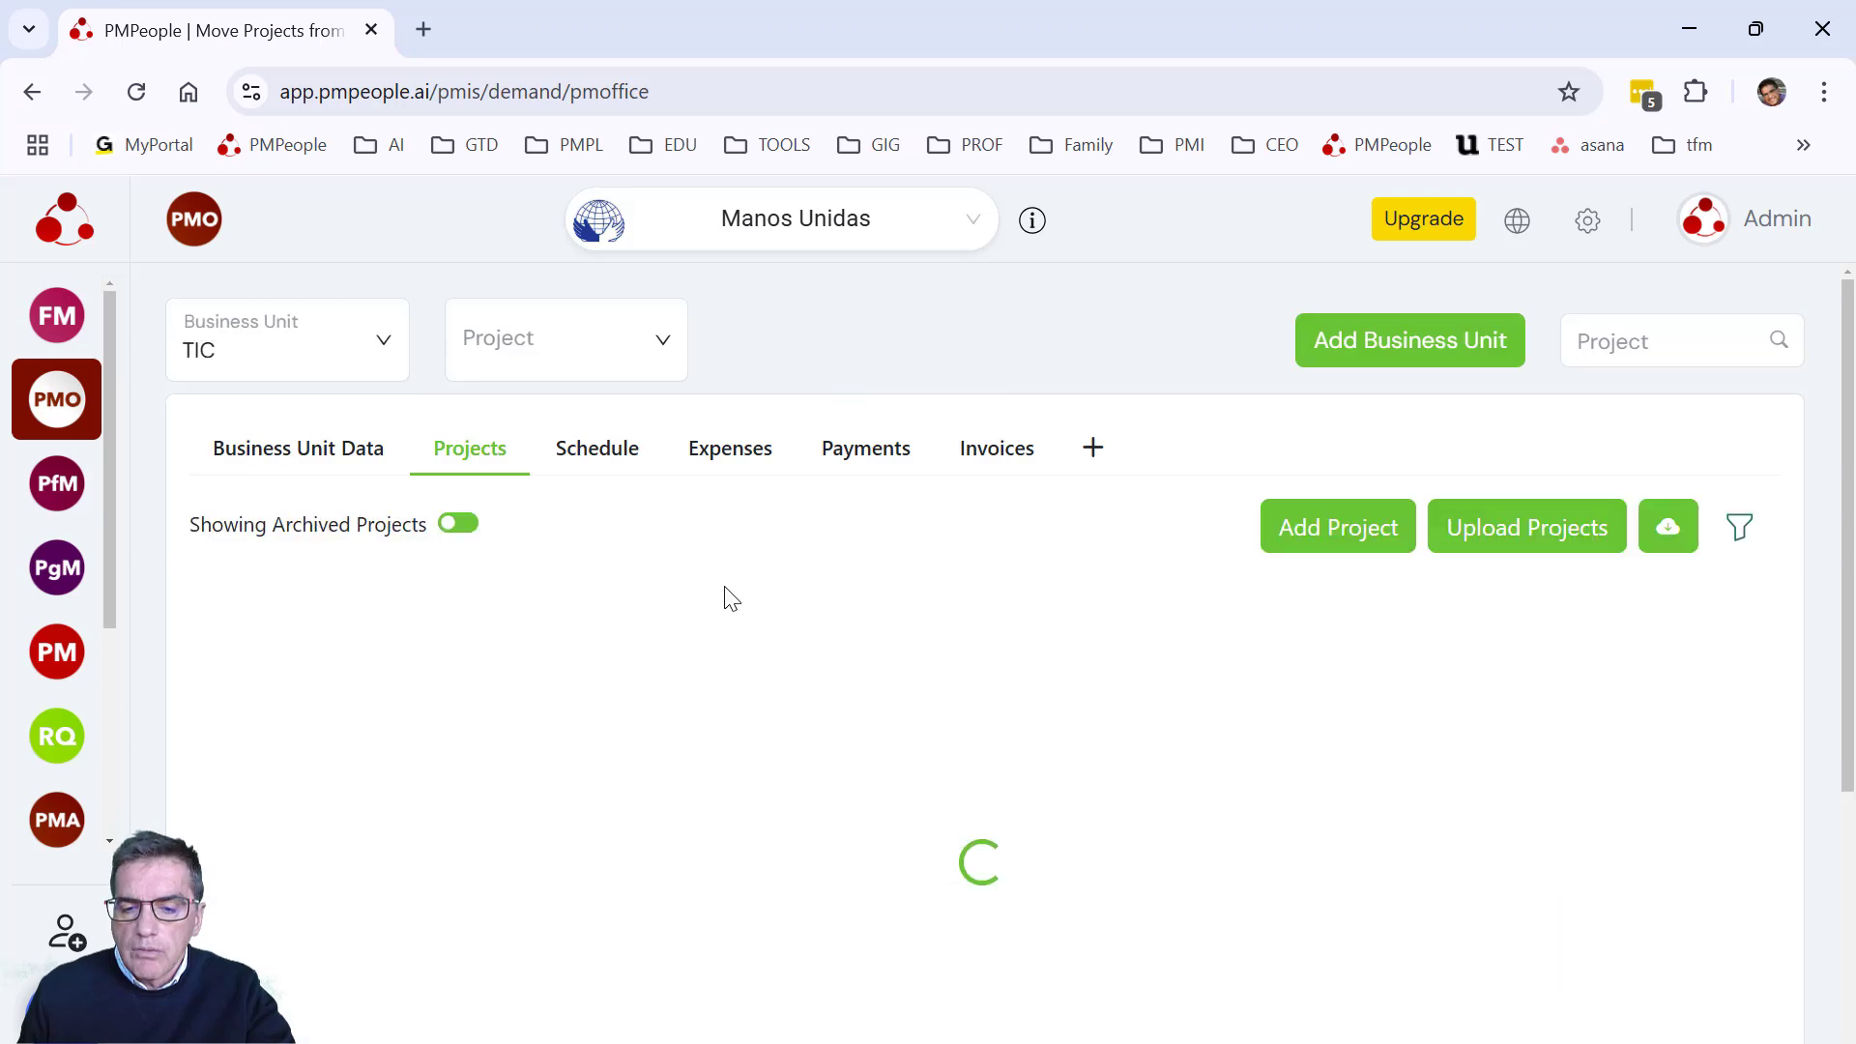
click(1343, 530)
click(1177, 489)
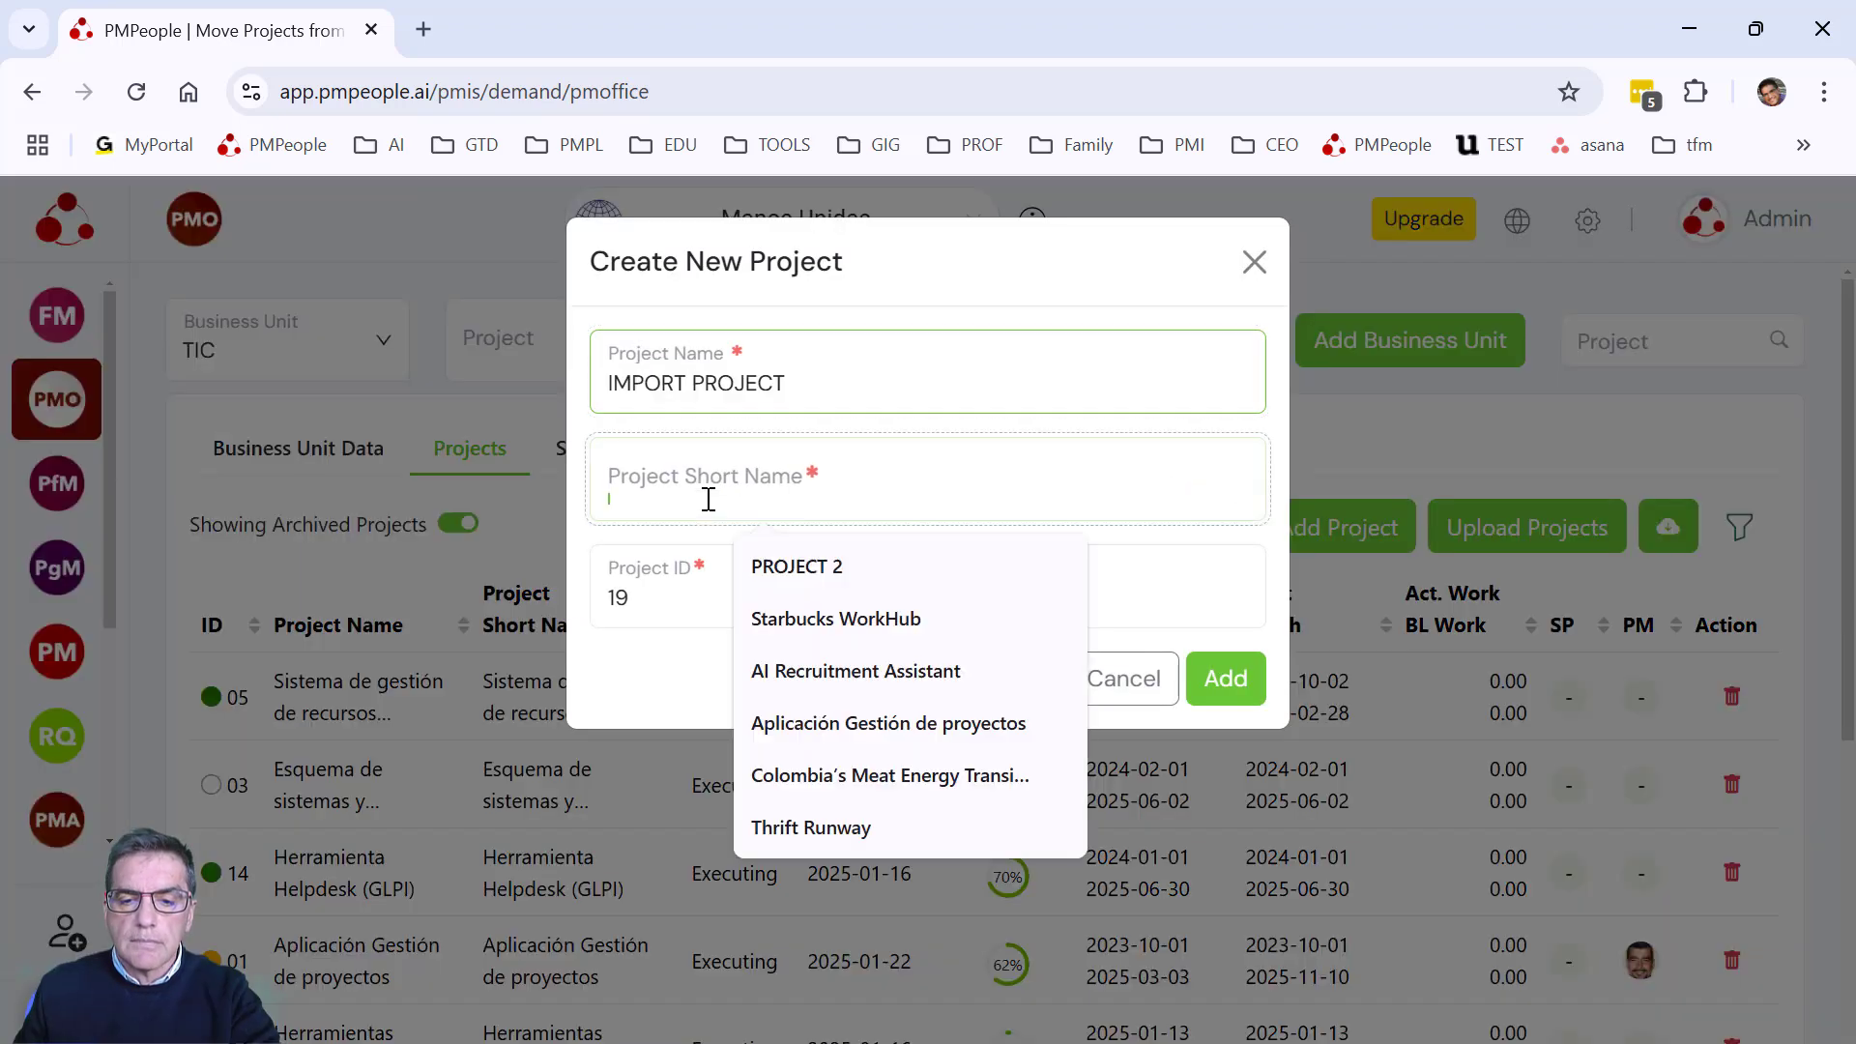
click(1224, 679)
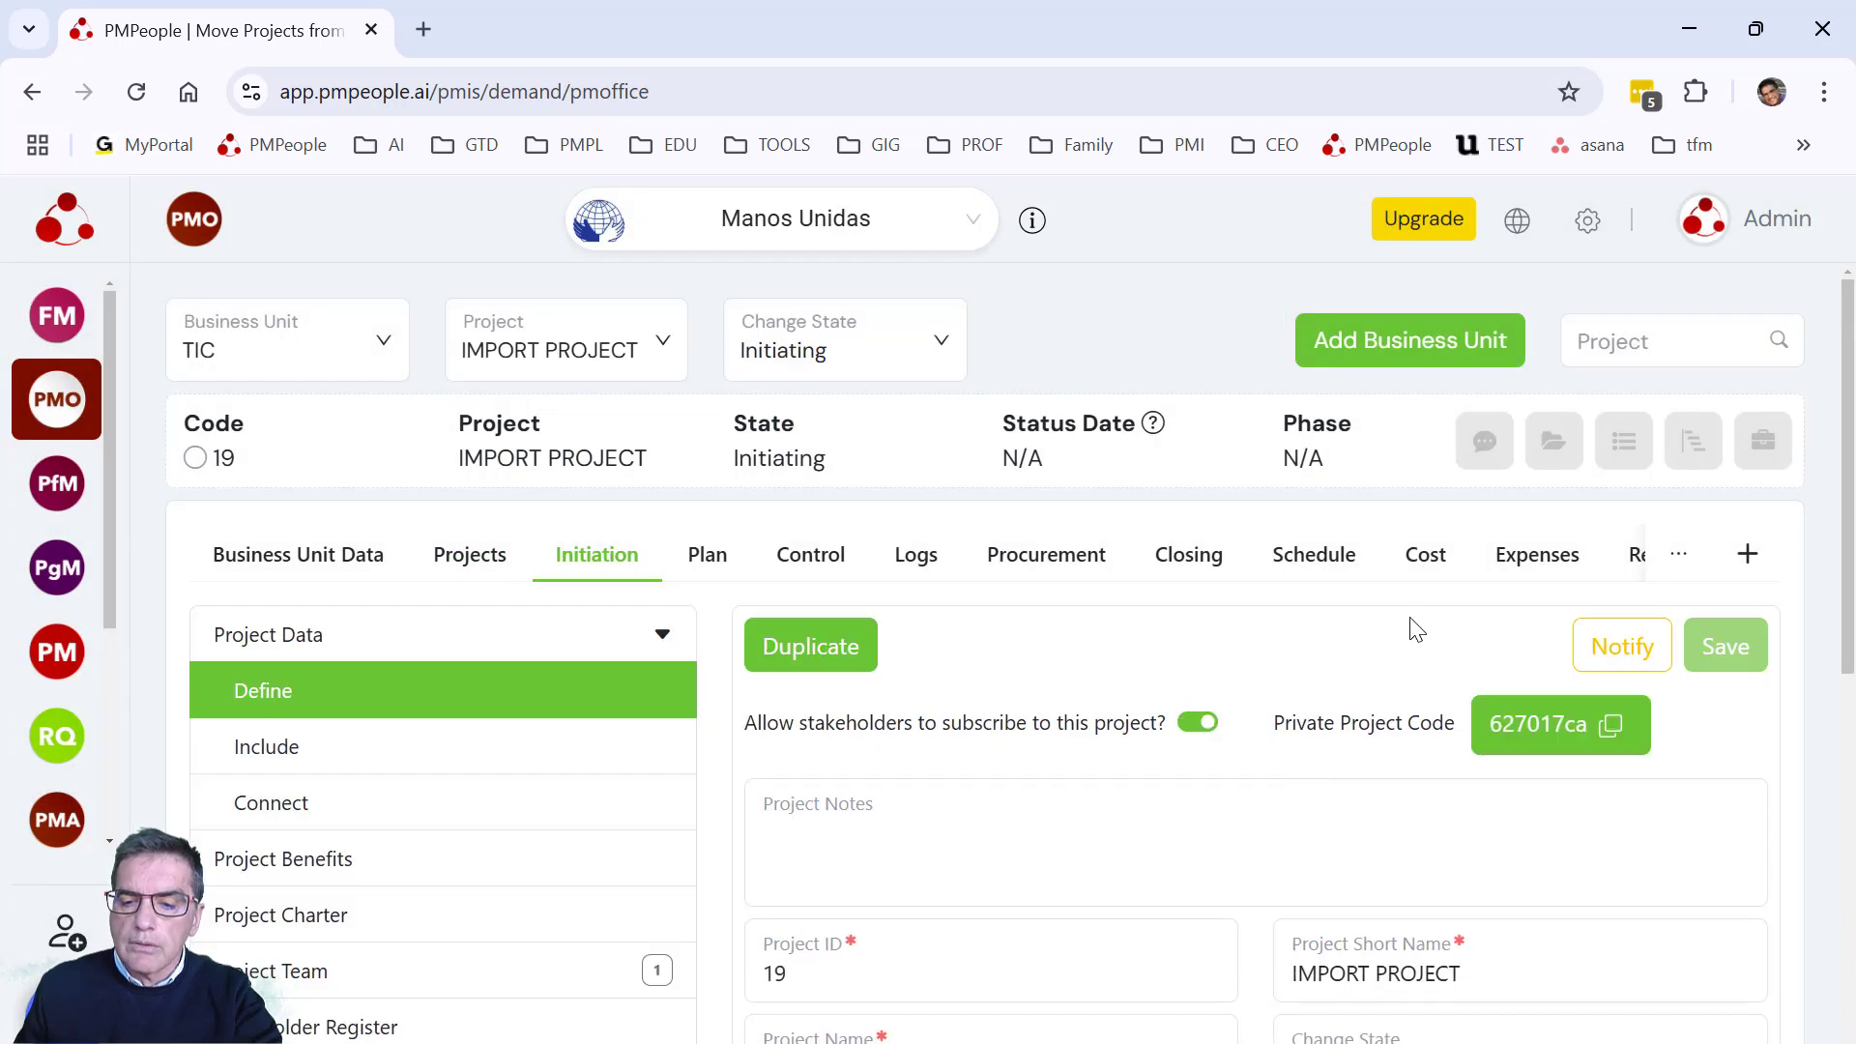
- Check the baseline bar on the IMPORT PROJECT schedule and return to the list of projects
click(1329, 578)
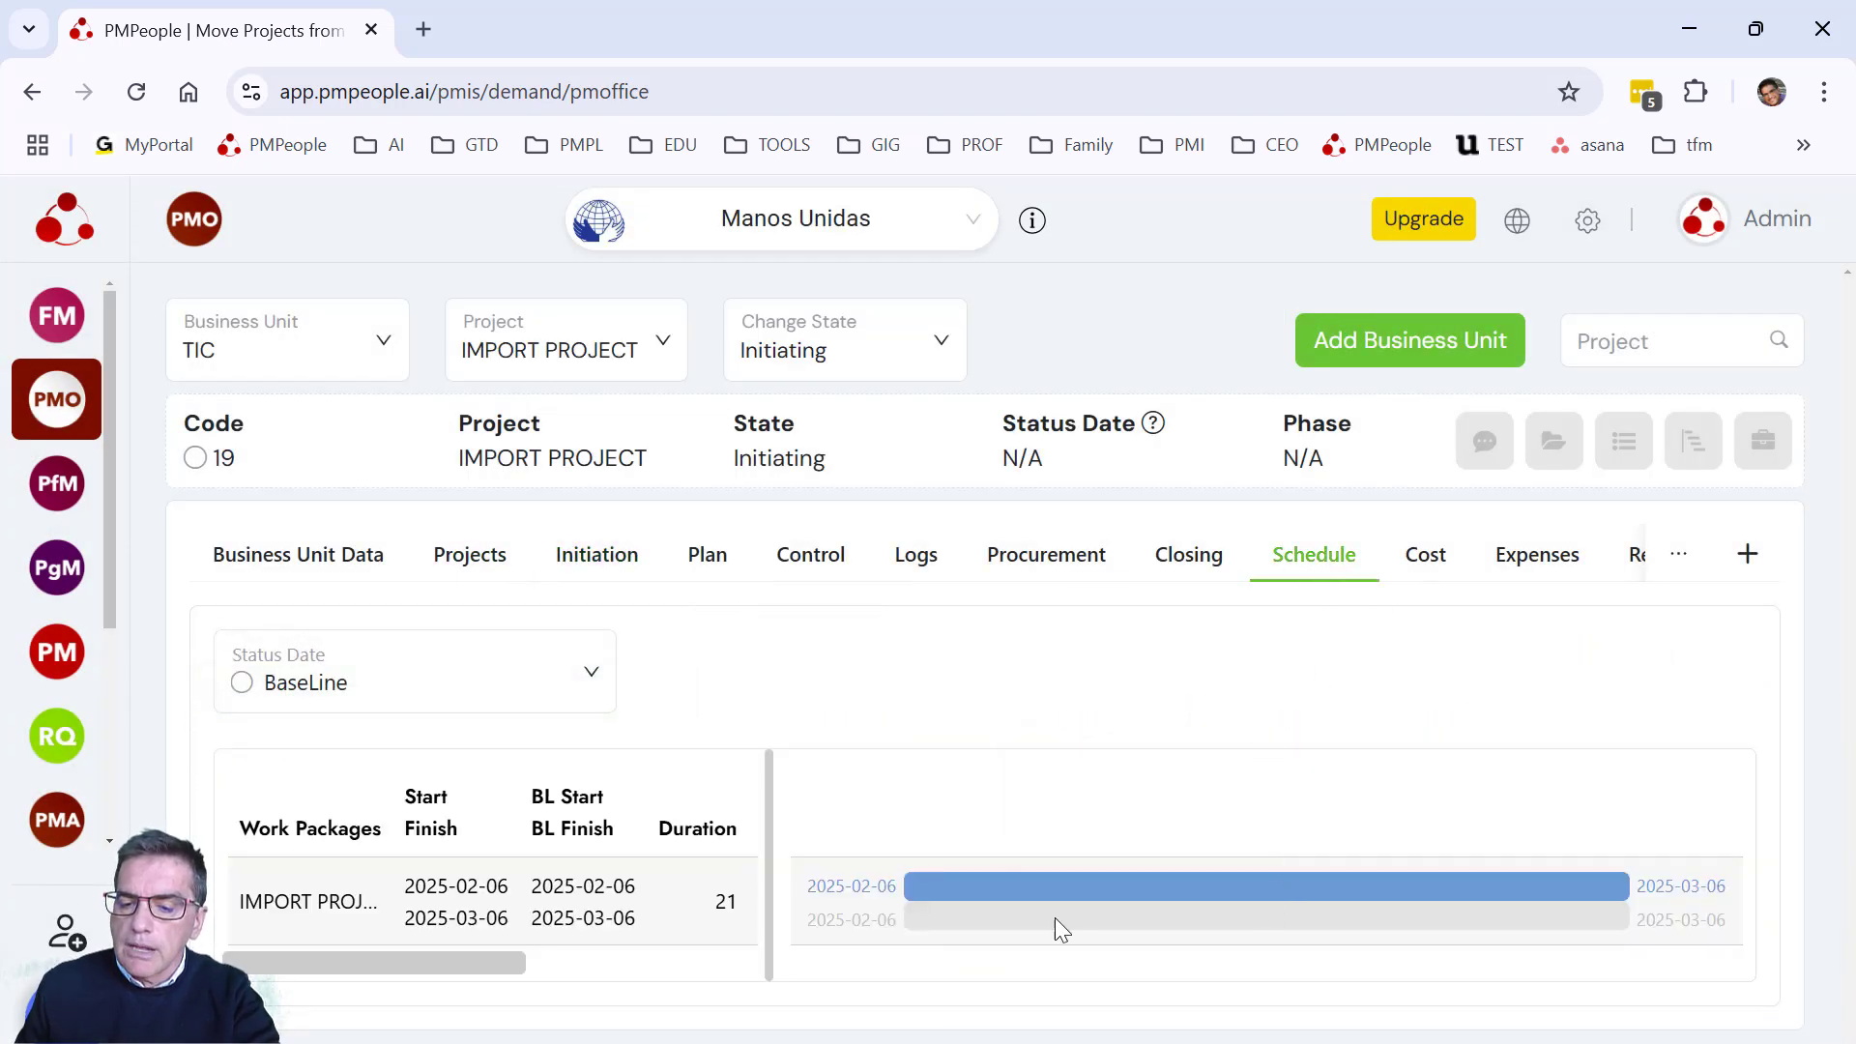
mouse_move(1049, 920)
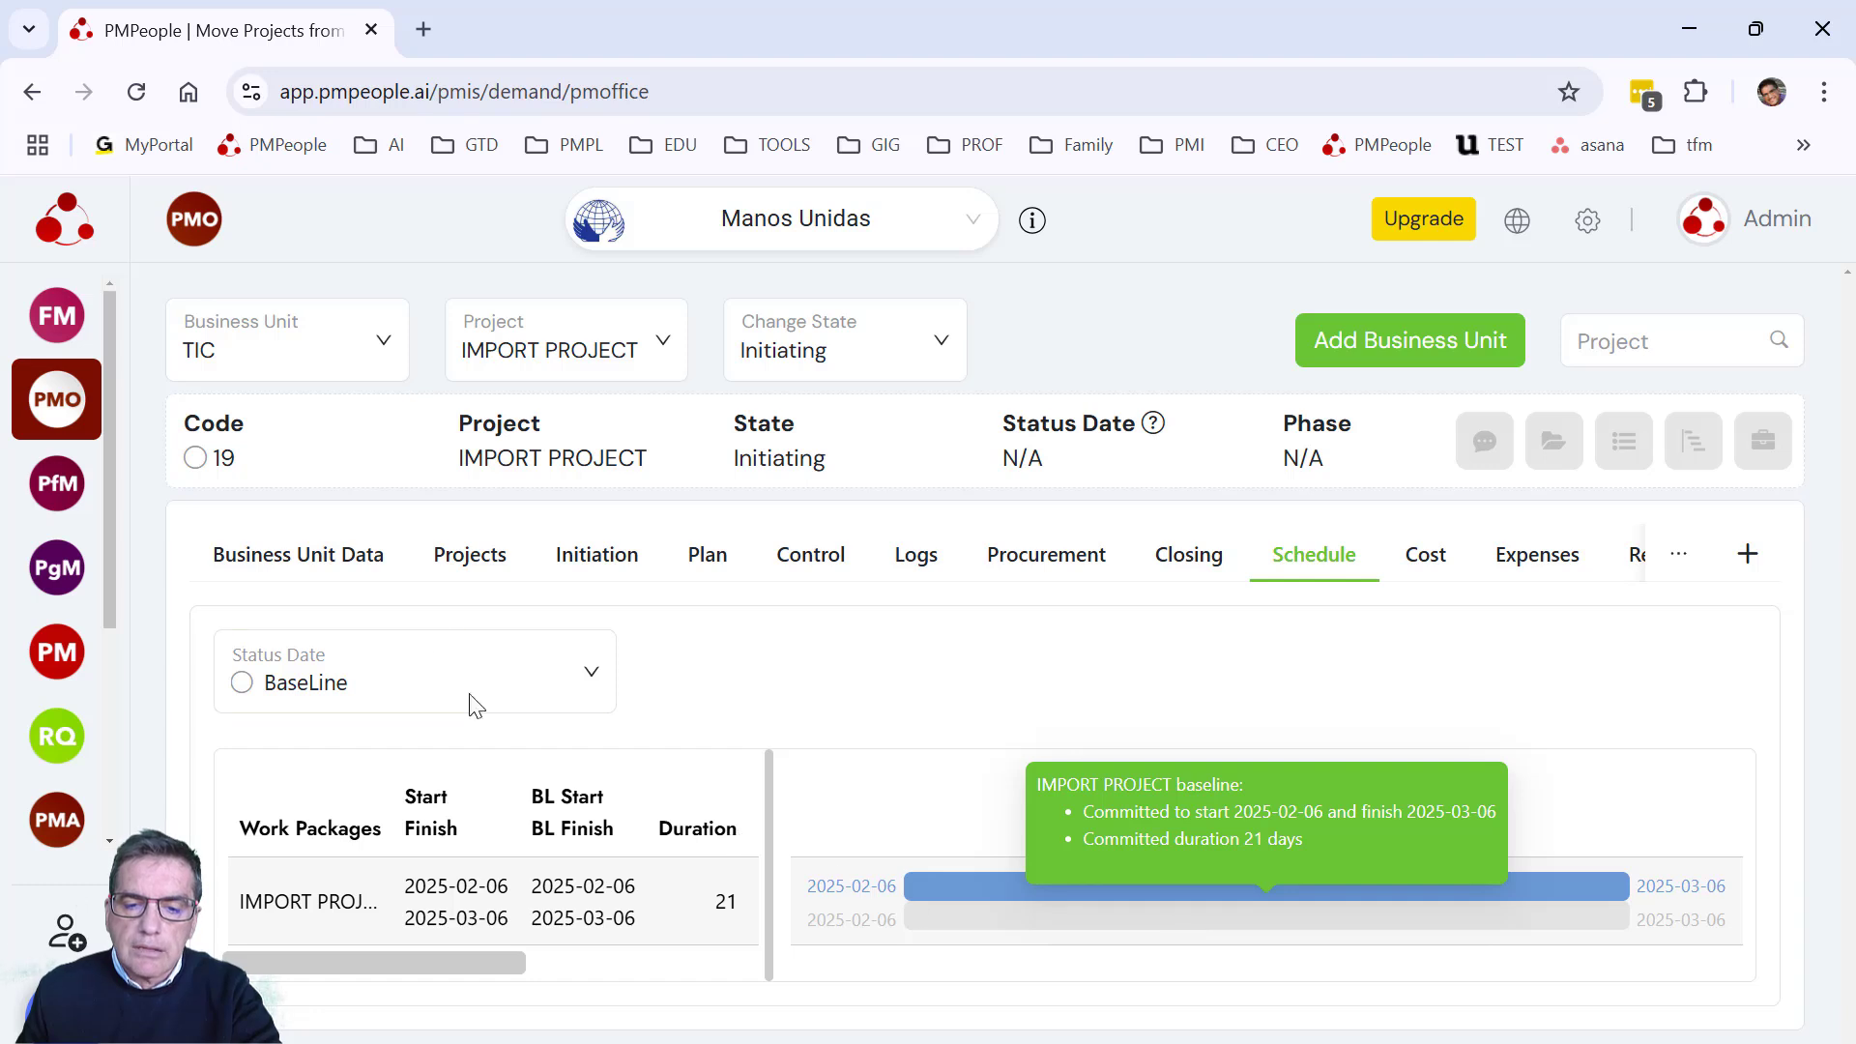
click(476, 574)
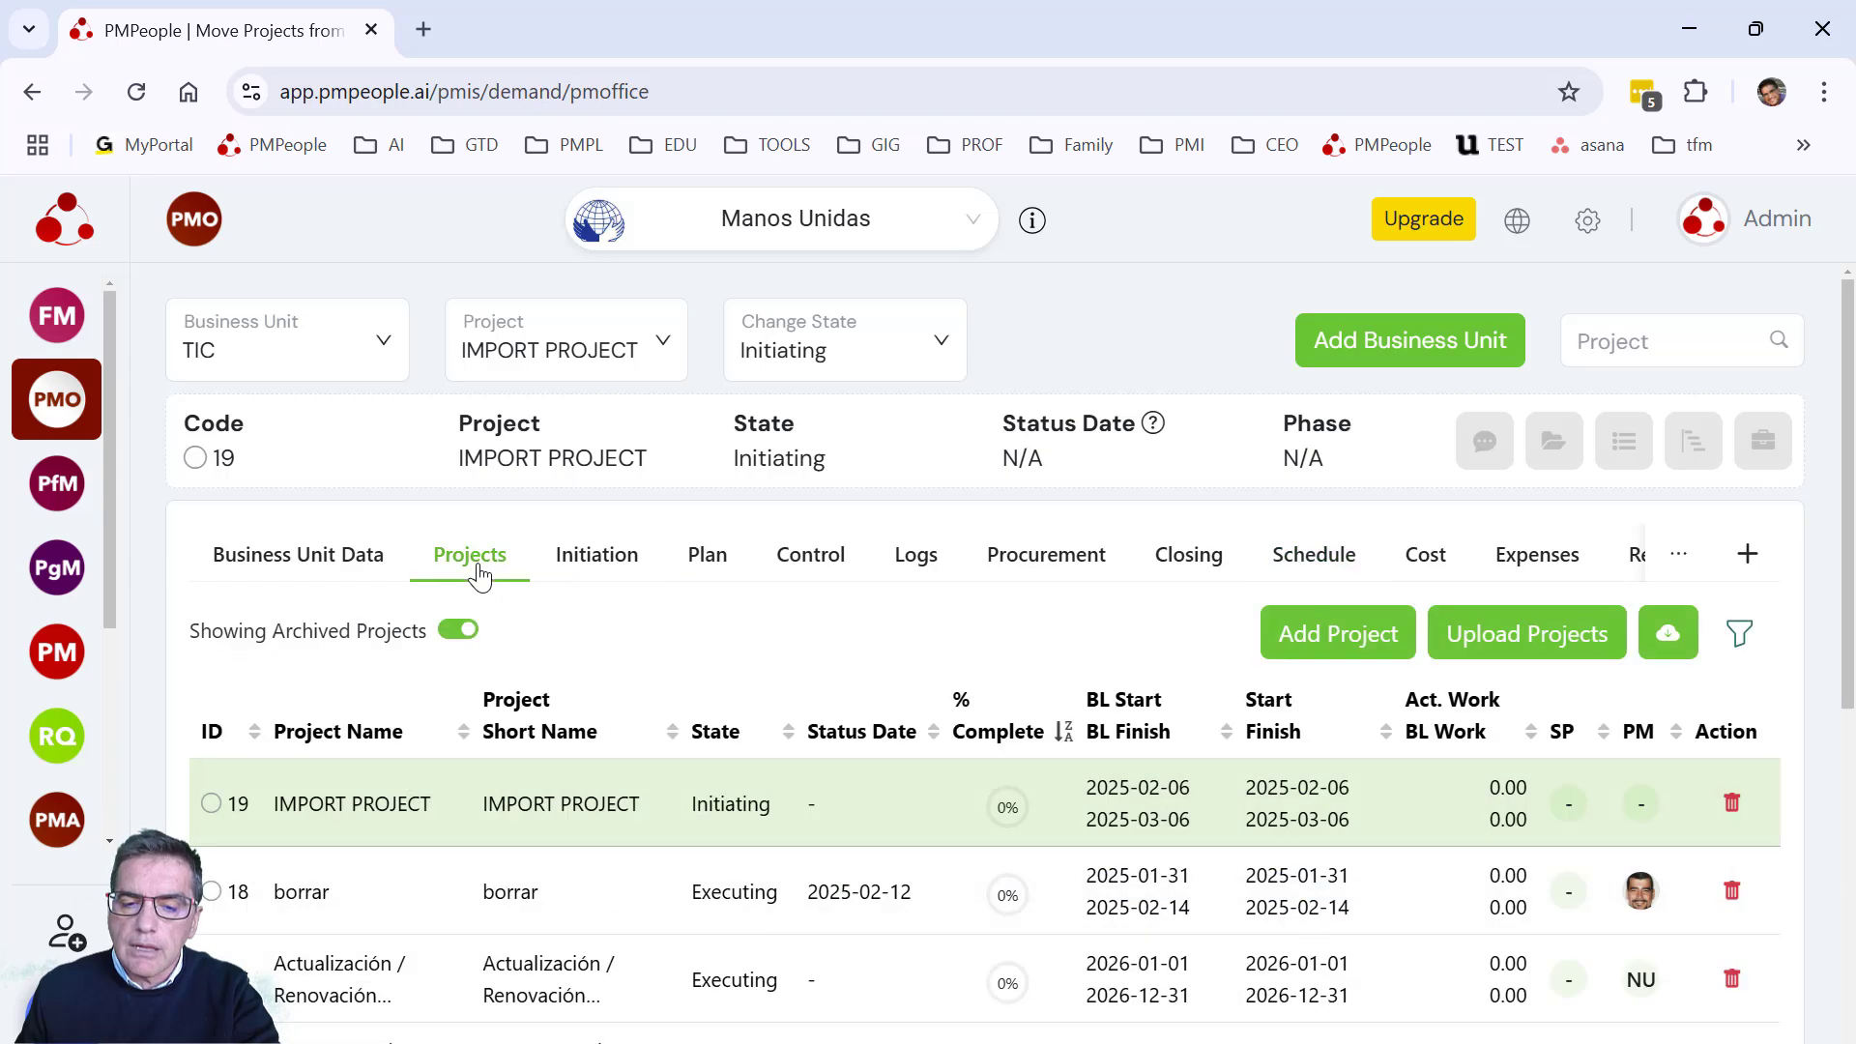
- Upload Design, Construction, and Procurement.xml as the planning data for the project's work packages, choosing Overwrite Baseline
click(692, 572)
click(1719, 652)
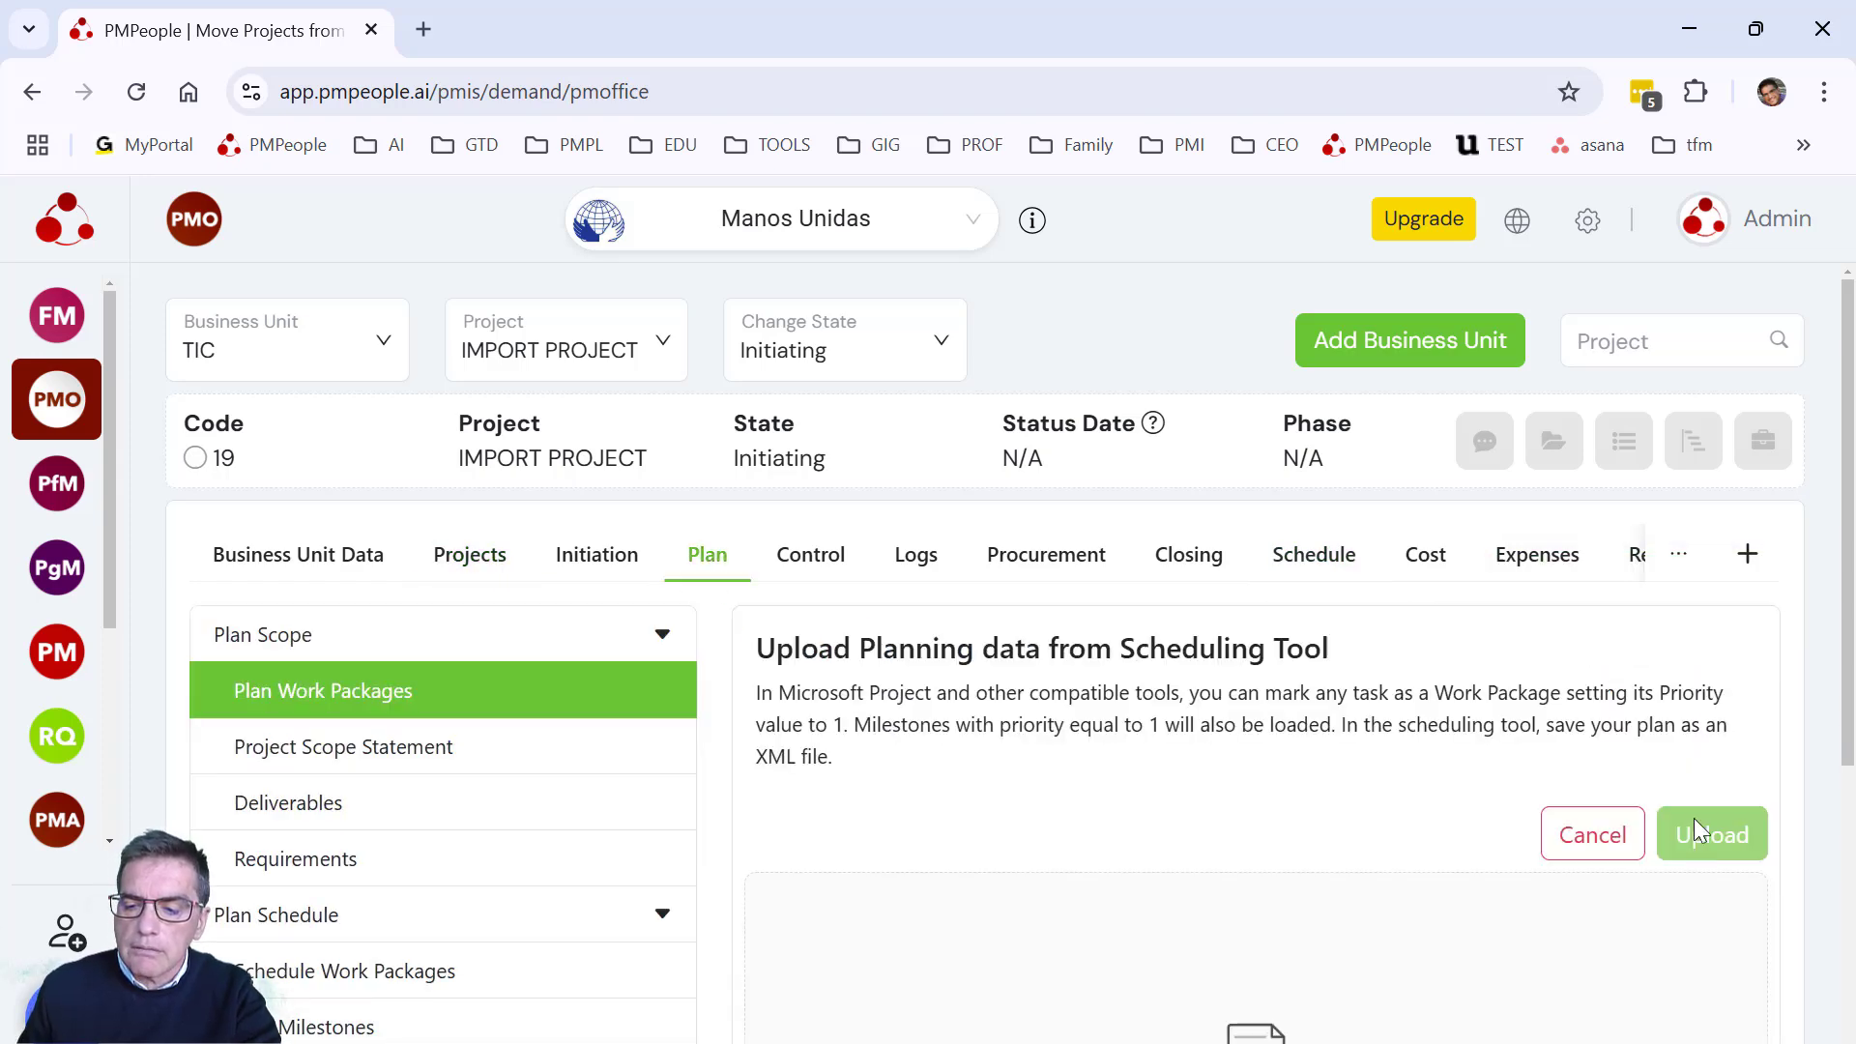
scroll(1617, 904, down, 3)
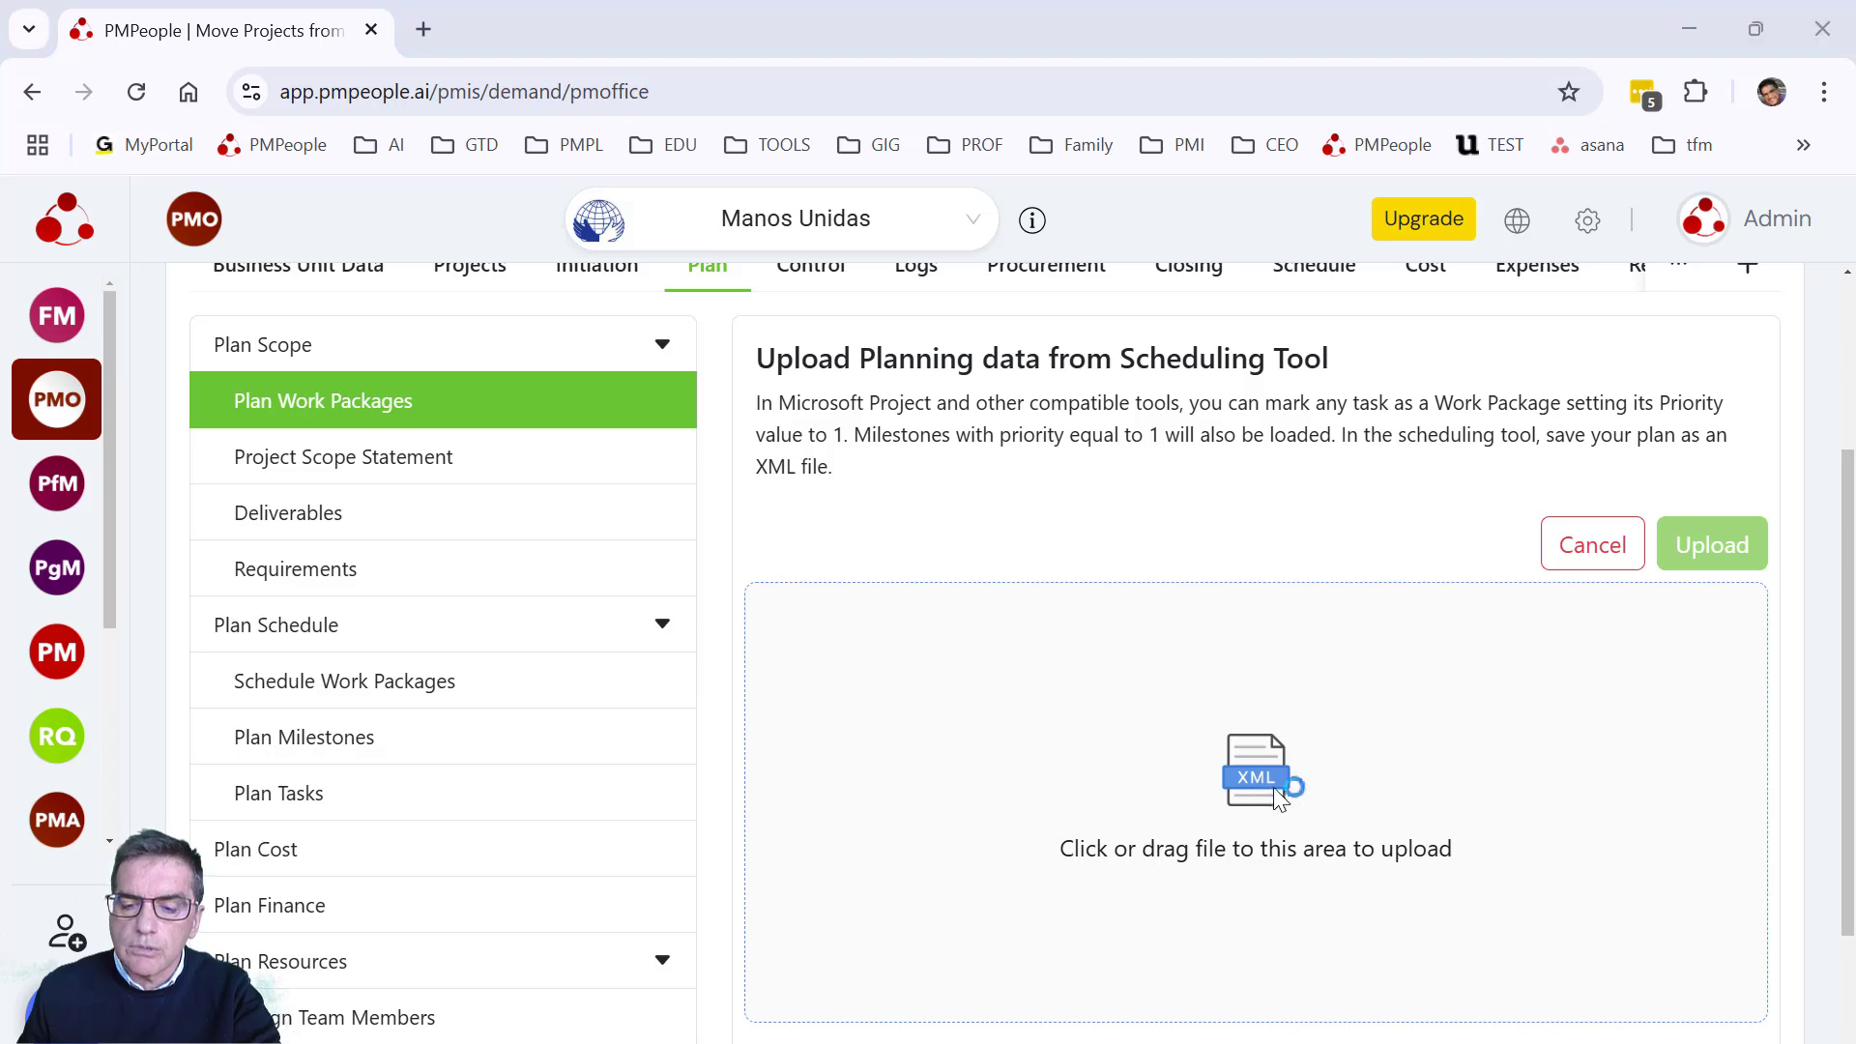
click(1279, 794)
click(448, 310)
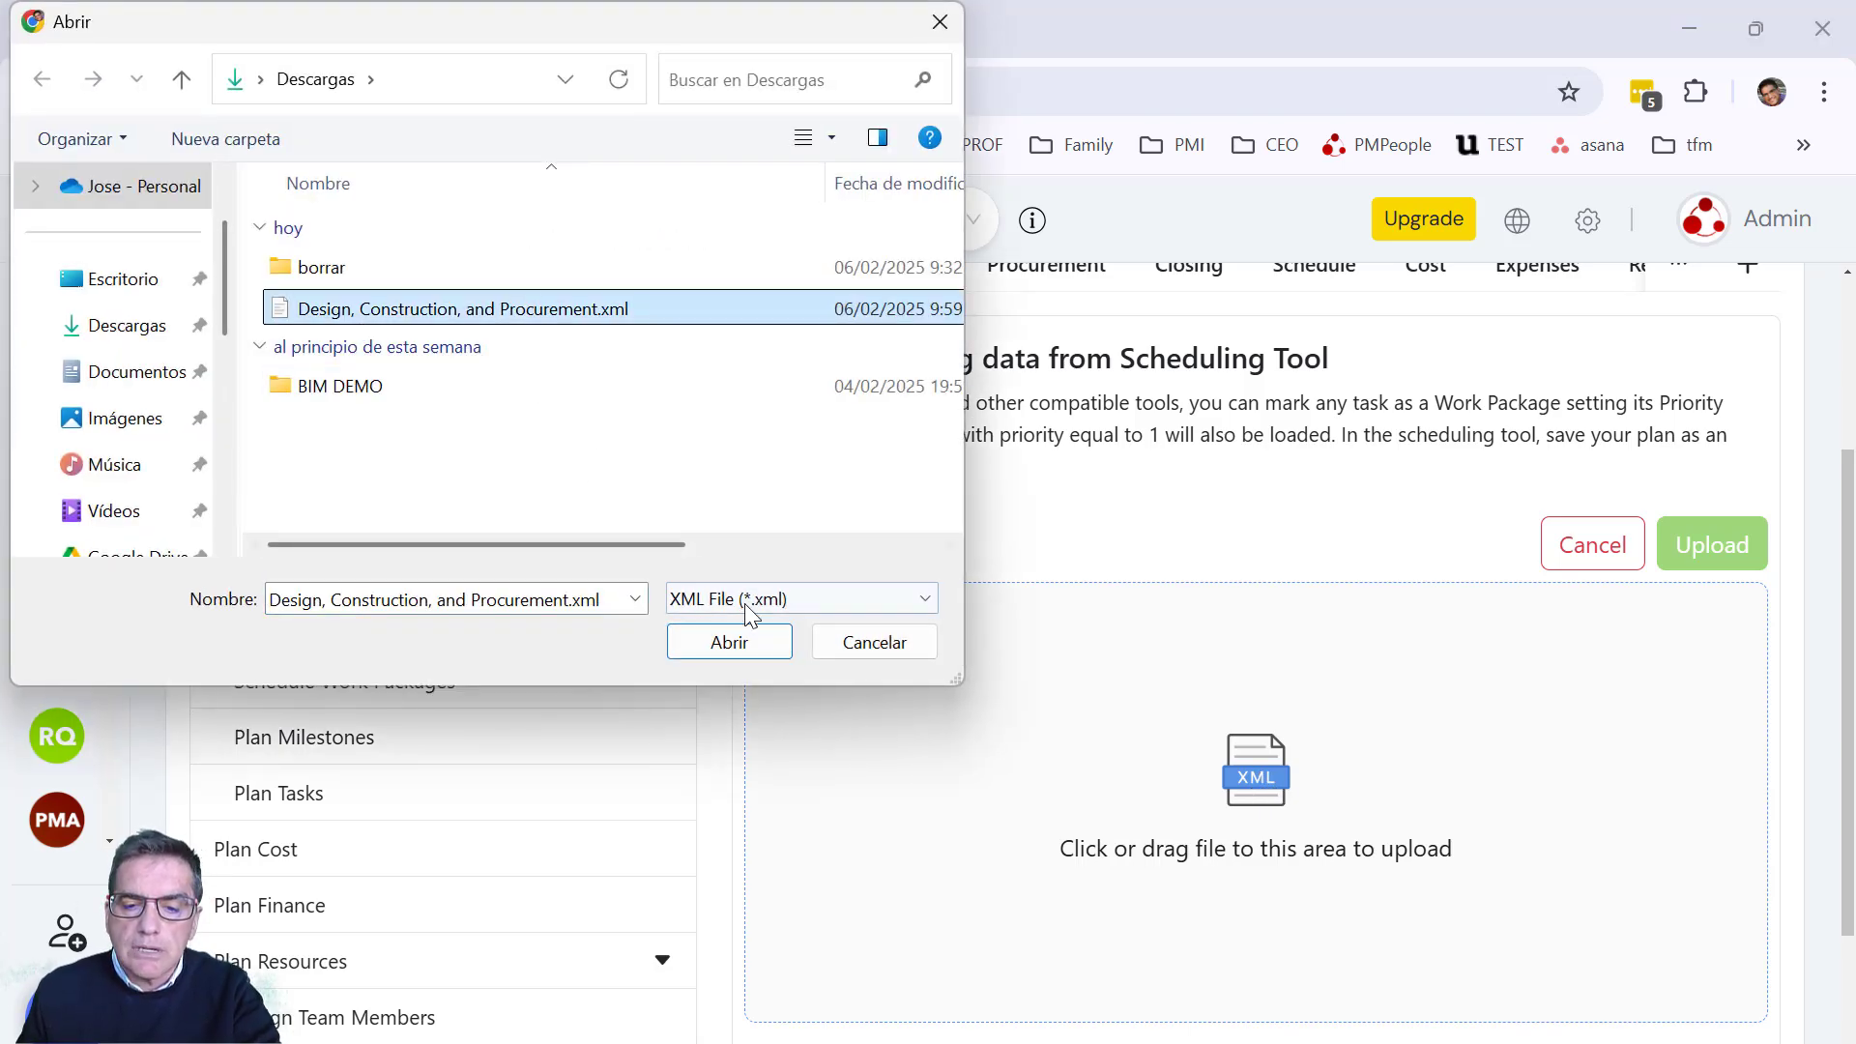
click(758, 642)
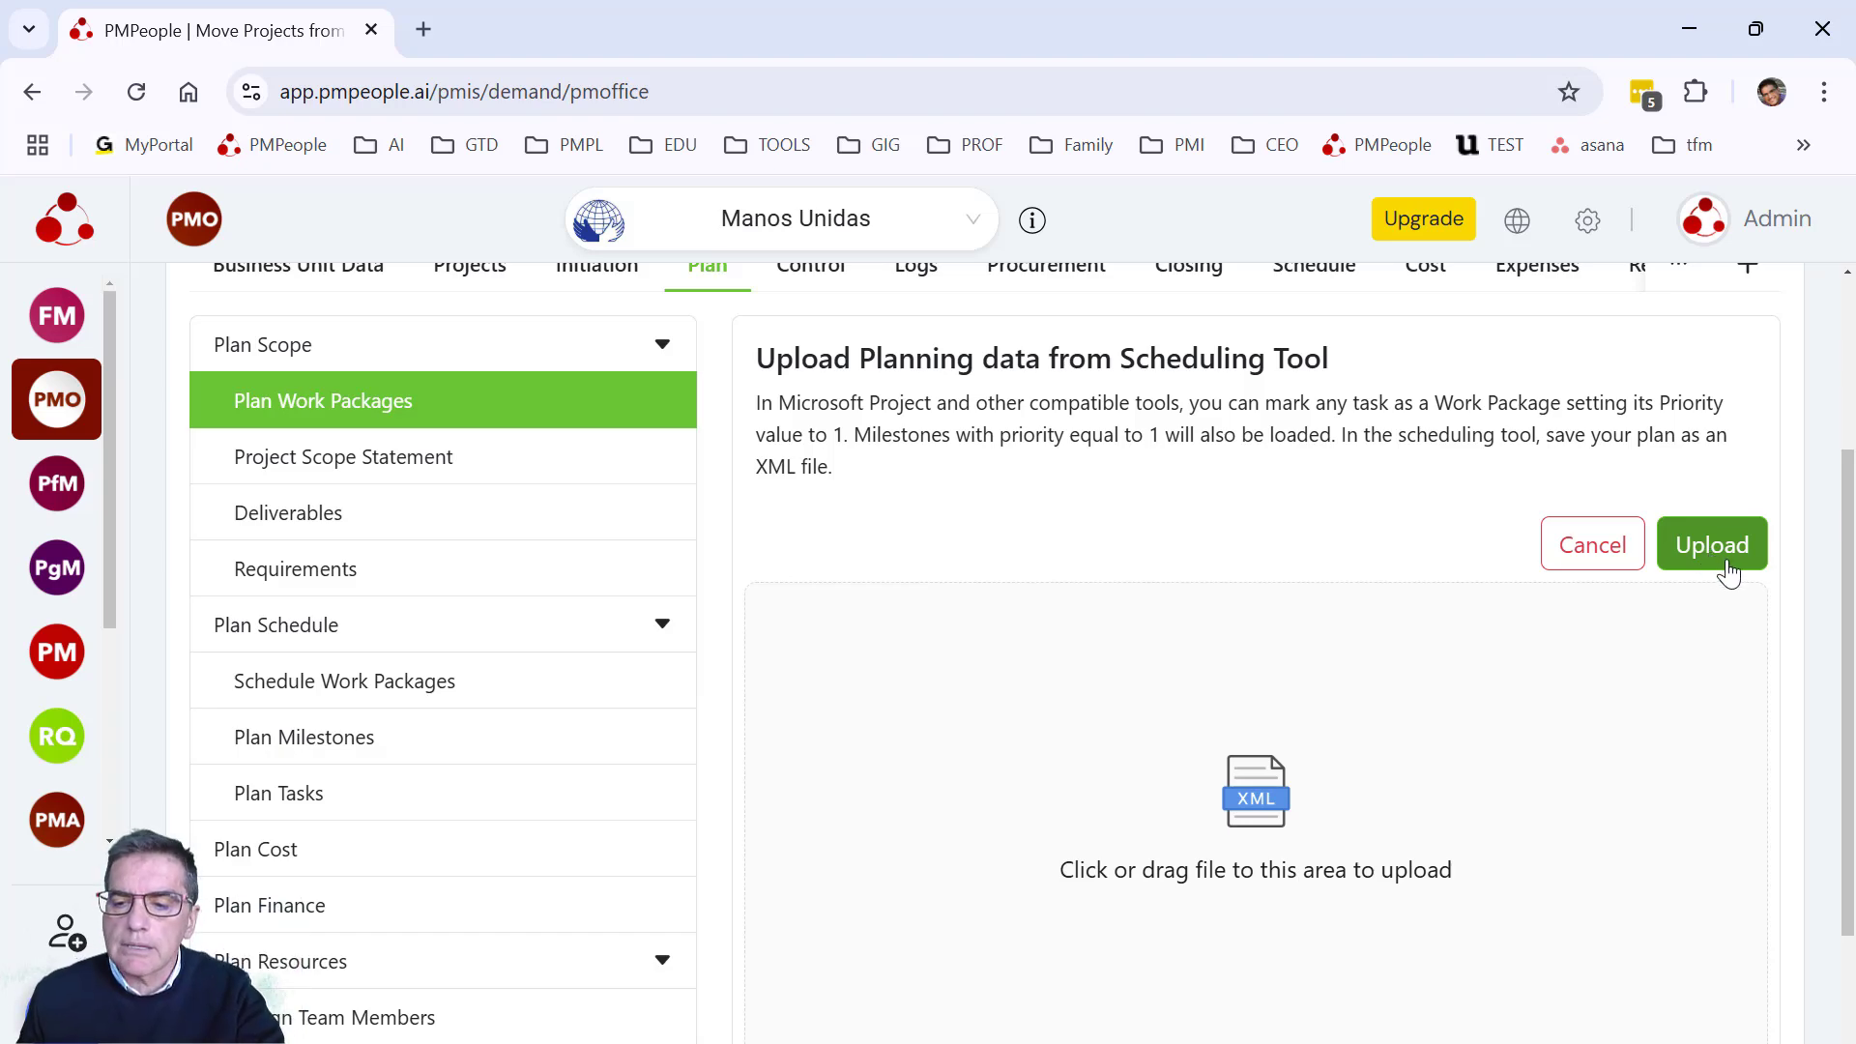
click(1726, 556)
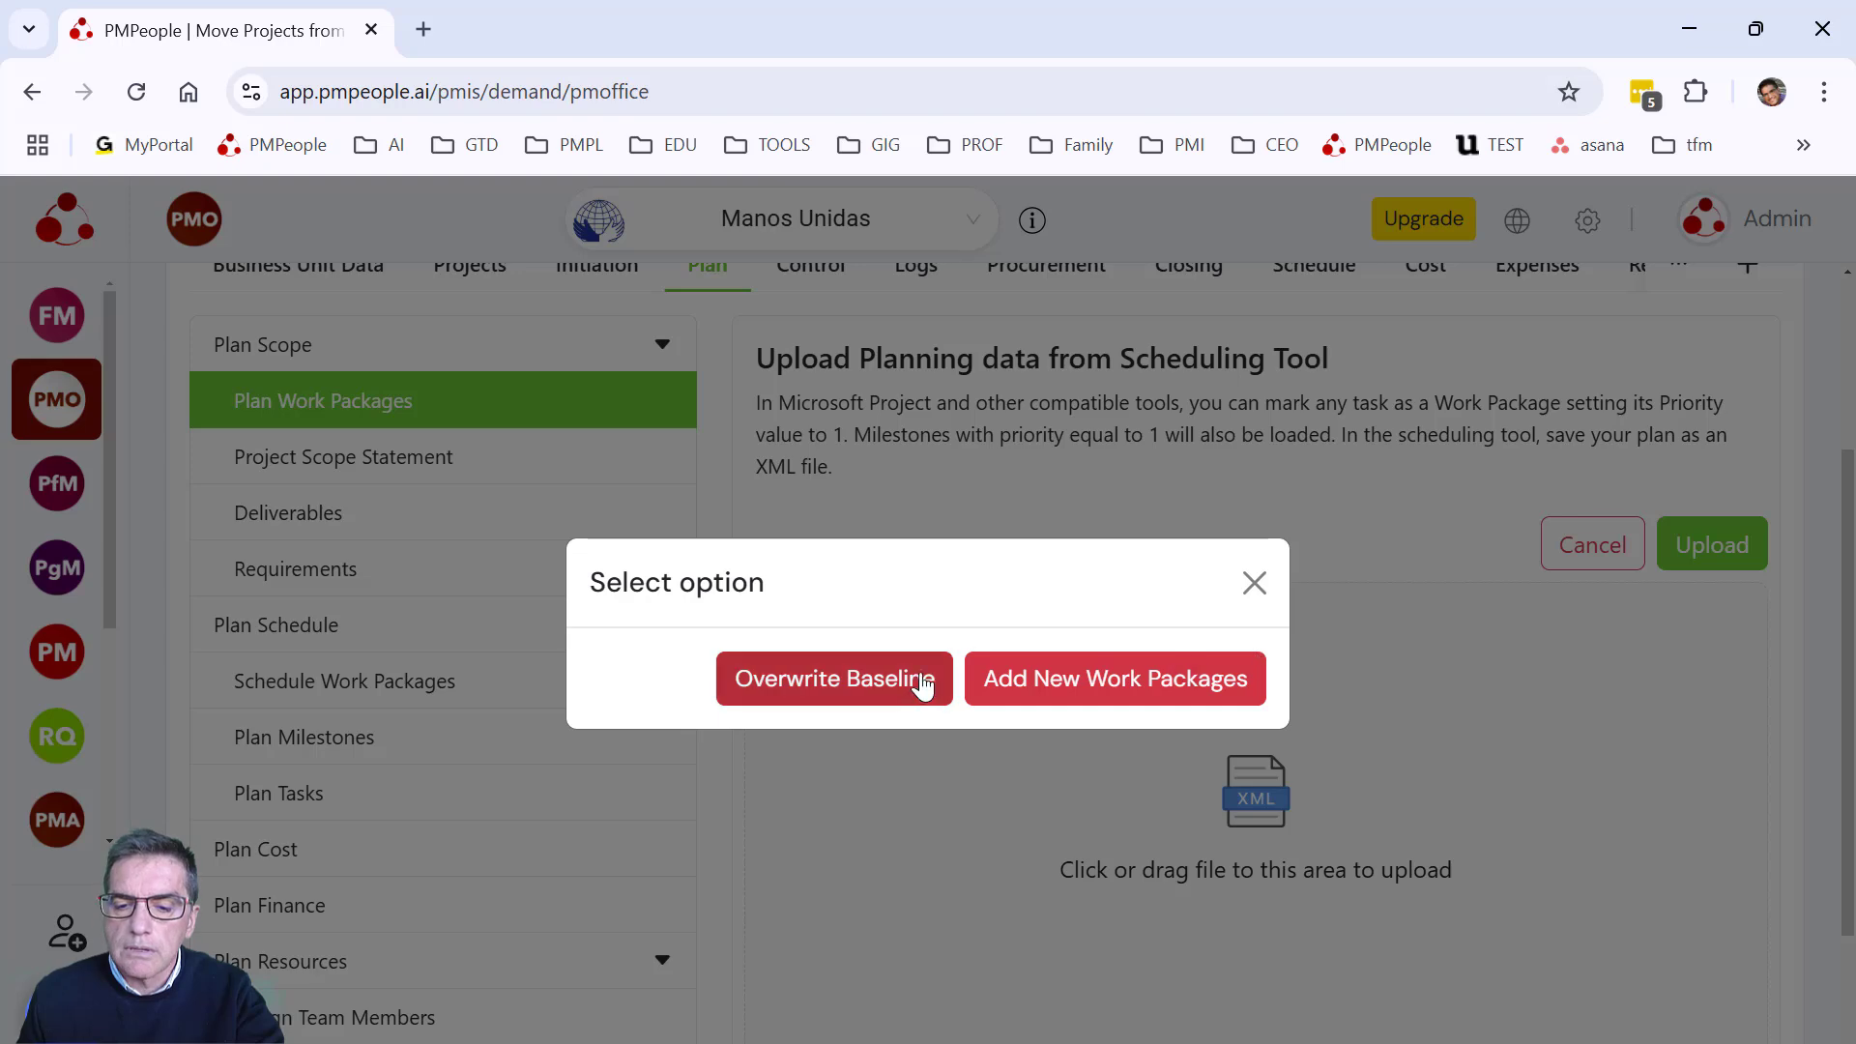
click(921, 687)
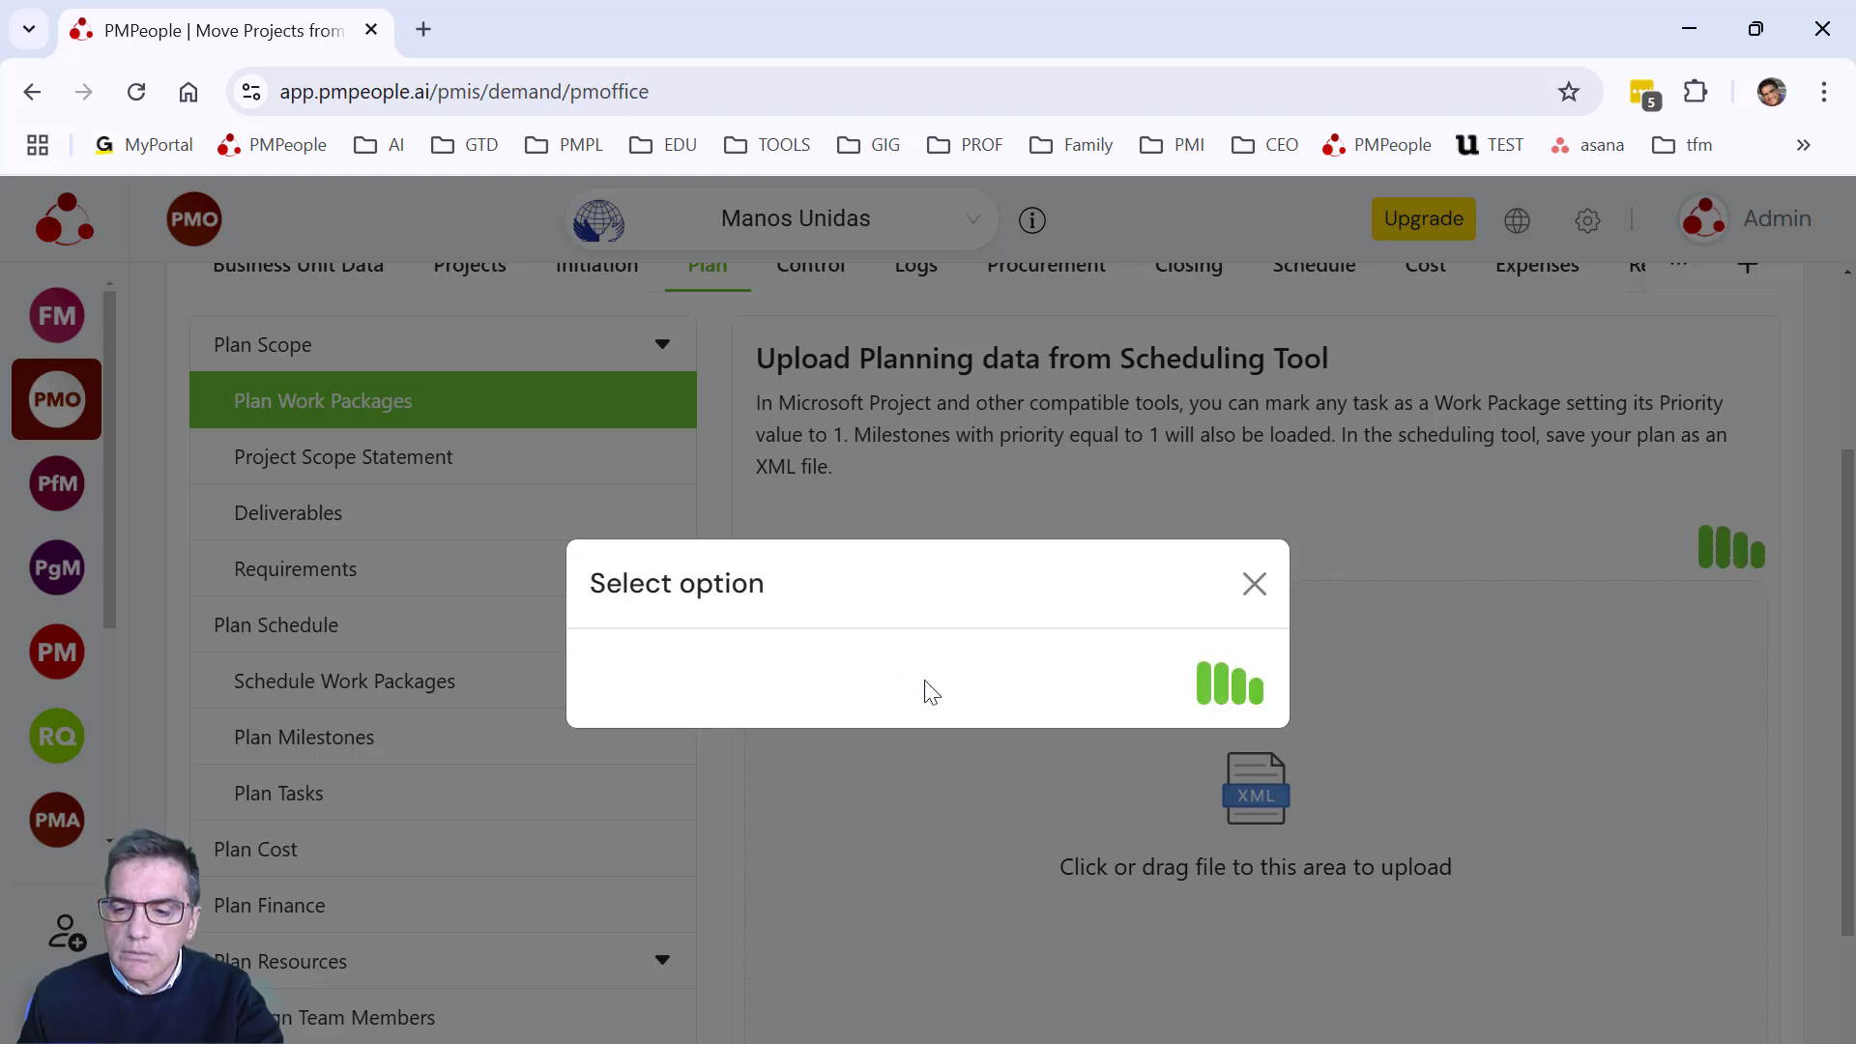
- Examine the work package bars and milestones on the IMPORT PROJECT schedule
scroll(1574, 679, up, 3)
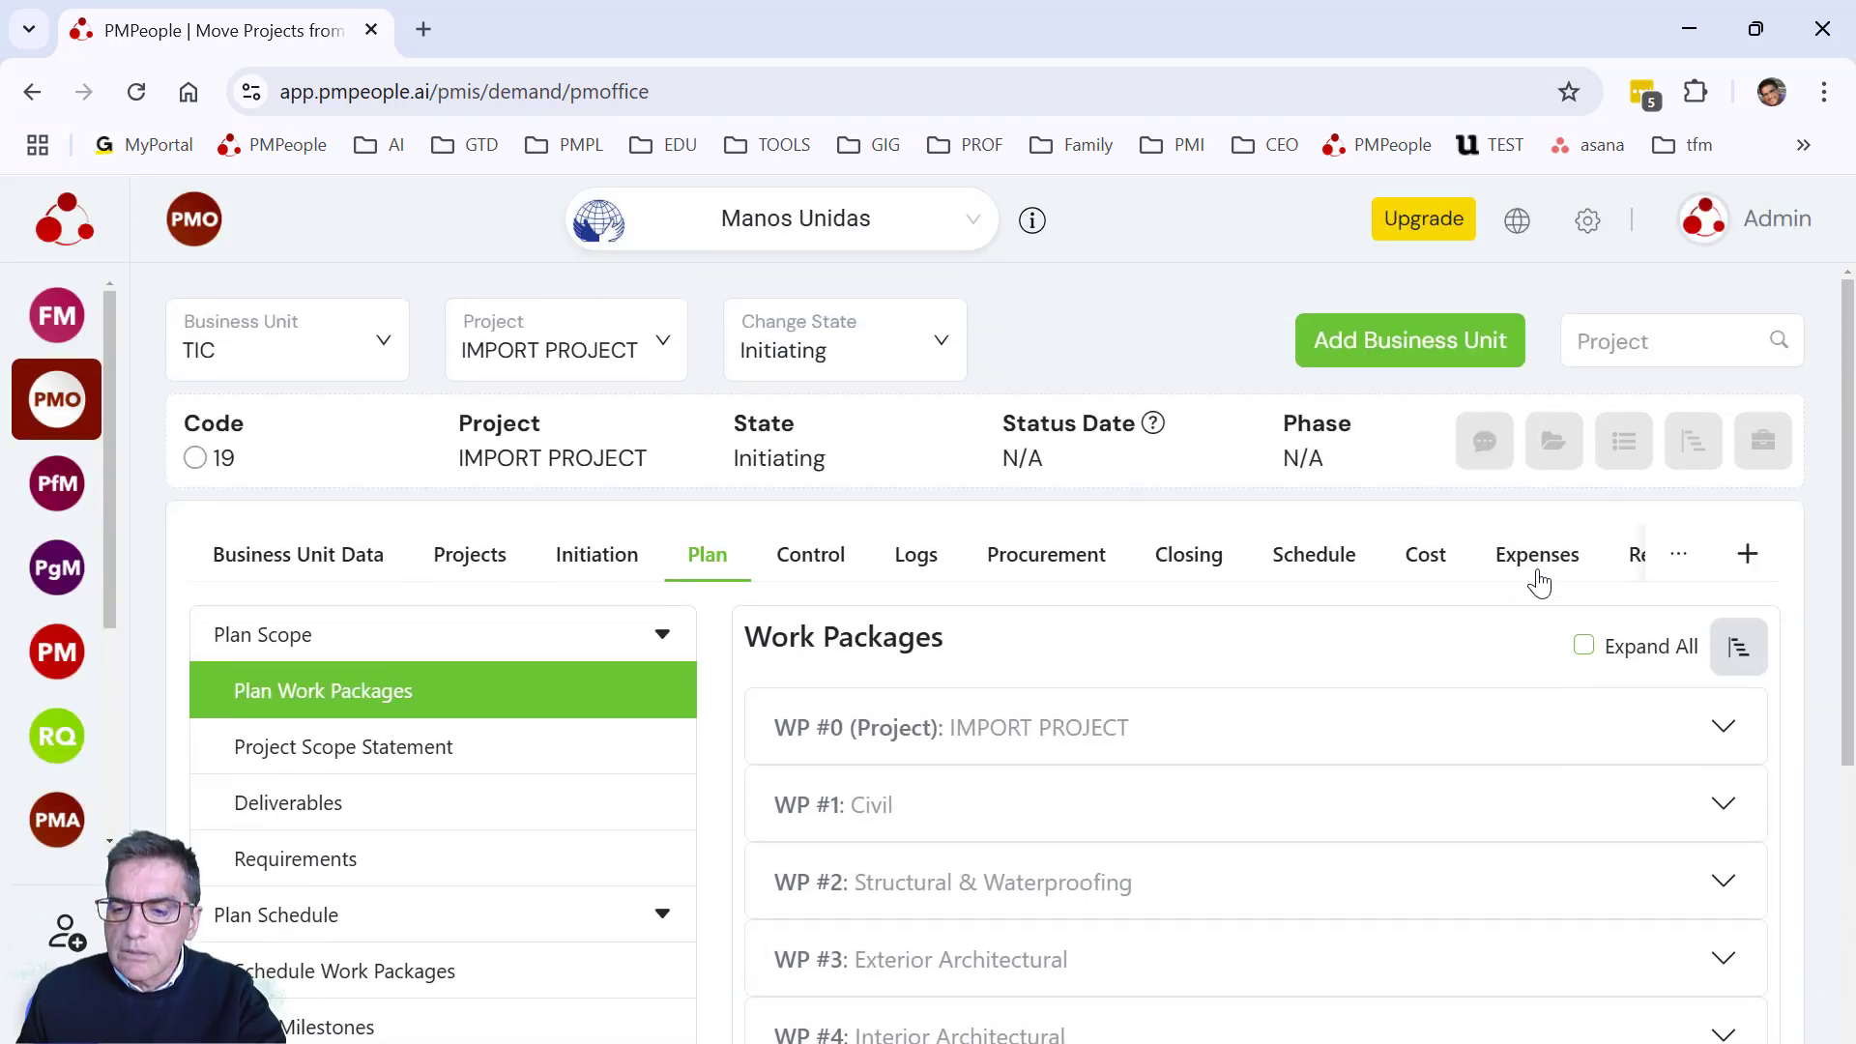
click(1326, 577)
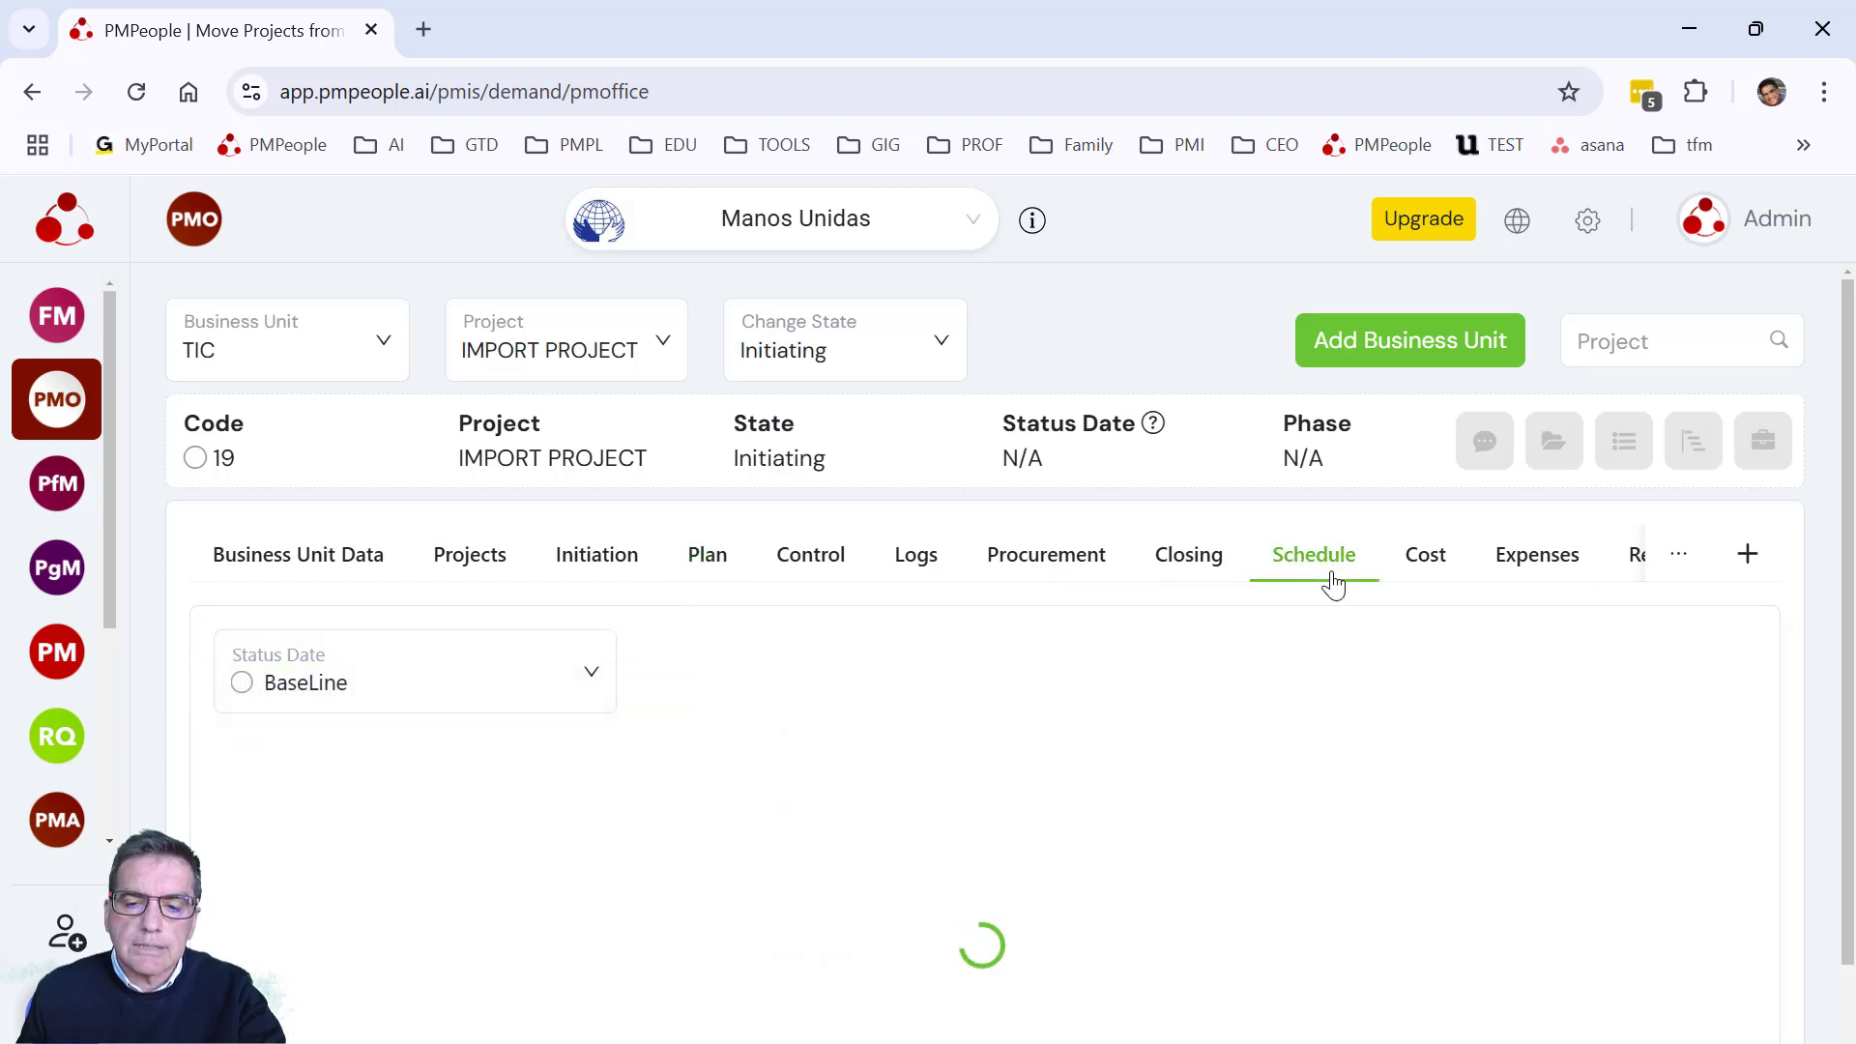
scroll(1338, 642, down, 5)
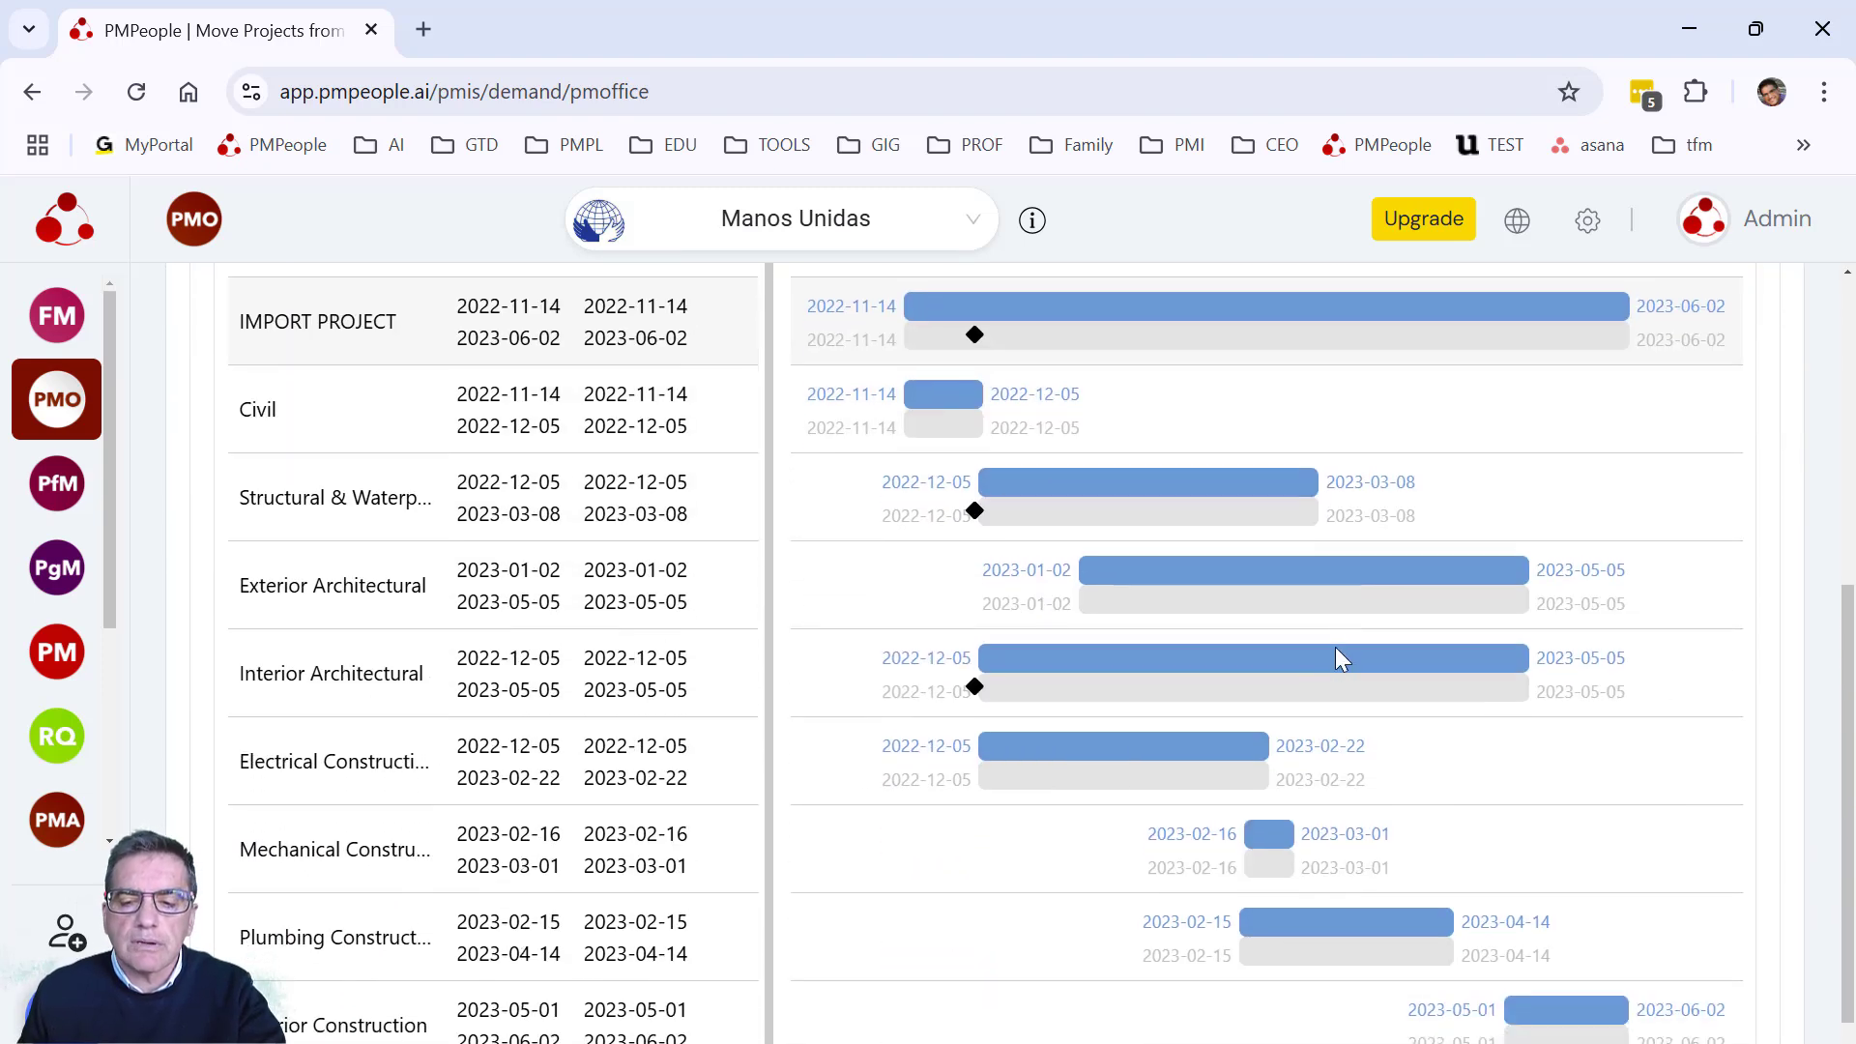
scroll(1336, 648, down, 1)
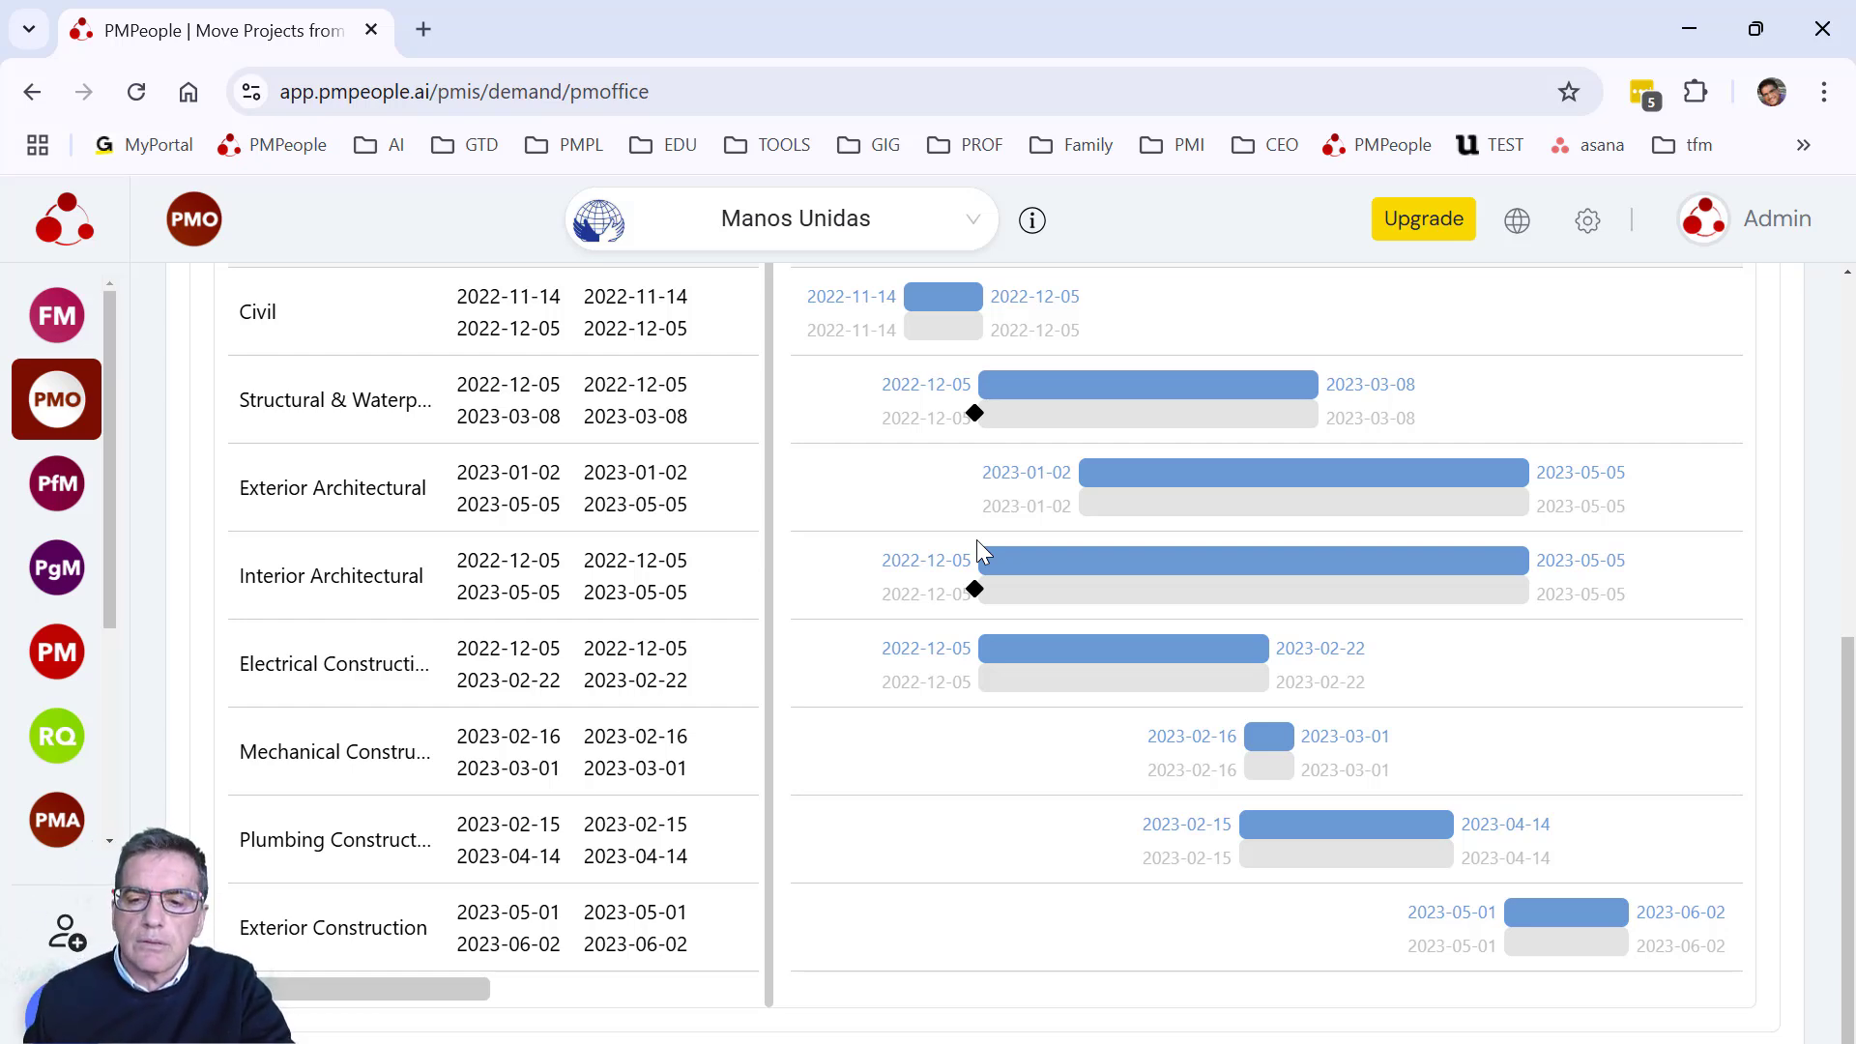
mouse_move(1144, 420)
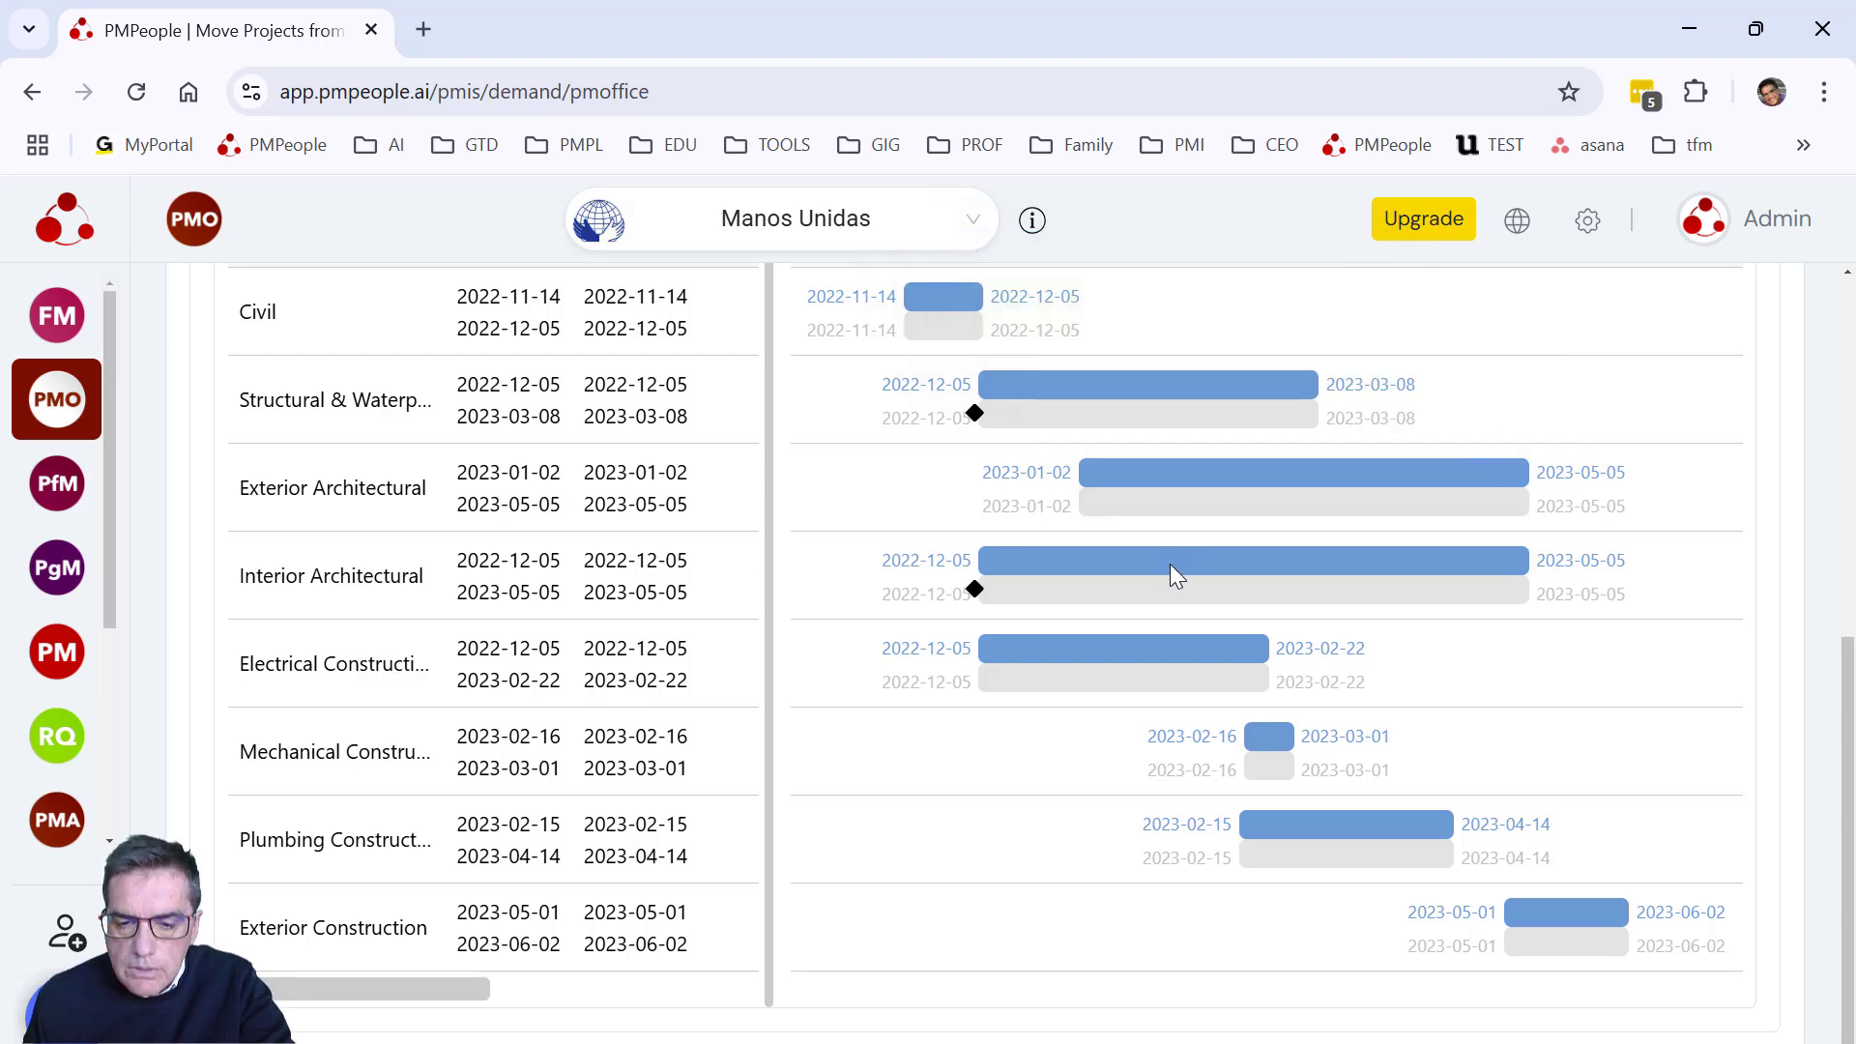
mouse_move(1167, 566)
scroll(1164, 569, up, 6)
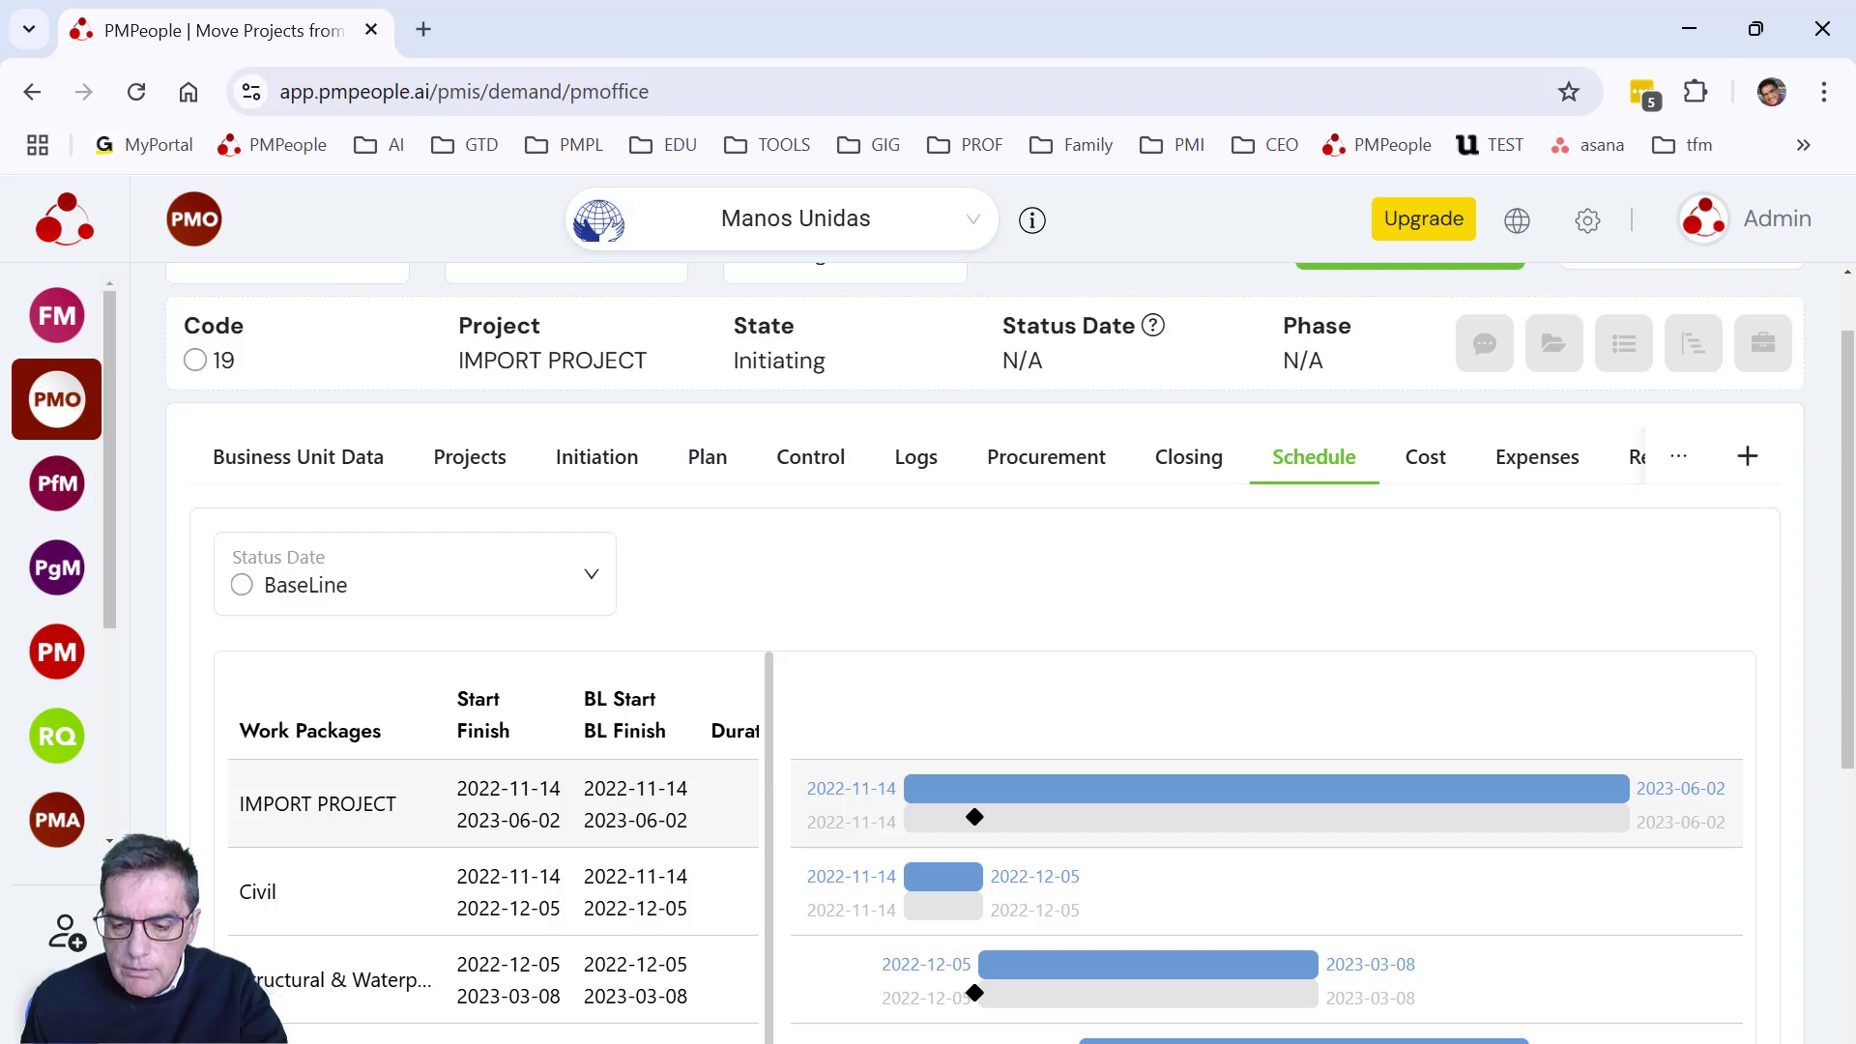
- Switch to the Microsoft Project window of Design, Construction, and Procurement.mpp
mouse_move(1256, 1043)
key(alt+Tab)
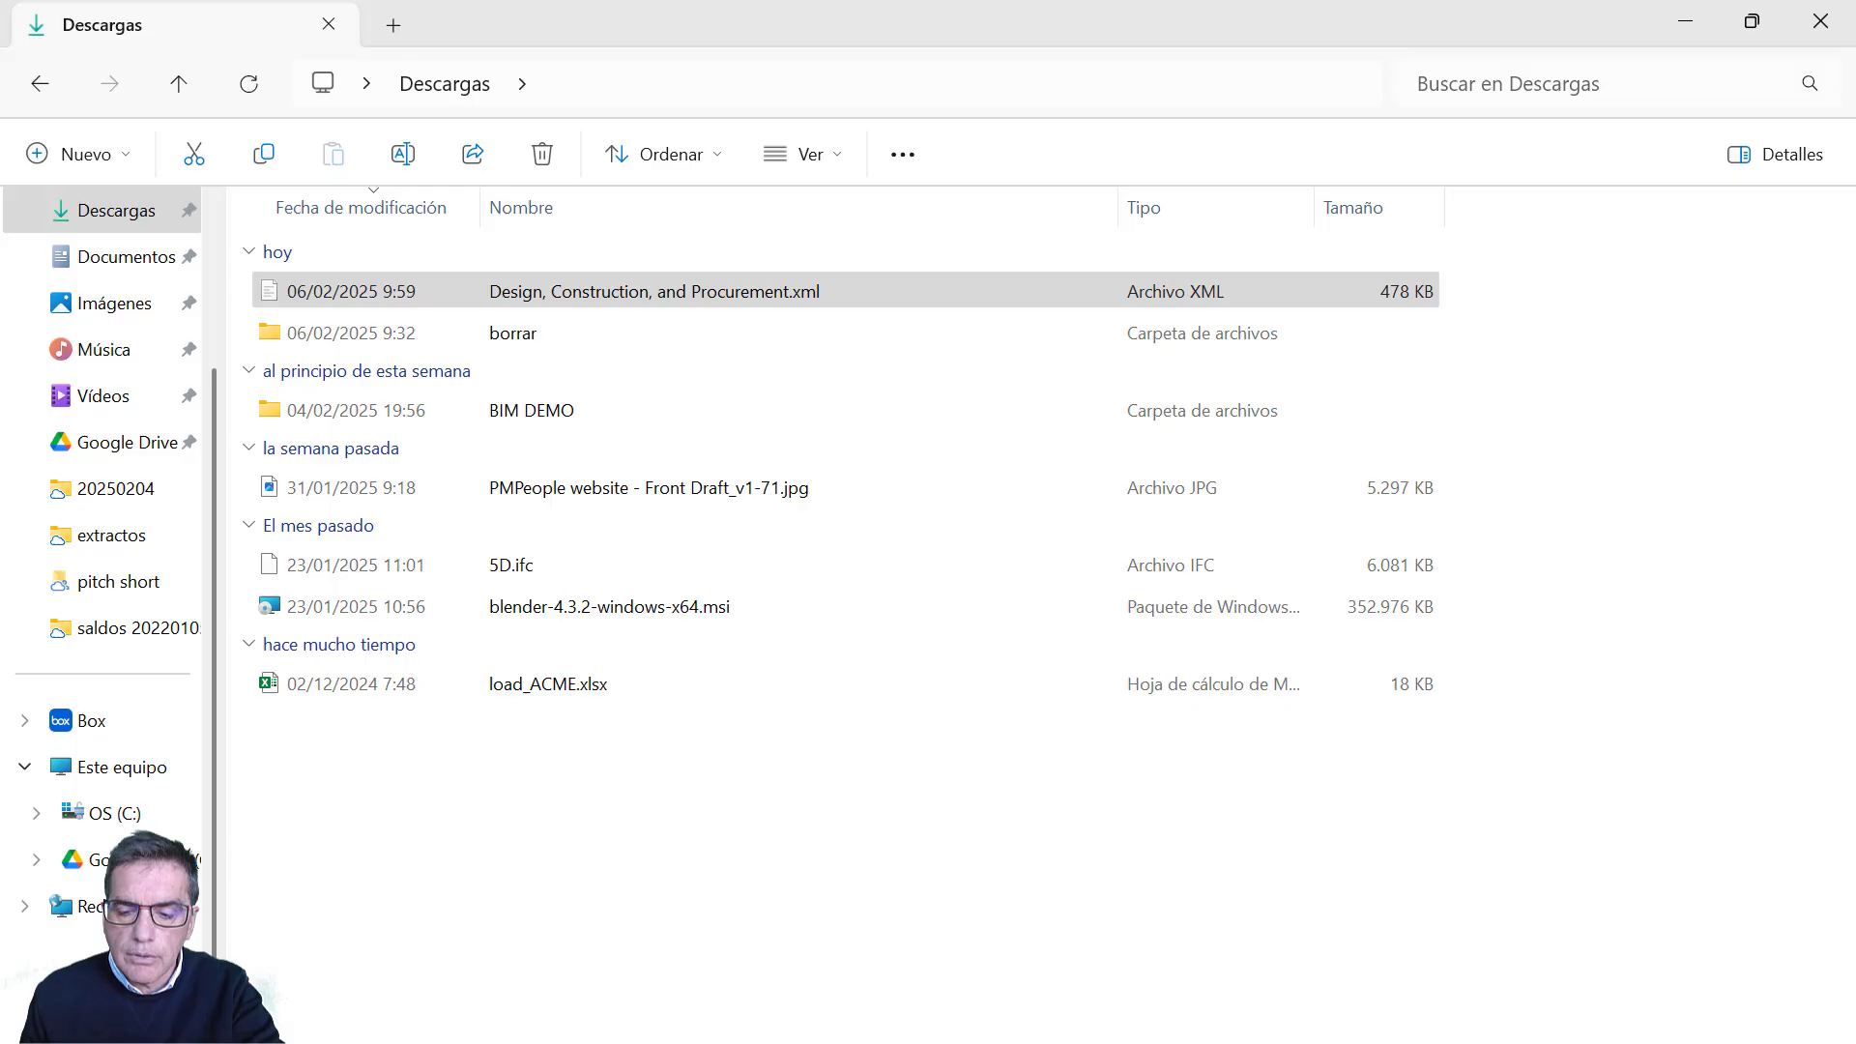
click(1437, 1026)
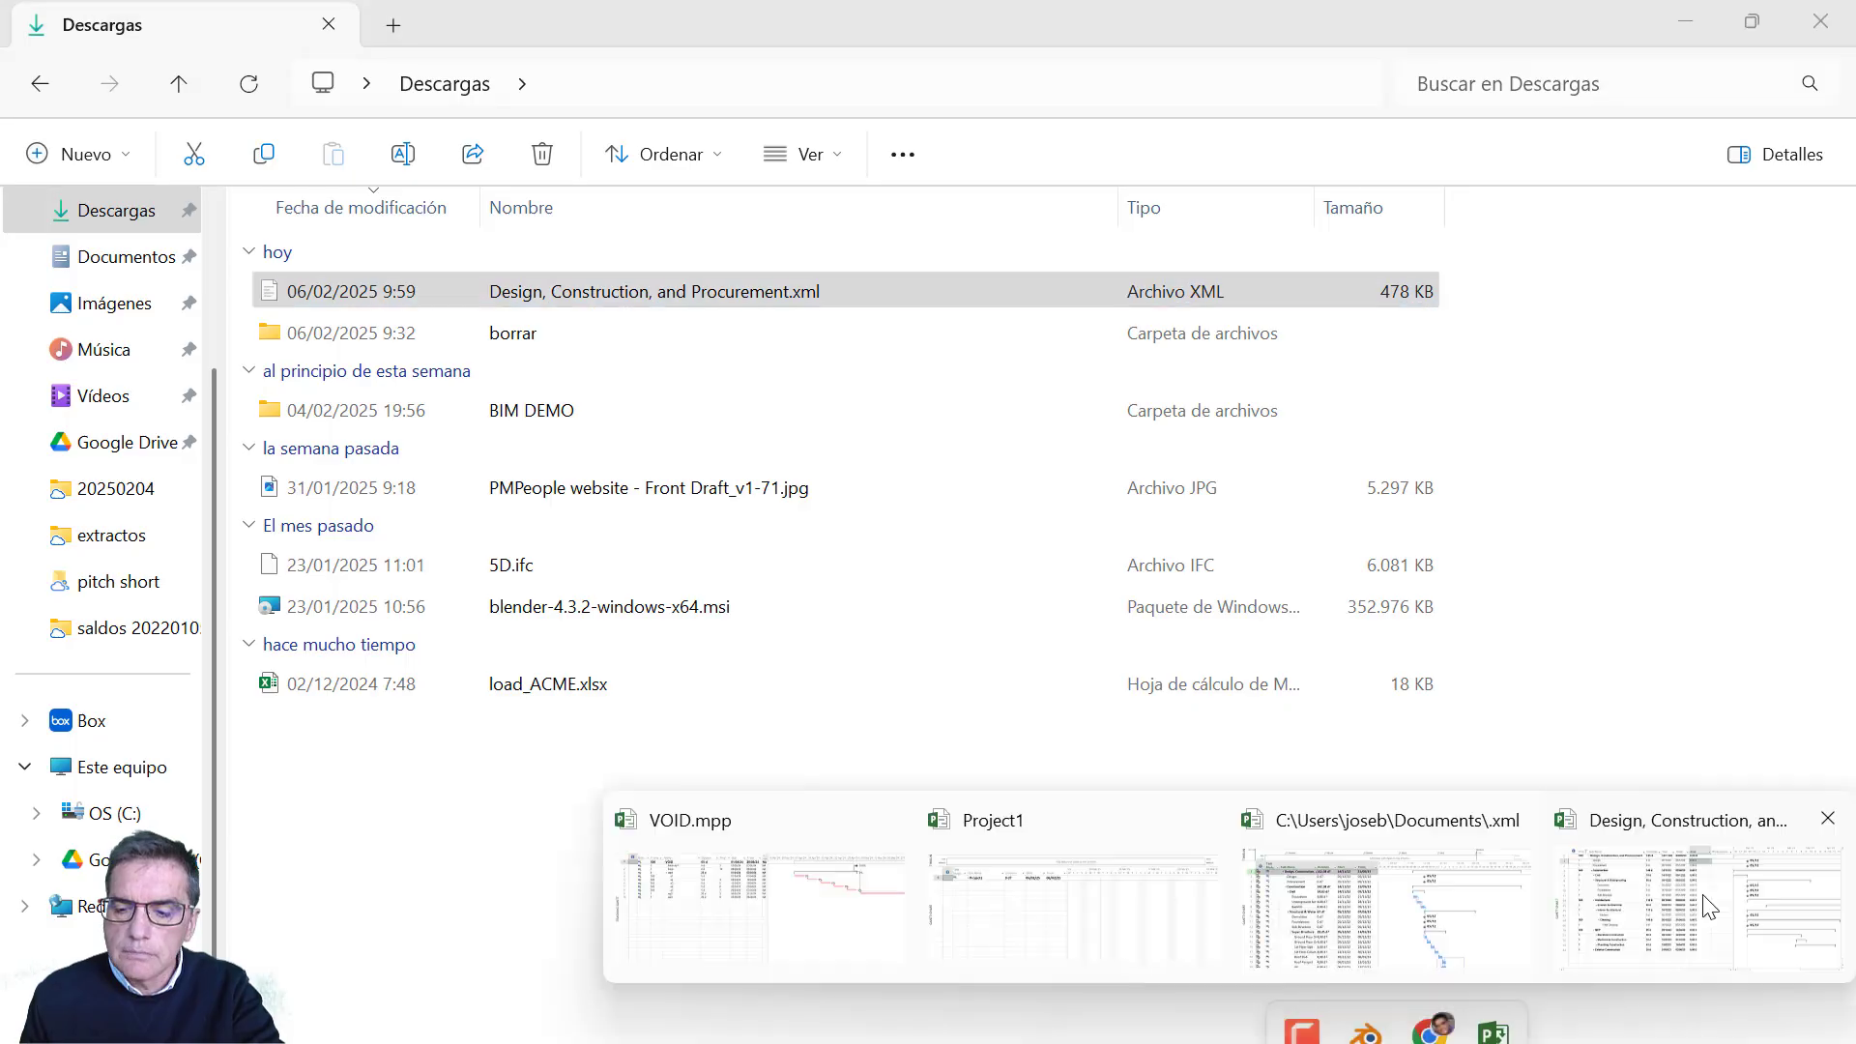
click(1704, 903)
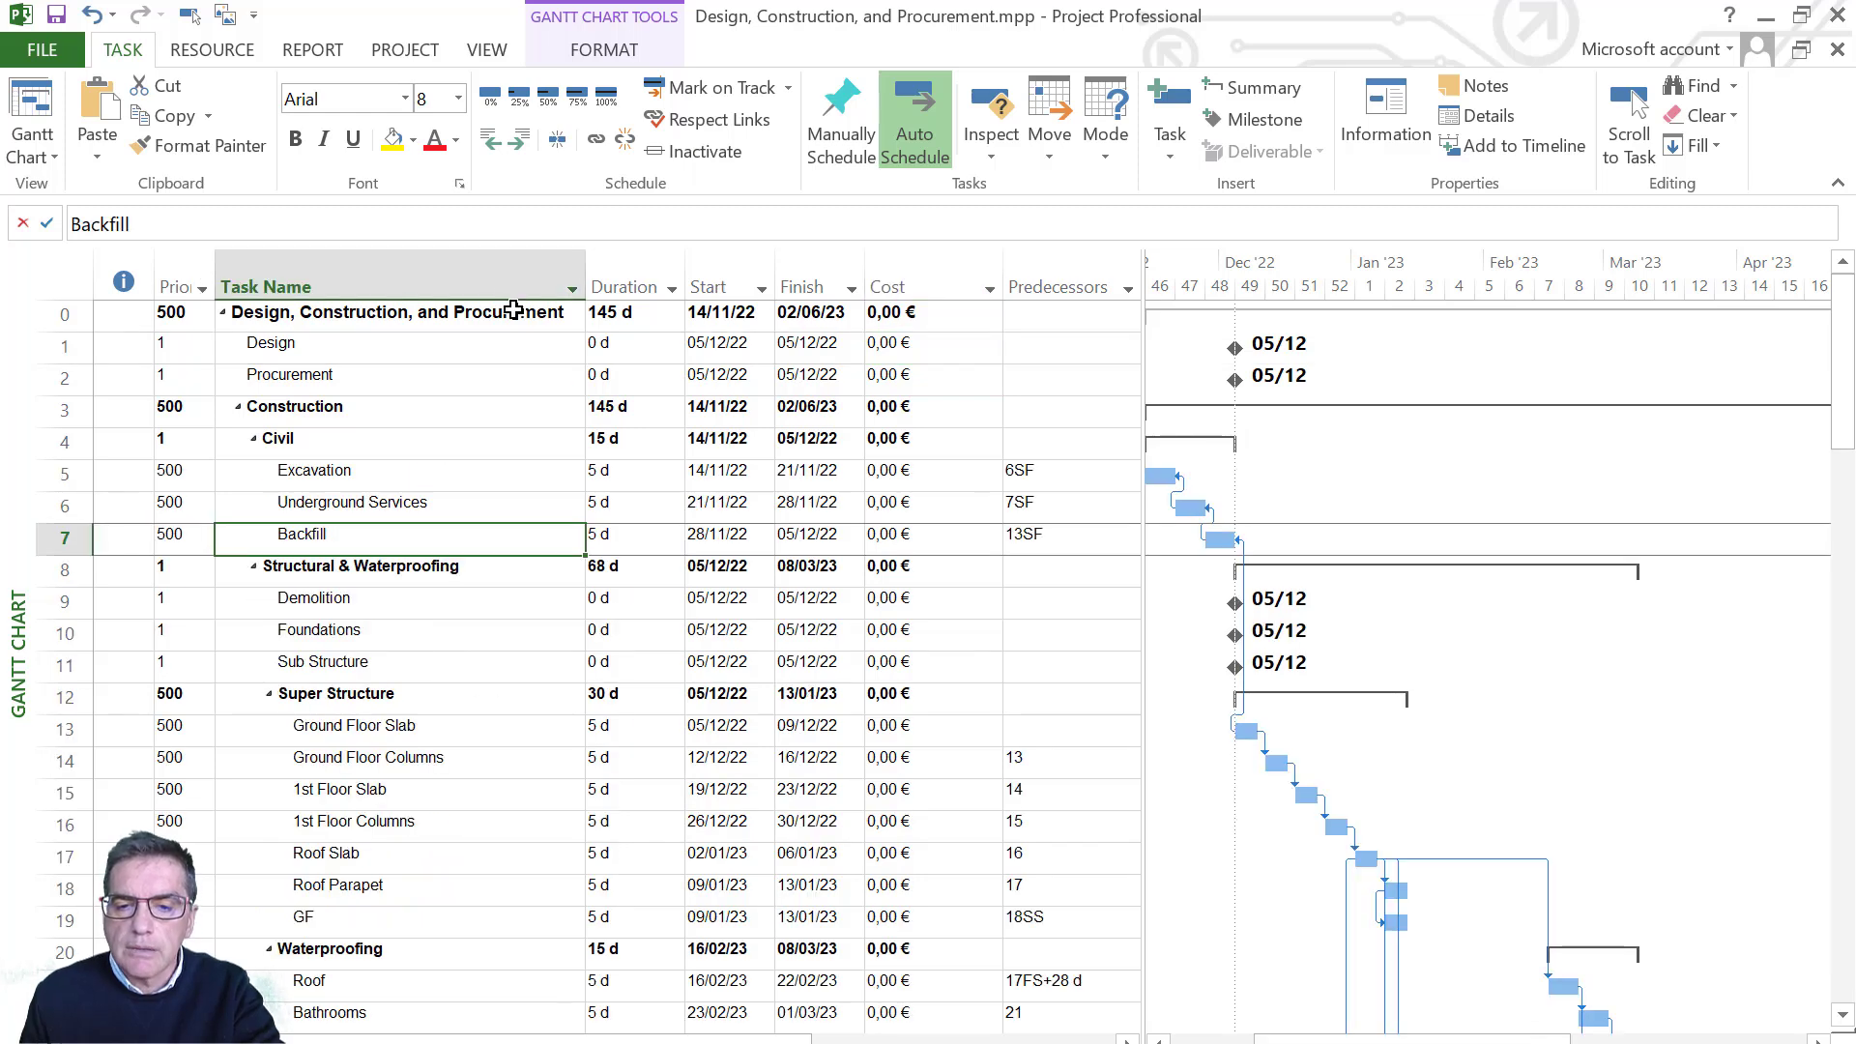
- Try to save the current schedule as the Baseline for the entire project
click(437, 54)
click(817, 160)
click(832, 186)
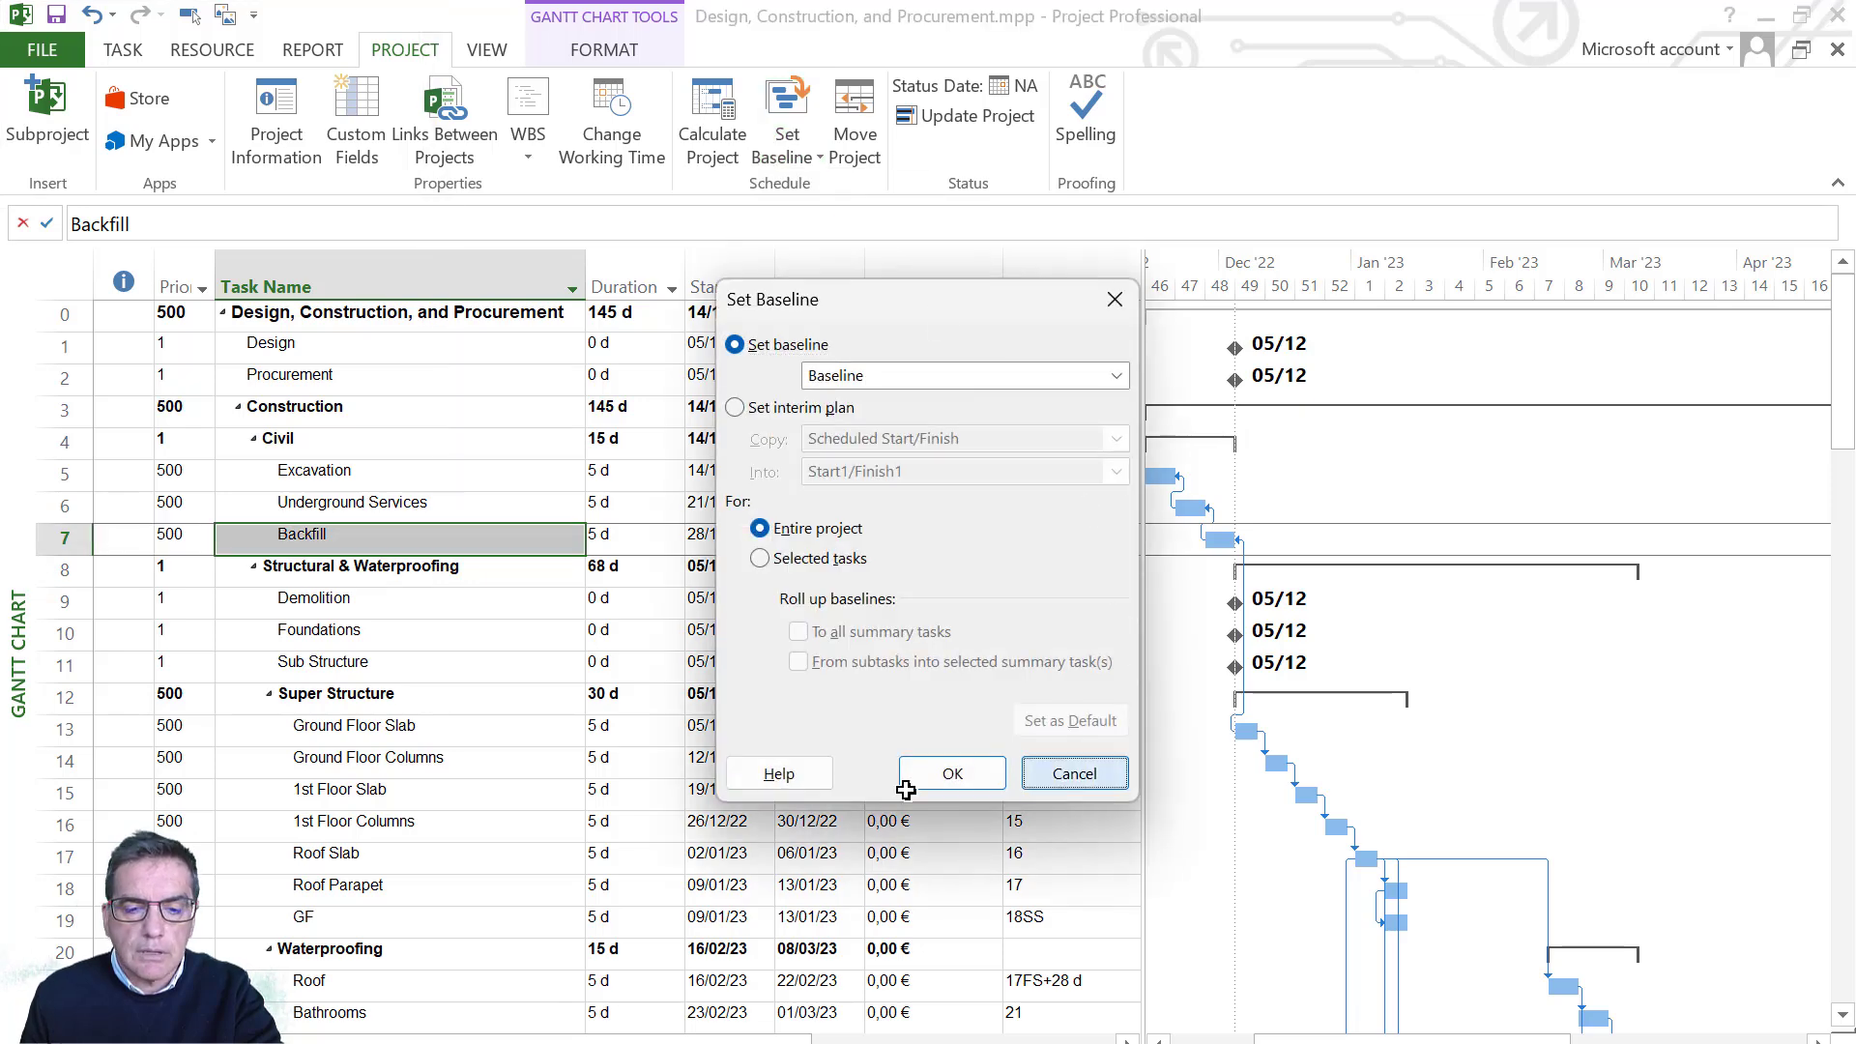
click(952, 773)
- Change to the Tracking Gantt view and bring the Backfill task's bar into the chart area
right_click(44, 665)
right_click(17, 667)
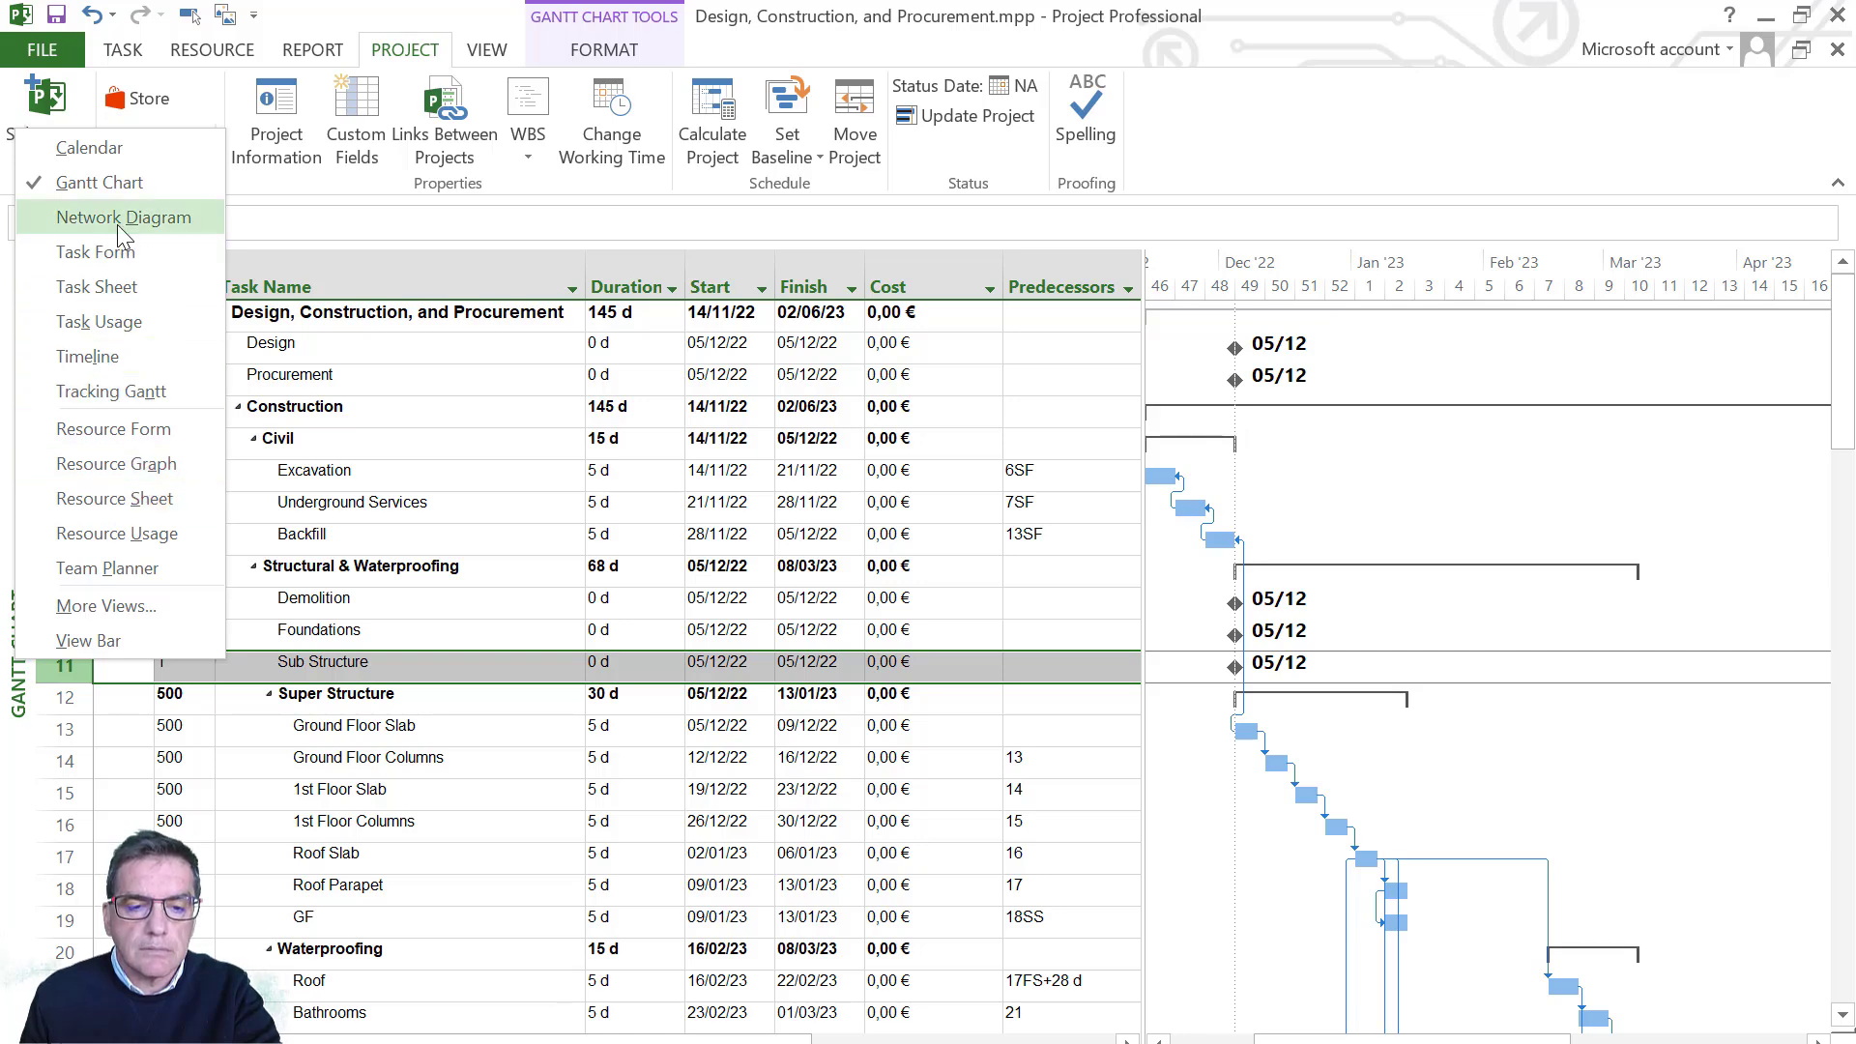
click(143, 389)
click(512, 537)
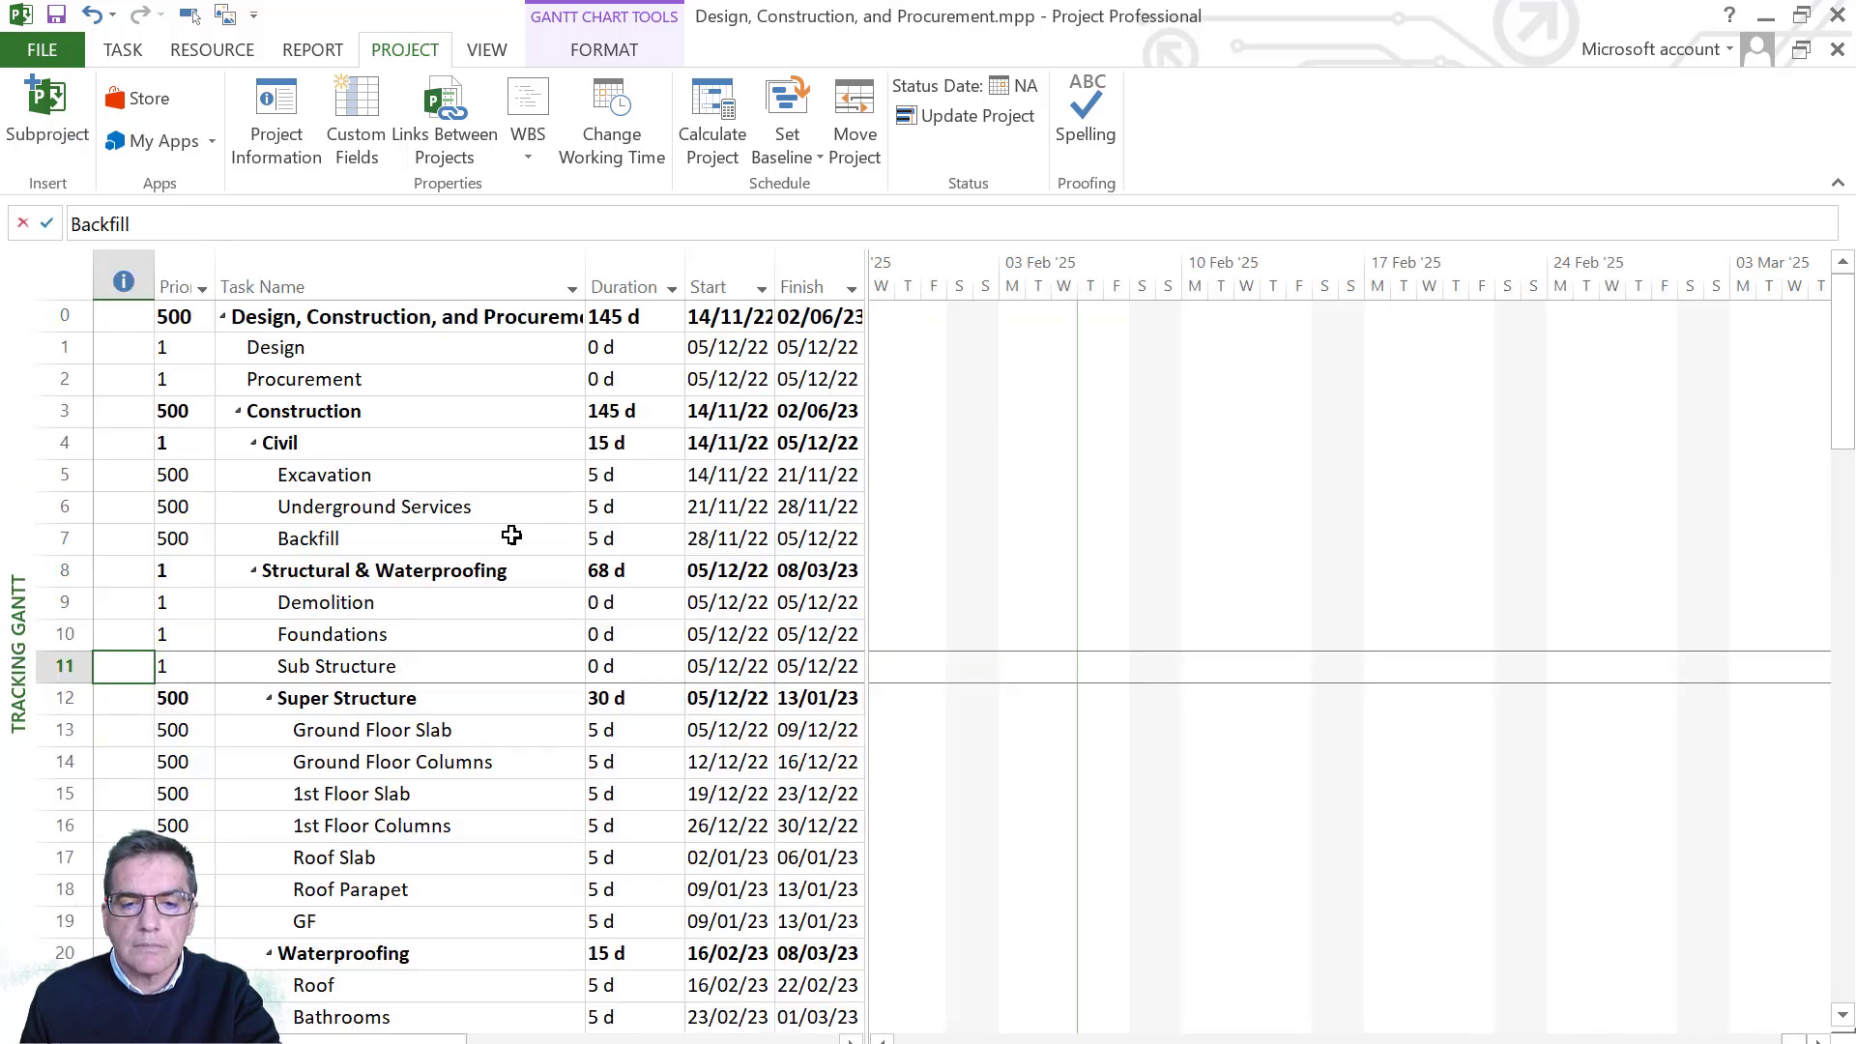
click(190, 17)
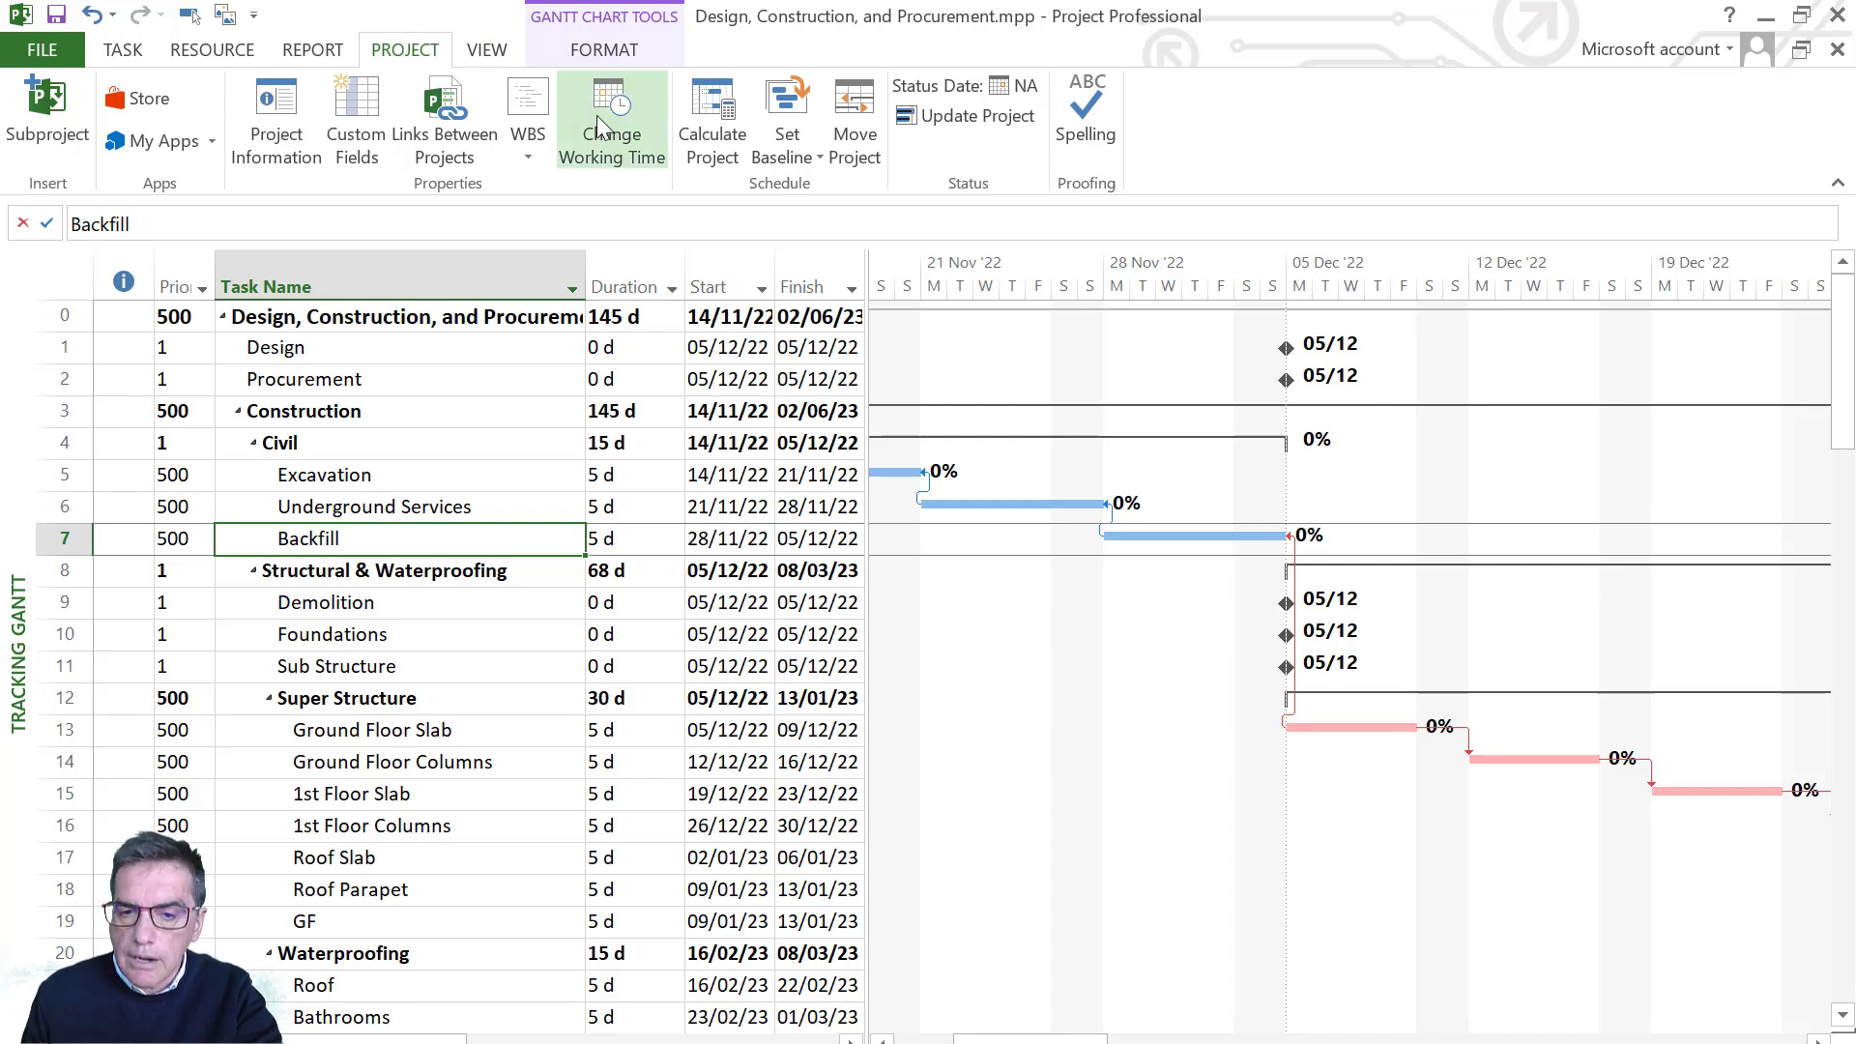
- Set the Baseline for the entire project
click(792, 116)
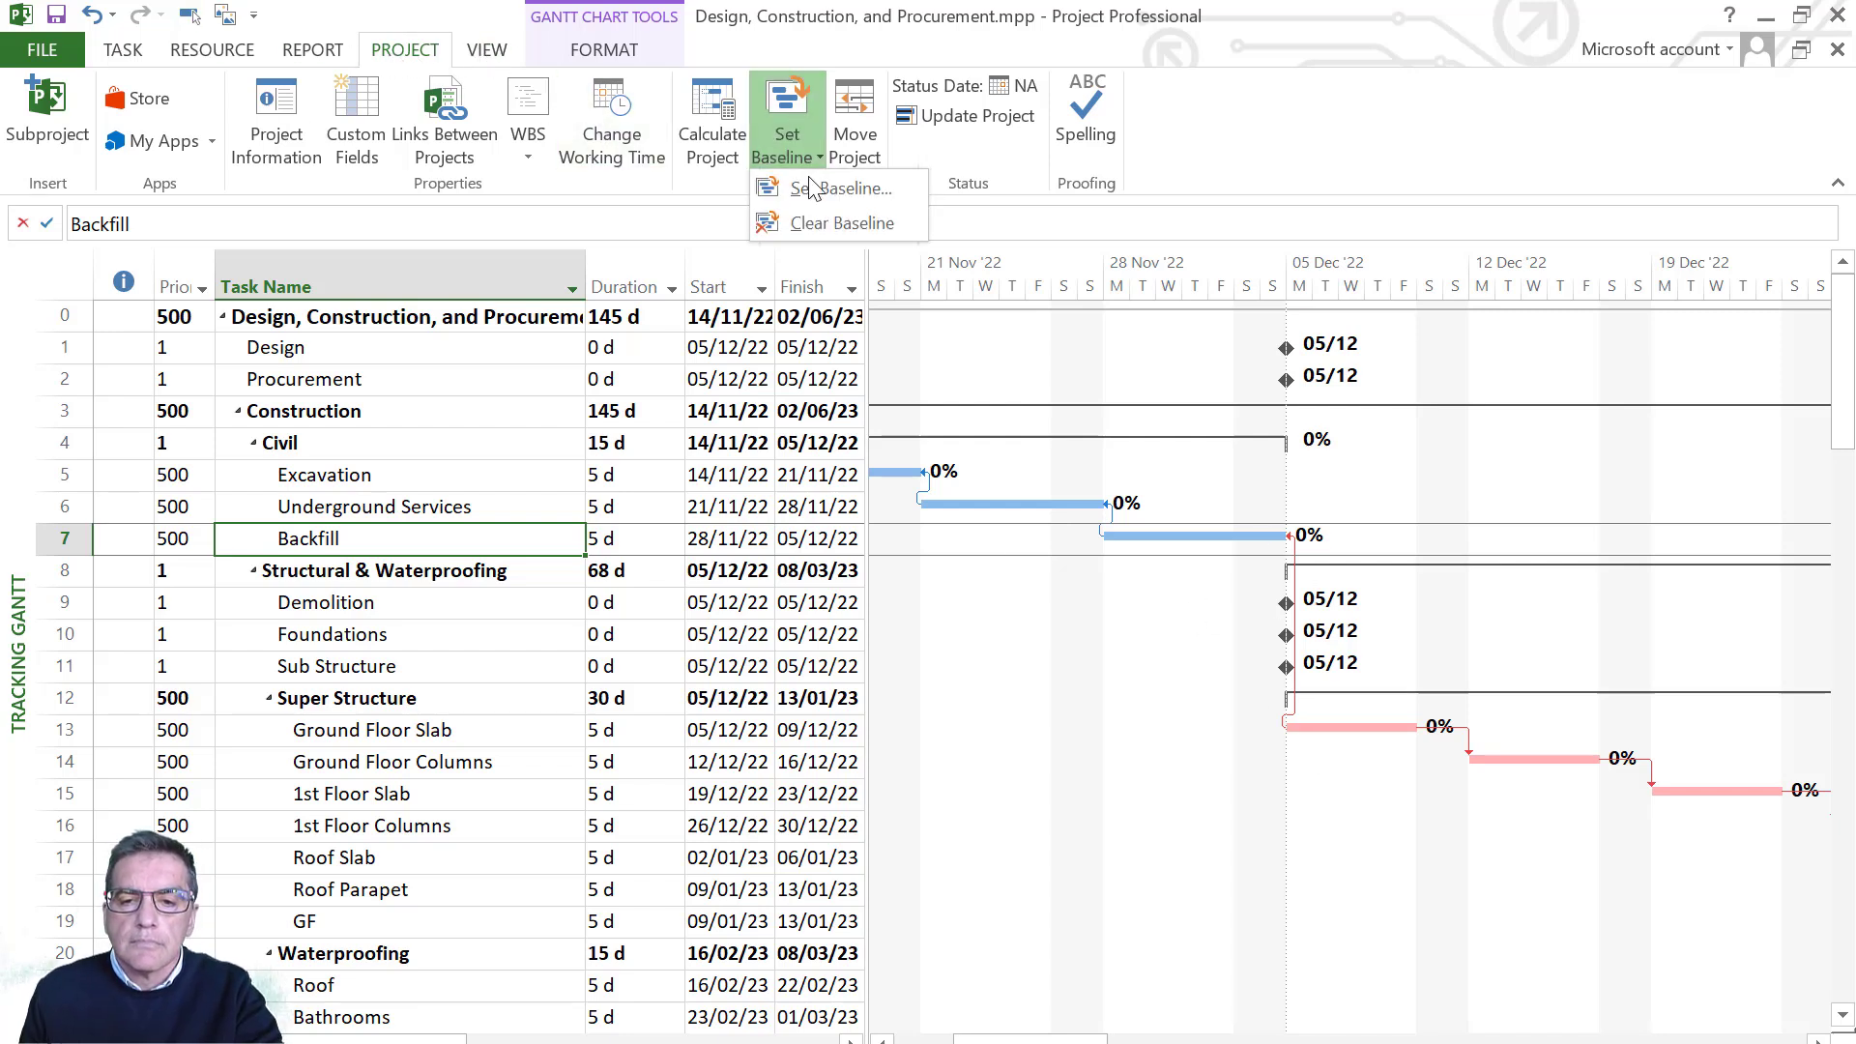
click(826, 188)
click(943, 773)
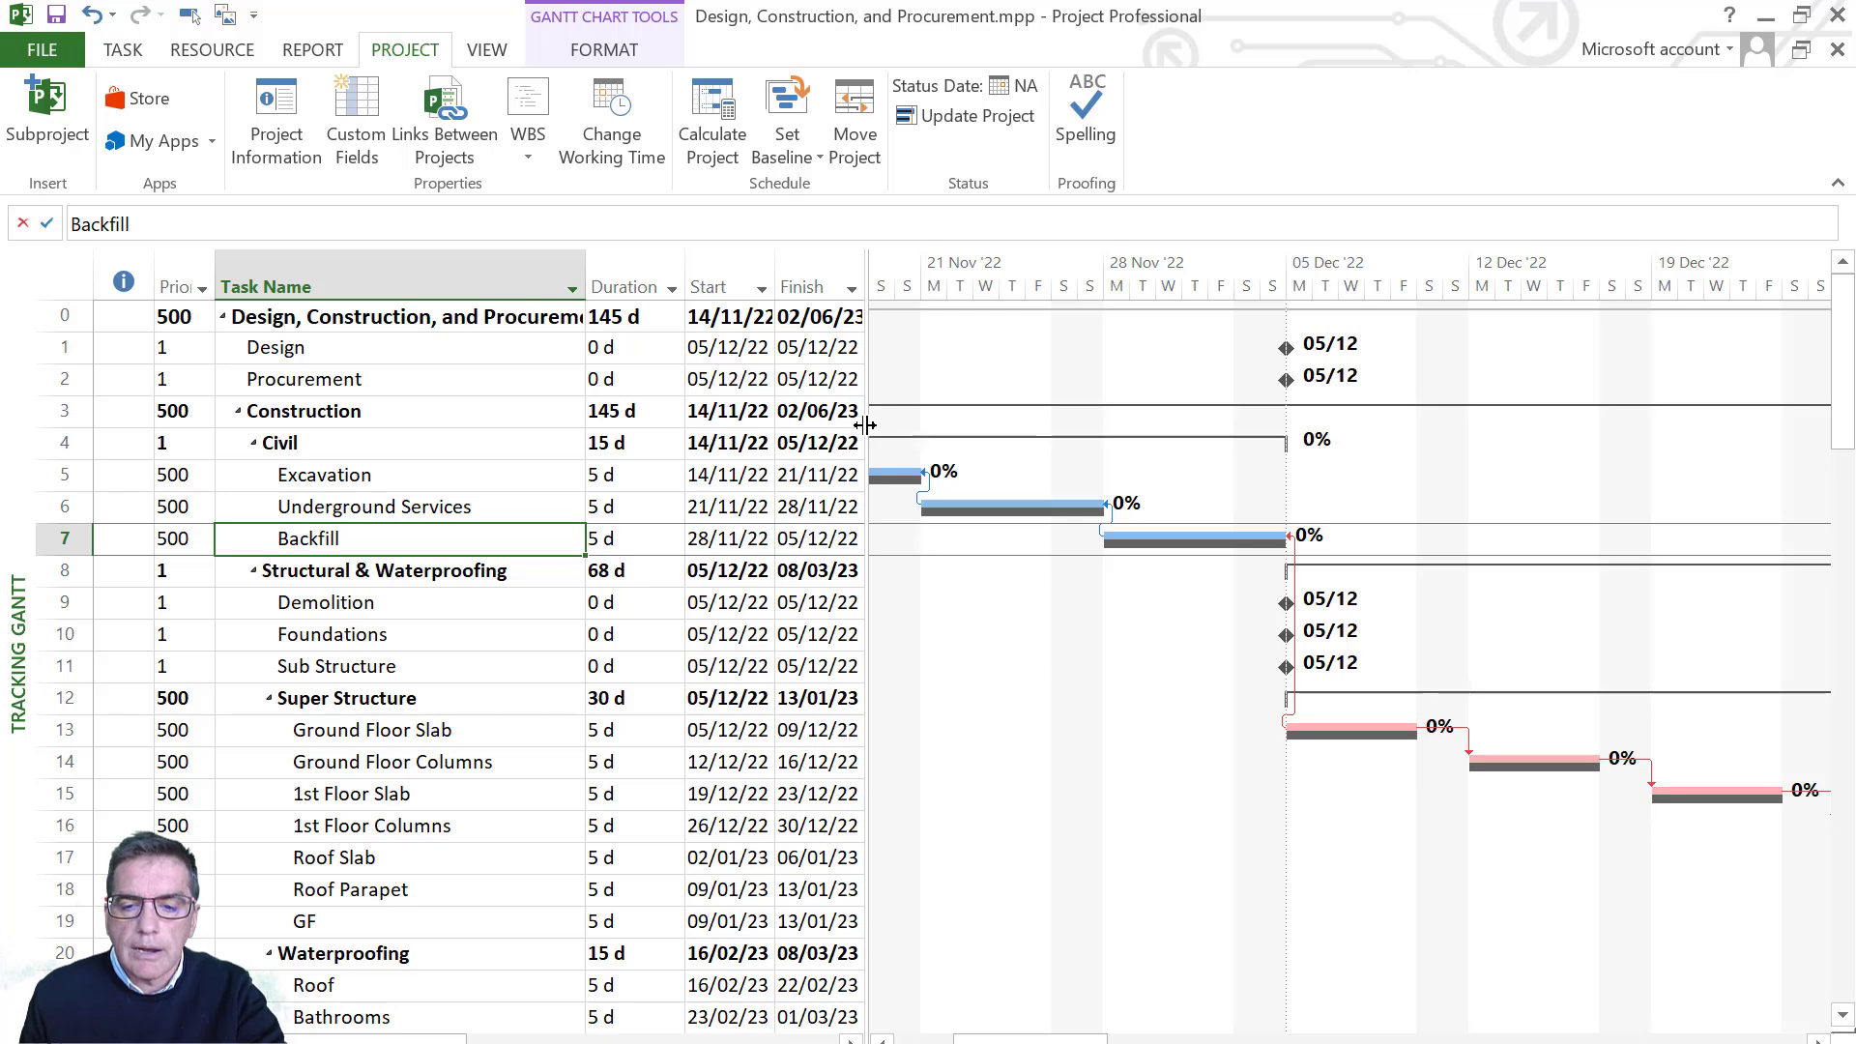
- Widen the task table and insert an Actual Start column before the Start column
drag(871, 426, 1032, 427)
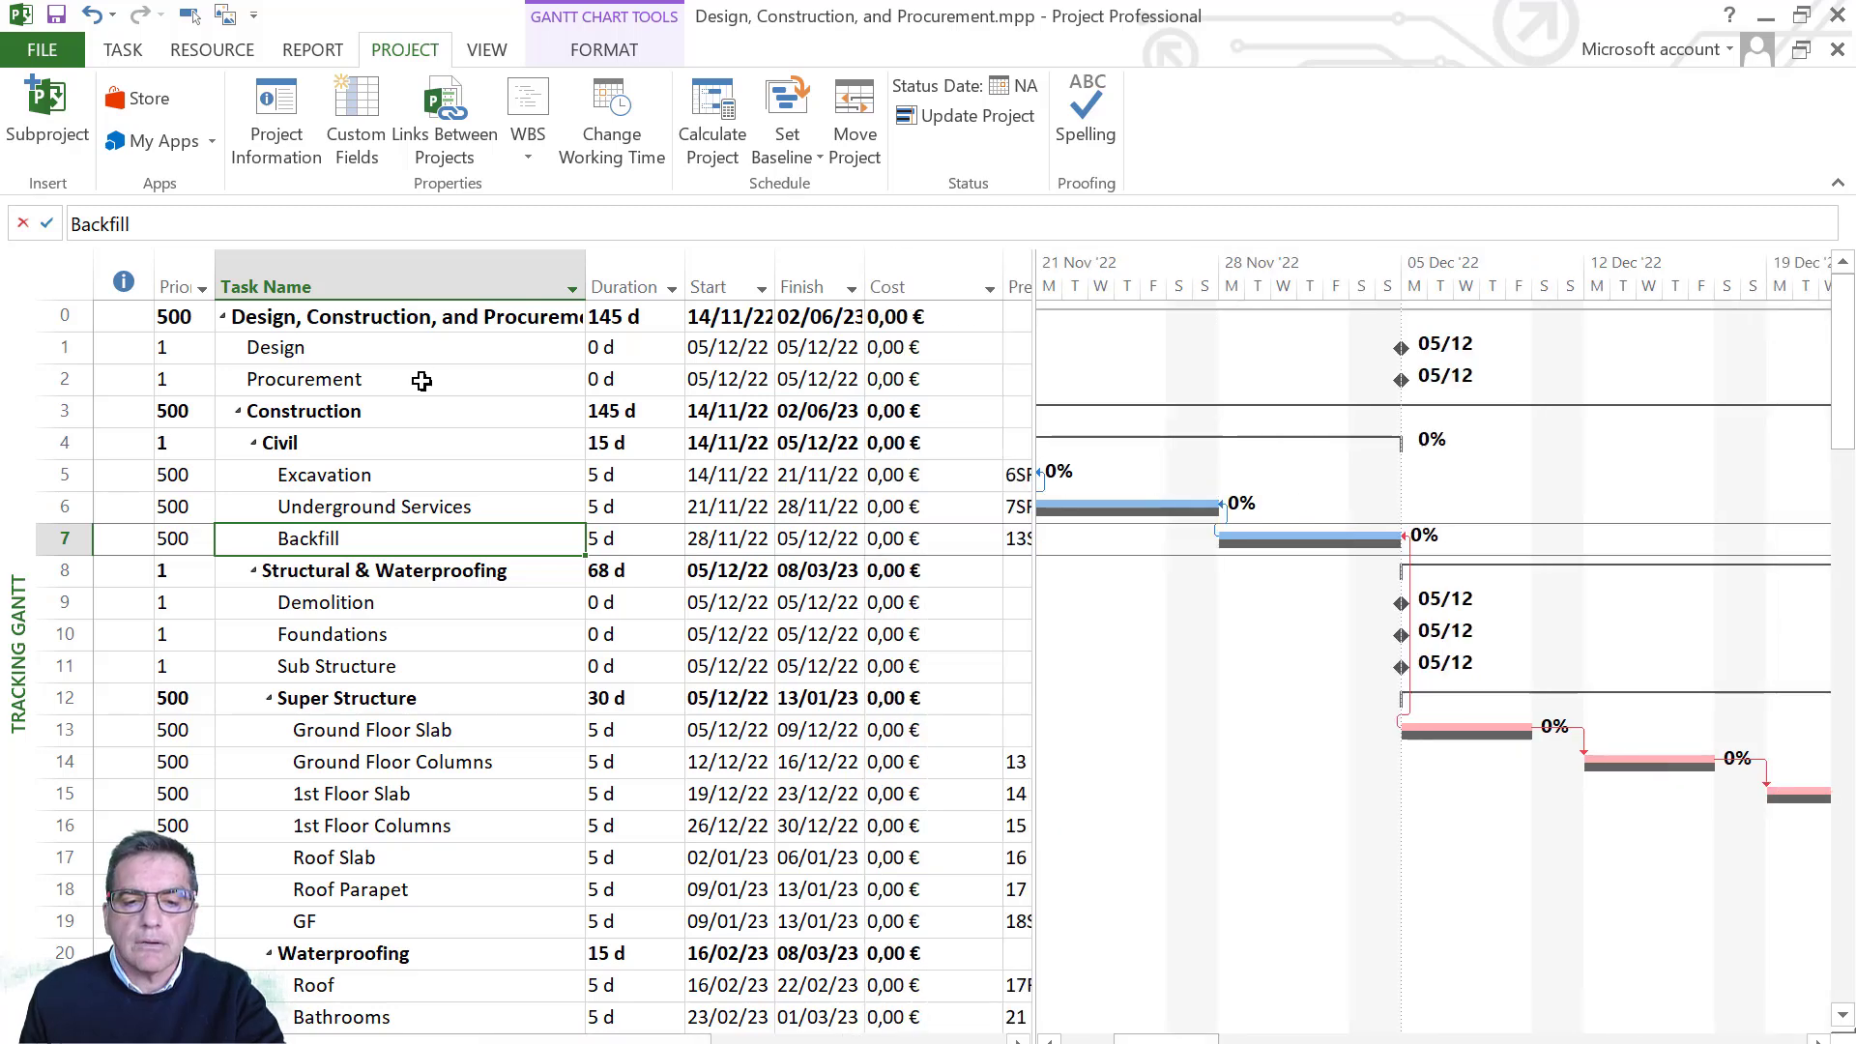
right_click(720, 287)
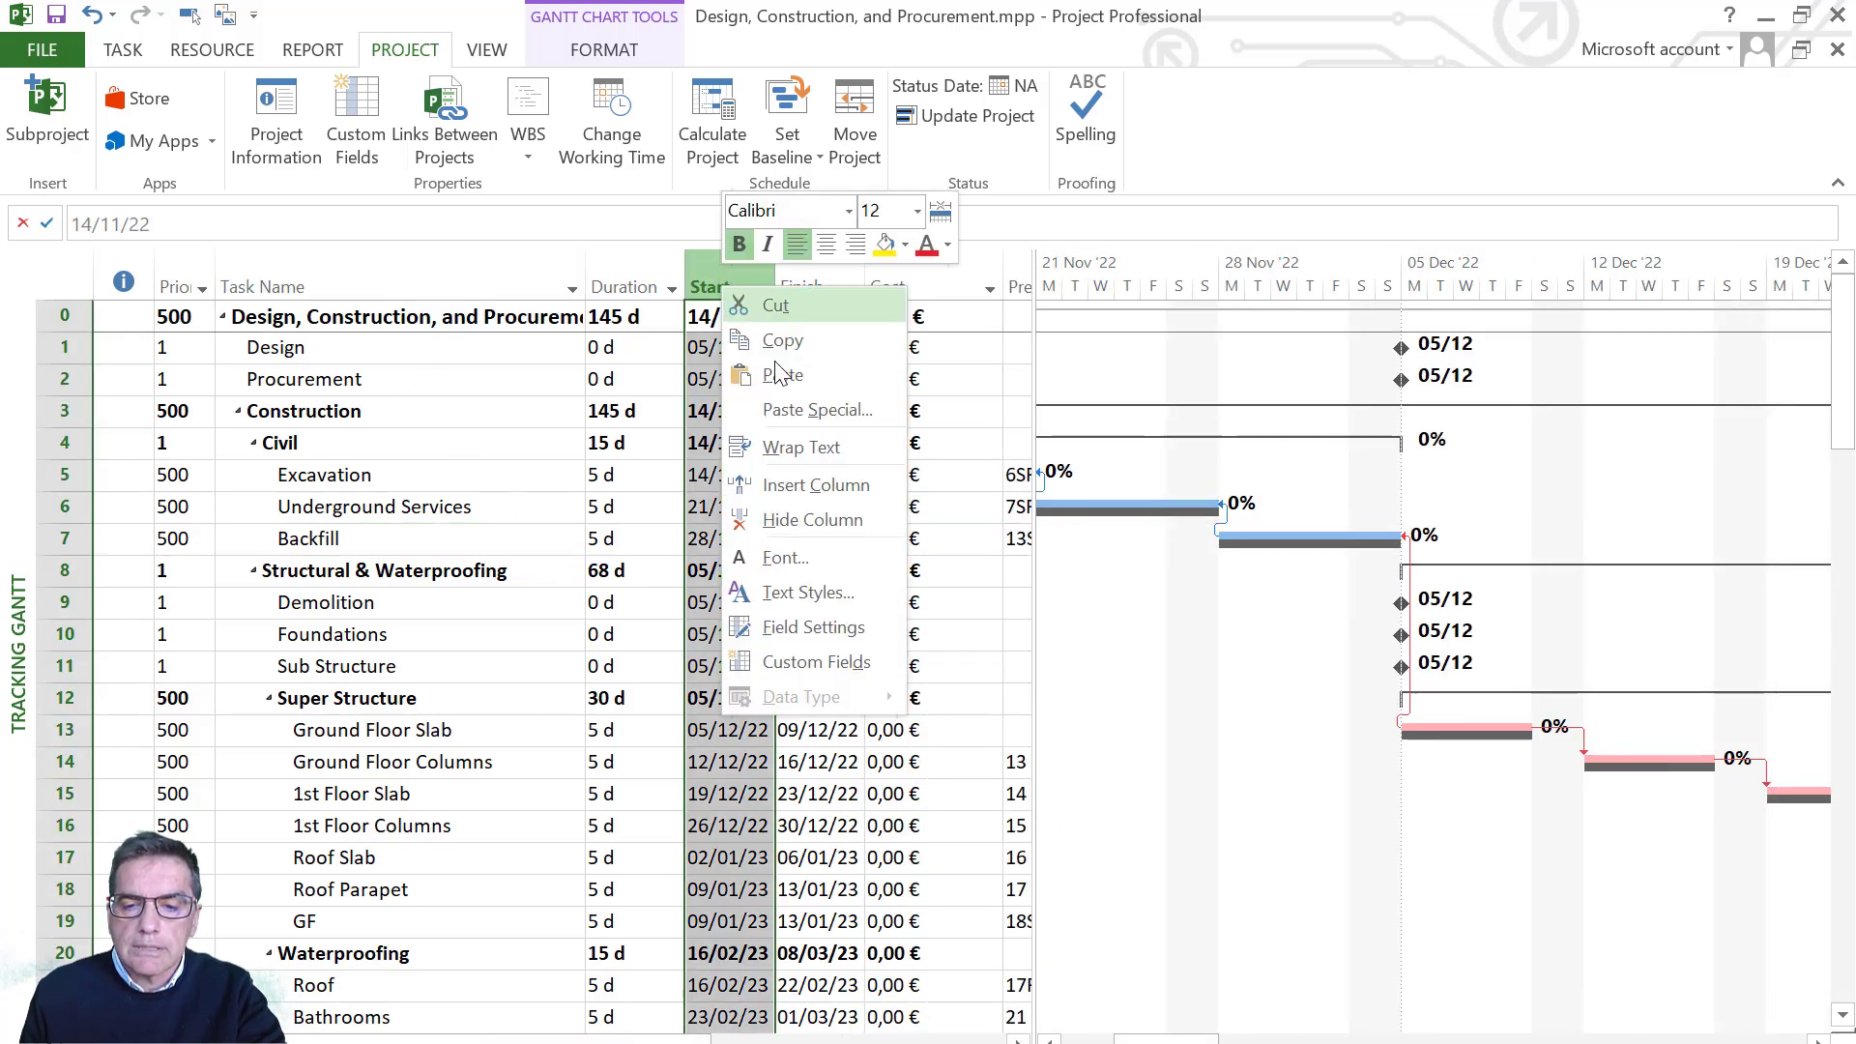
click(824, 484)
text(A)
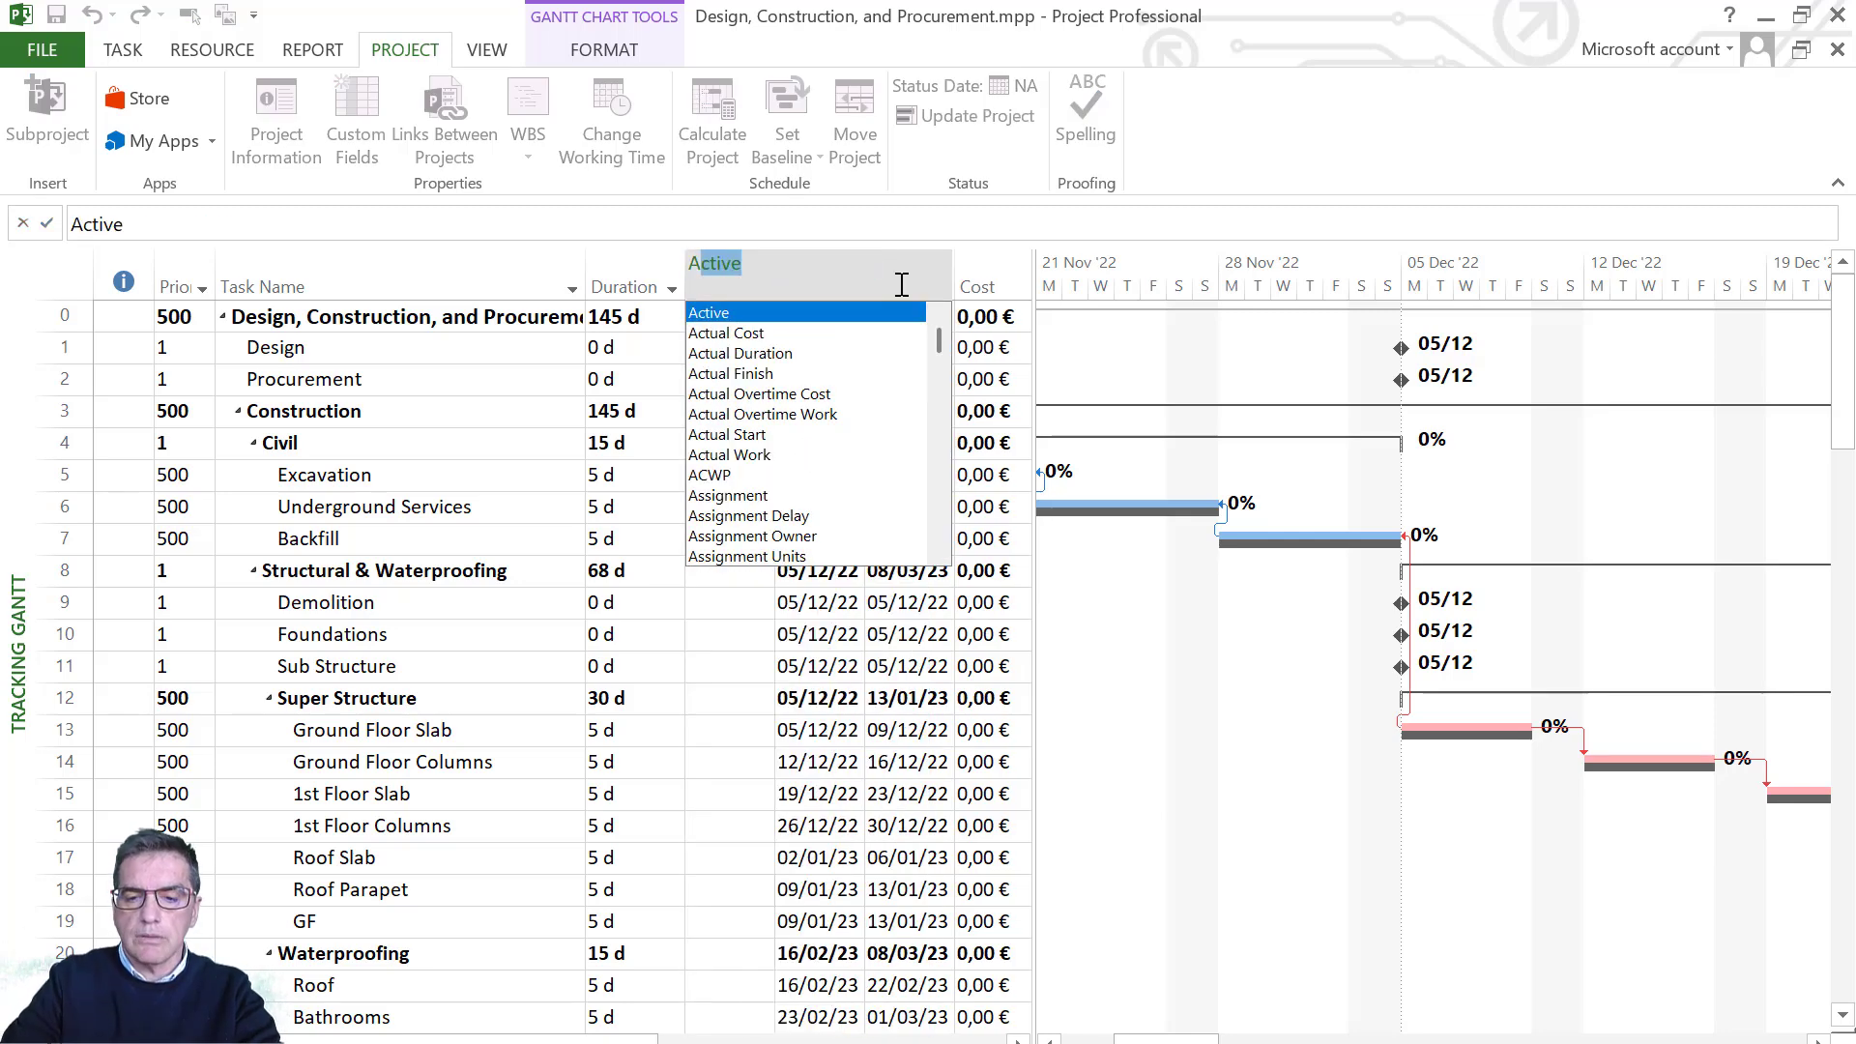
text(CTUal Cost)
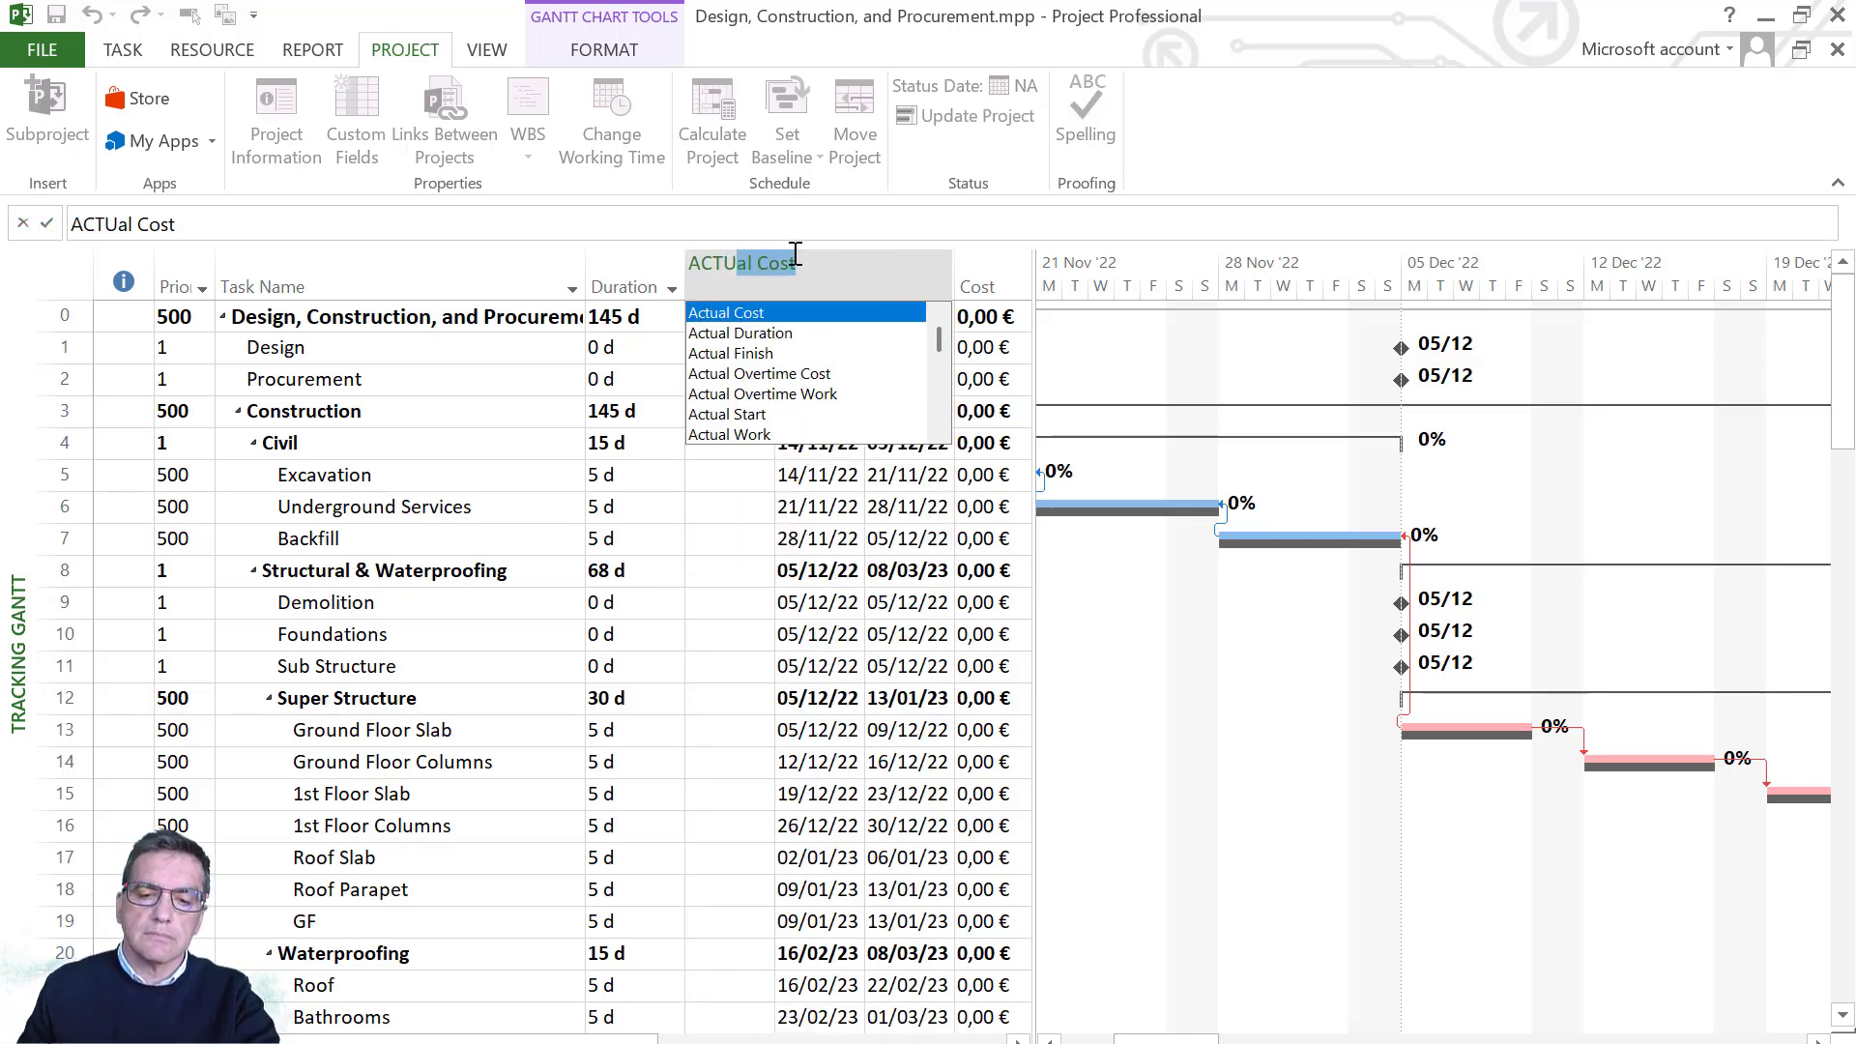
click(764, 415)
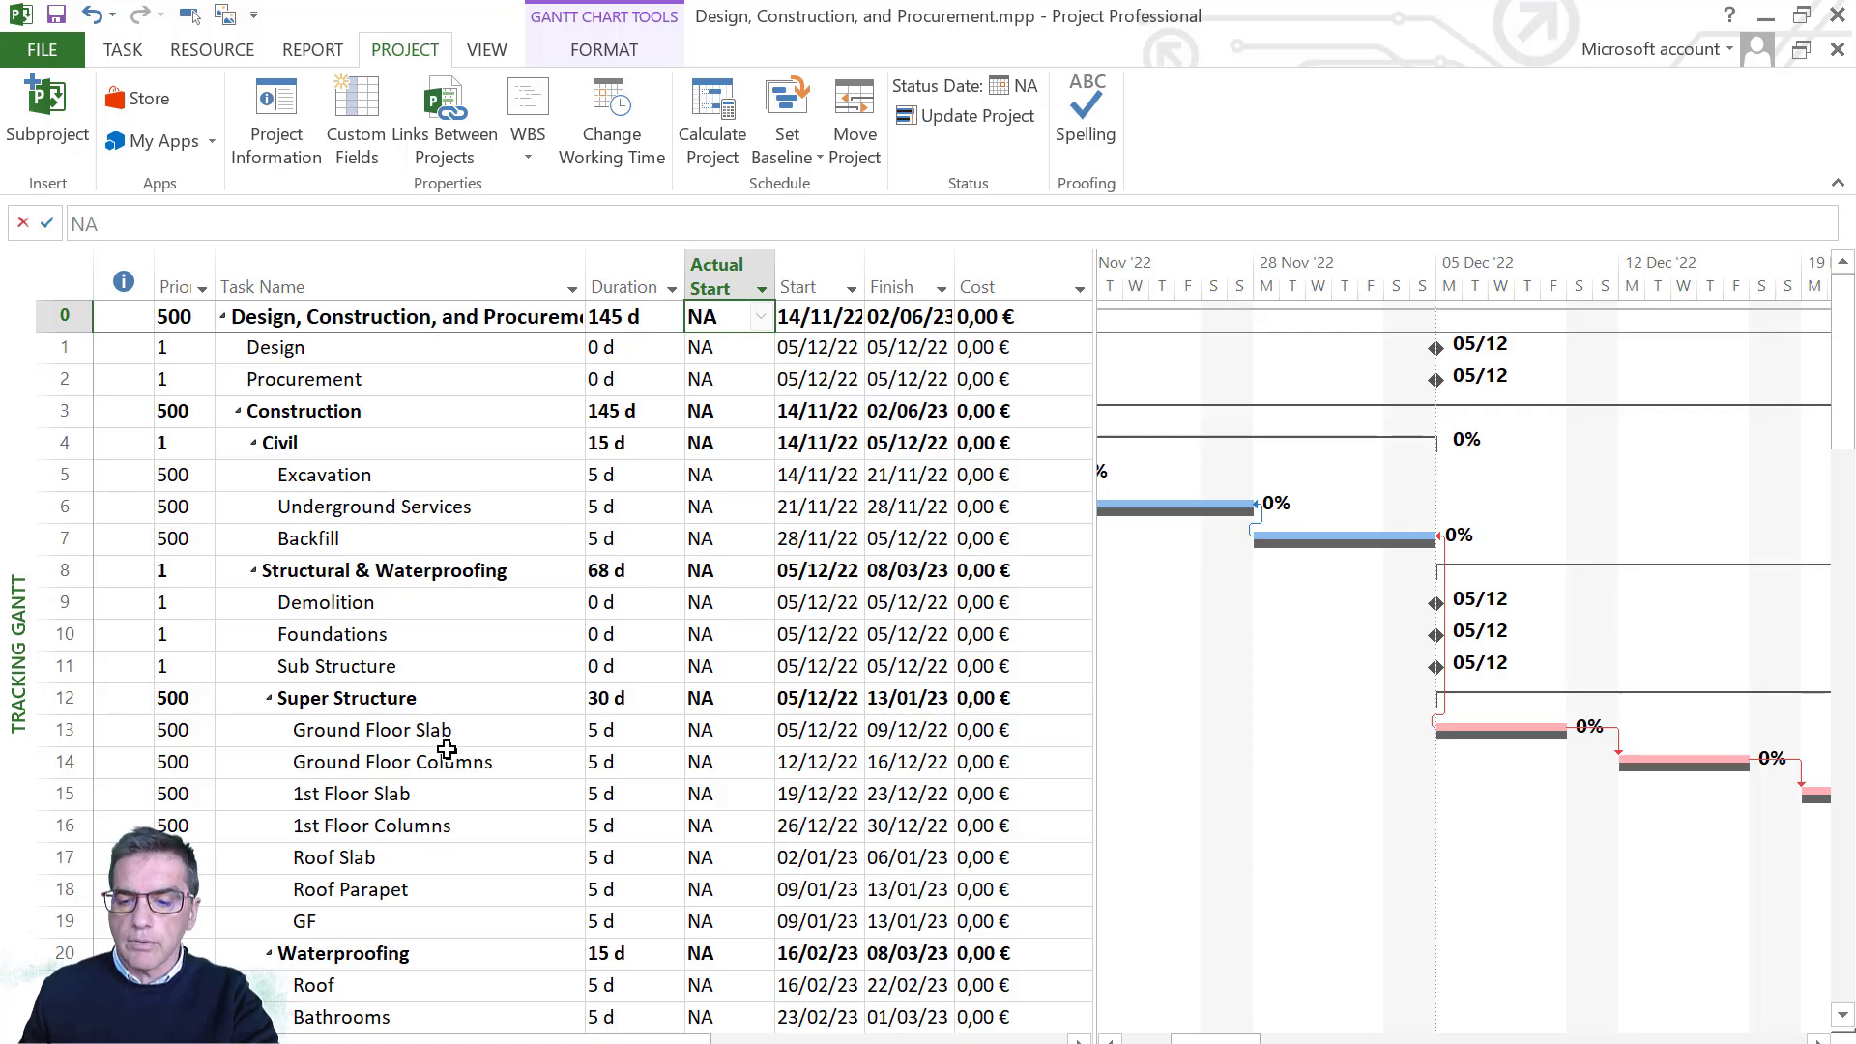
- Set the actual start of the Ground Floor Slab task to 09/01/23
click(818, 731)
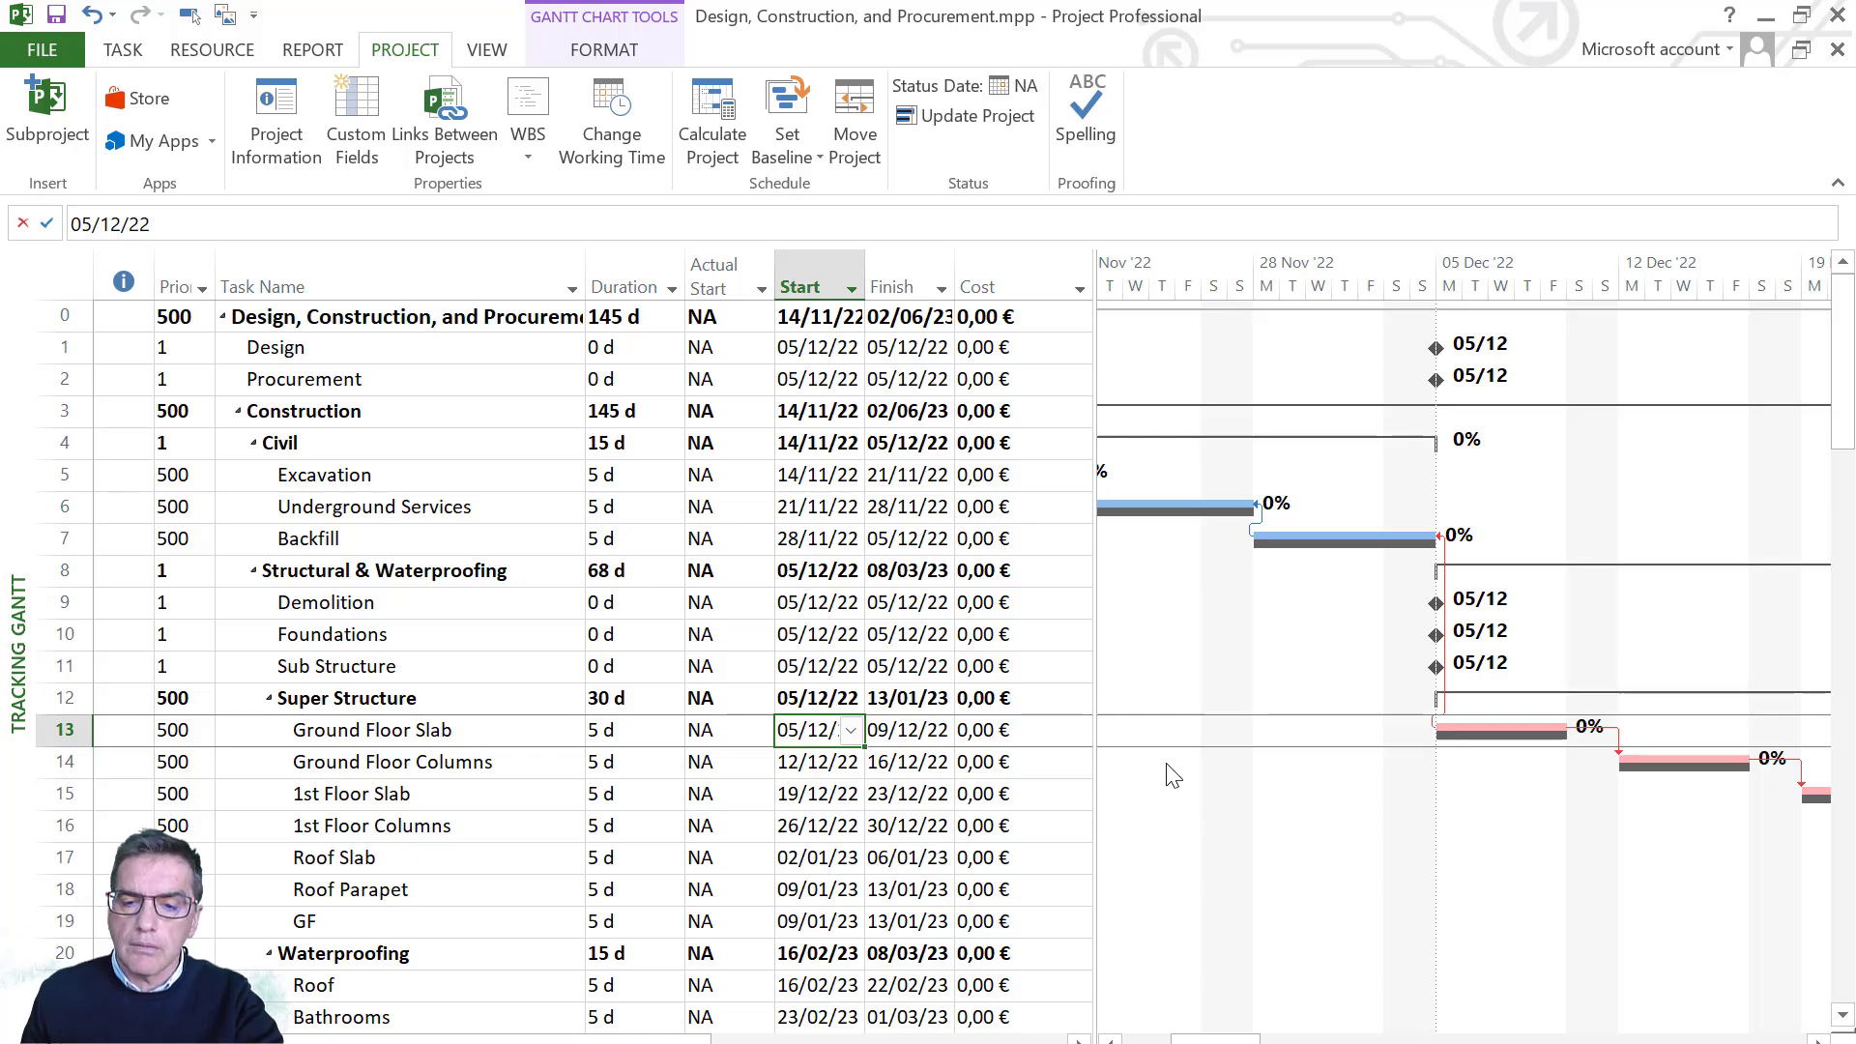
click(747, 730)
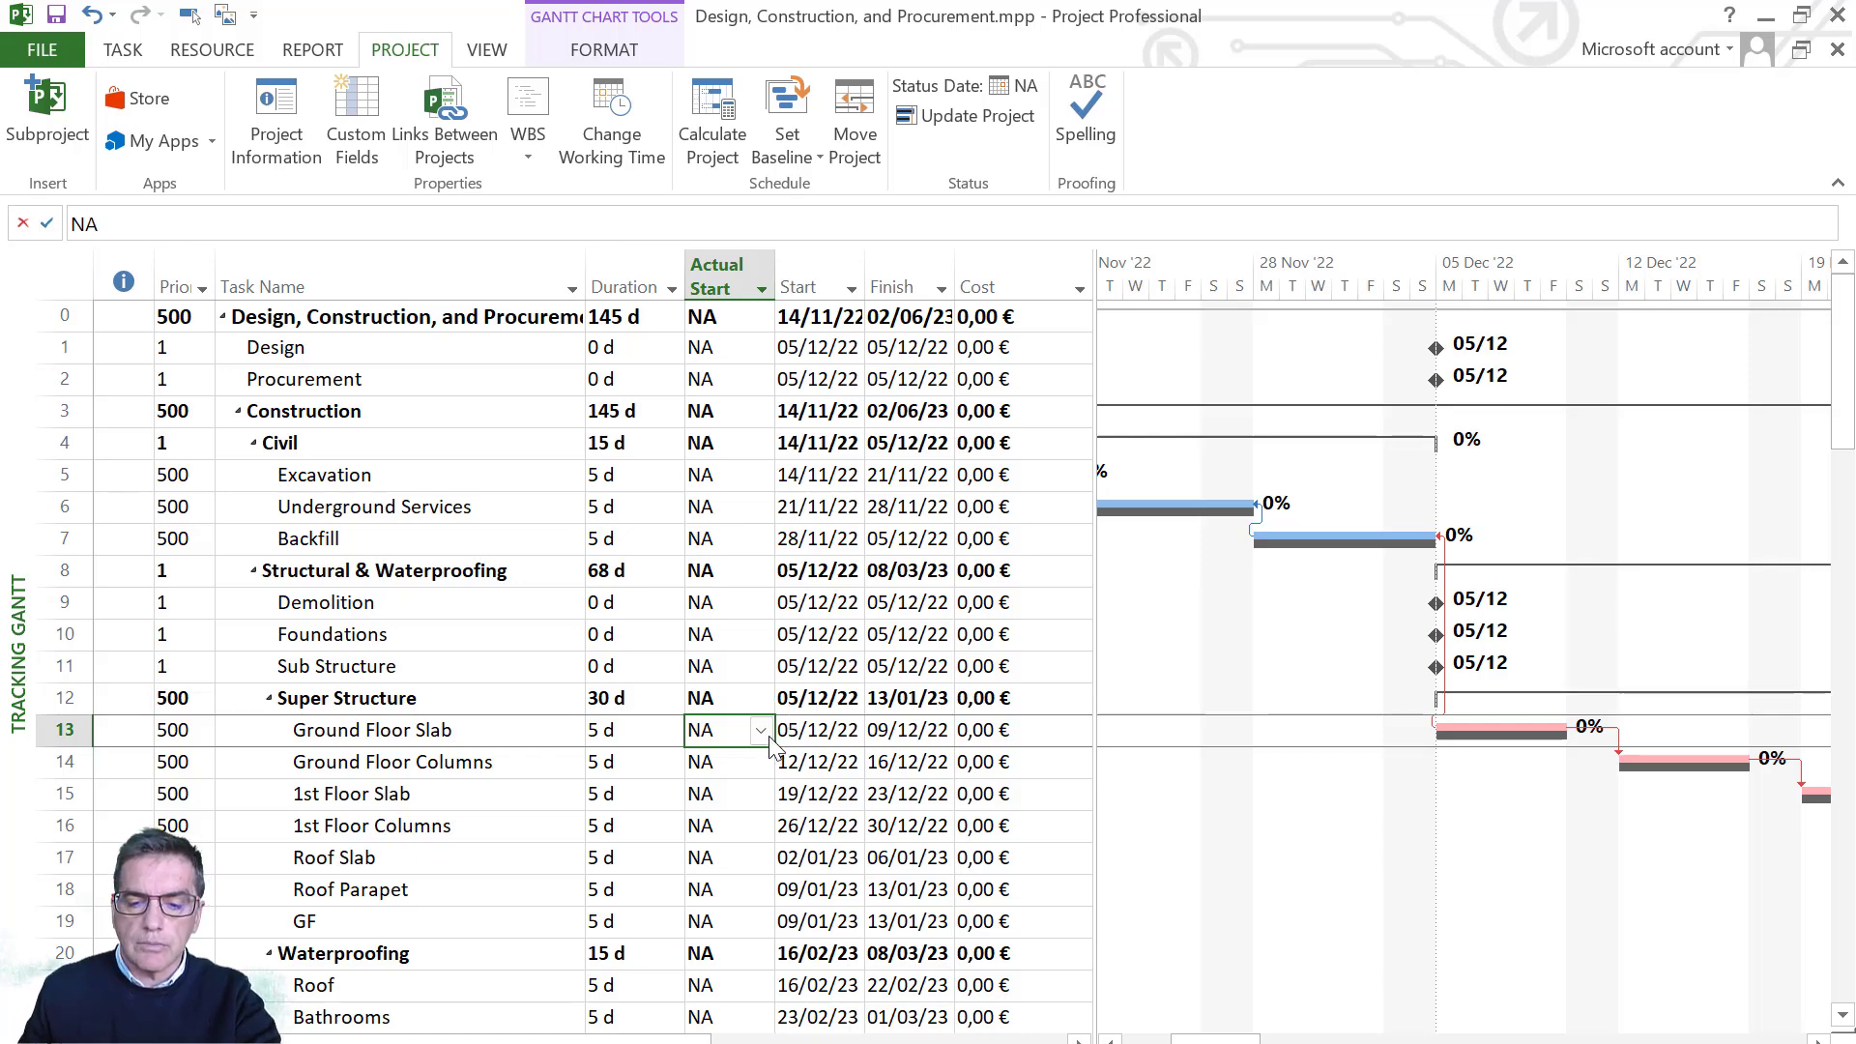
click(761, 731)
click(760, 762)
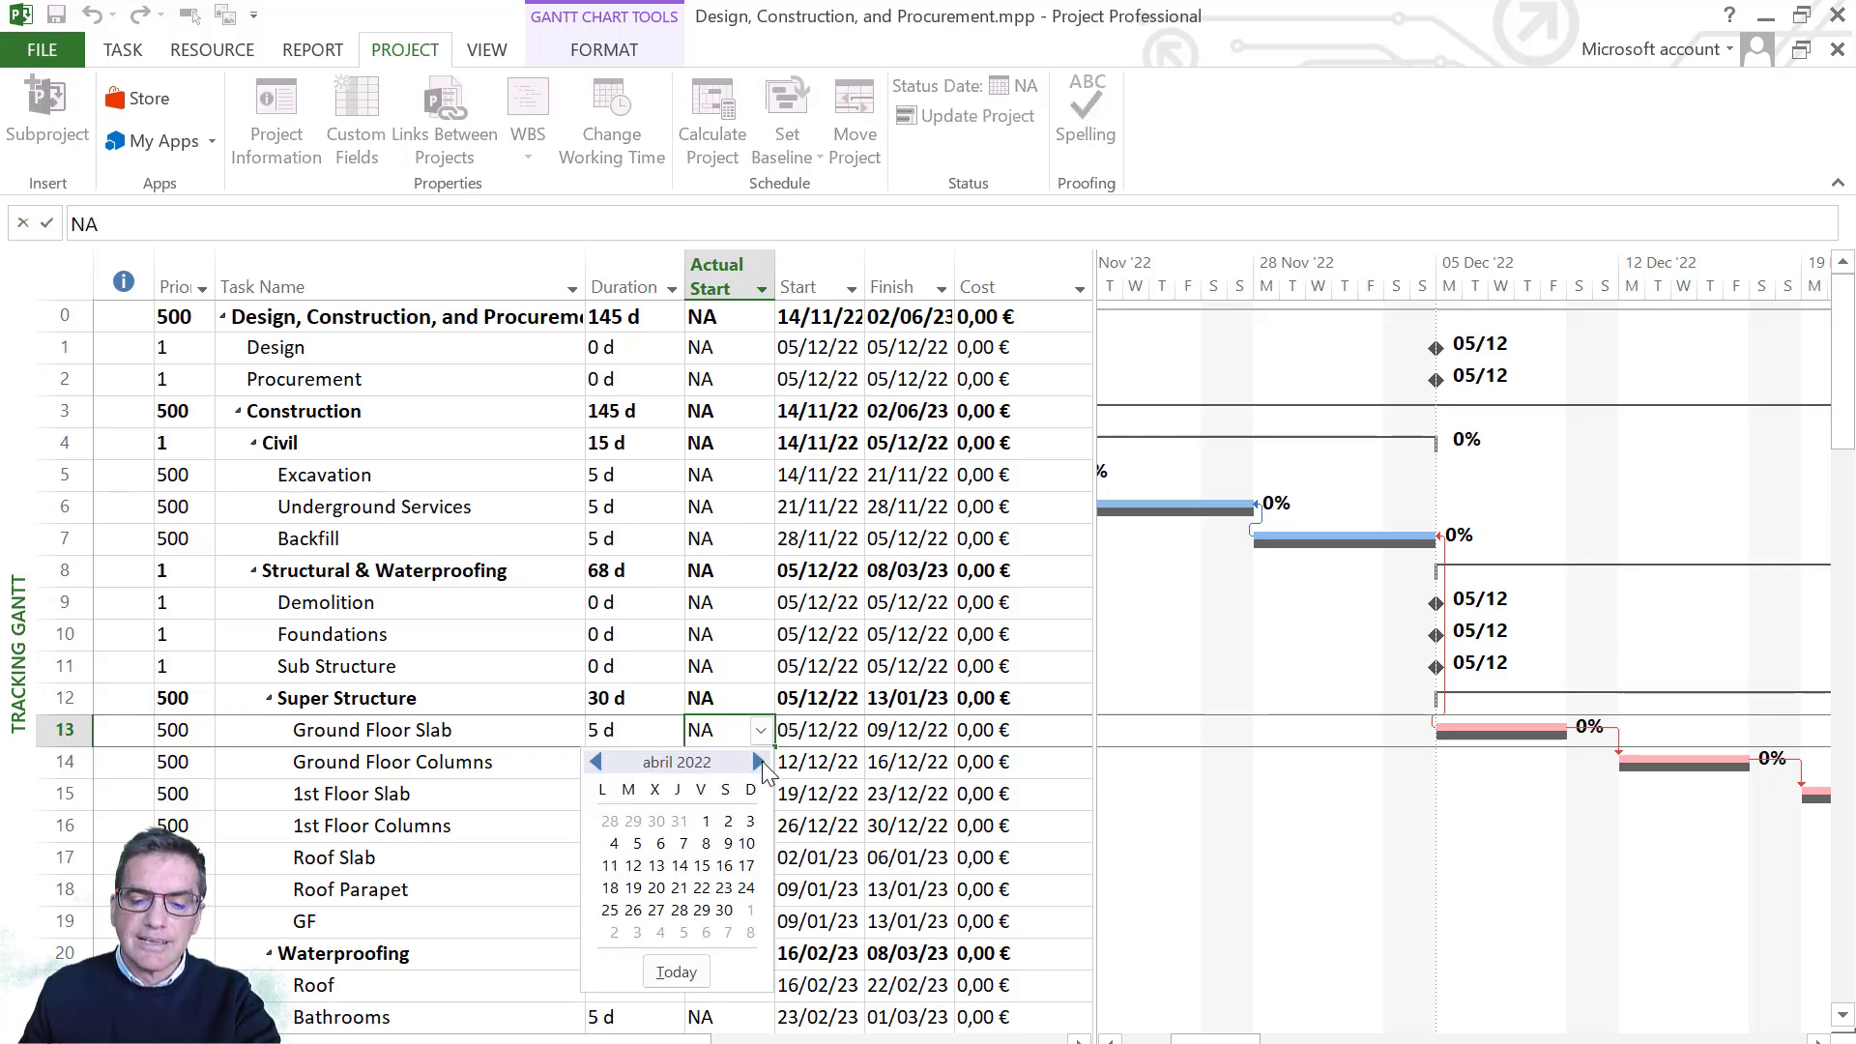
click(760, 762)
click(760, 761)
click(759, 761)
click(760, 762)
click(760, 762)
click(760, 762)
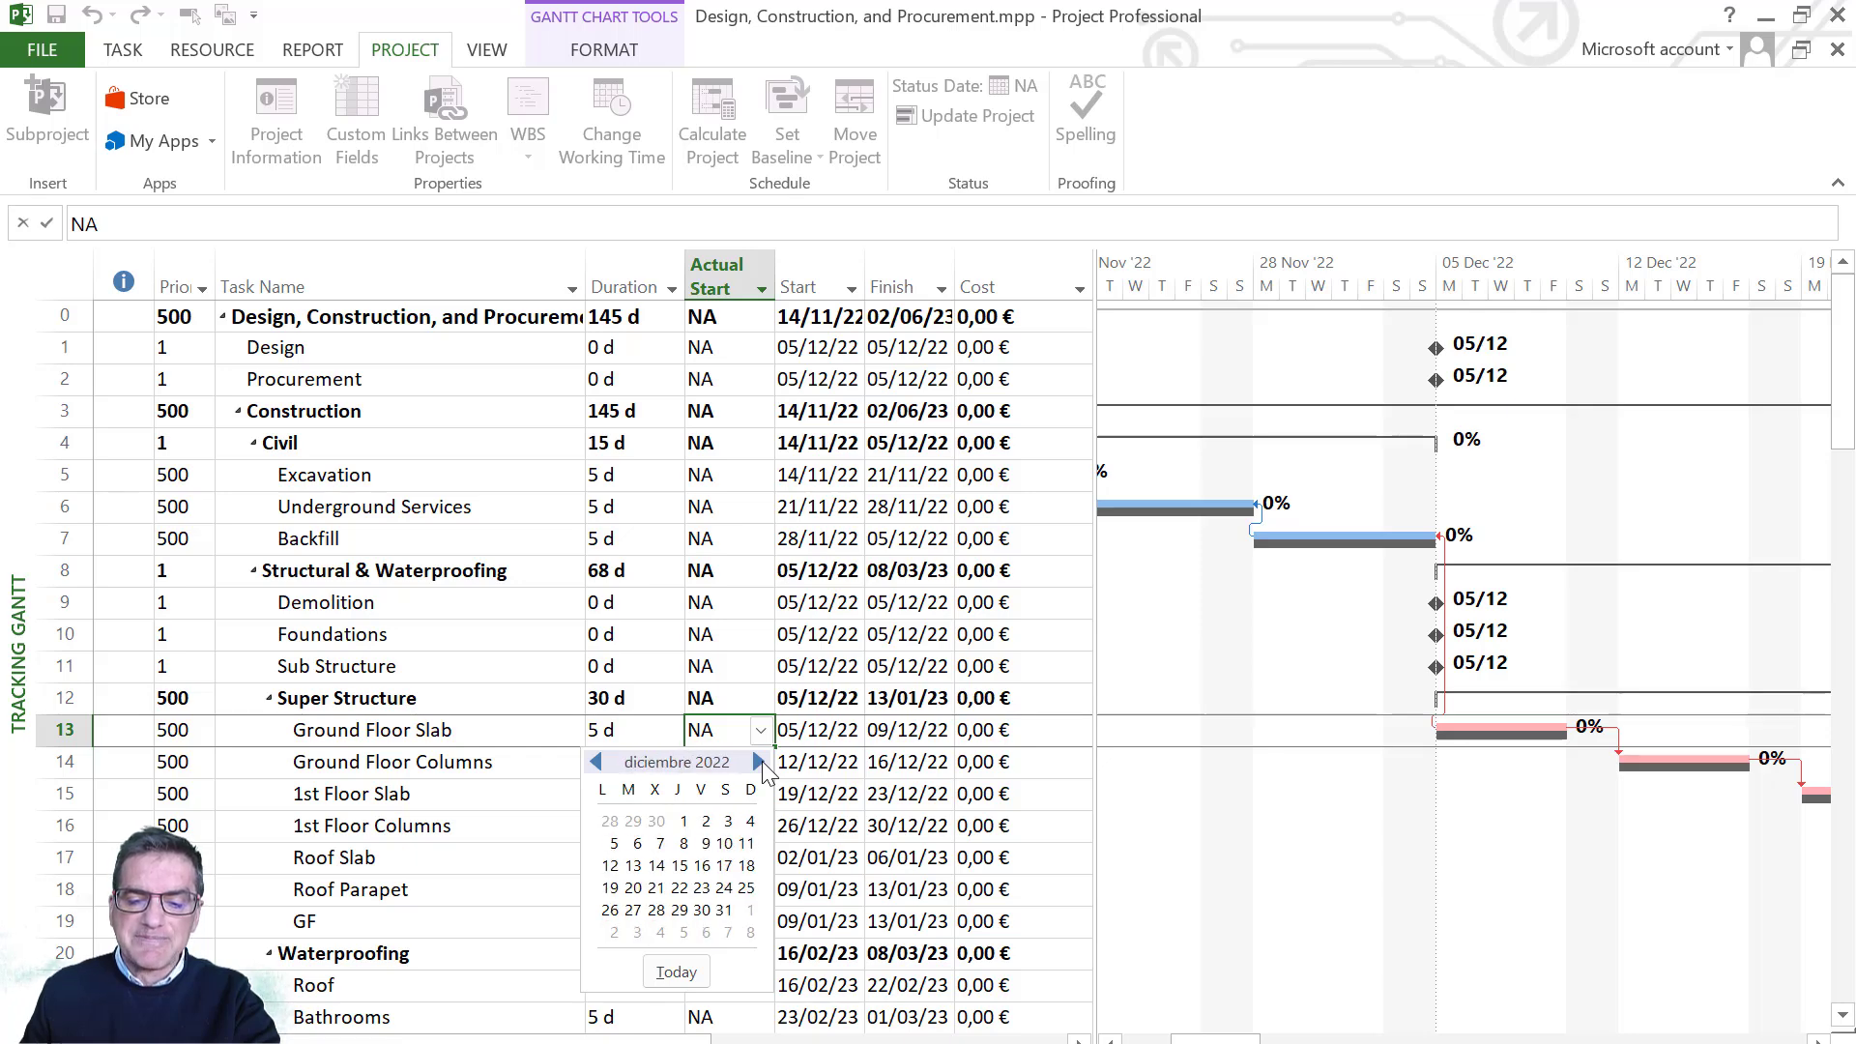
click(760, 762)
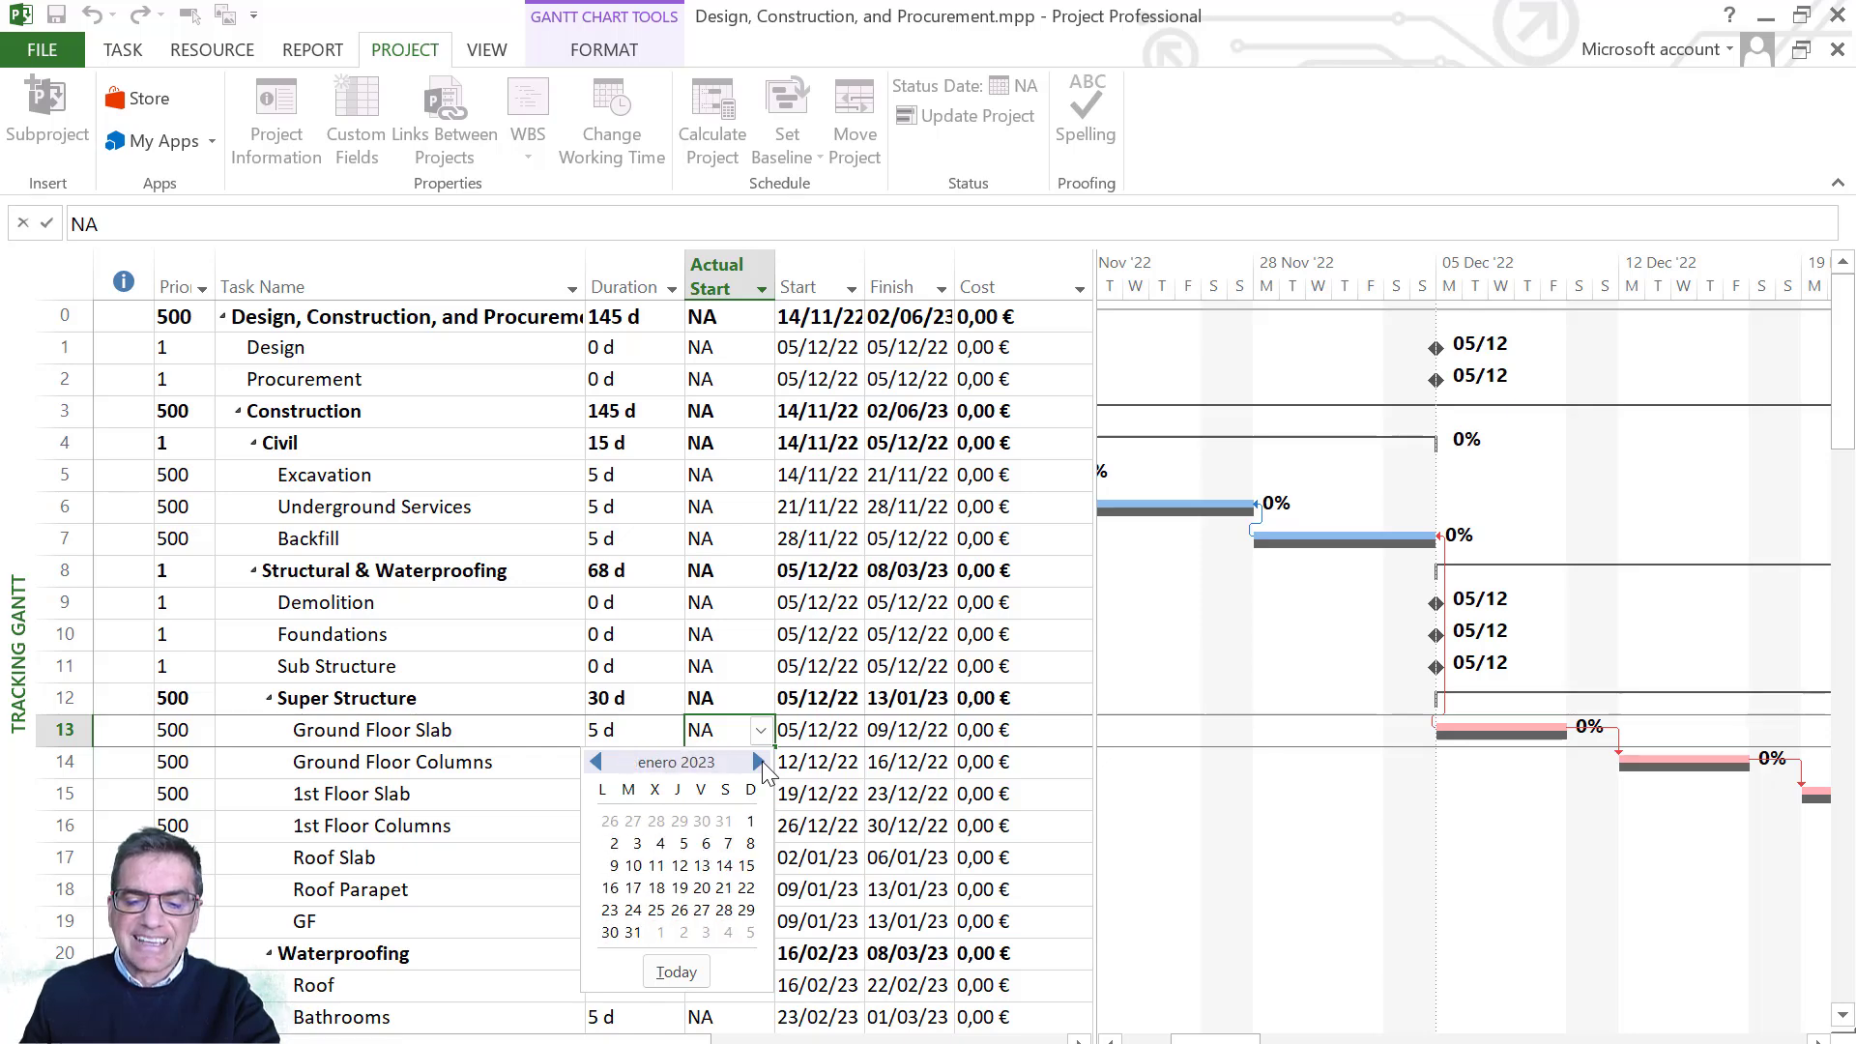
click(614, 865)
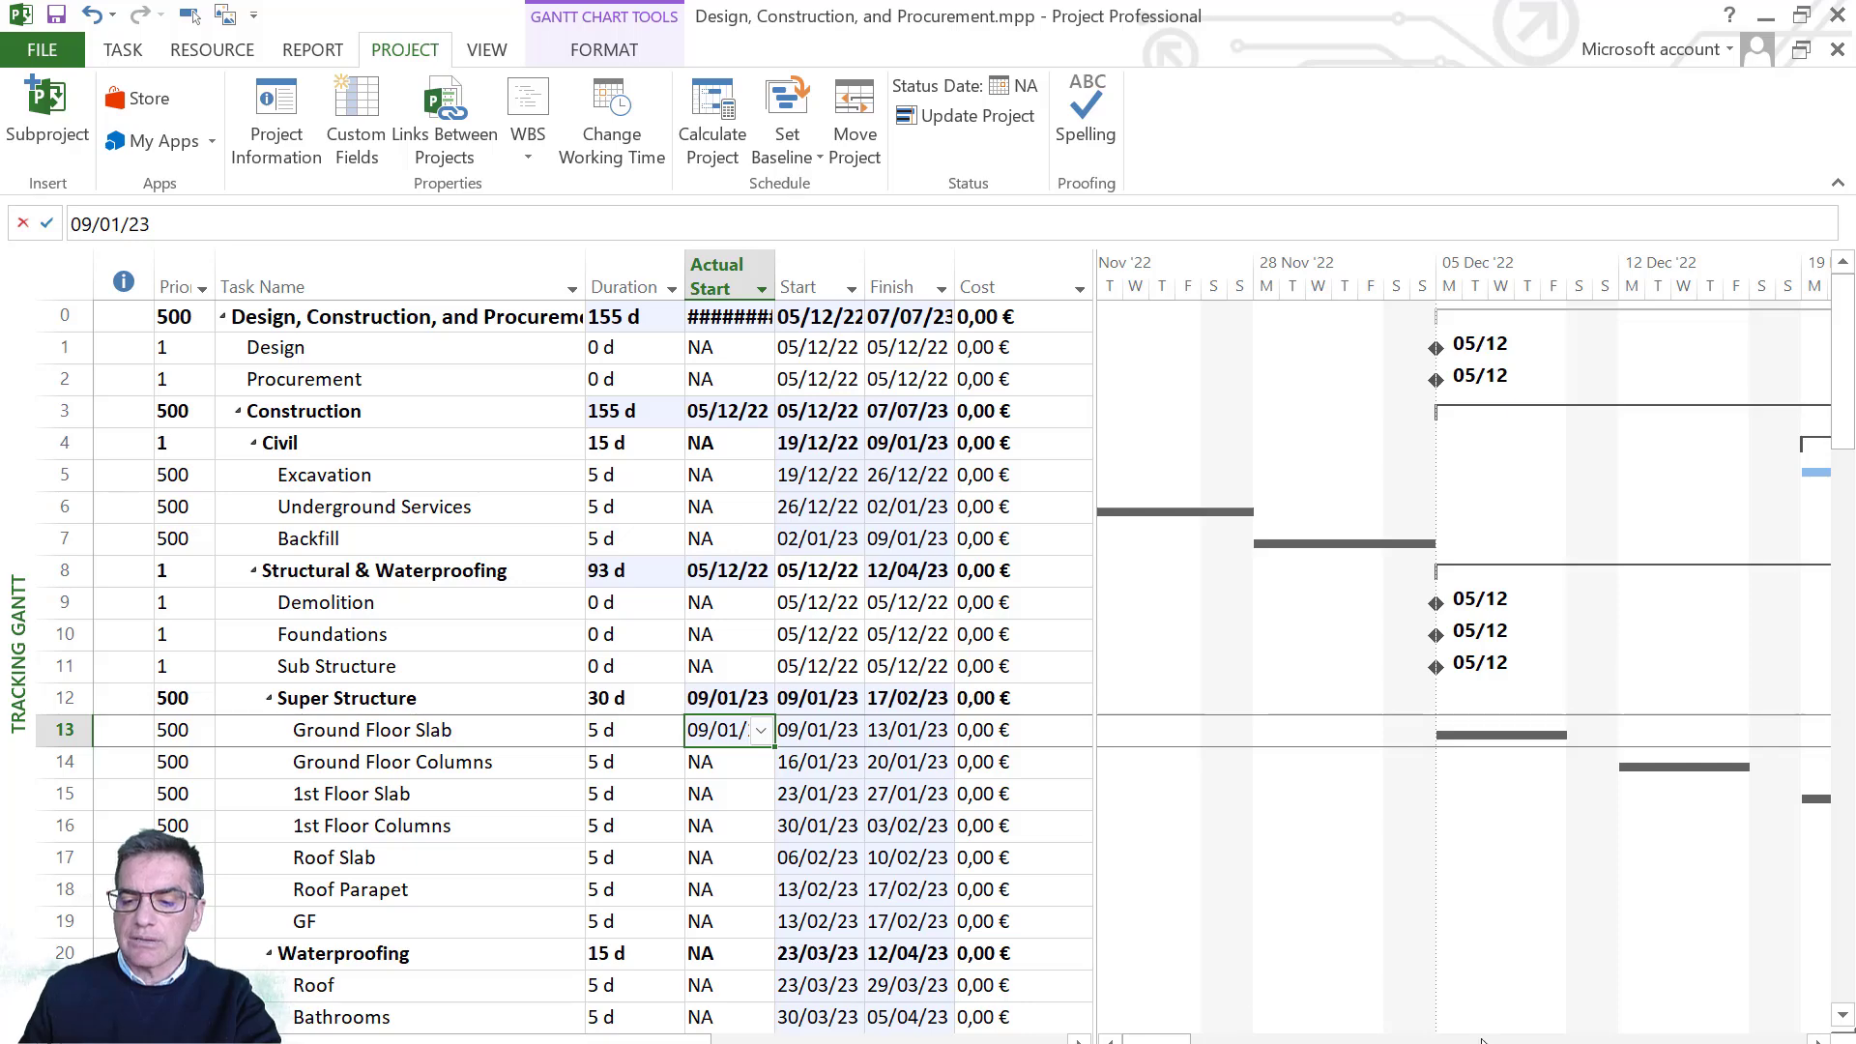
- Format the Gantt chart timescale as one middle tier in months with the 01 '09 label style
double_click(1363, 275)
click(785, 425)
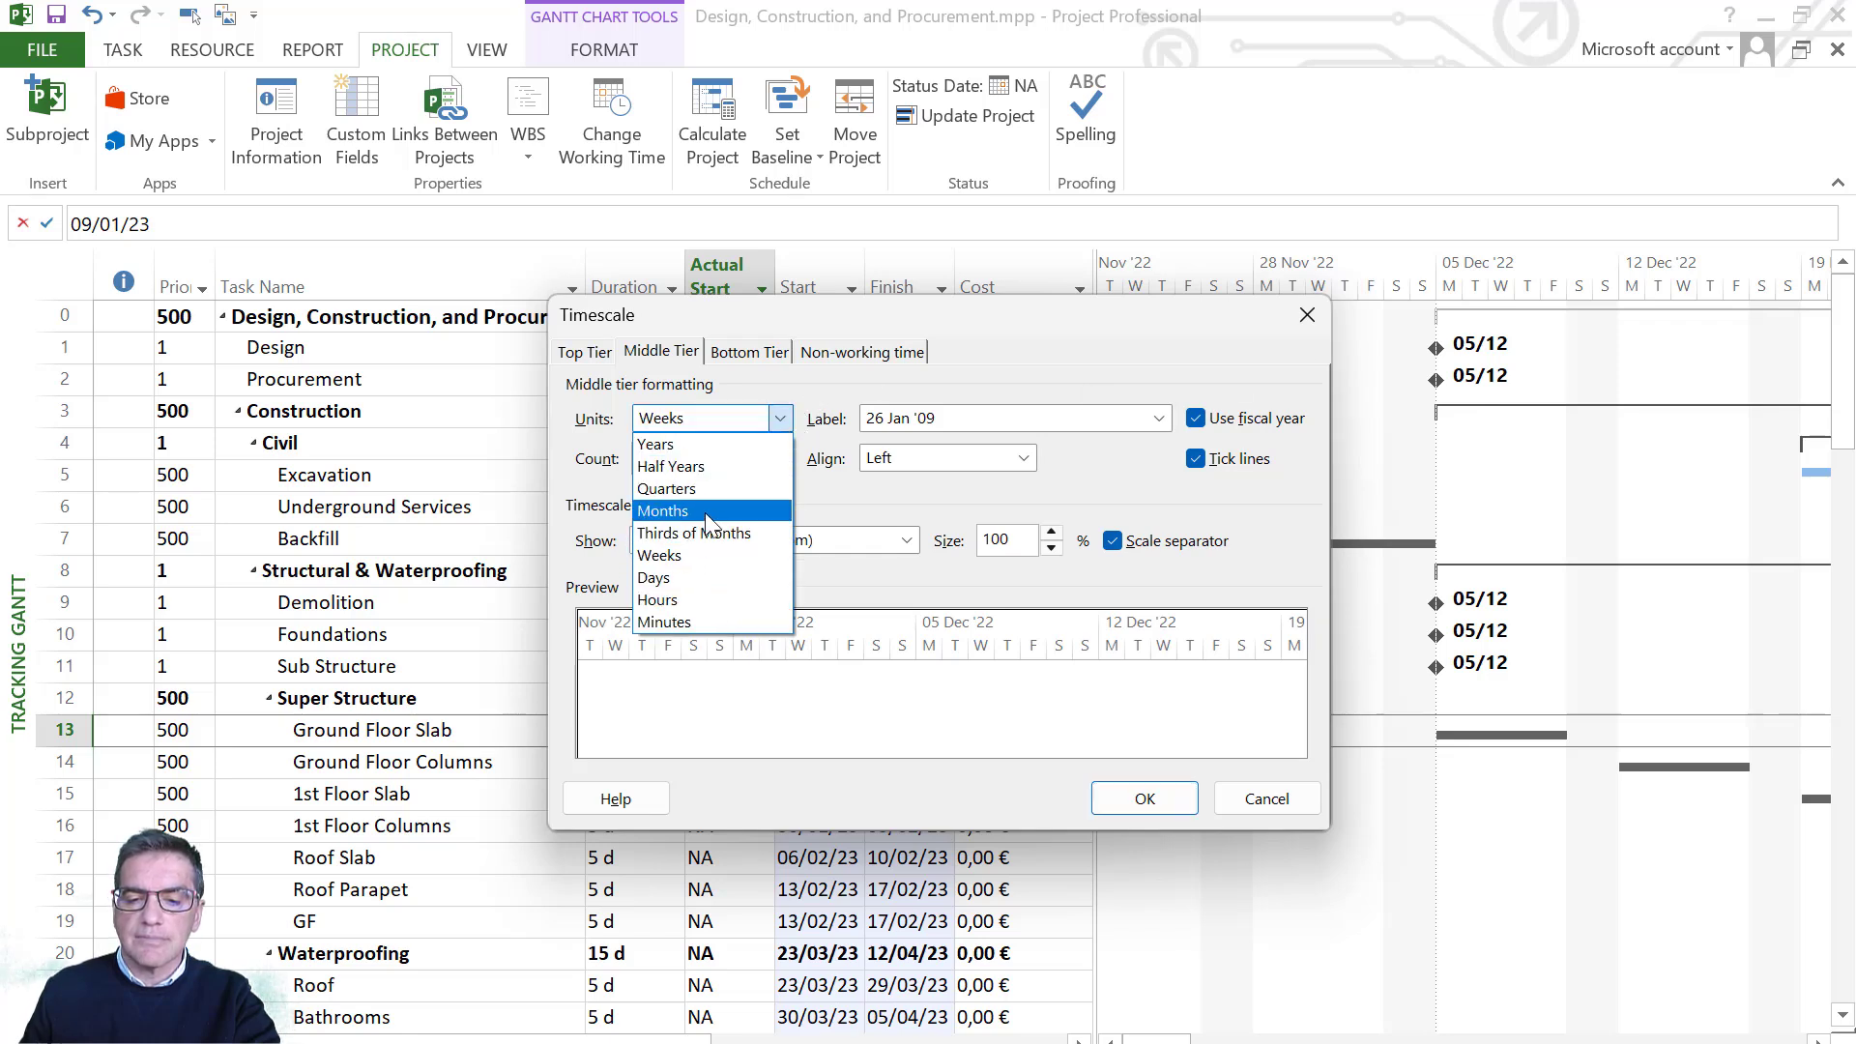
click(681, 511)
click(734, 540)
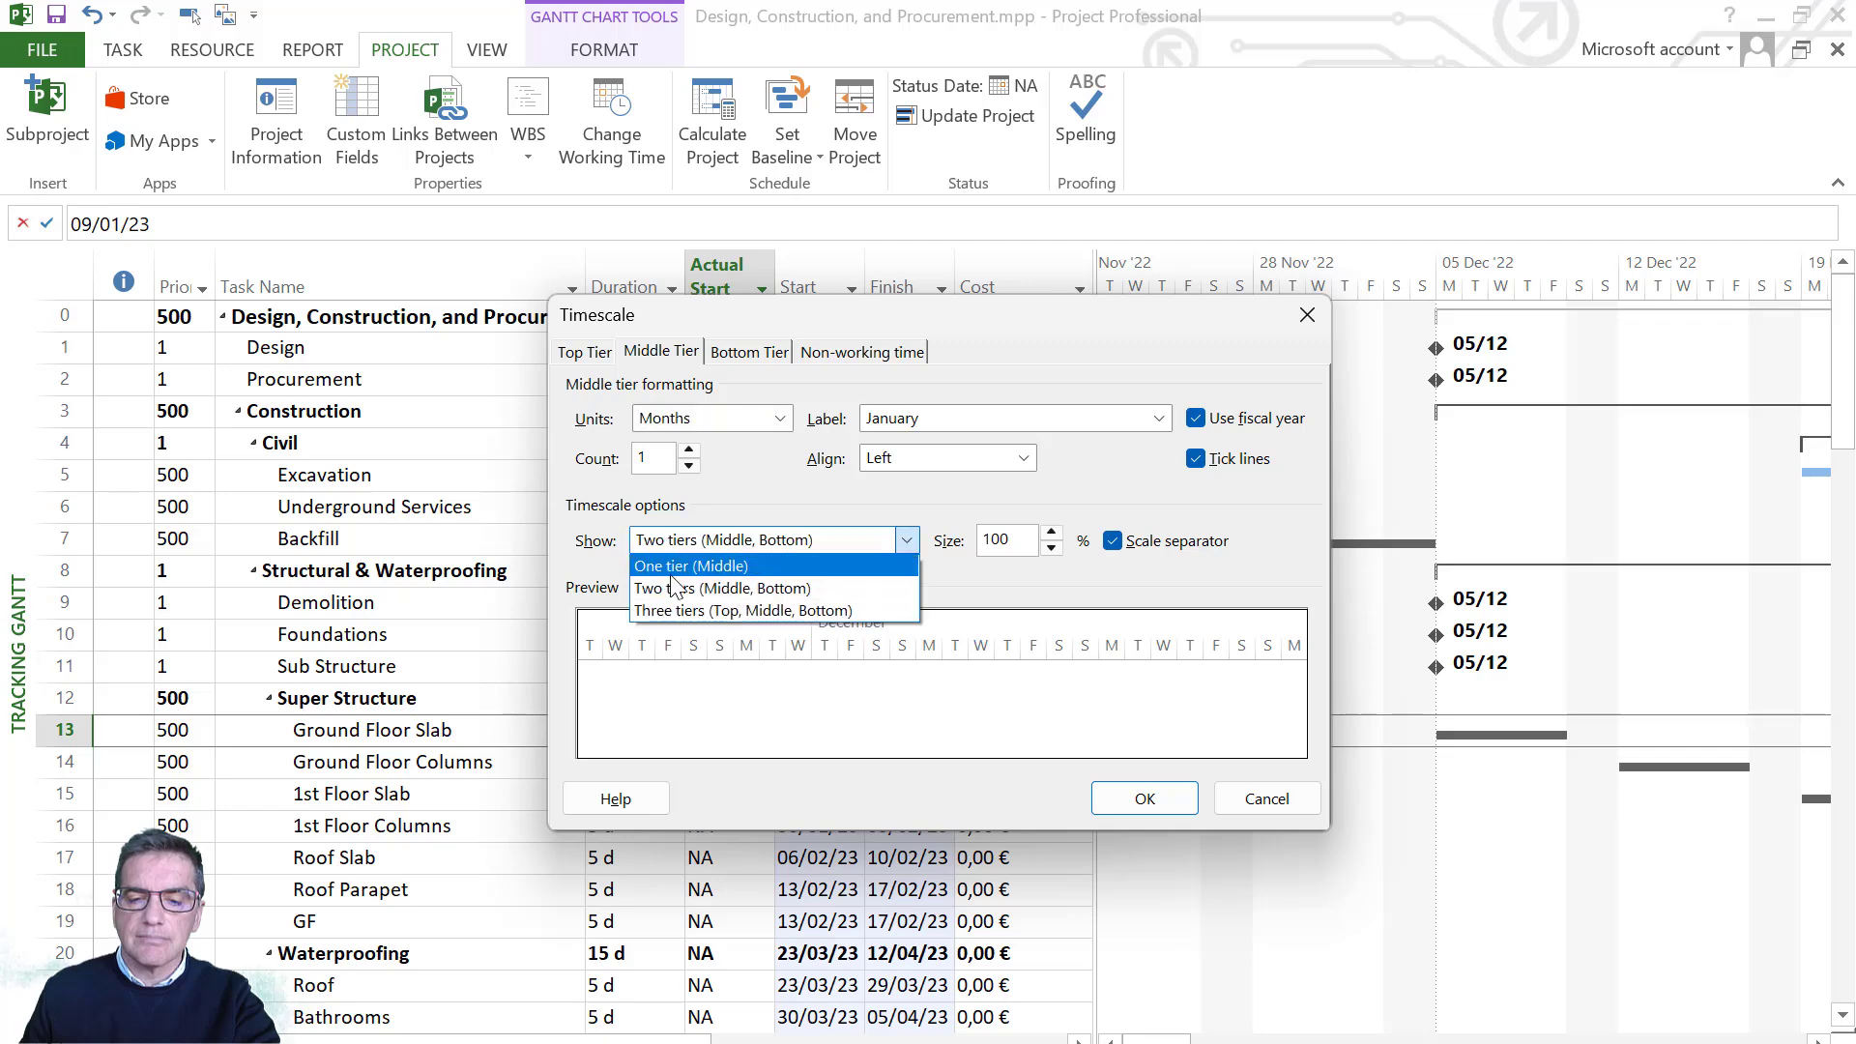
click(735, 564)
click(1034, 419)
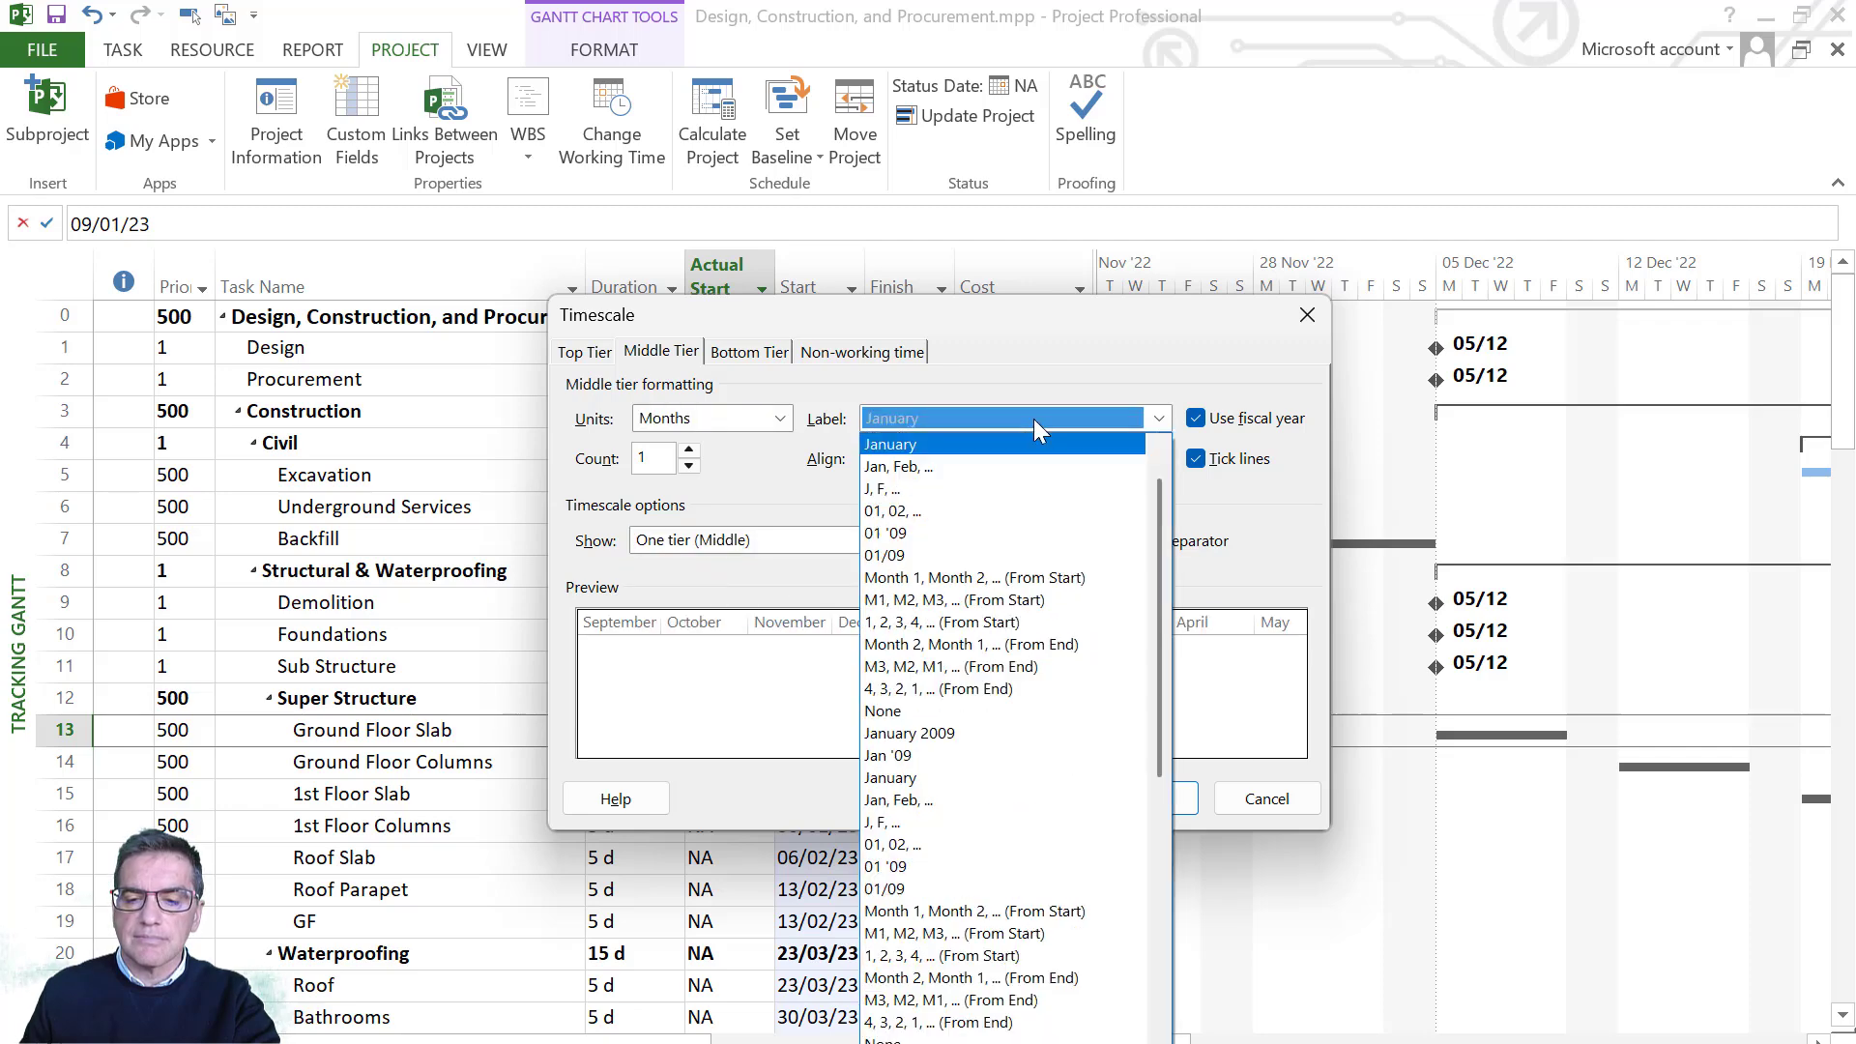
click(920, 534)
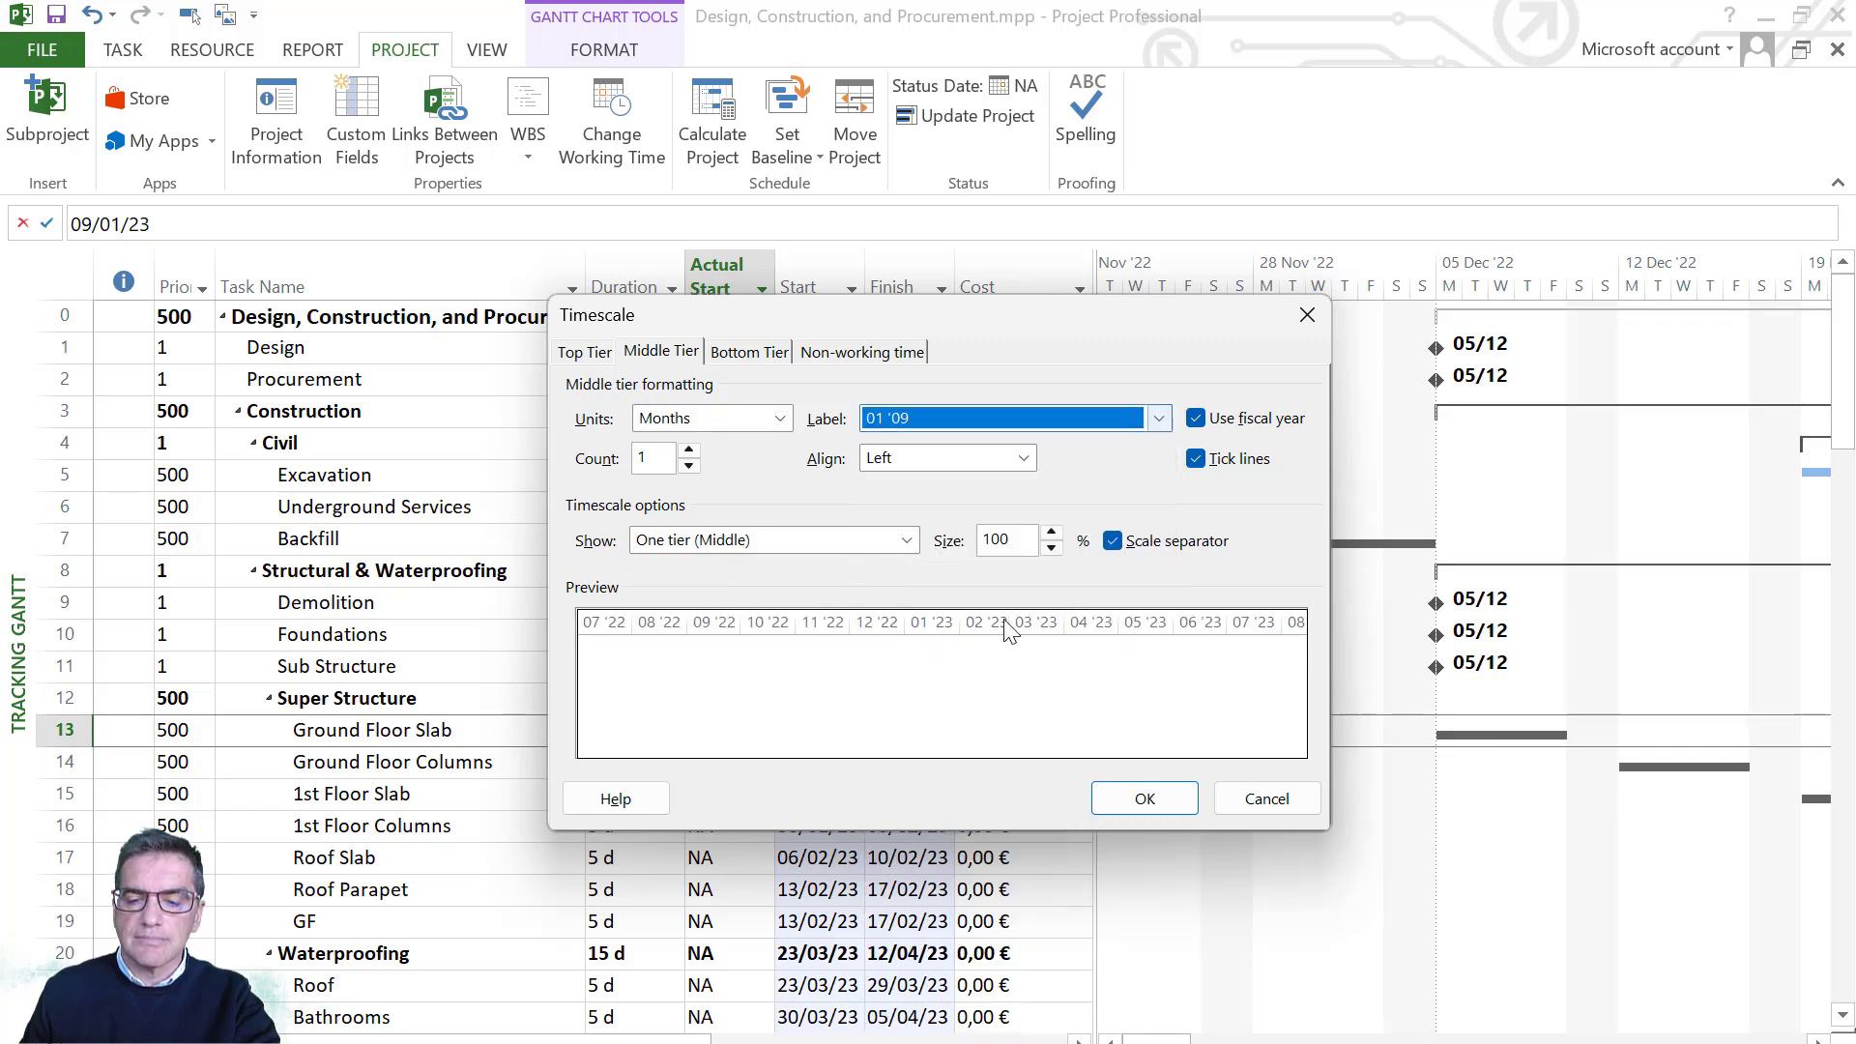
click(1147, 799)
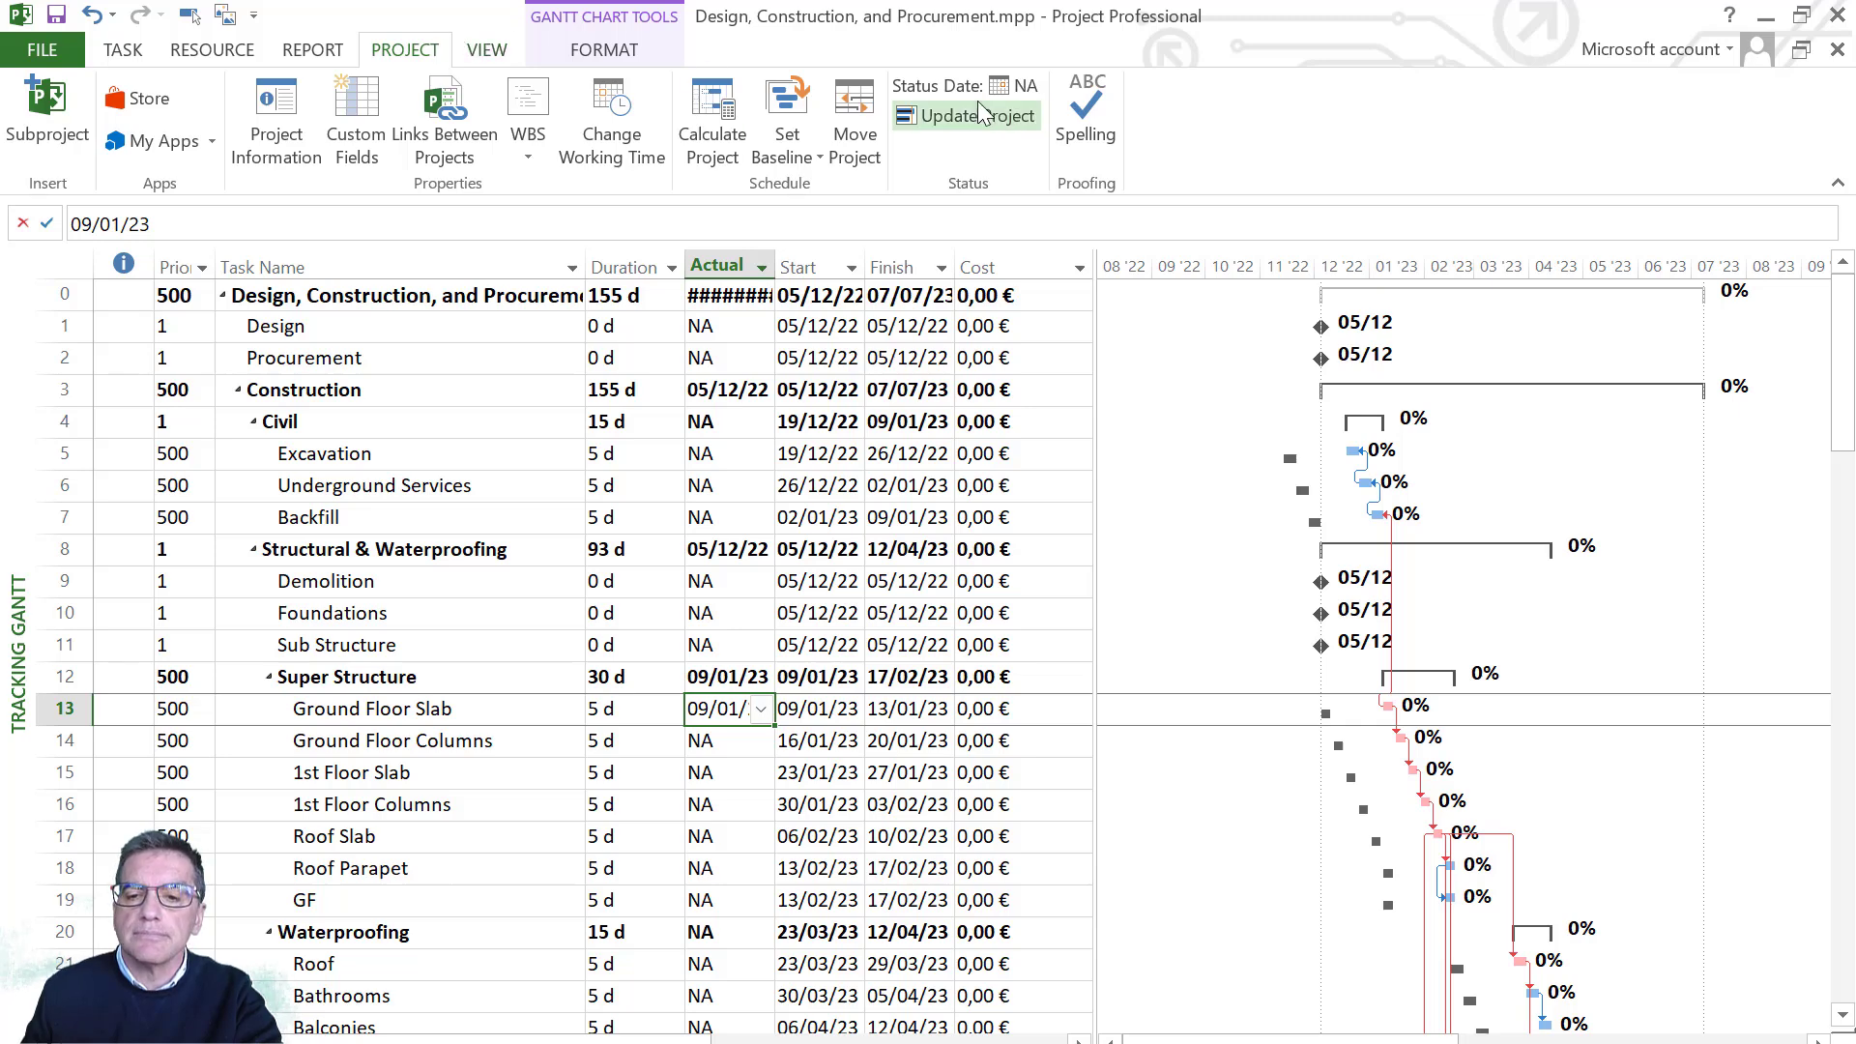
- Set both the project's status date and its current date to 28/02/23
click(1027, 87)
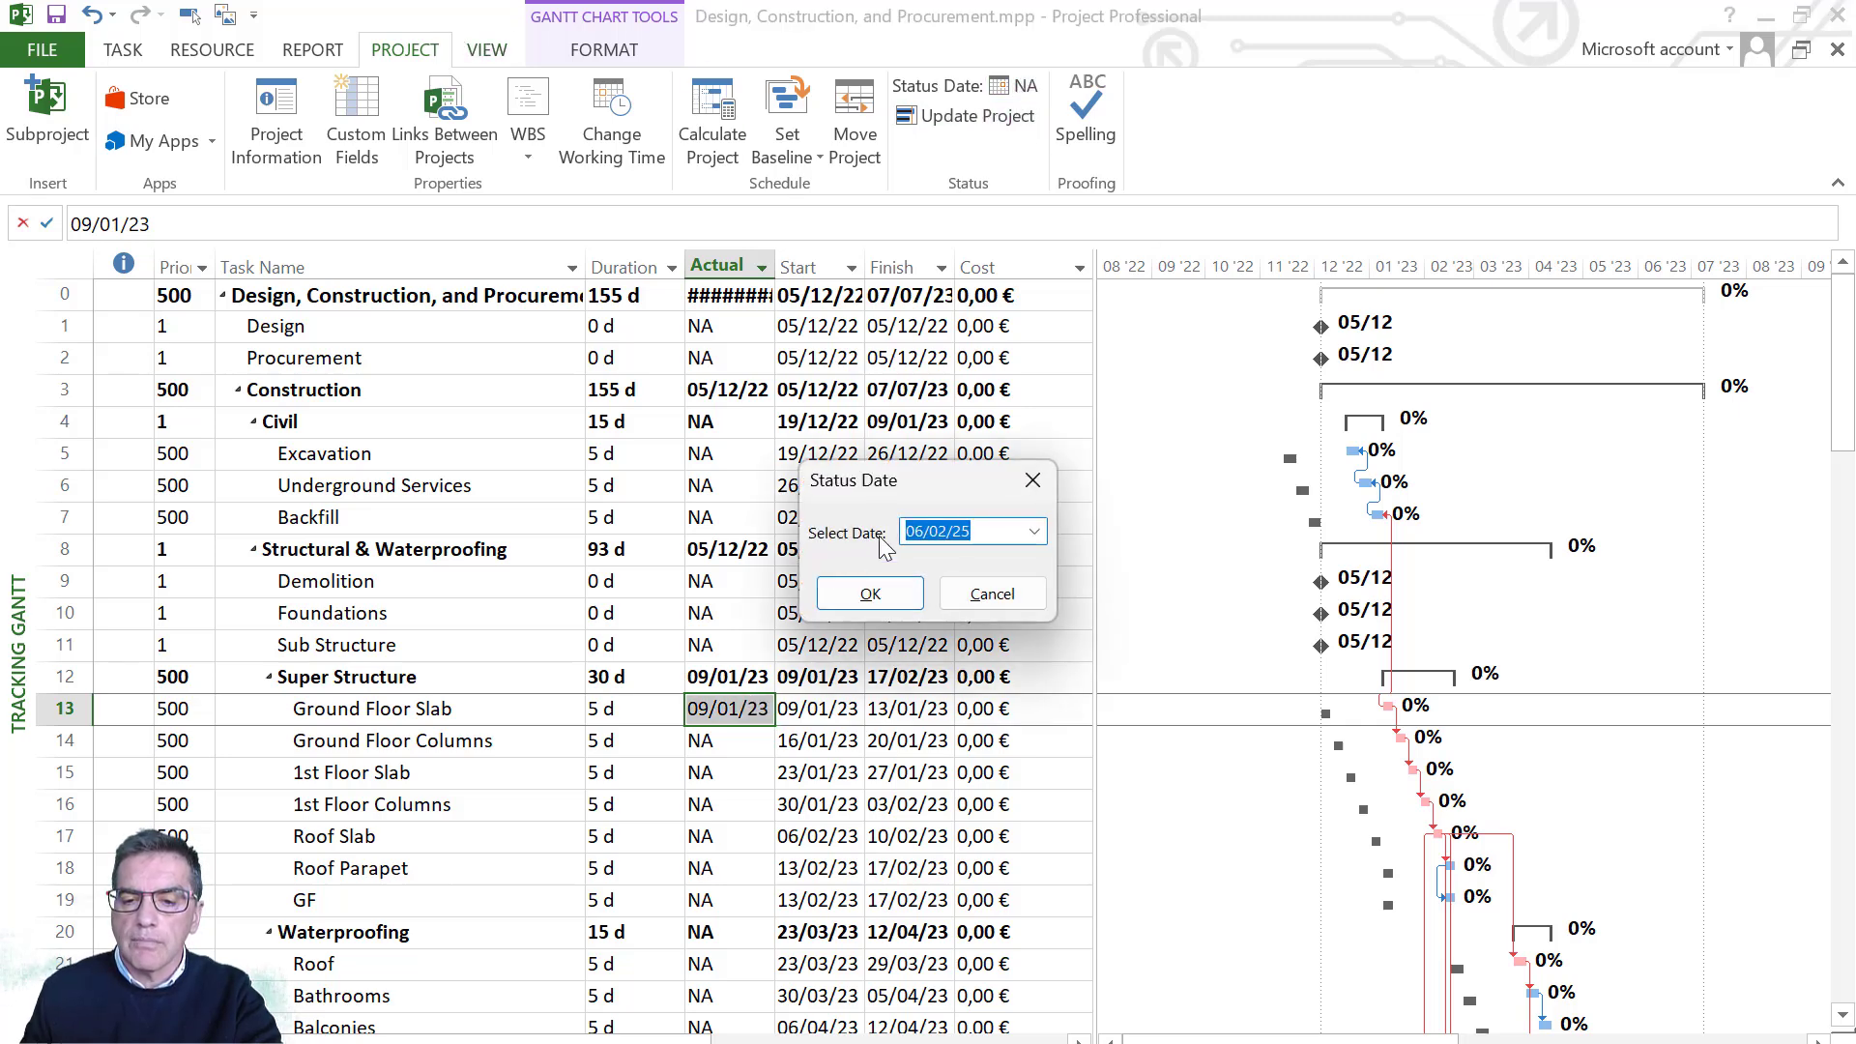
click(921, 532)
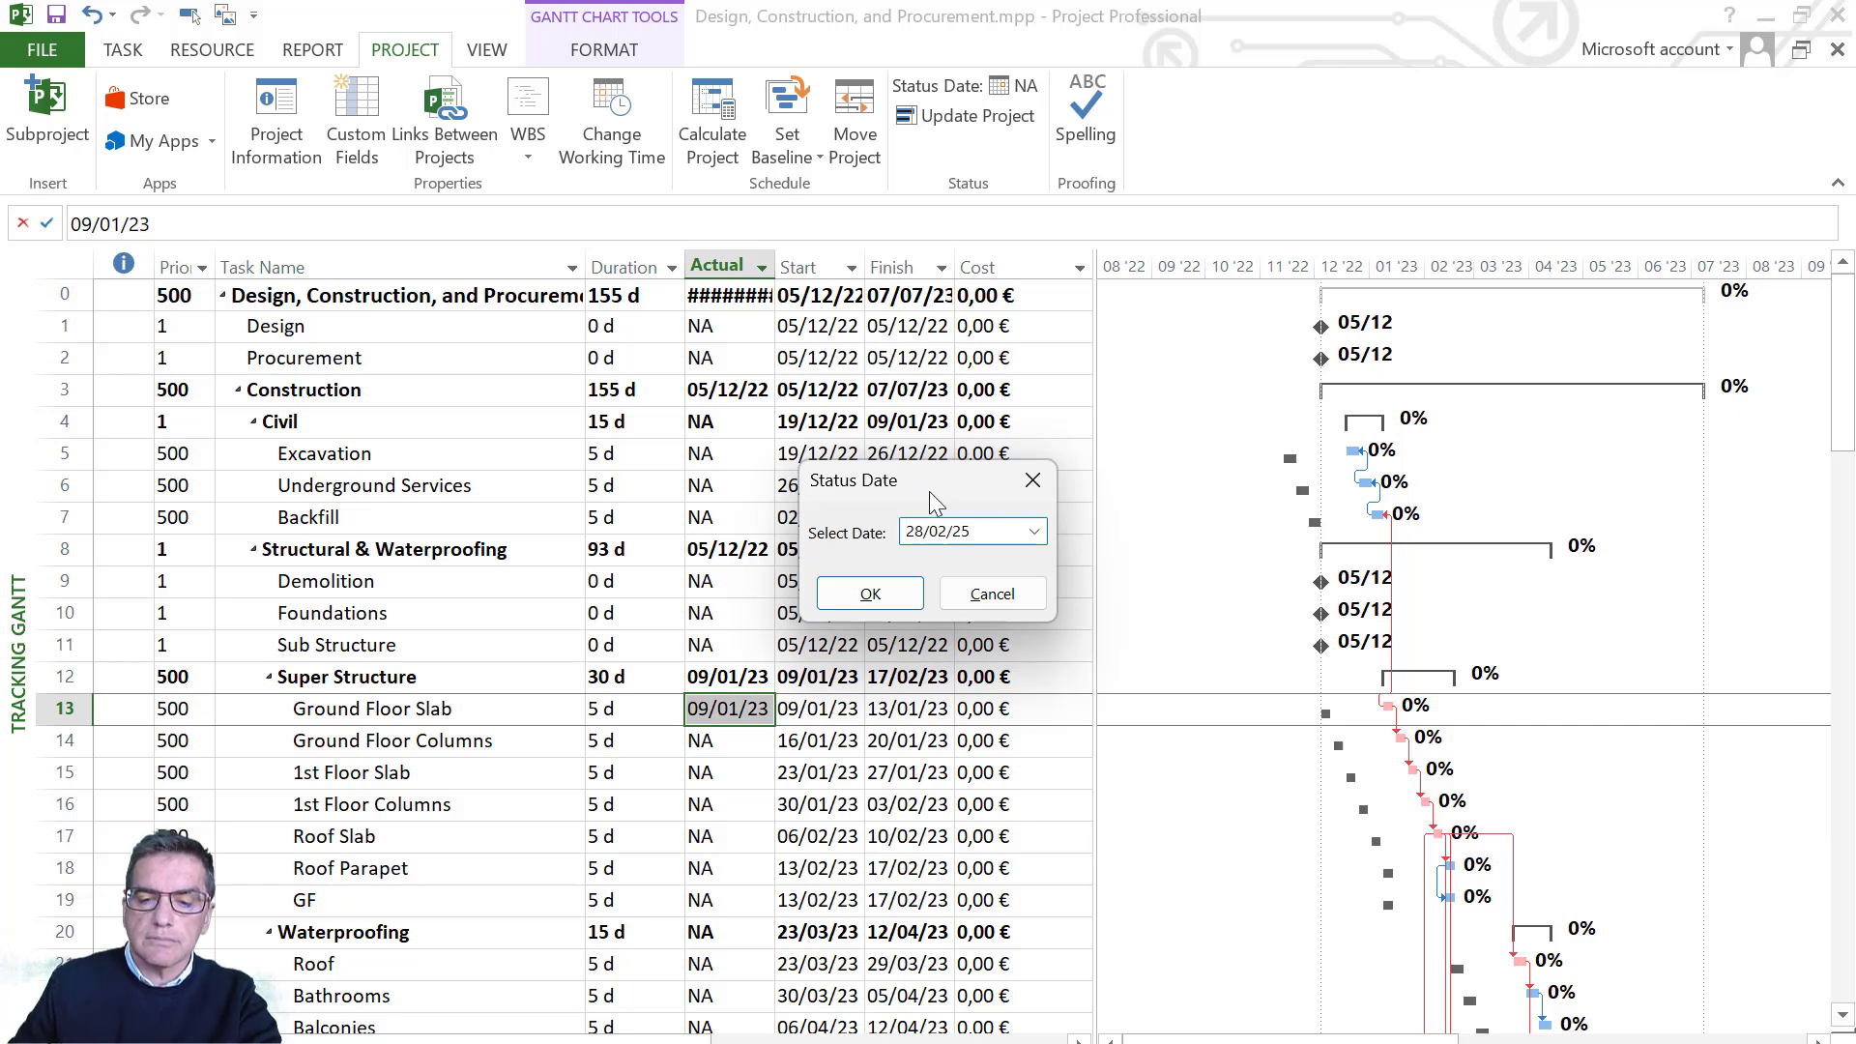
click(974, 538)
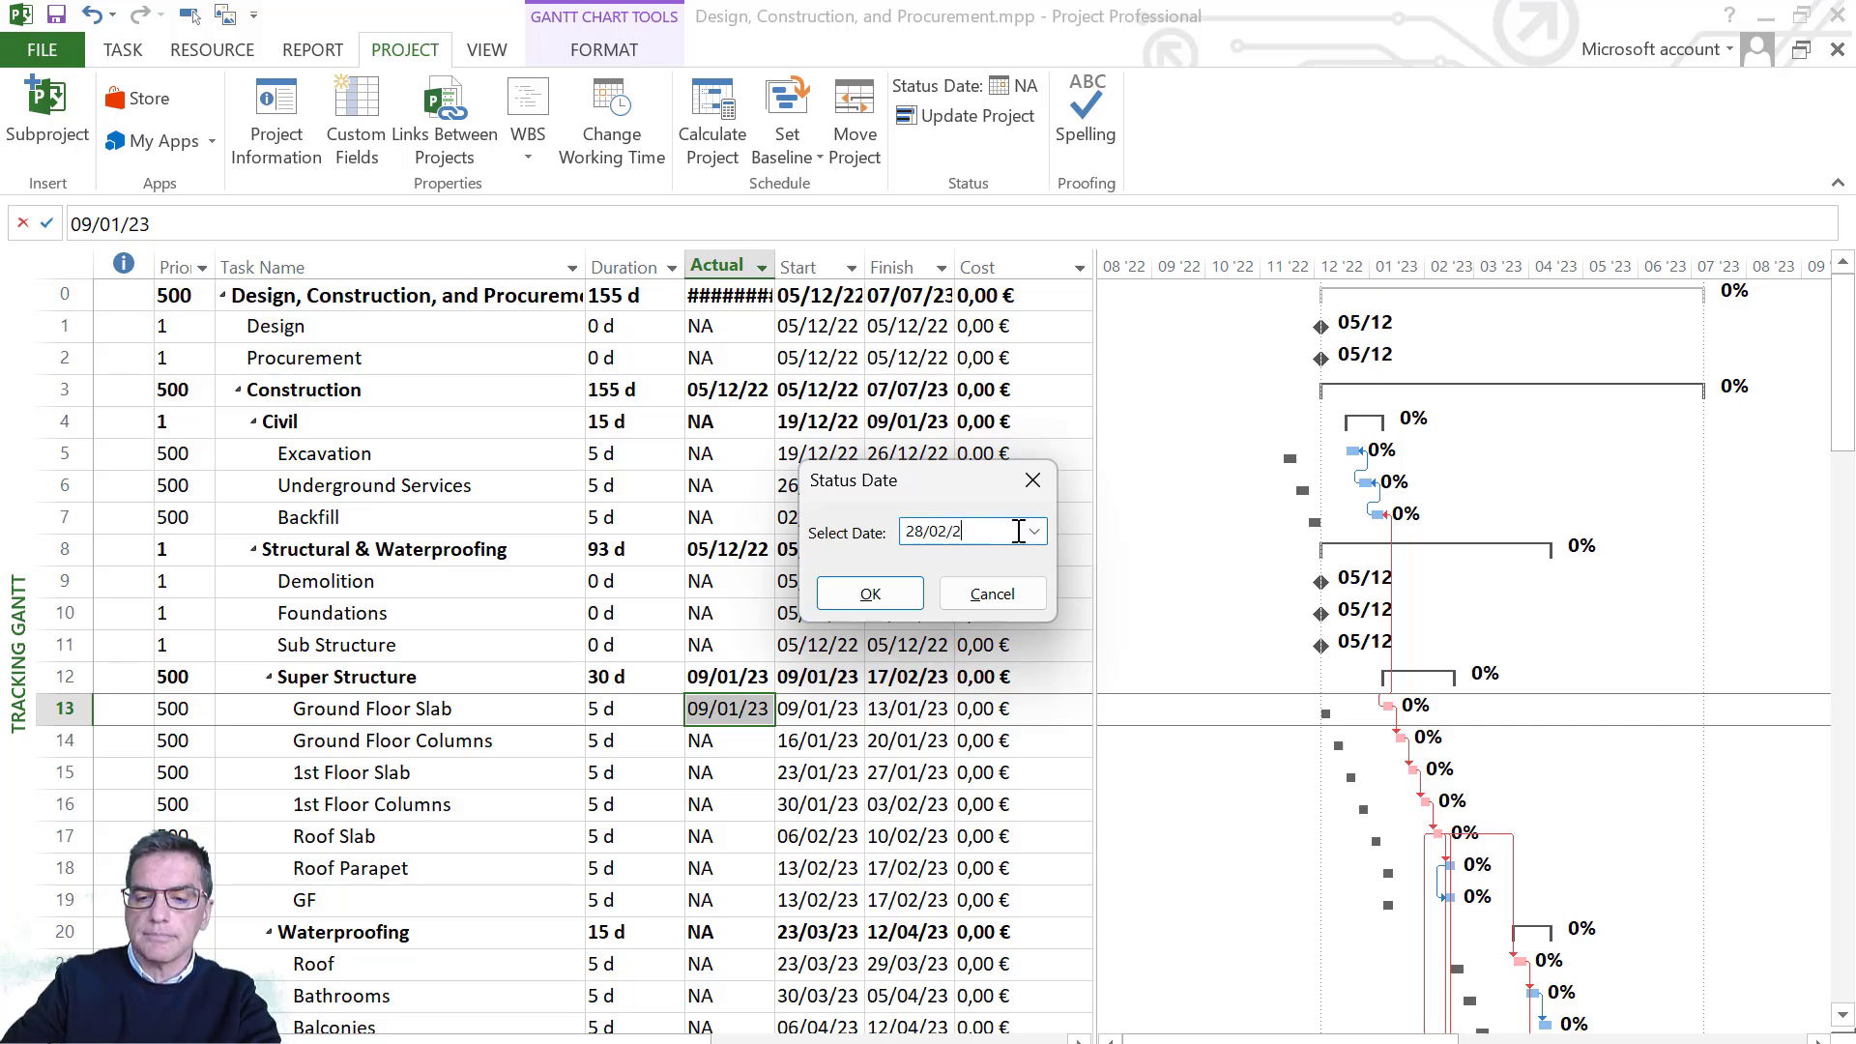
click(875, 595)
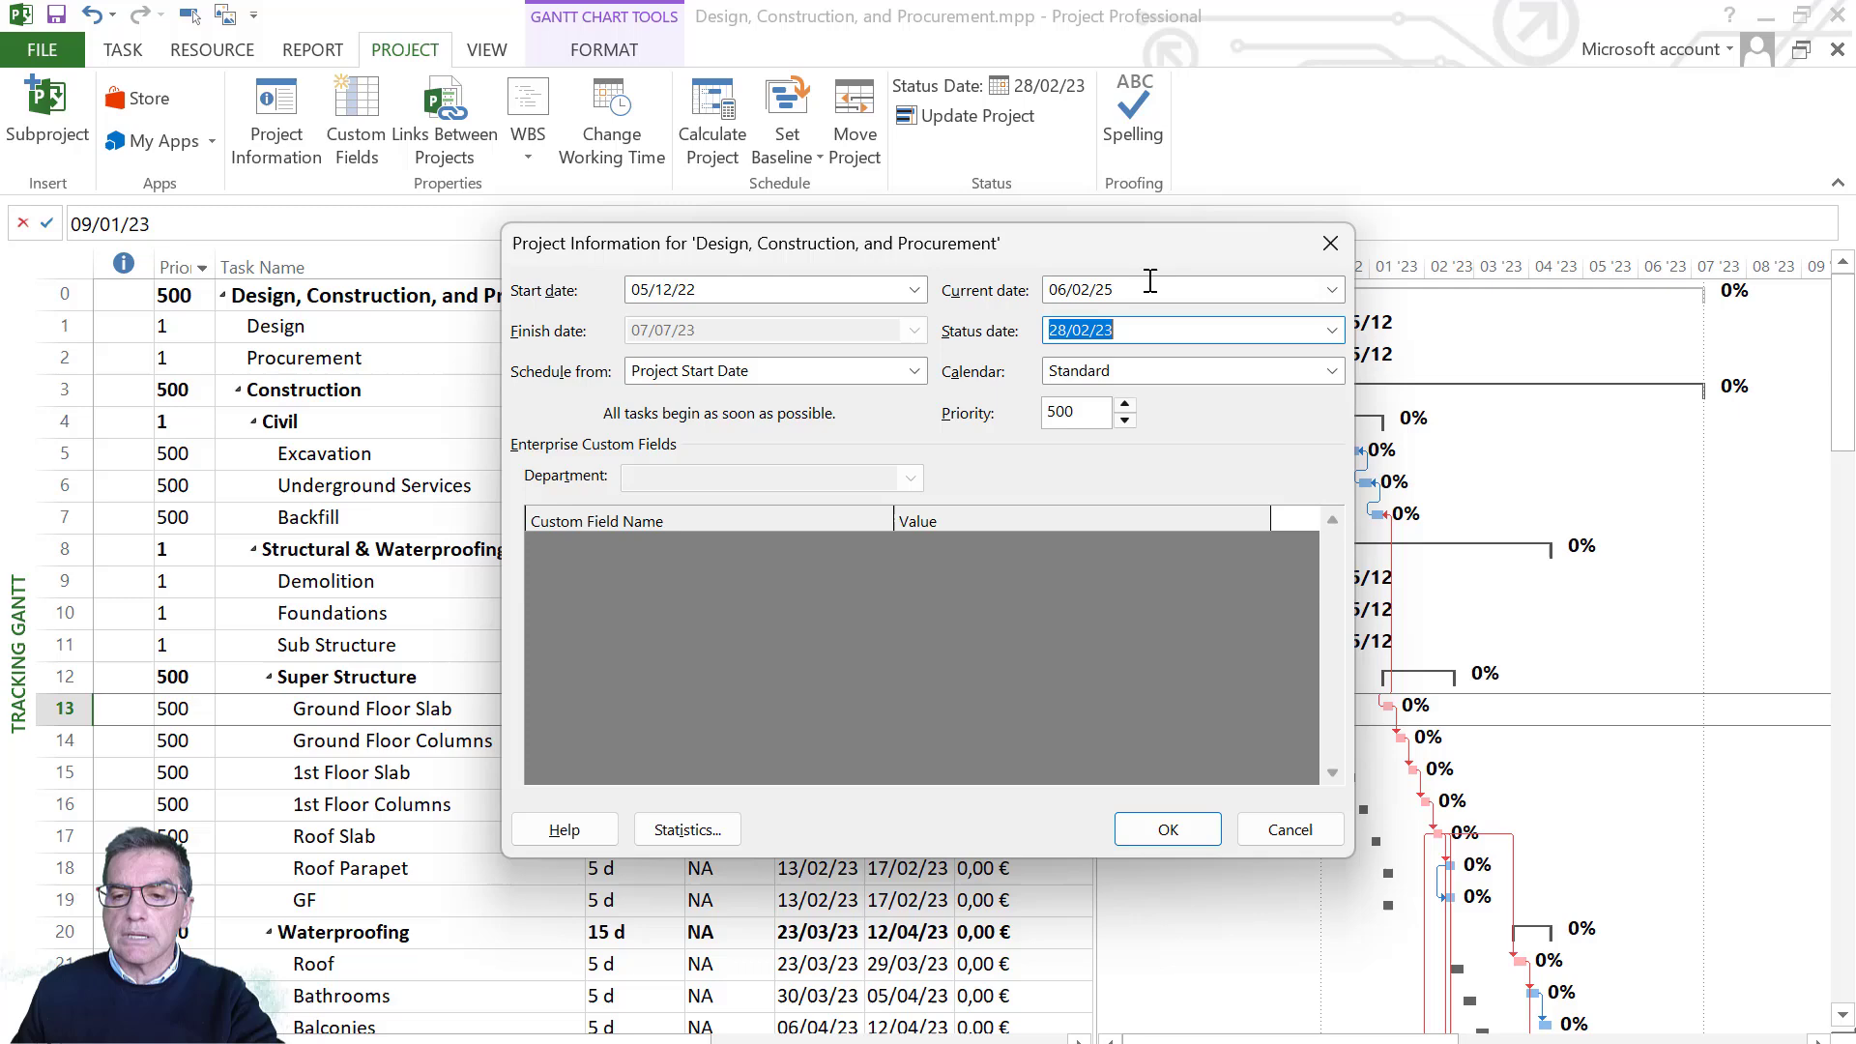
click(1152, 284)
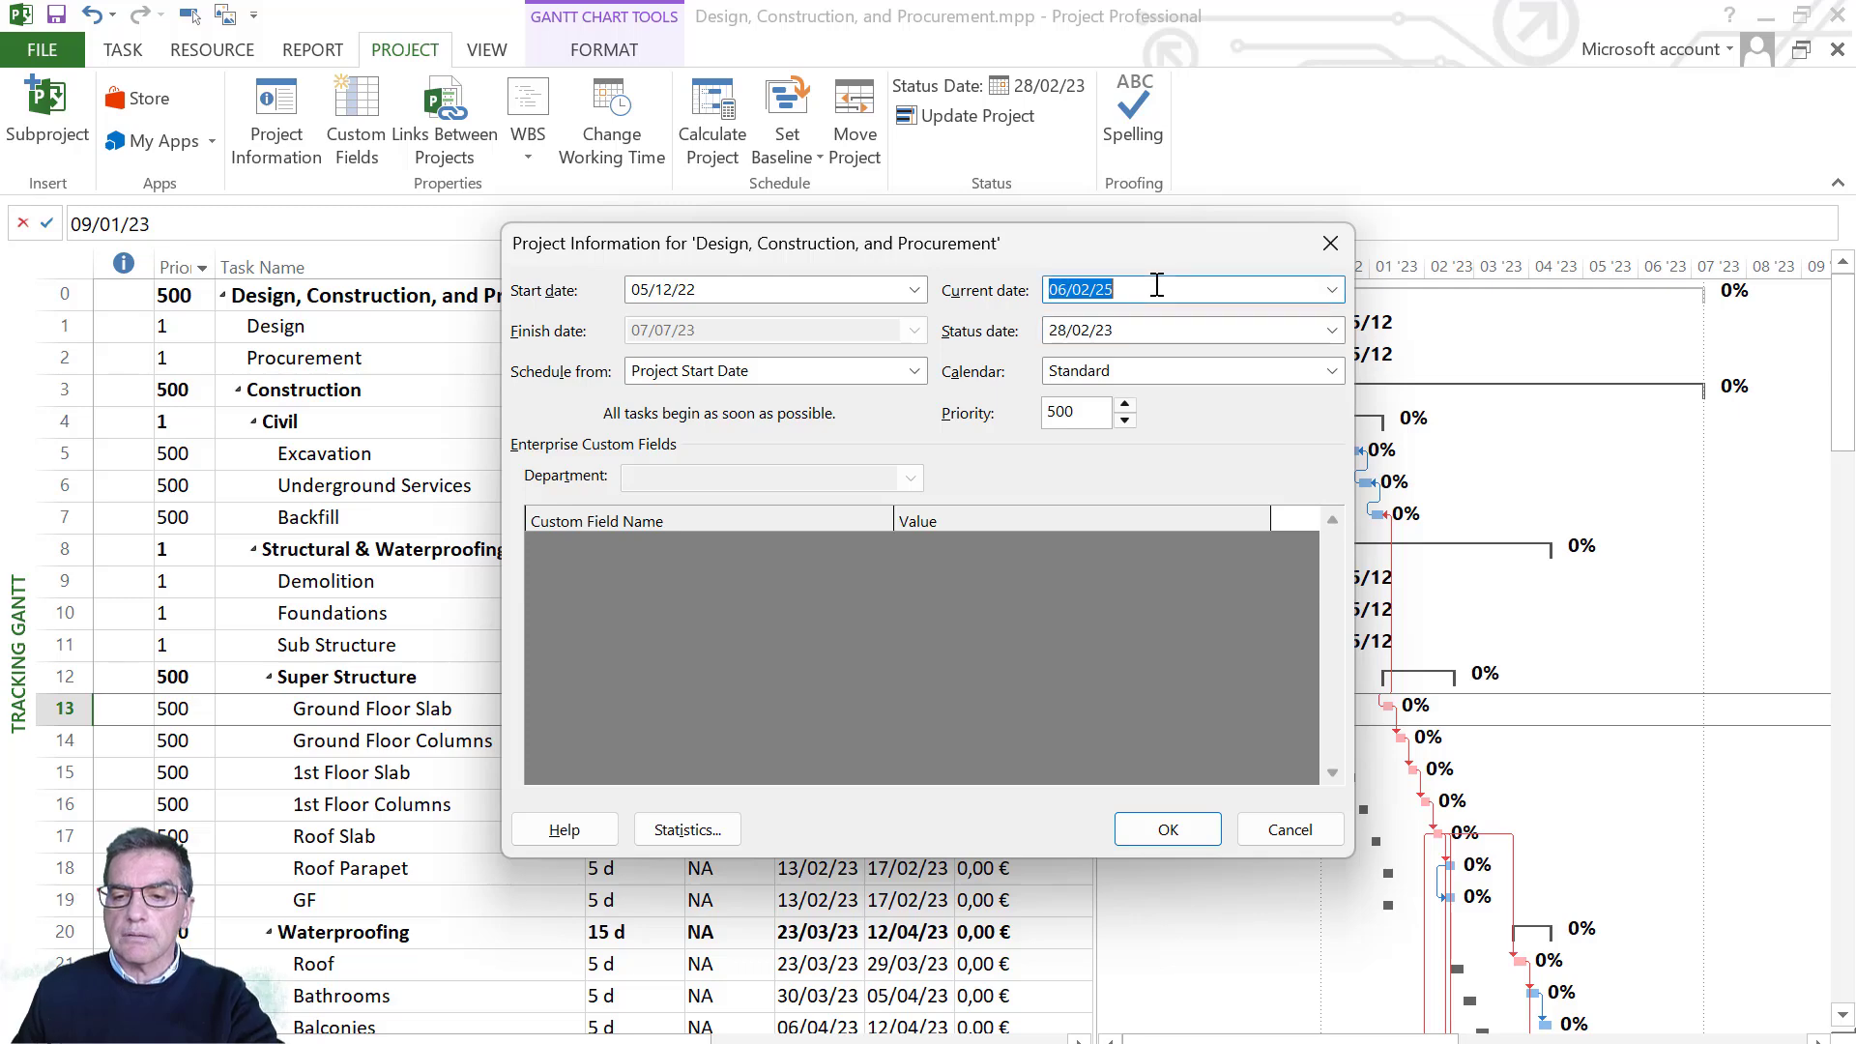
text(28/02/23)
click(1196, 823)
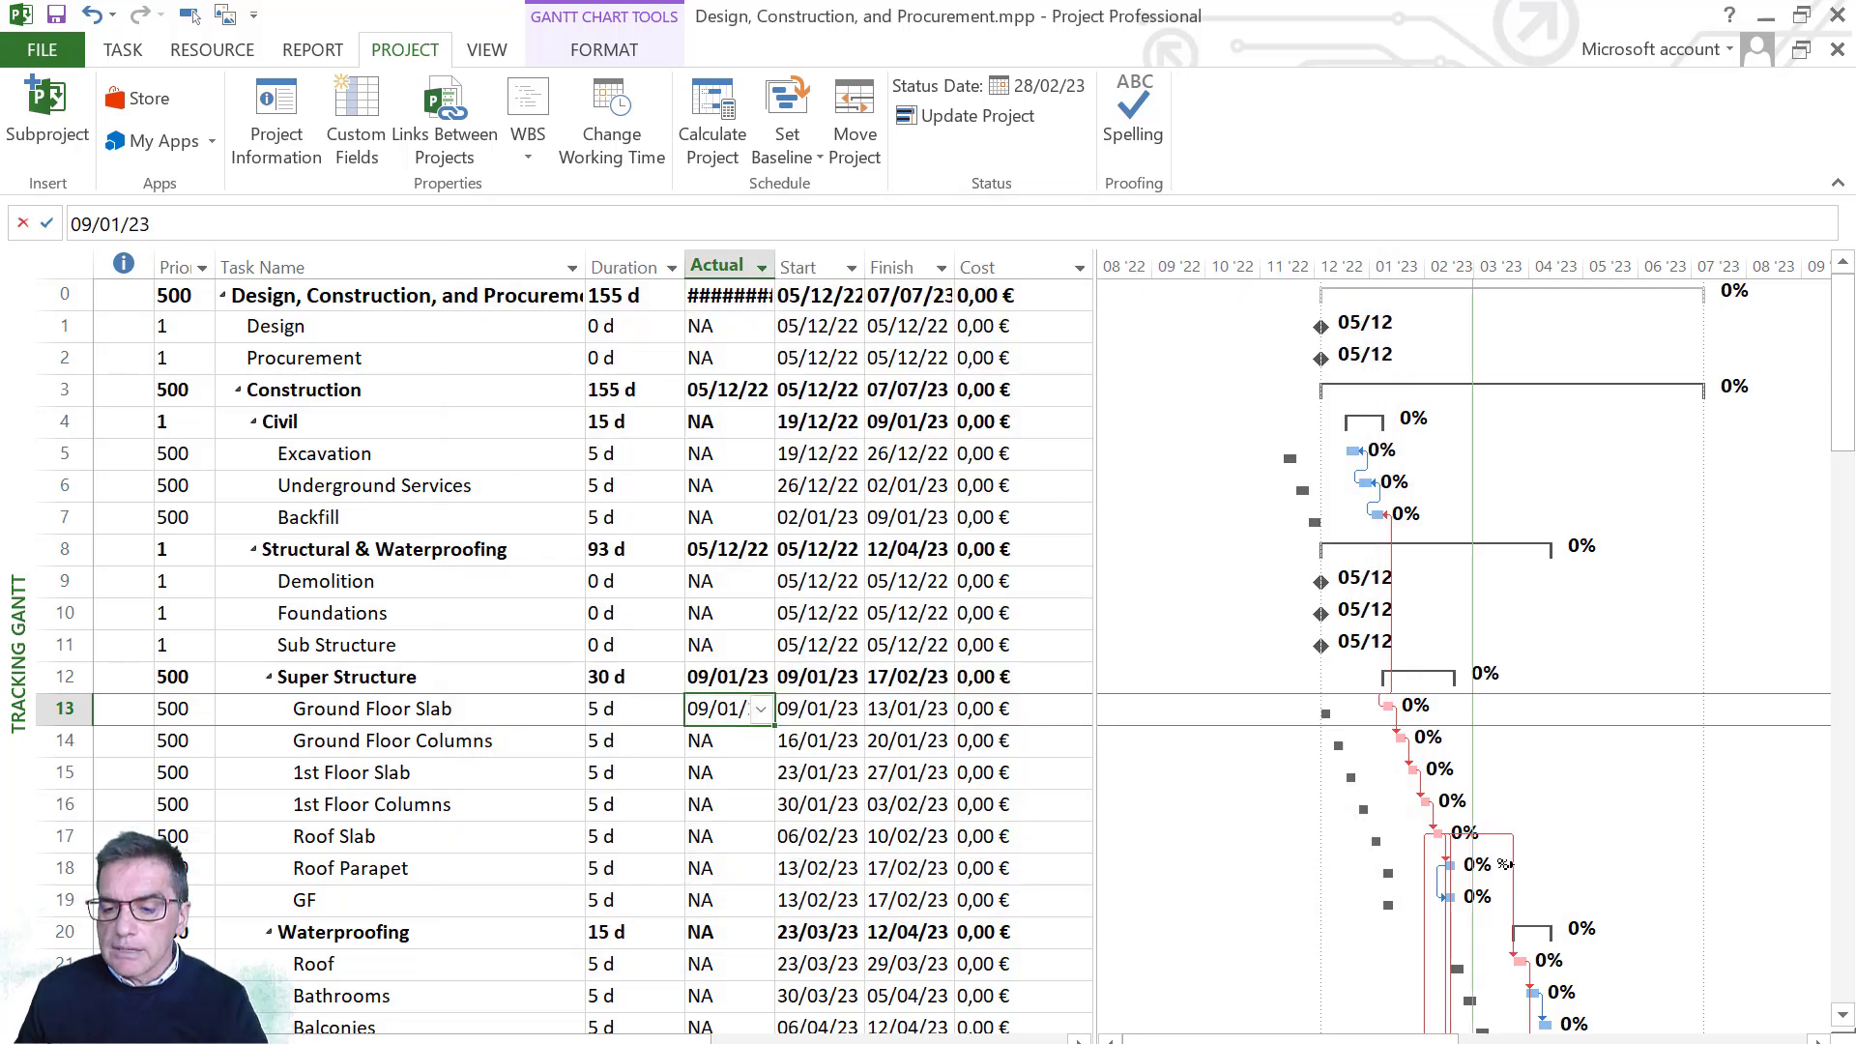
- Update work as complete through 28/02/23 for the entire project, using the 0% - 100% complete option
scroll(1505, 864, down, 6)
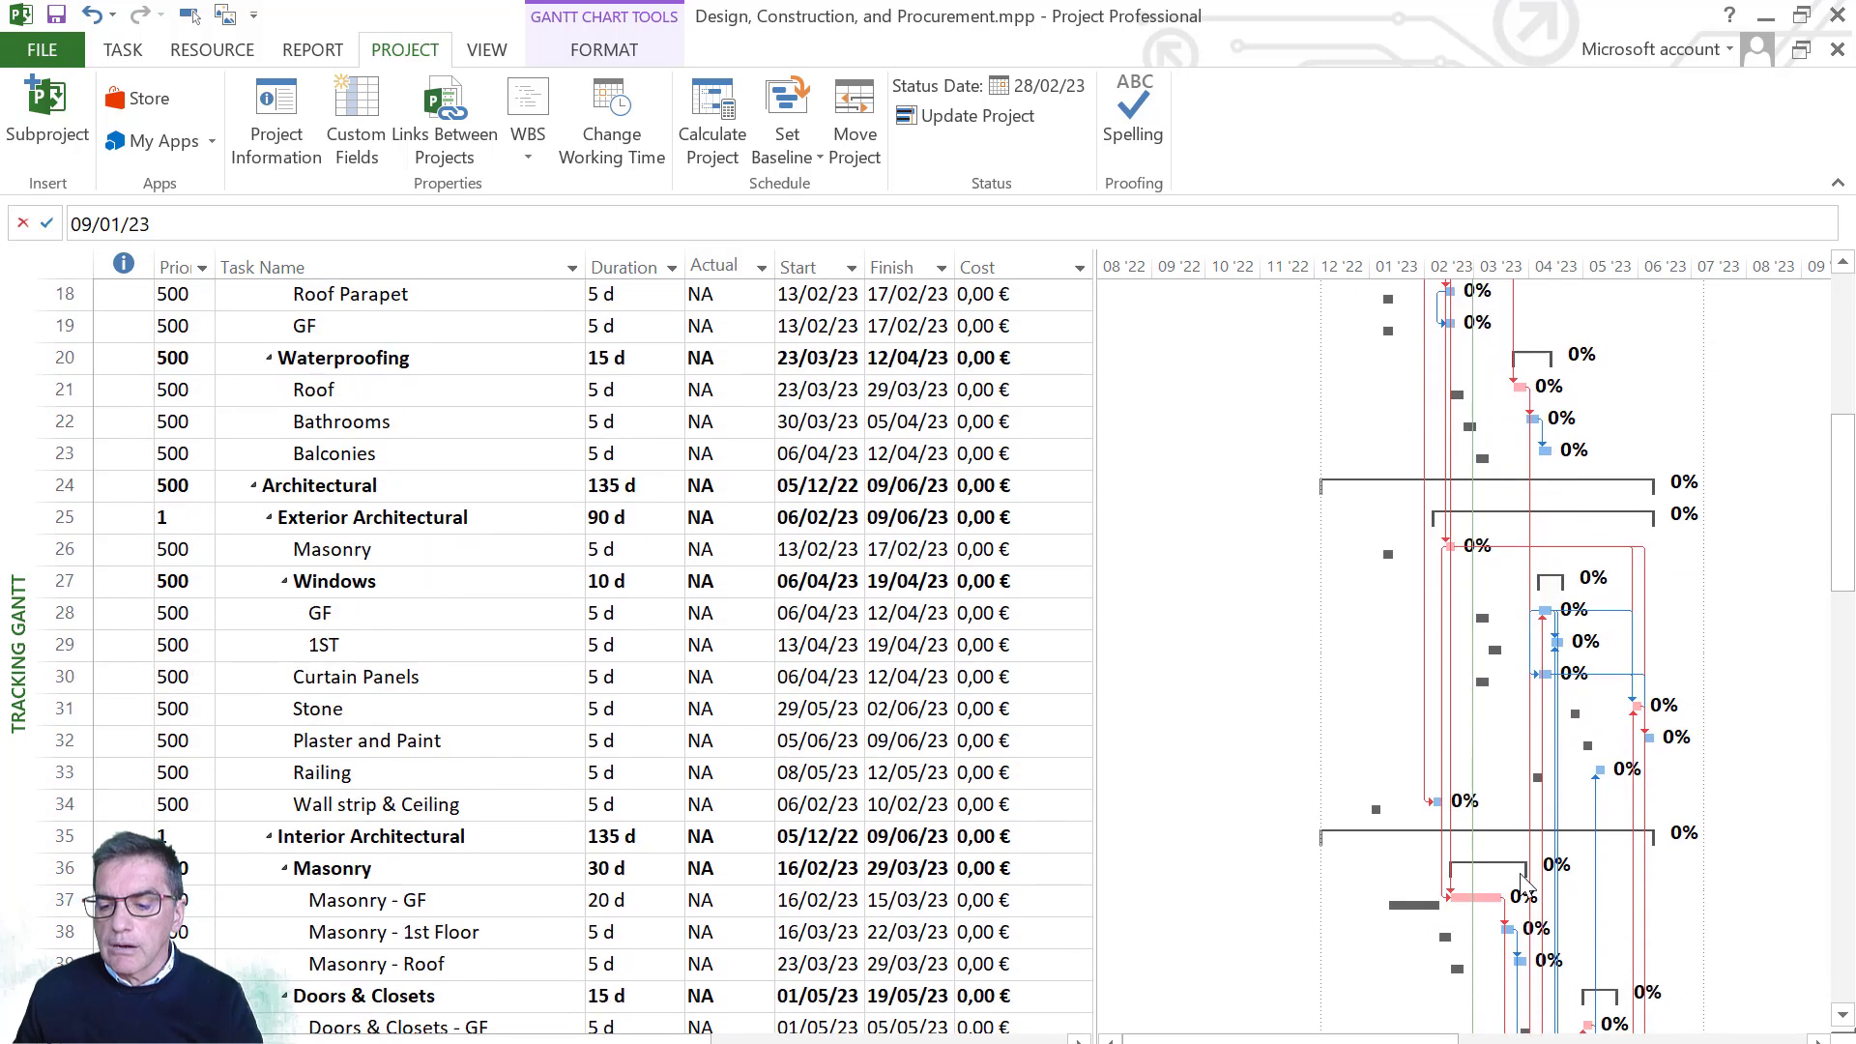
scroll(1520, 889, up, 1)
scroll(1512, 904, down, 1)
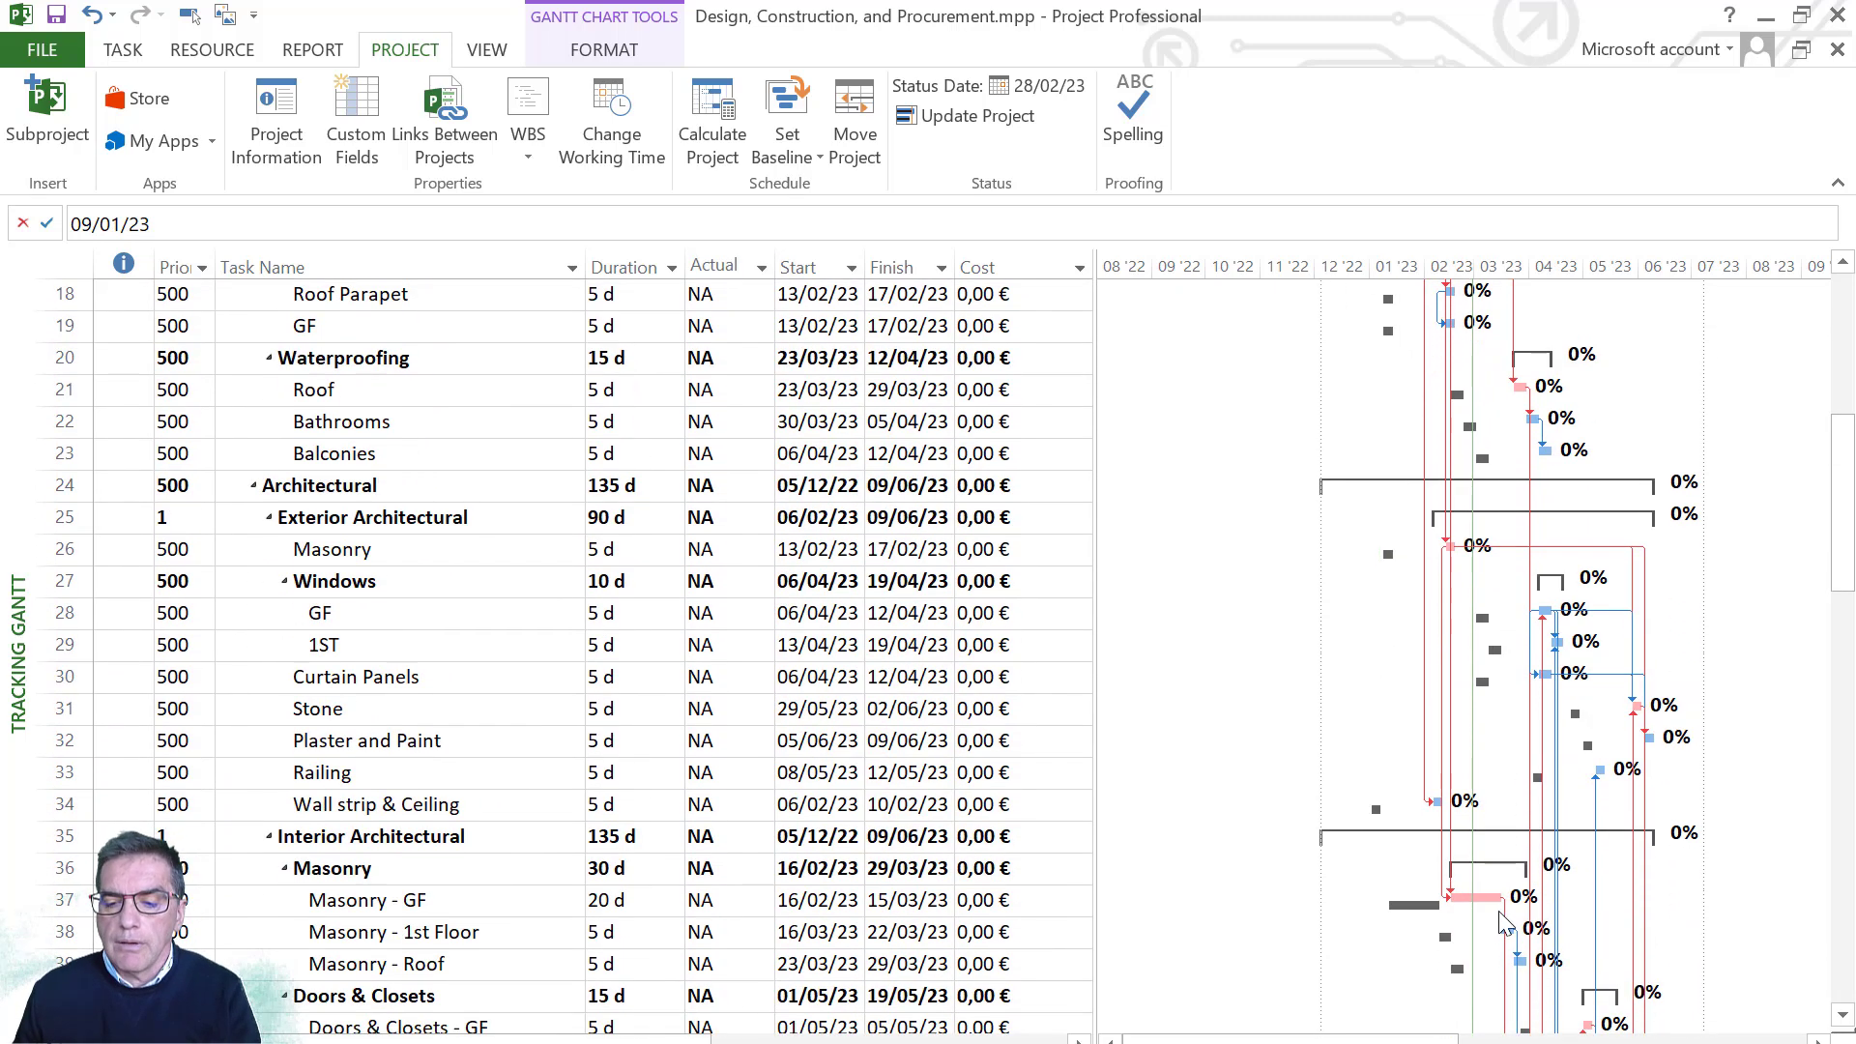
click(76, 902)
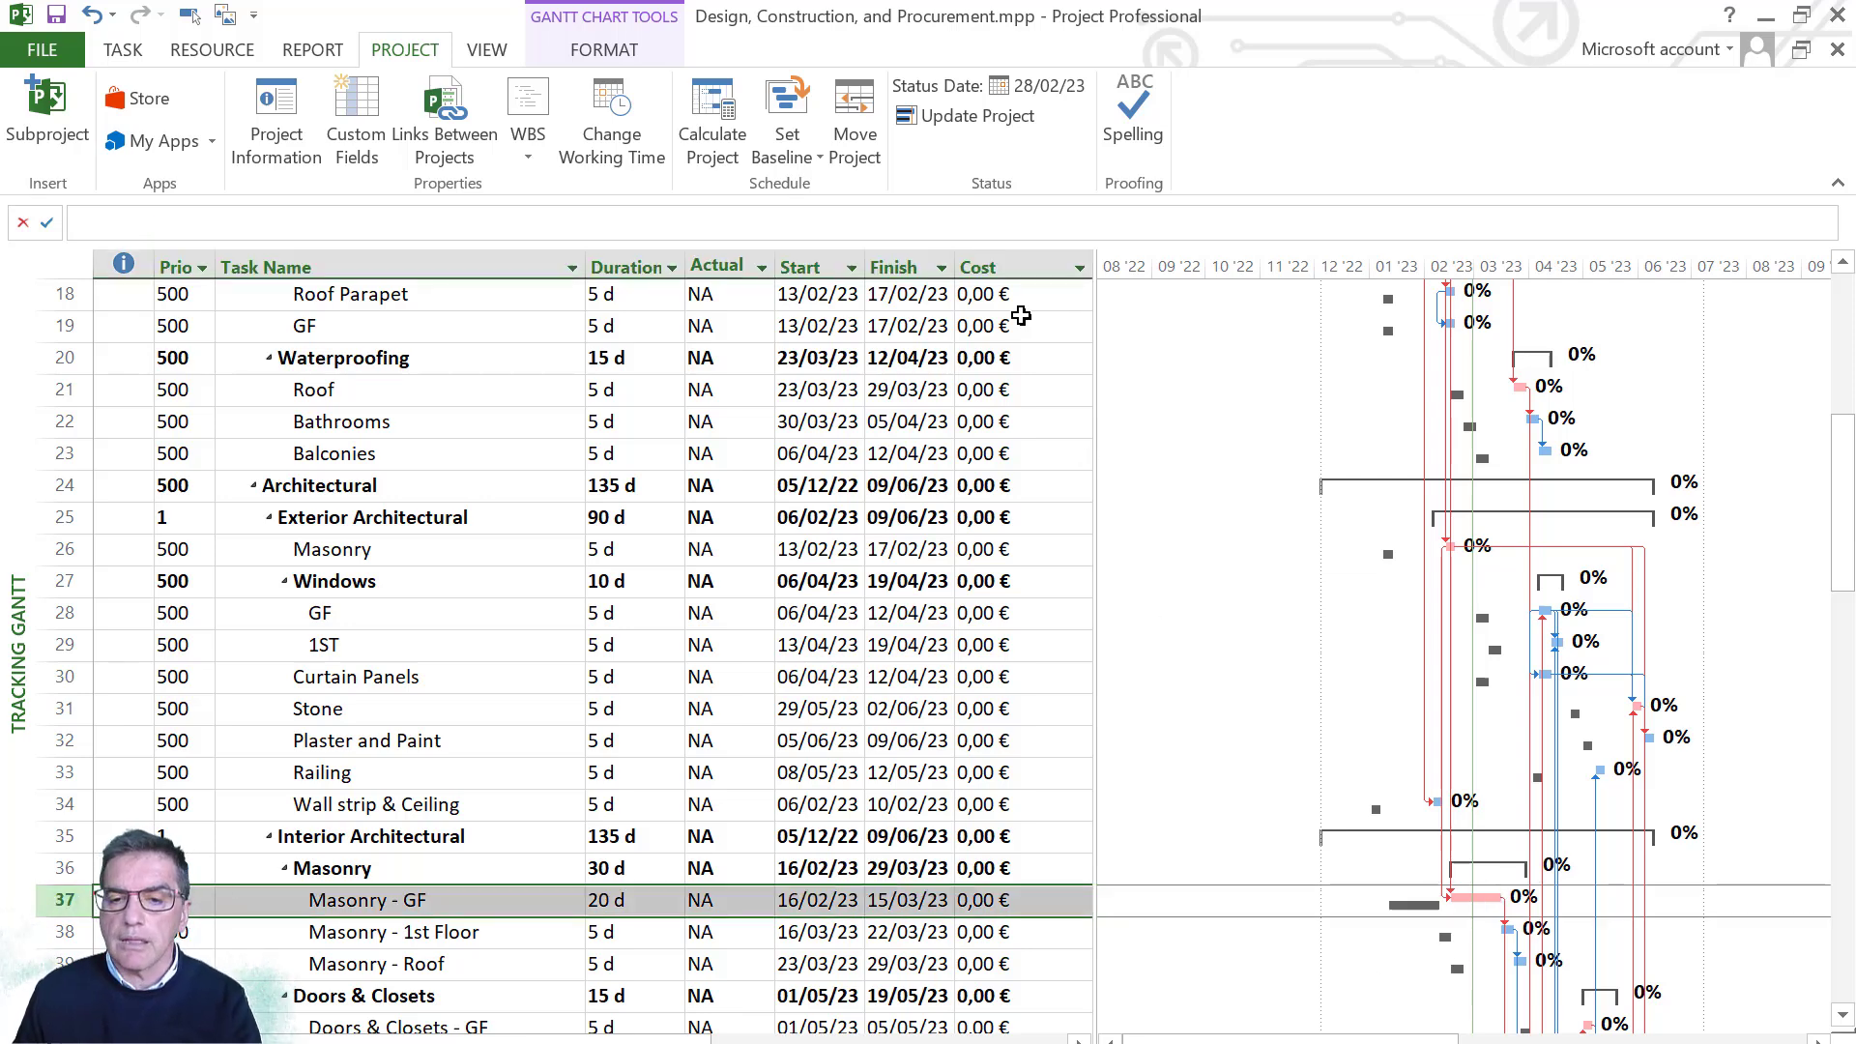
click(966, 118)
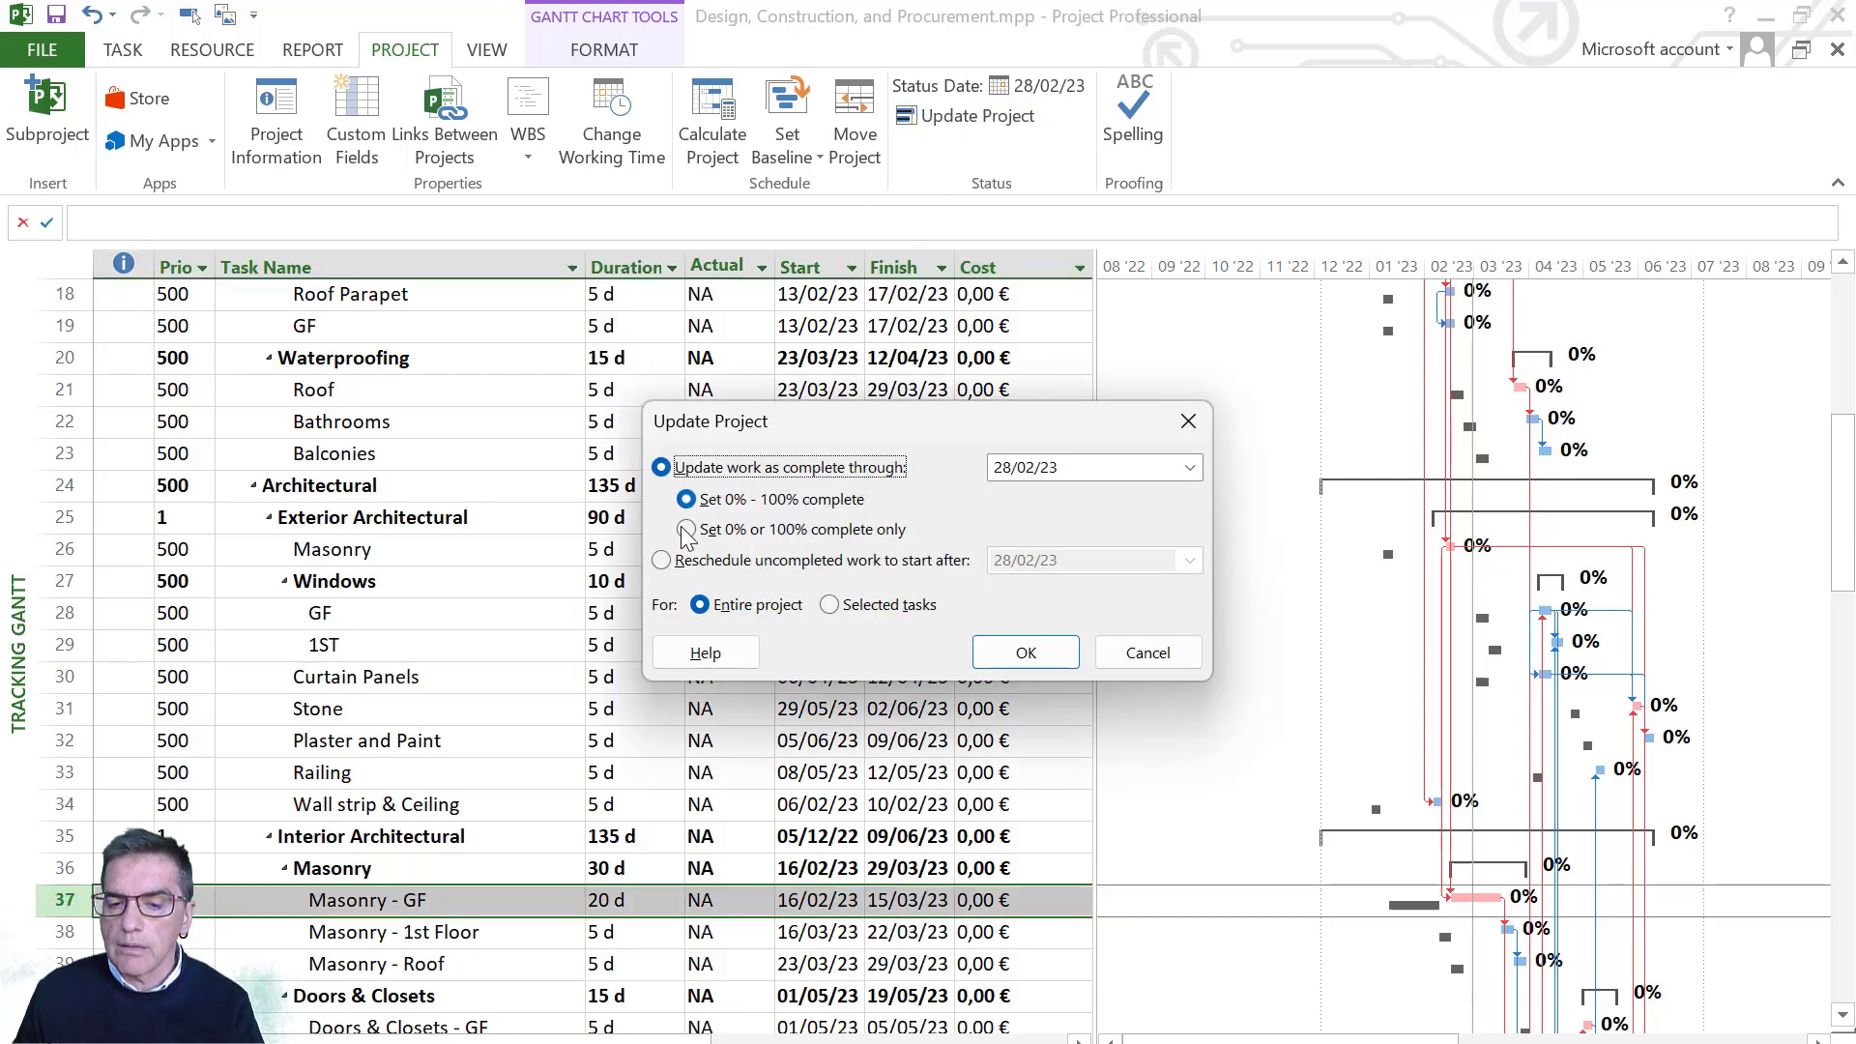
click(1026, 653)
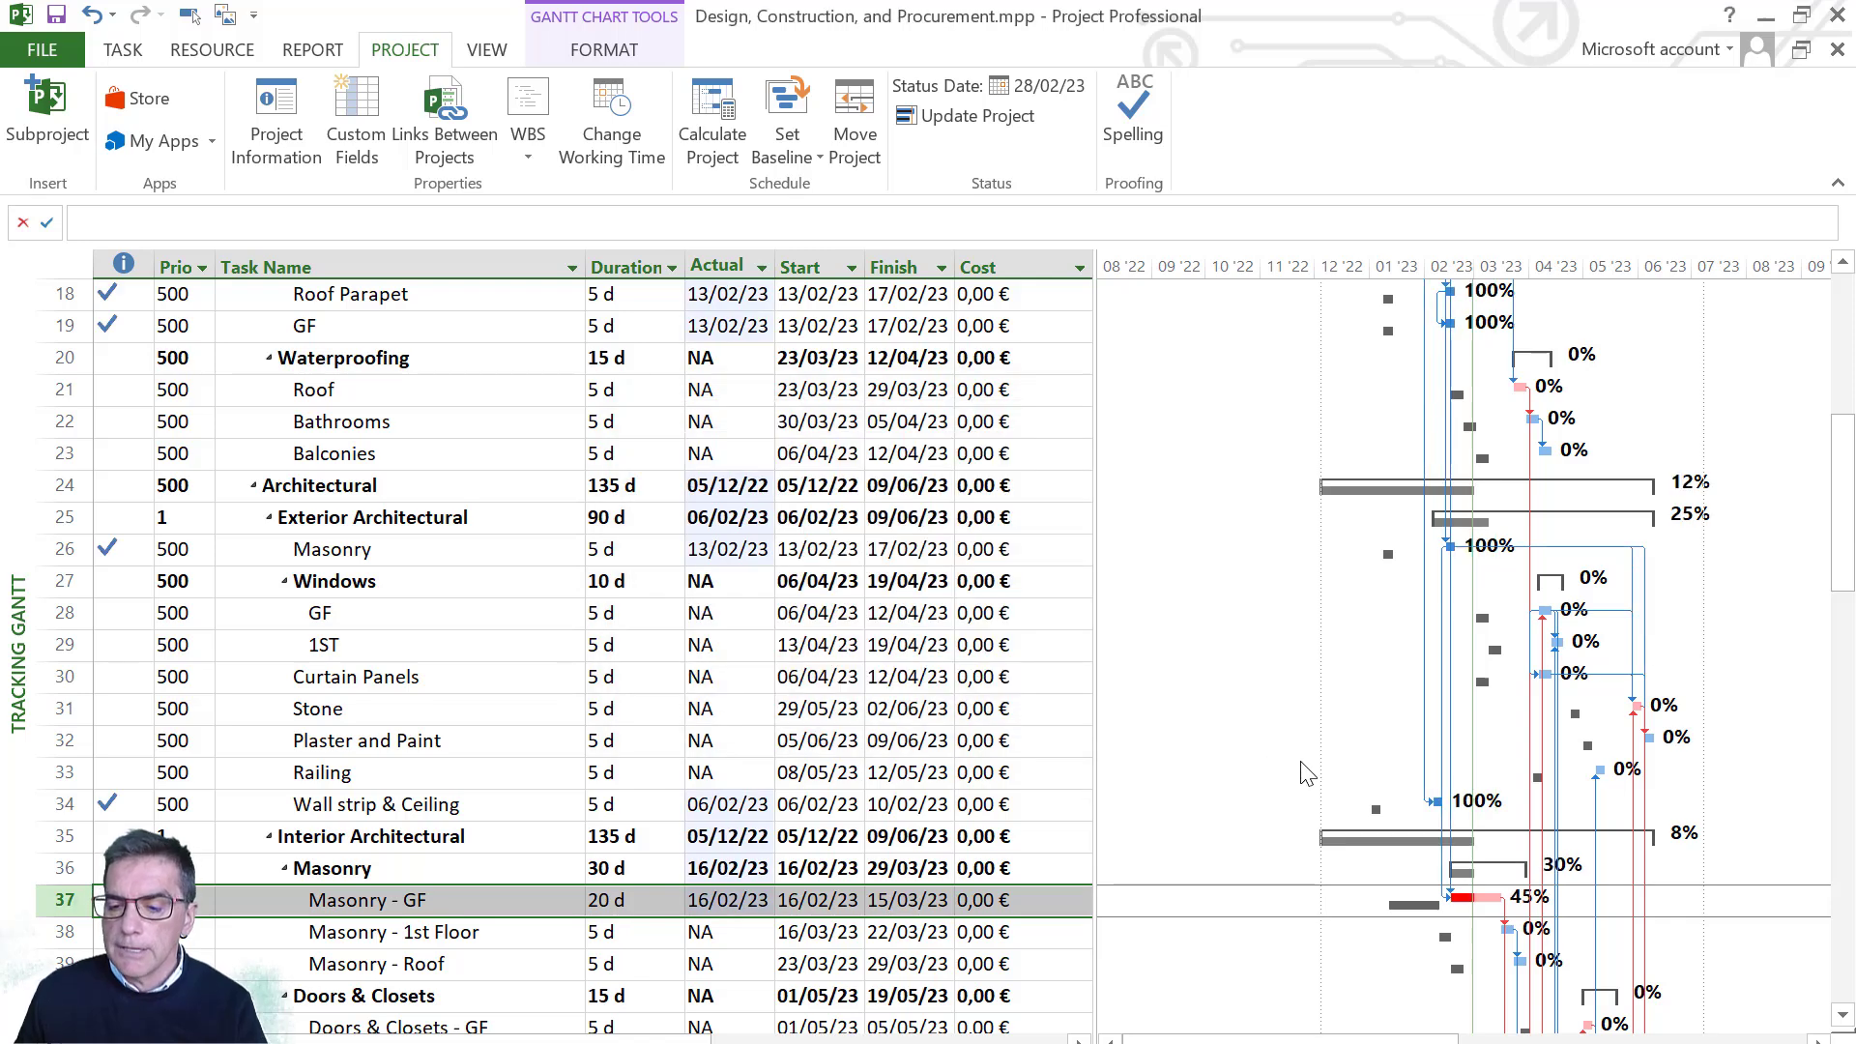
- Save a copy of the updated schedule on the computer as Design, Construction, and Procurement_20230228.mpp
scroll(1547, 802, up, 6)
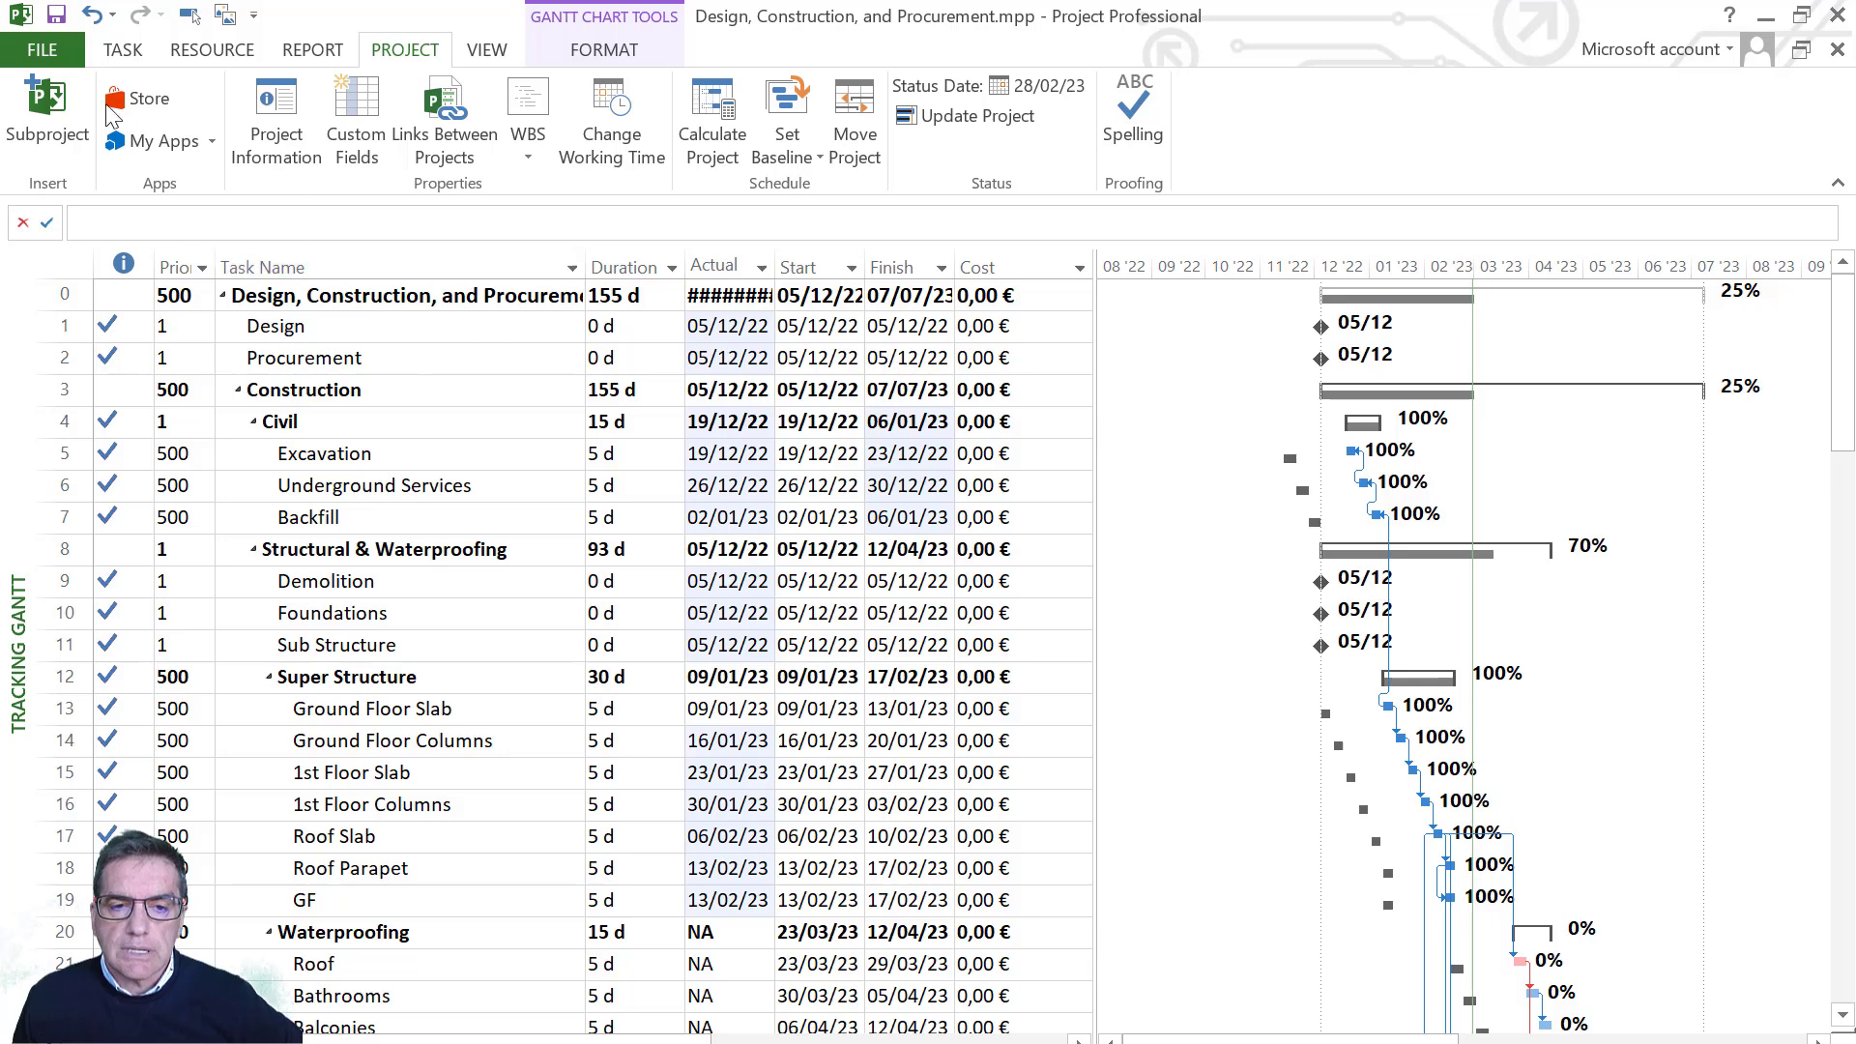
click(62, 48)
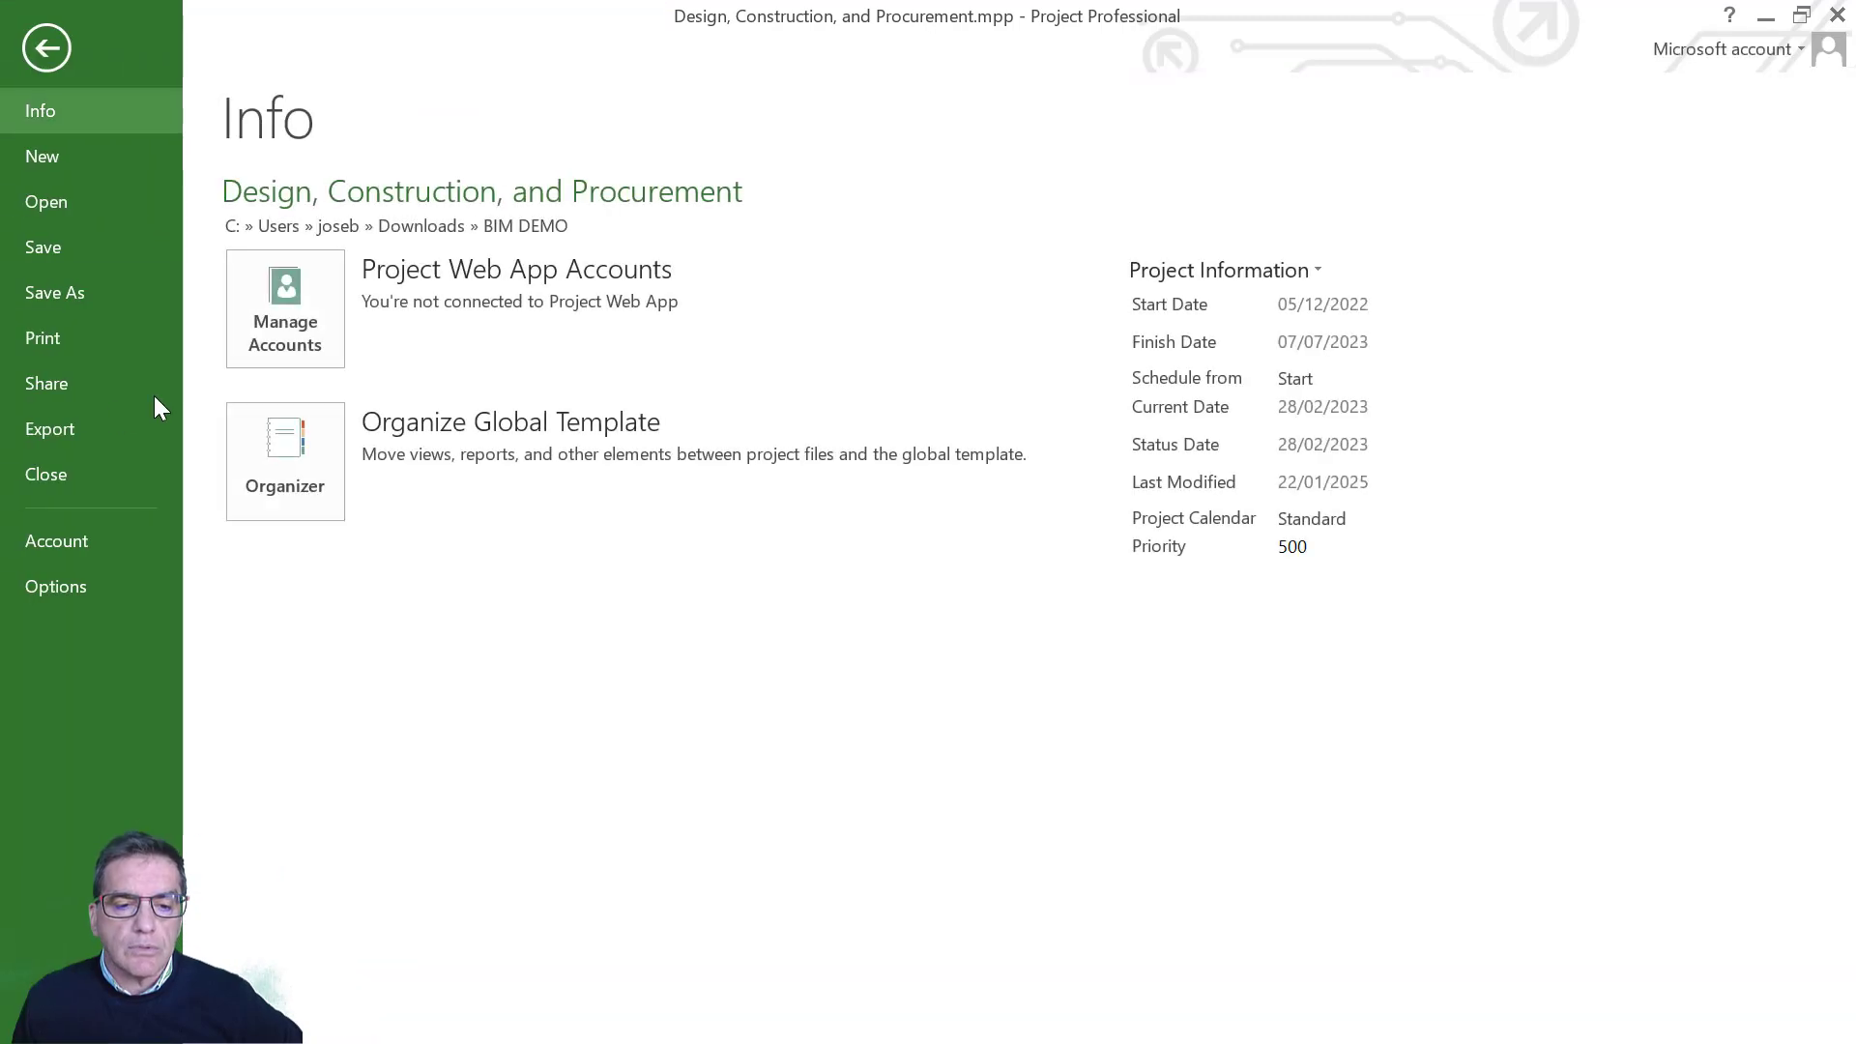
click(75, 294)
click(326, 427)
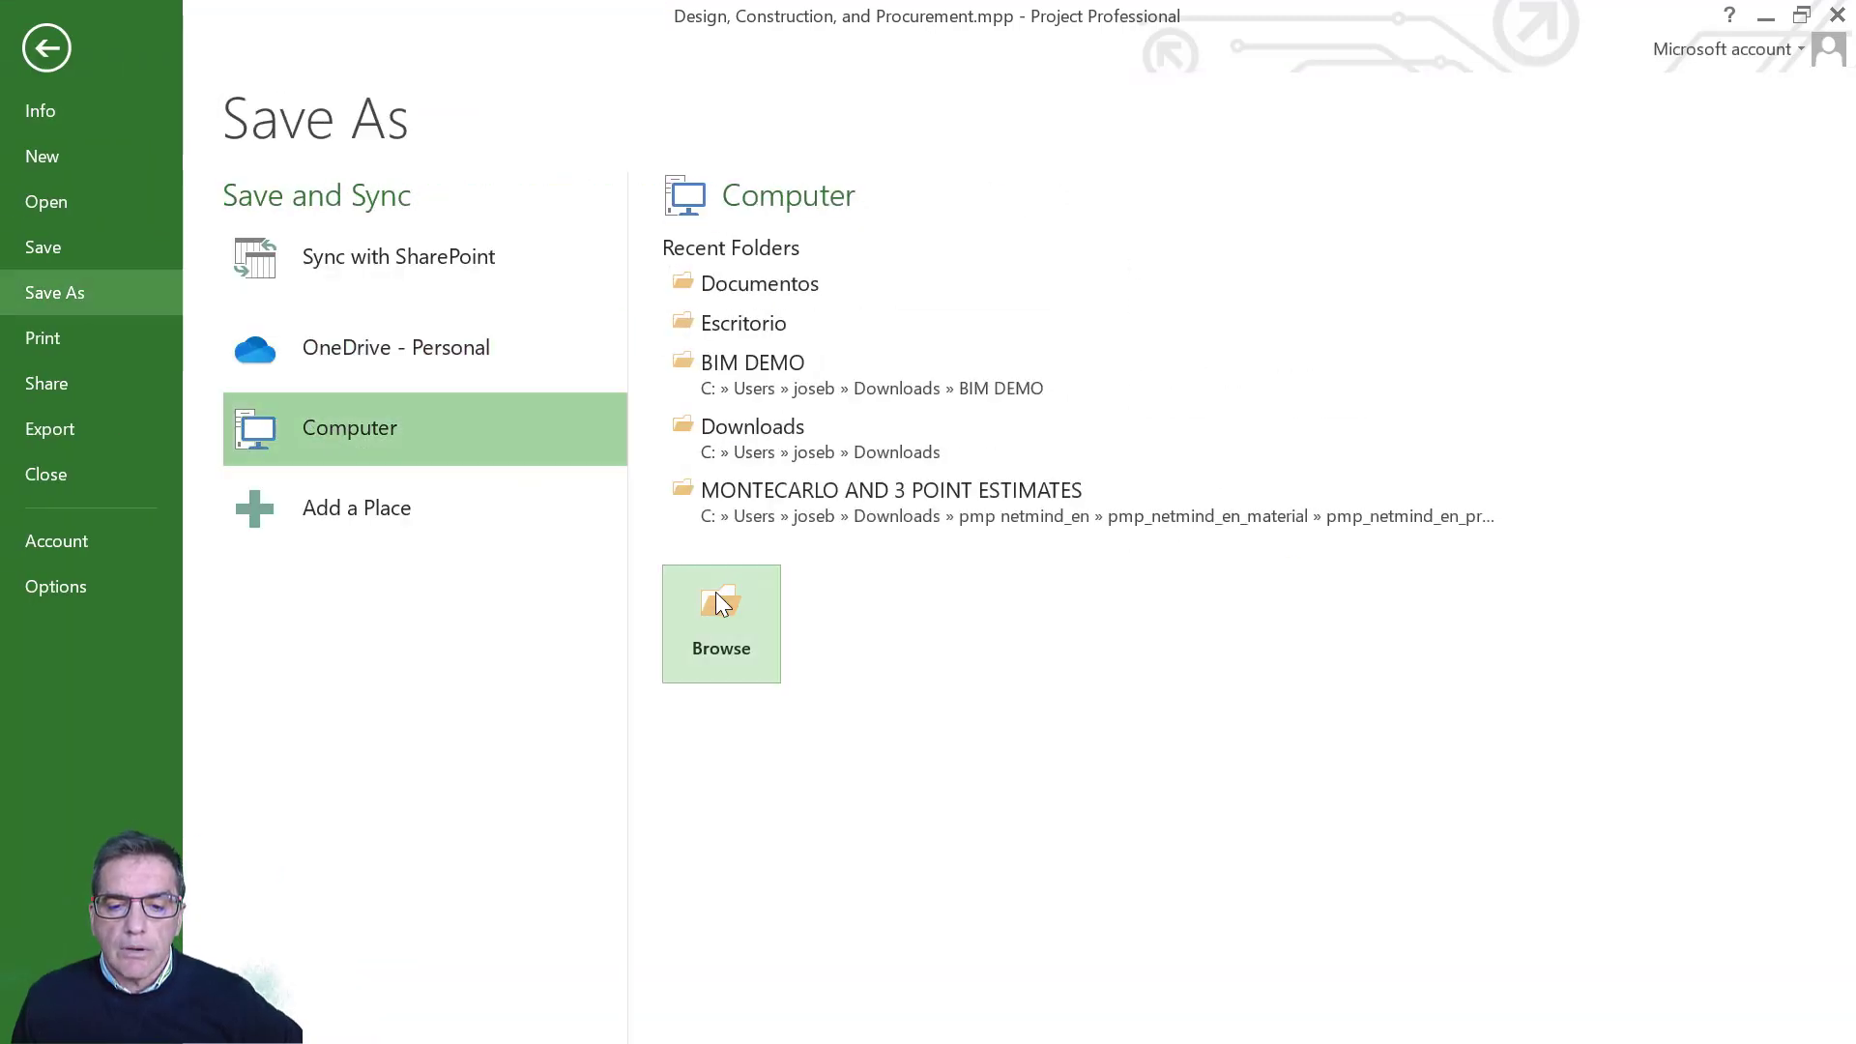
click(721, 623)
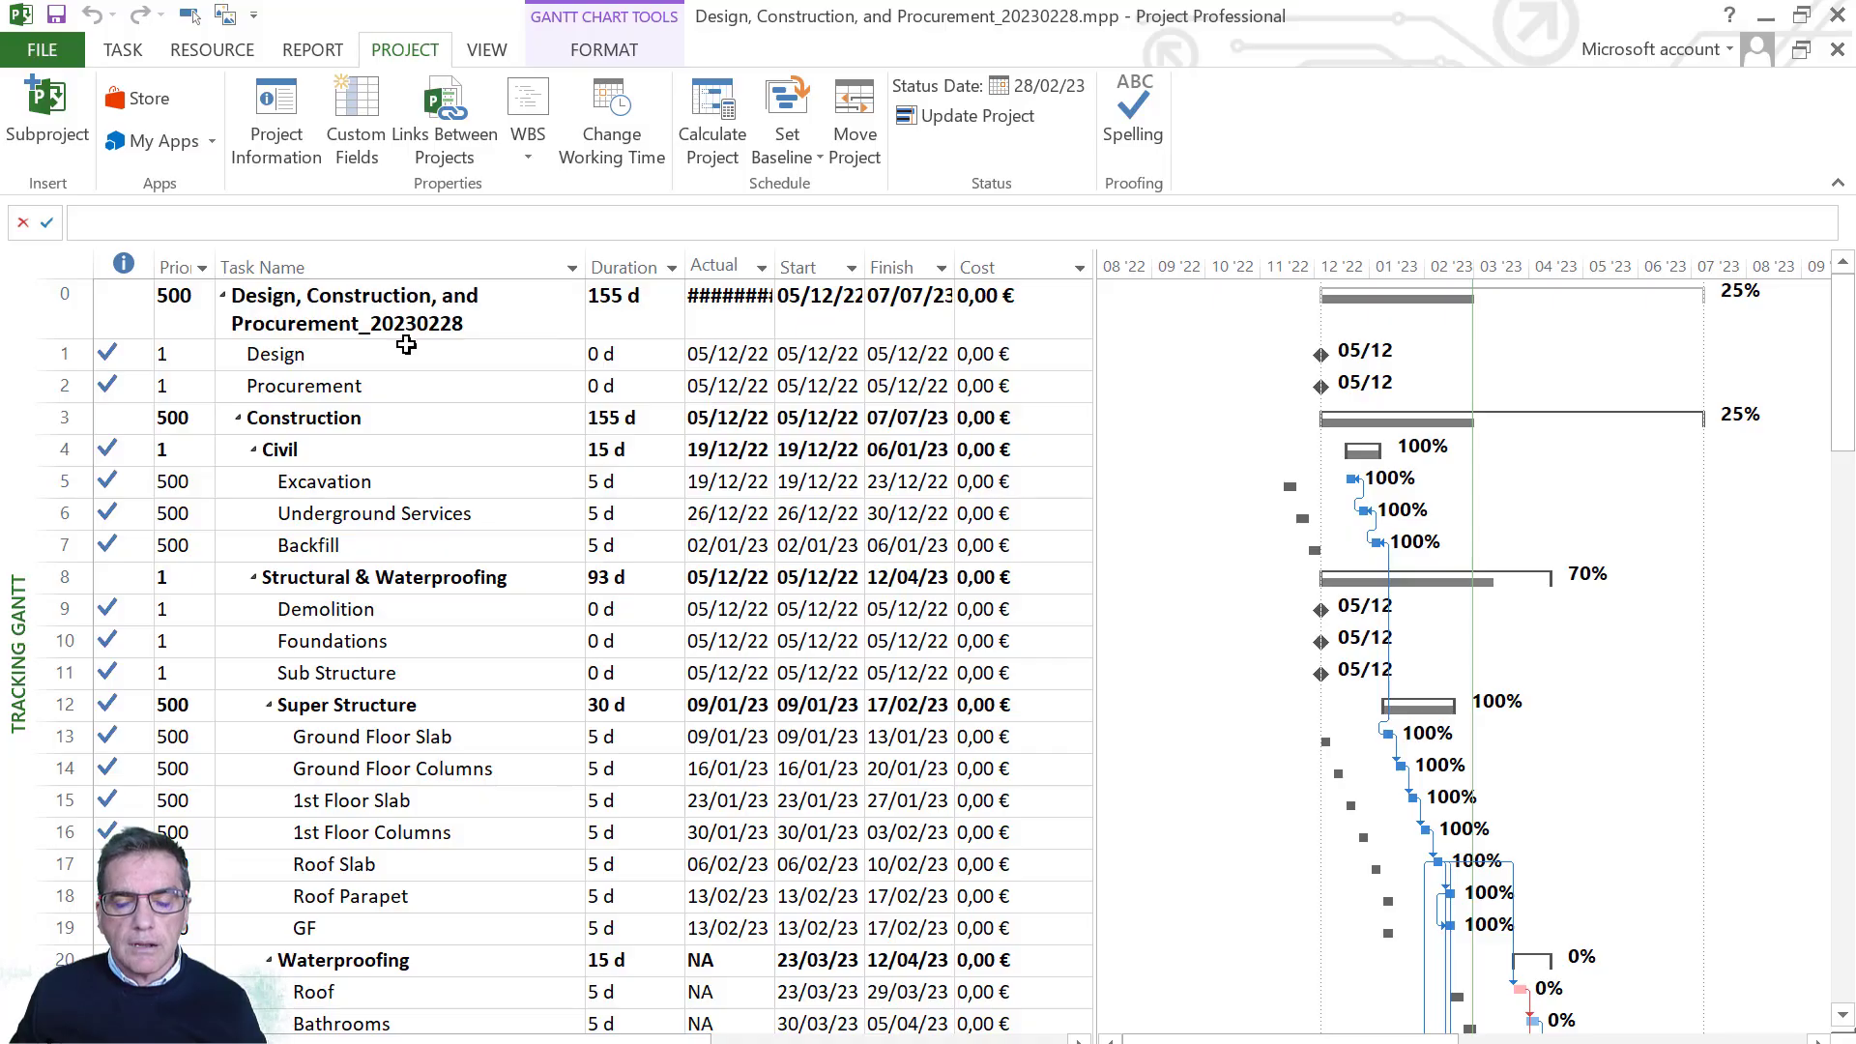
click(68, 51)
- Switch to PMPeople and open the review dates in the planning section of IMPORT PROJECT
key(alt+Tab)
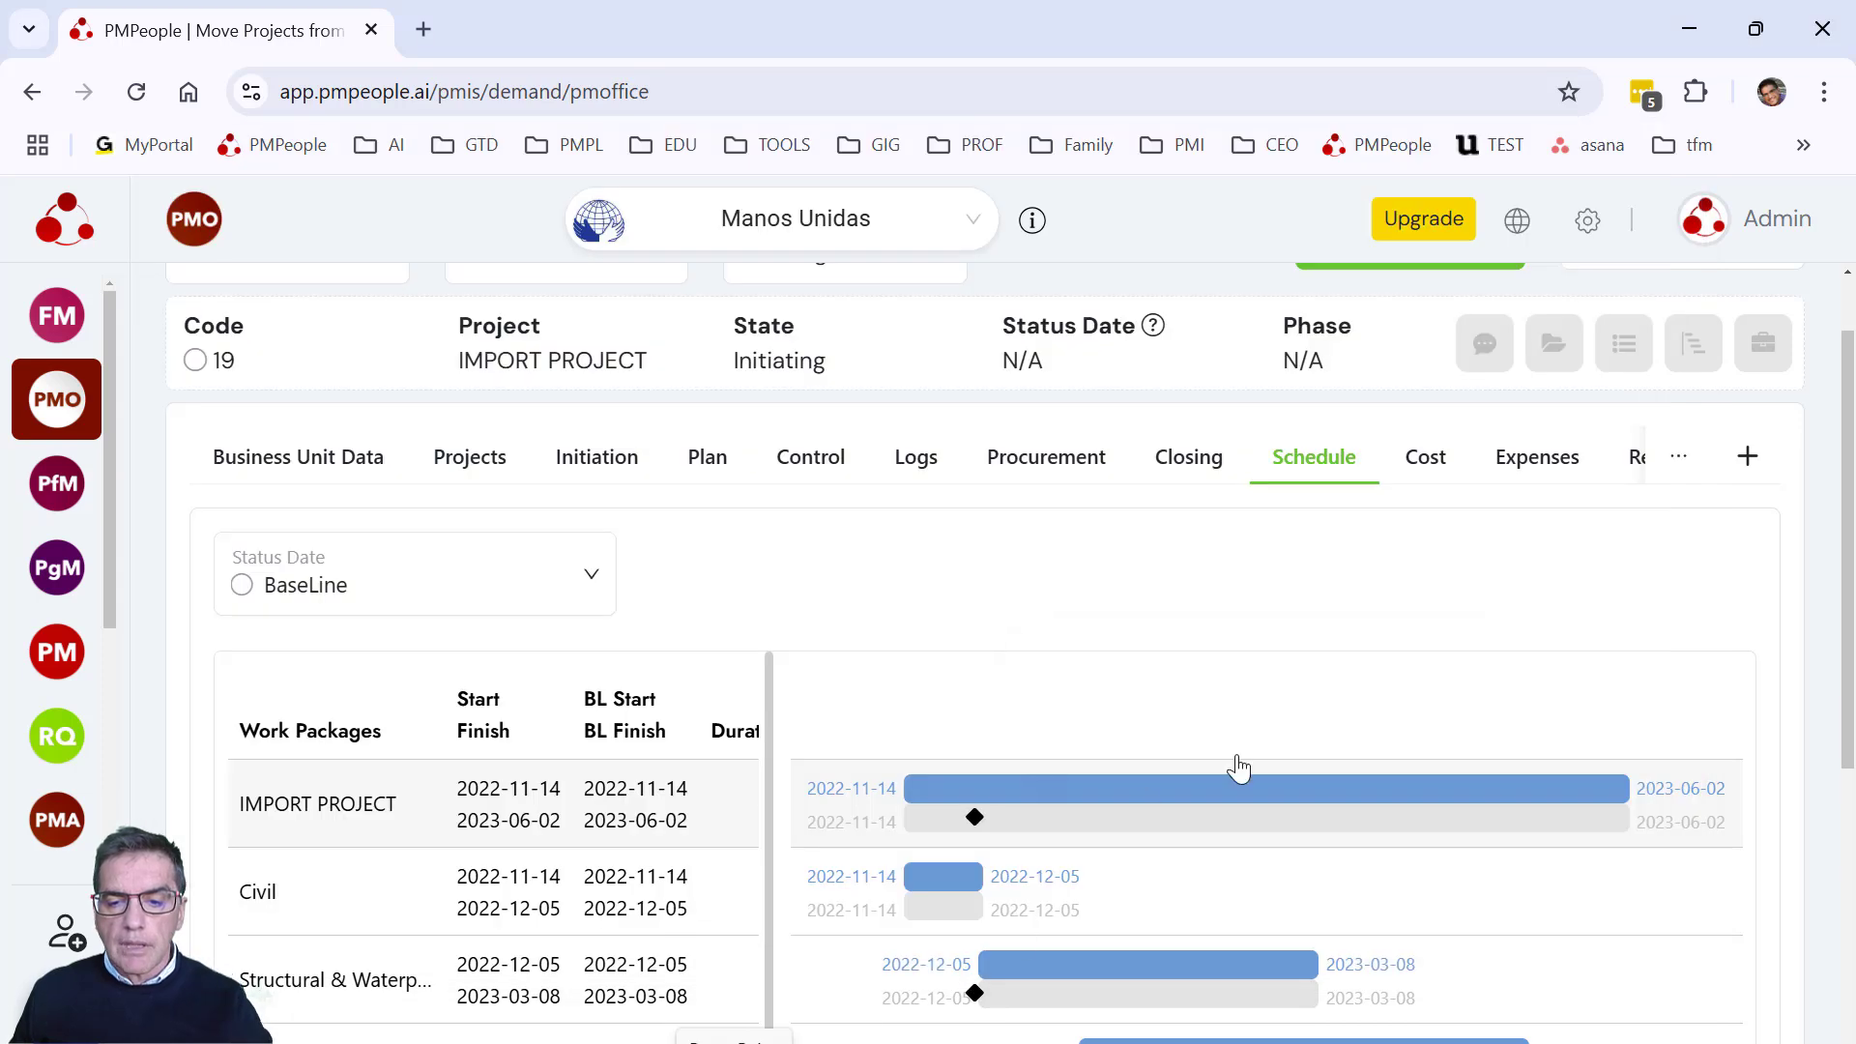
click(717, 474)
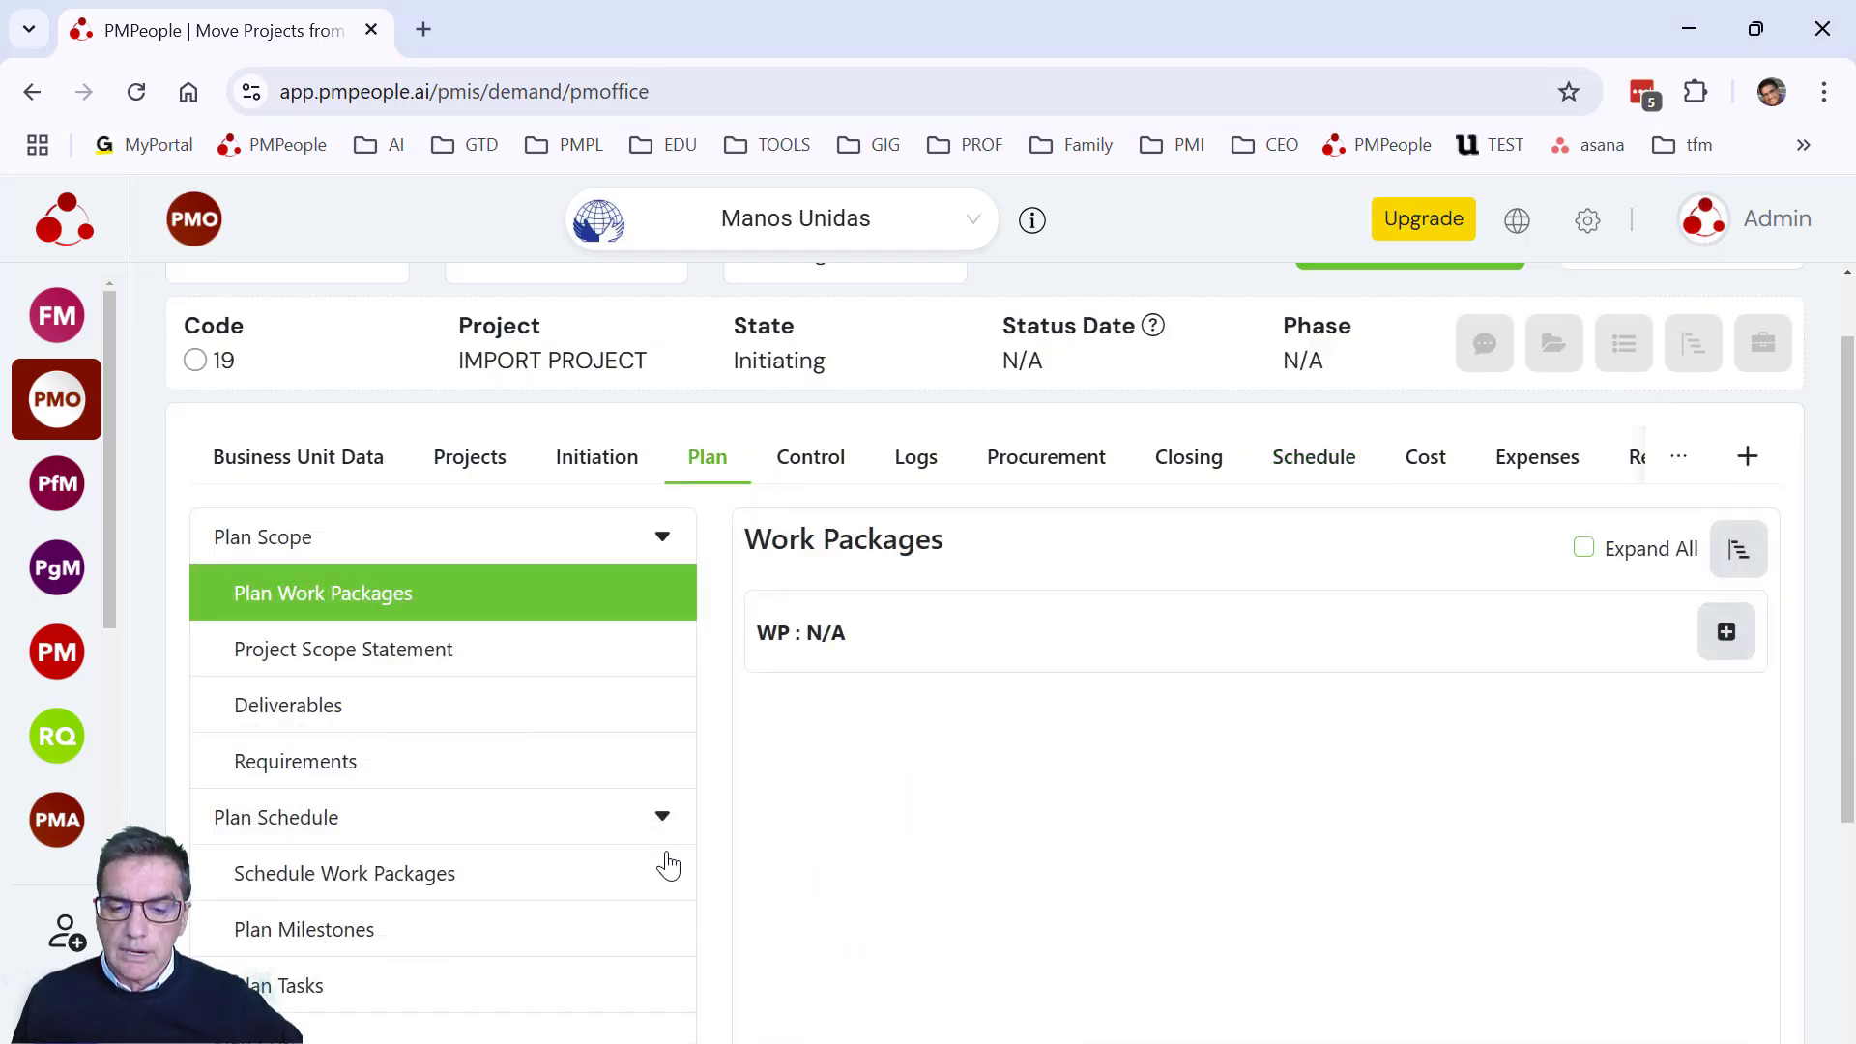
scroll(663, 862, down, 4)
click(368, 1010)
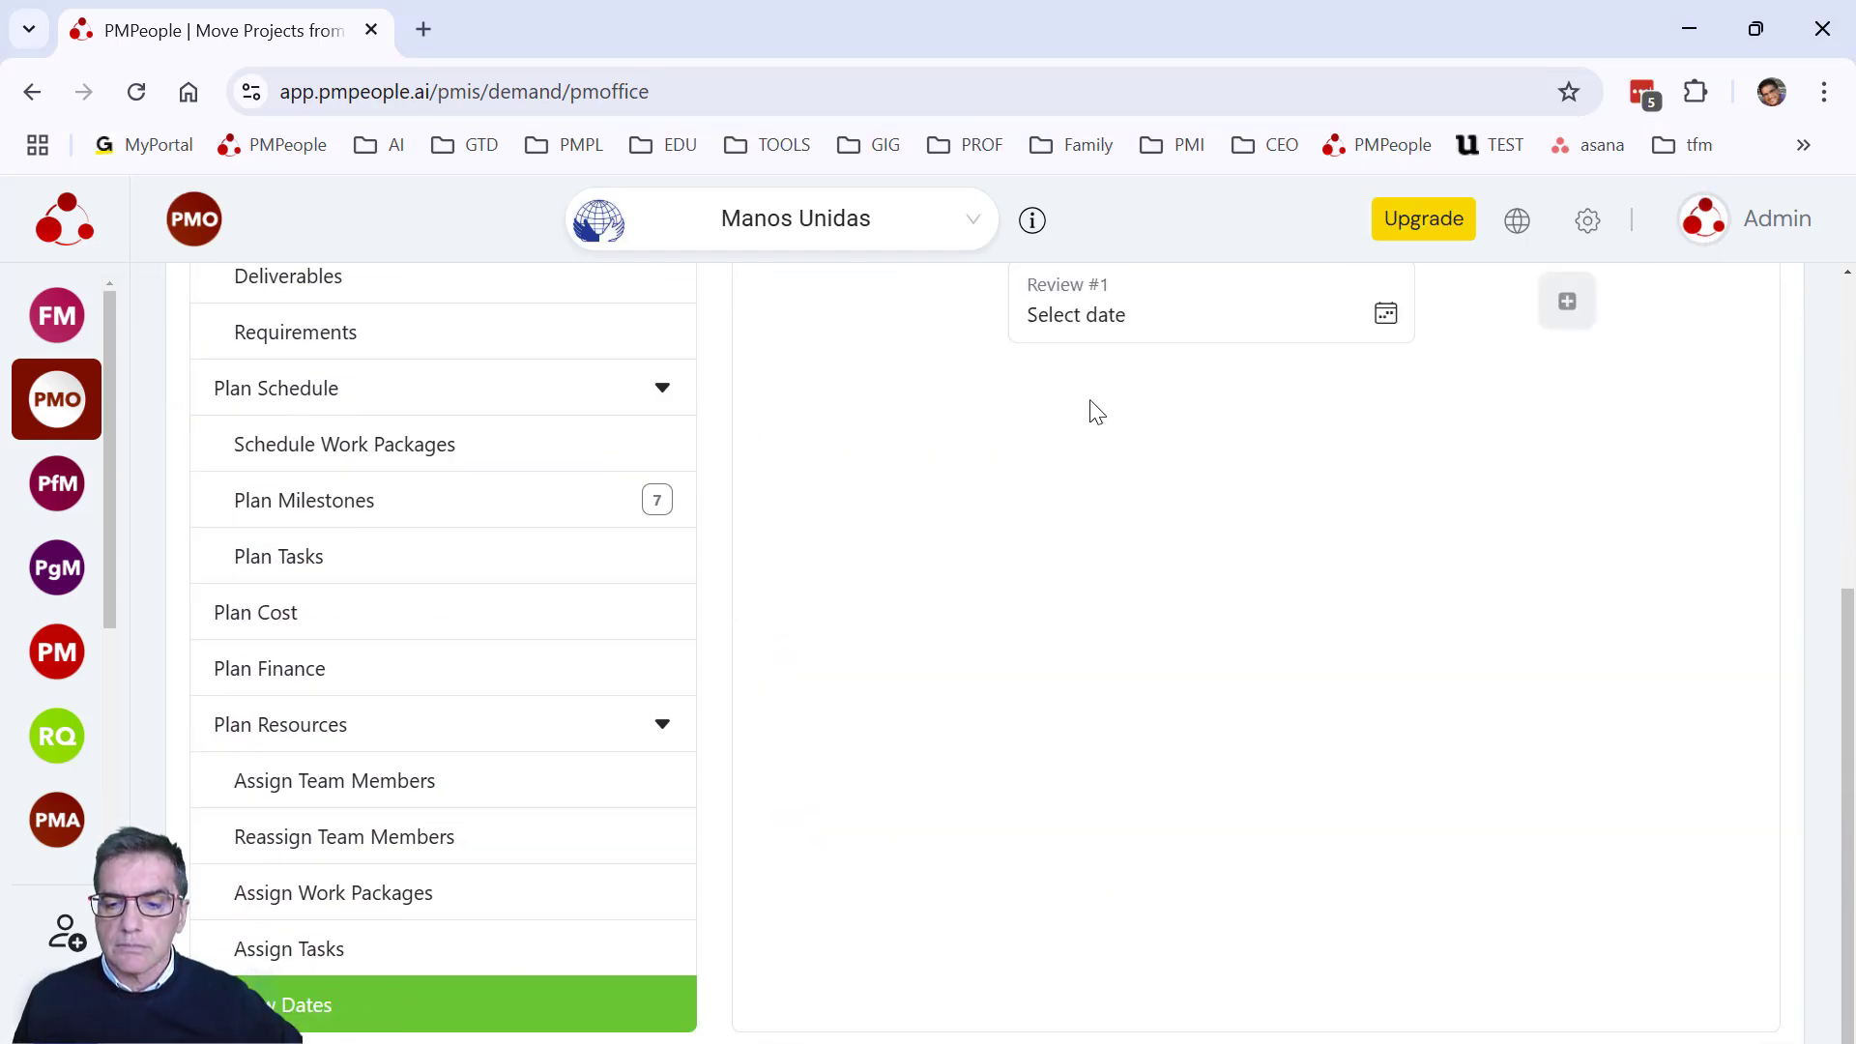
- Schedule Review #1 for 2023-02-28 and add it to the project's review dates
click(1173, 328)
scroll(1286, 423, up, 1)
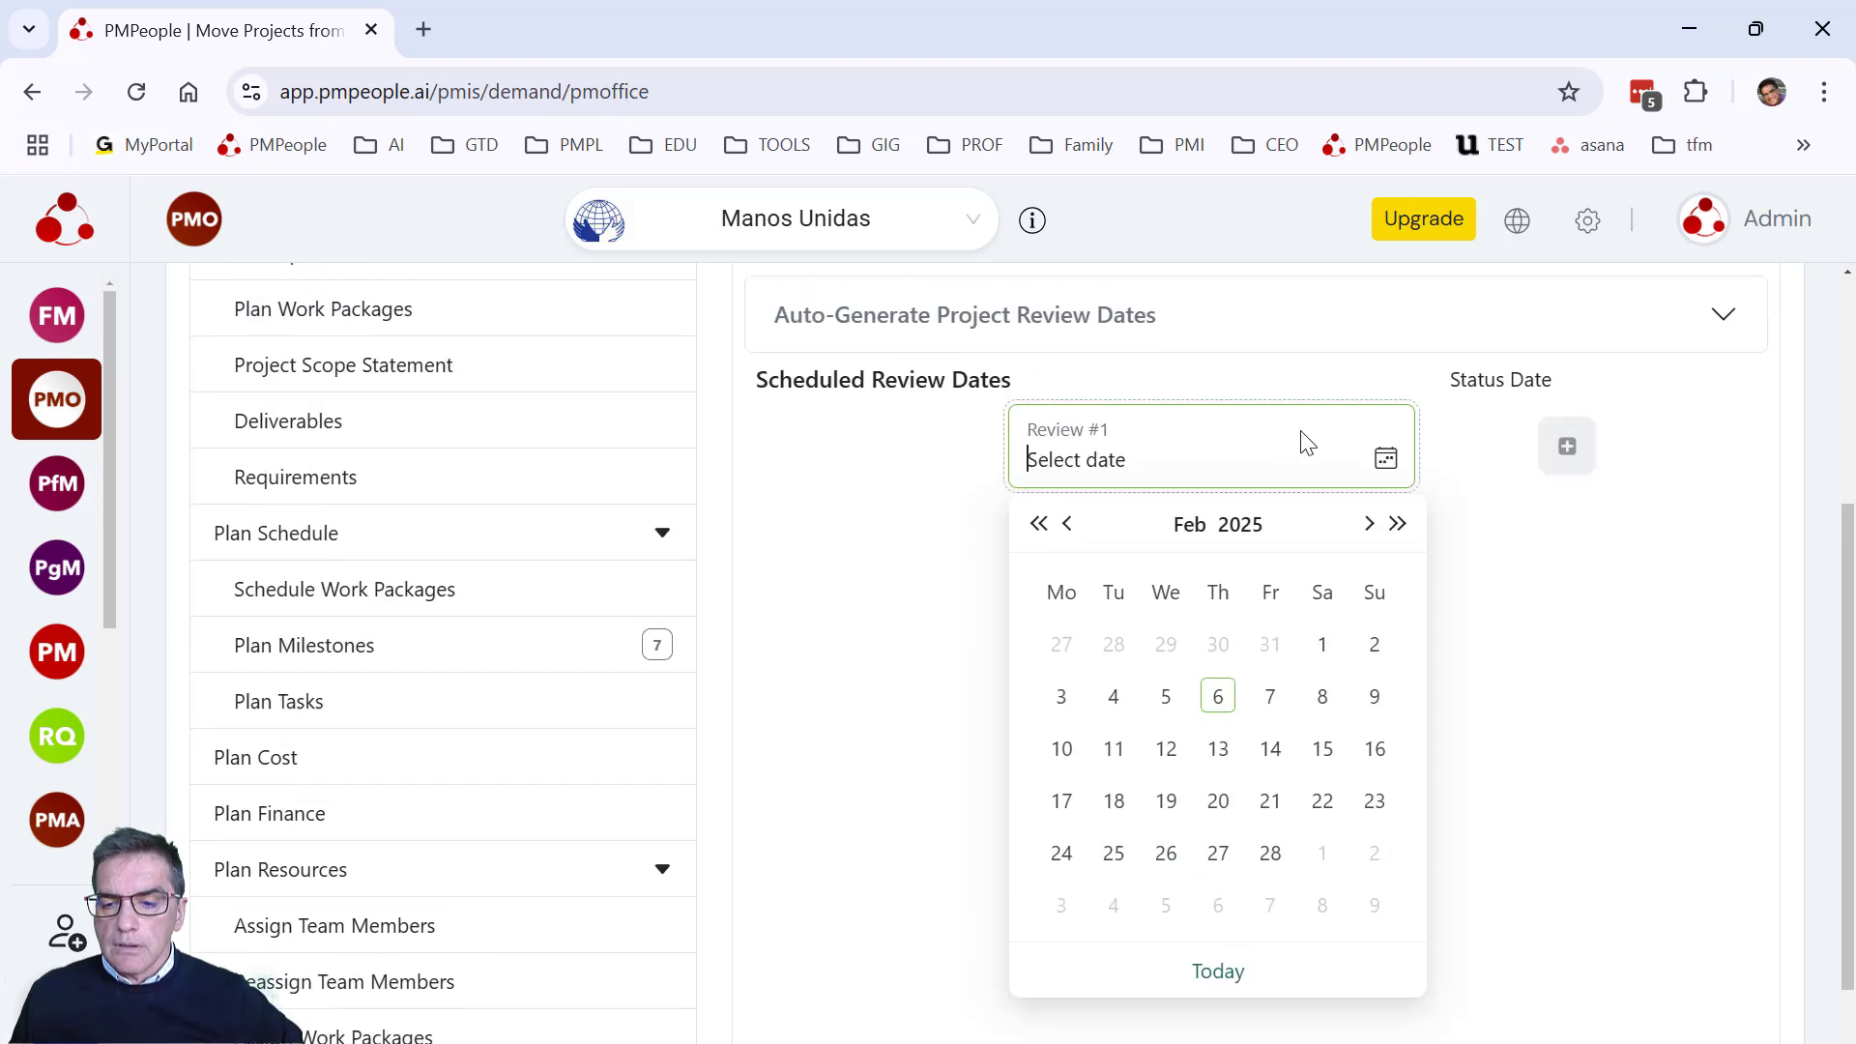
click(1241, 525)
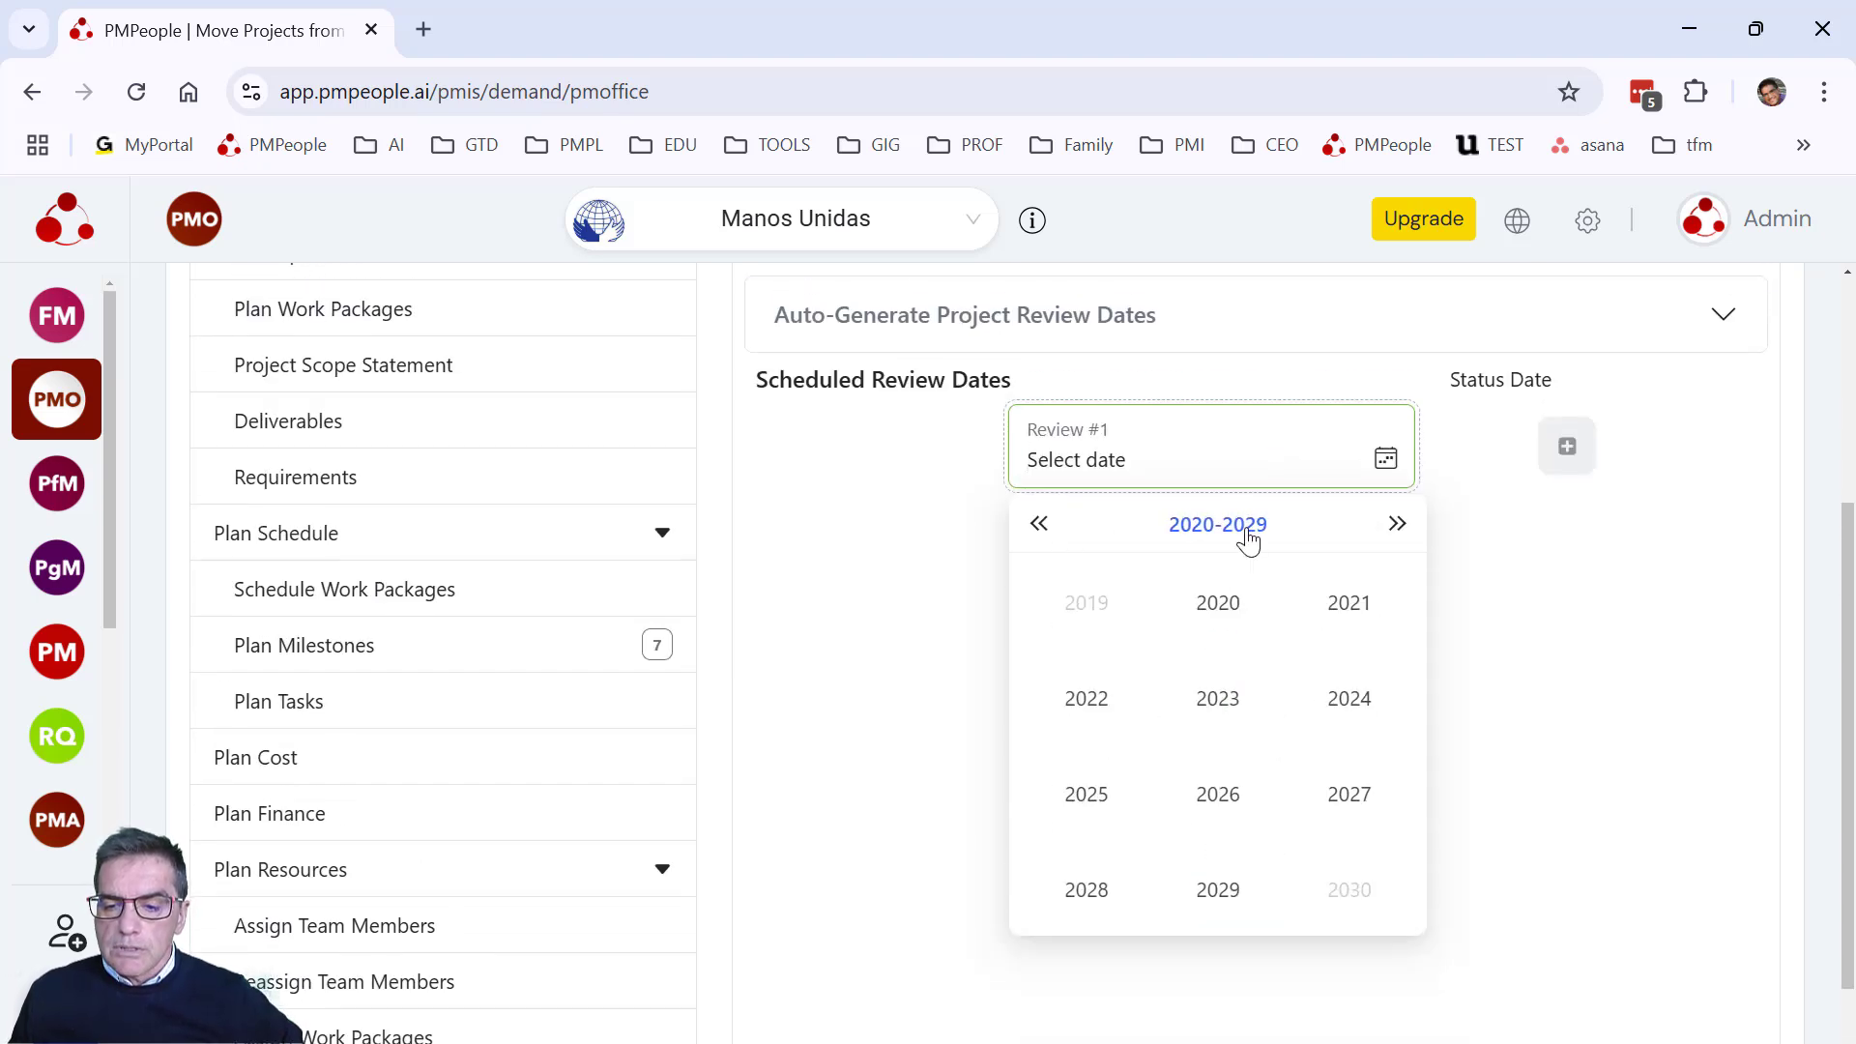
click(1219, 710)
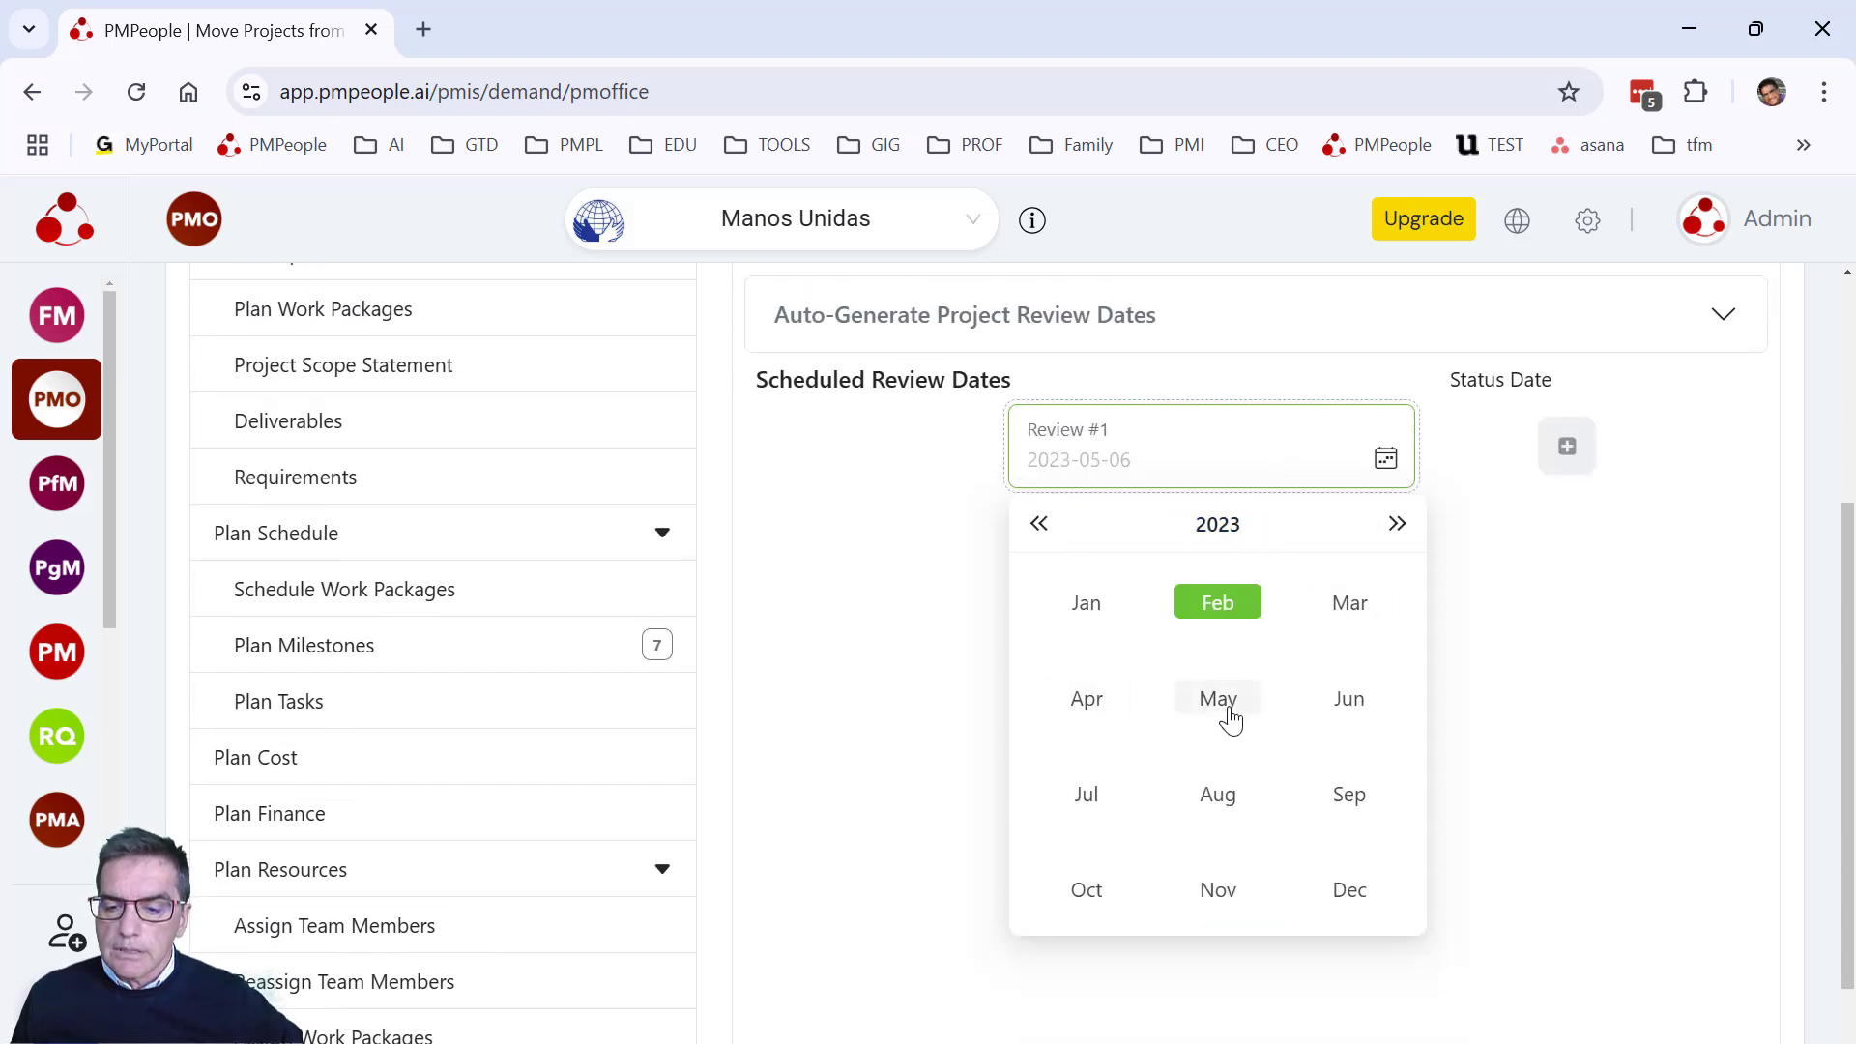
click(1219, 609)
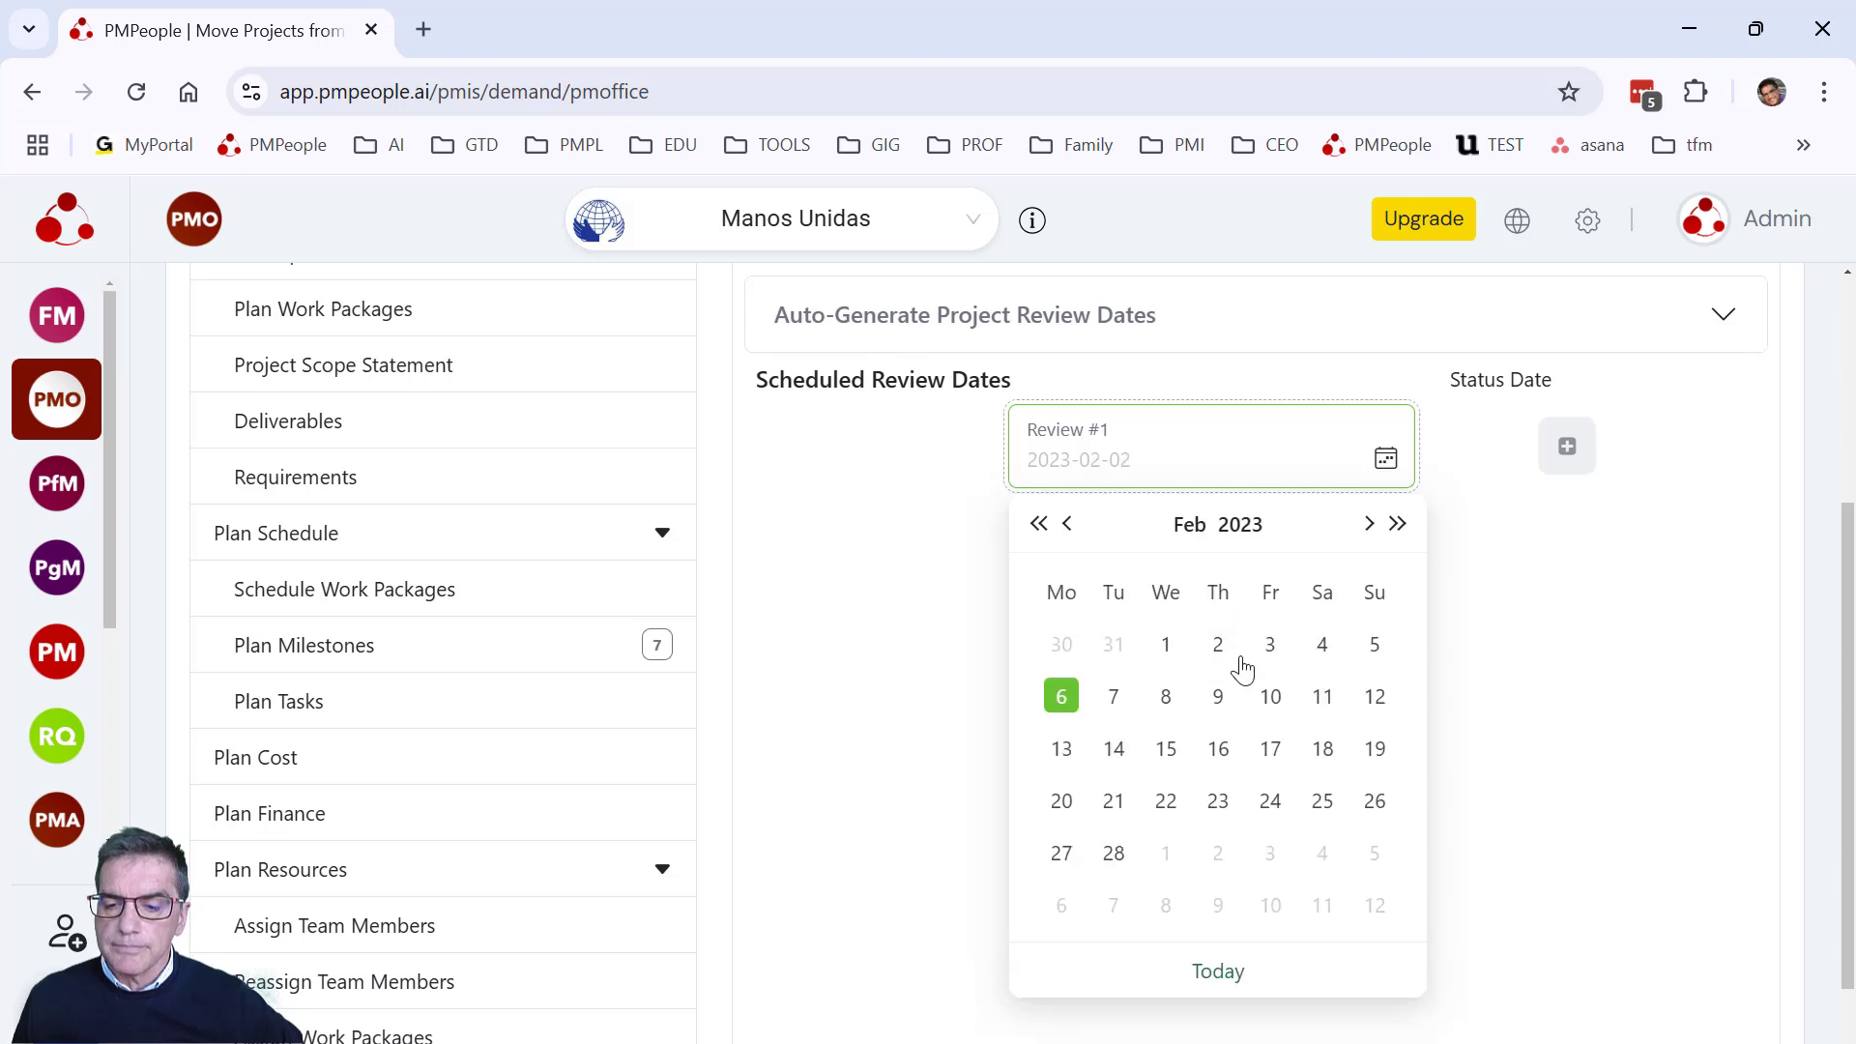
click(1113, 854)
click(1558, 464)
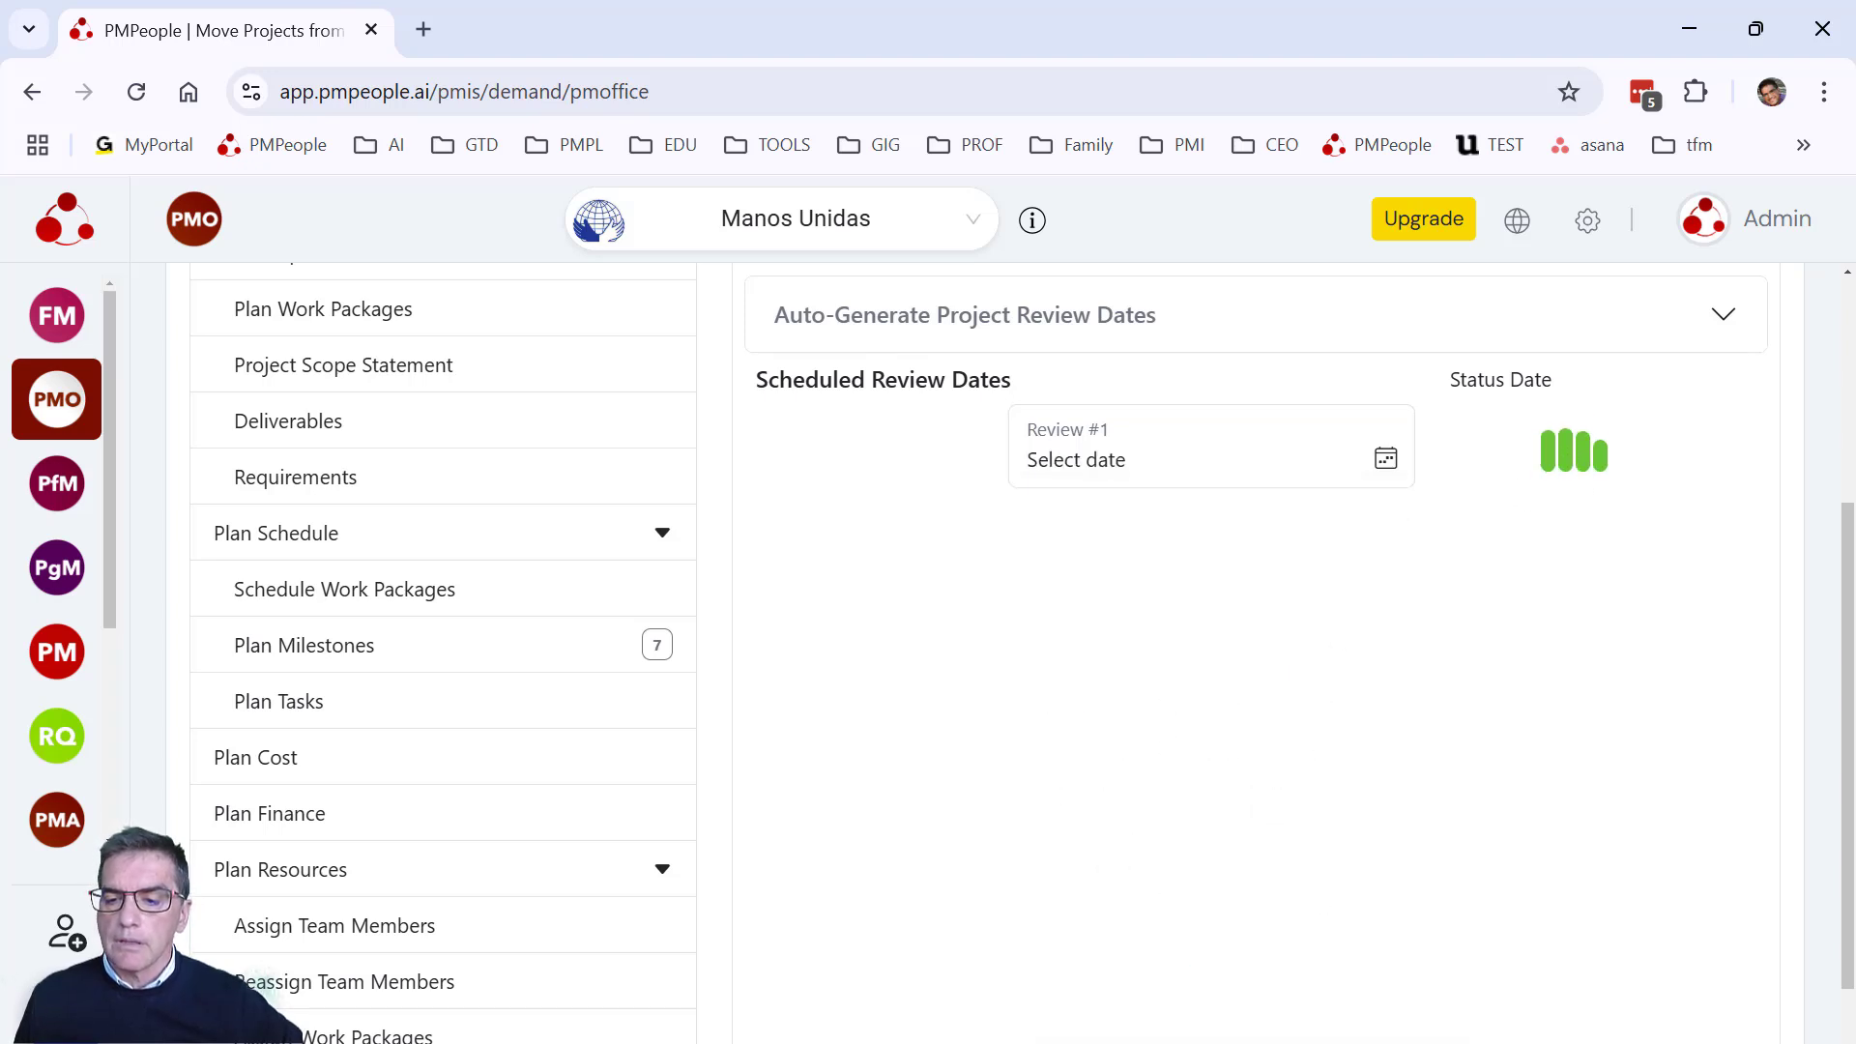
- Record a project health check for status date 2023-02-28 with global health 90 and summary "JJJJ", and save it
click(806, 577)
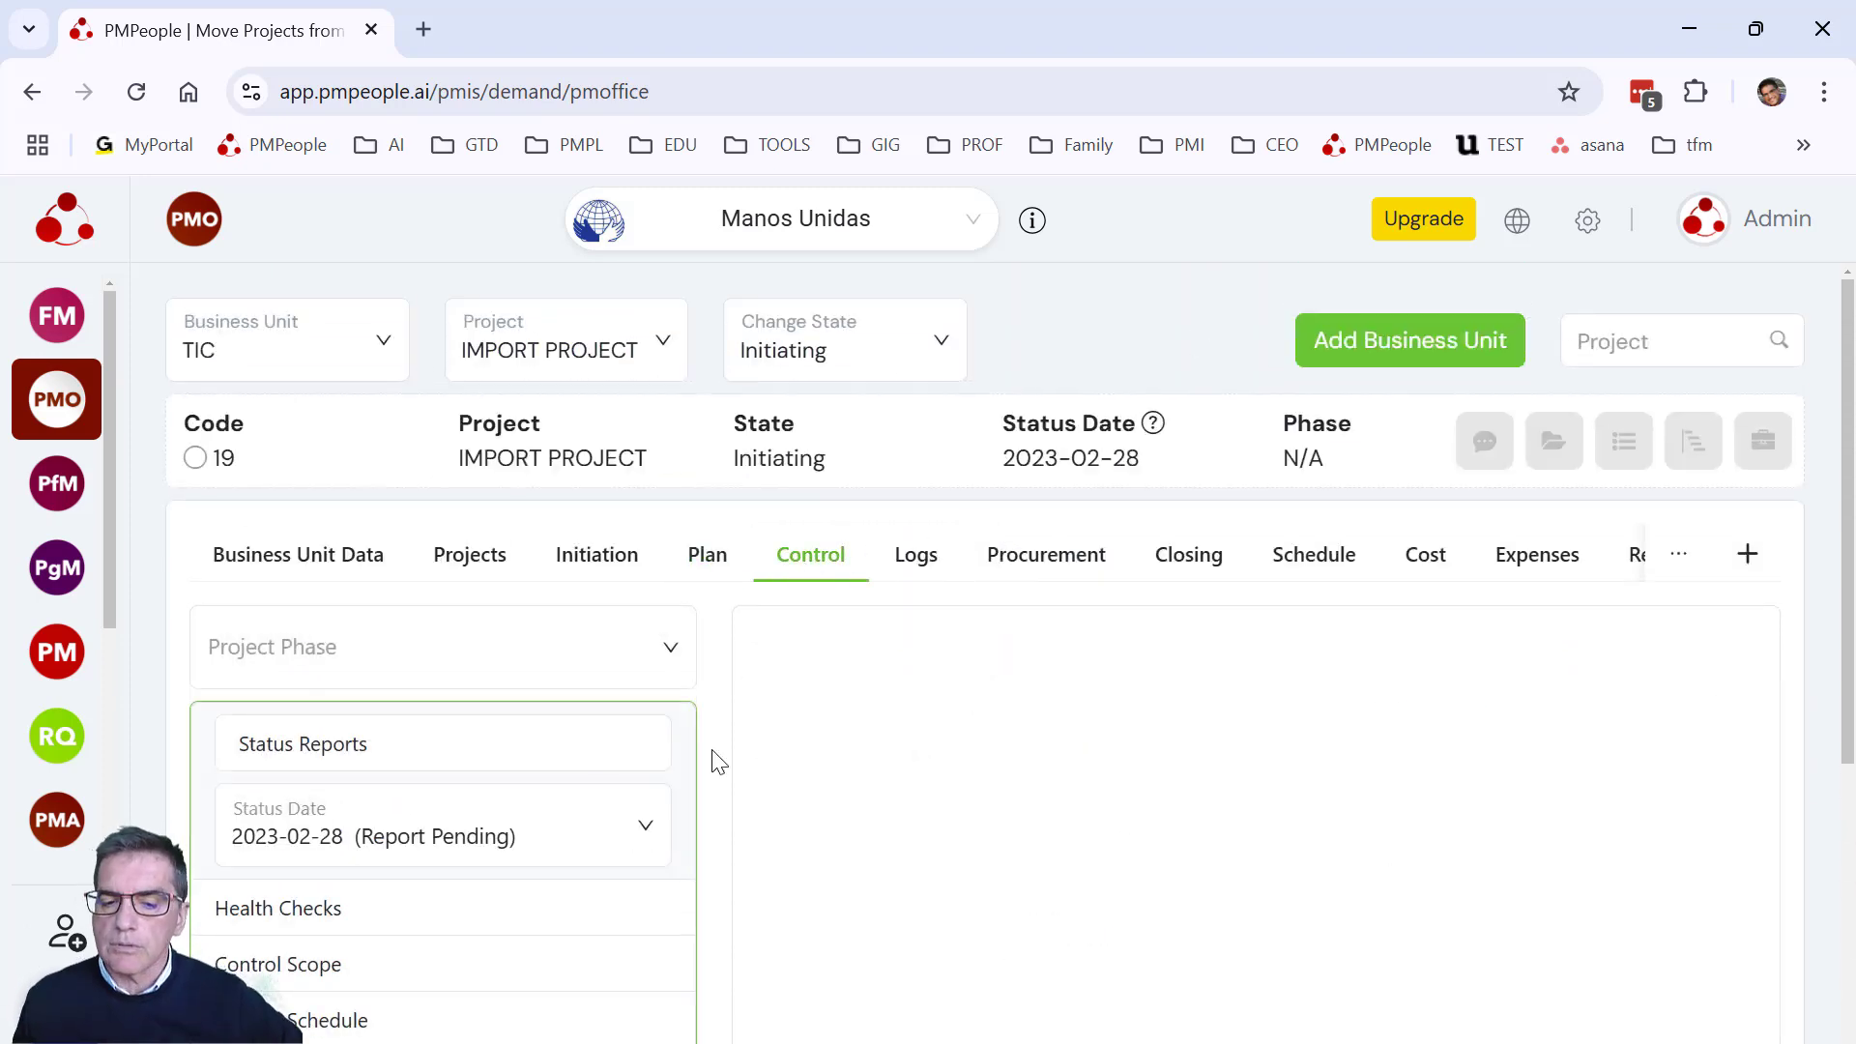
scroll(561, 796, down, 2)
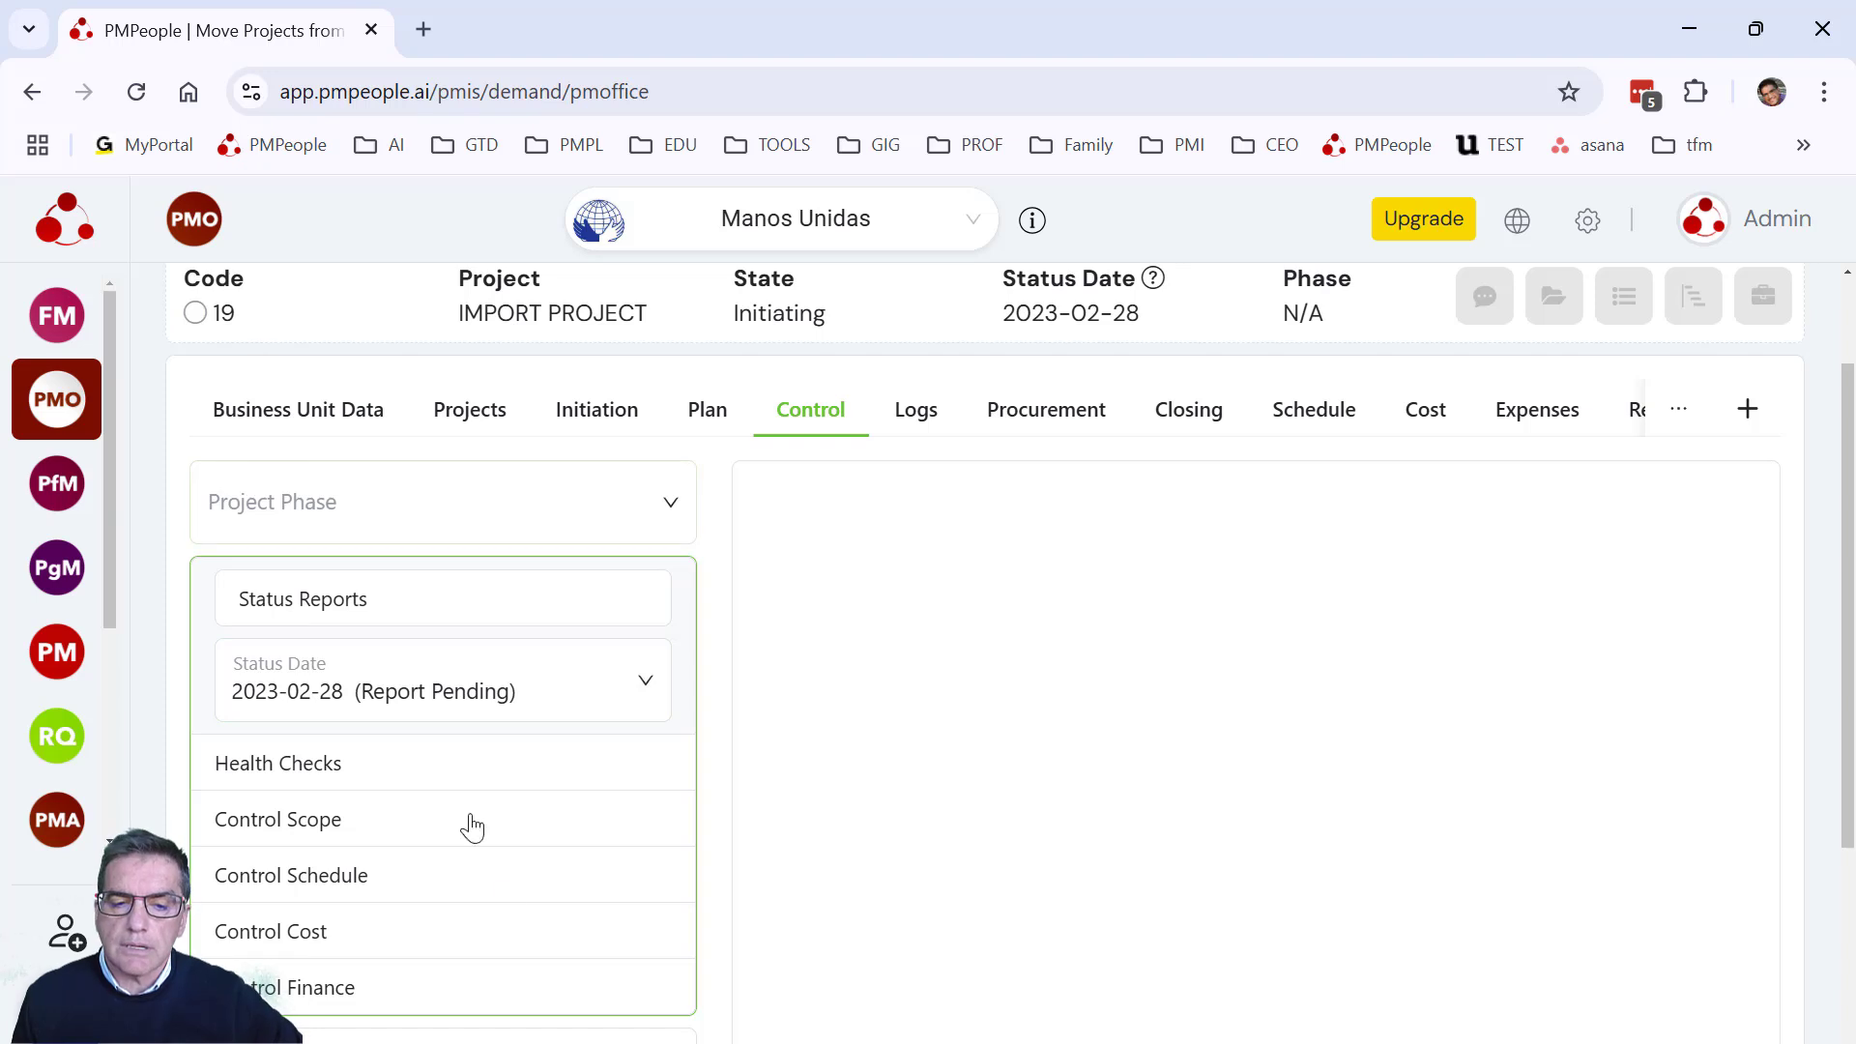
click(412, 776)
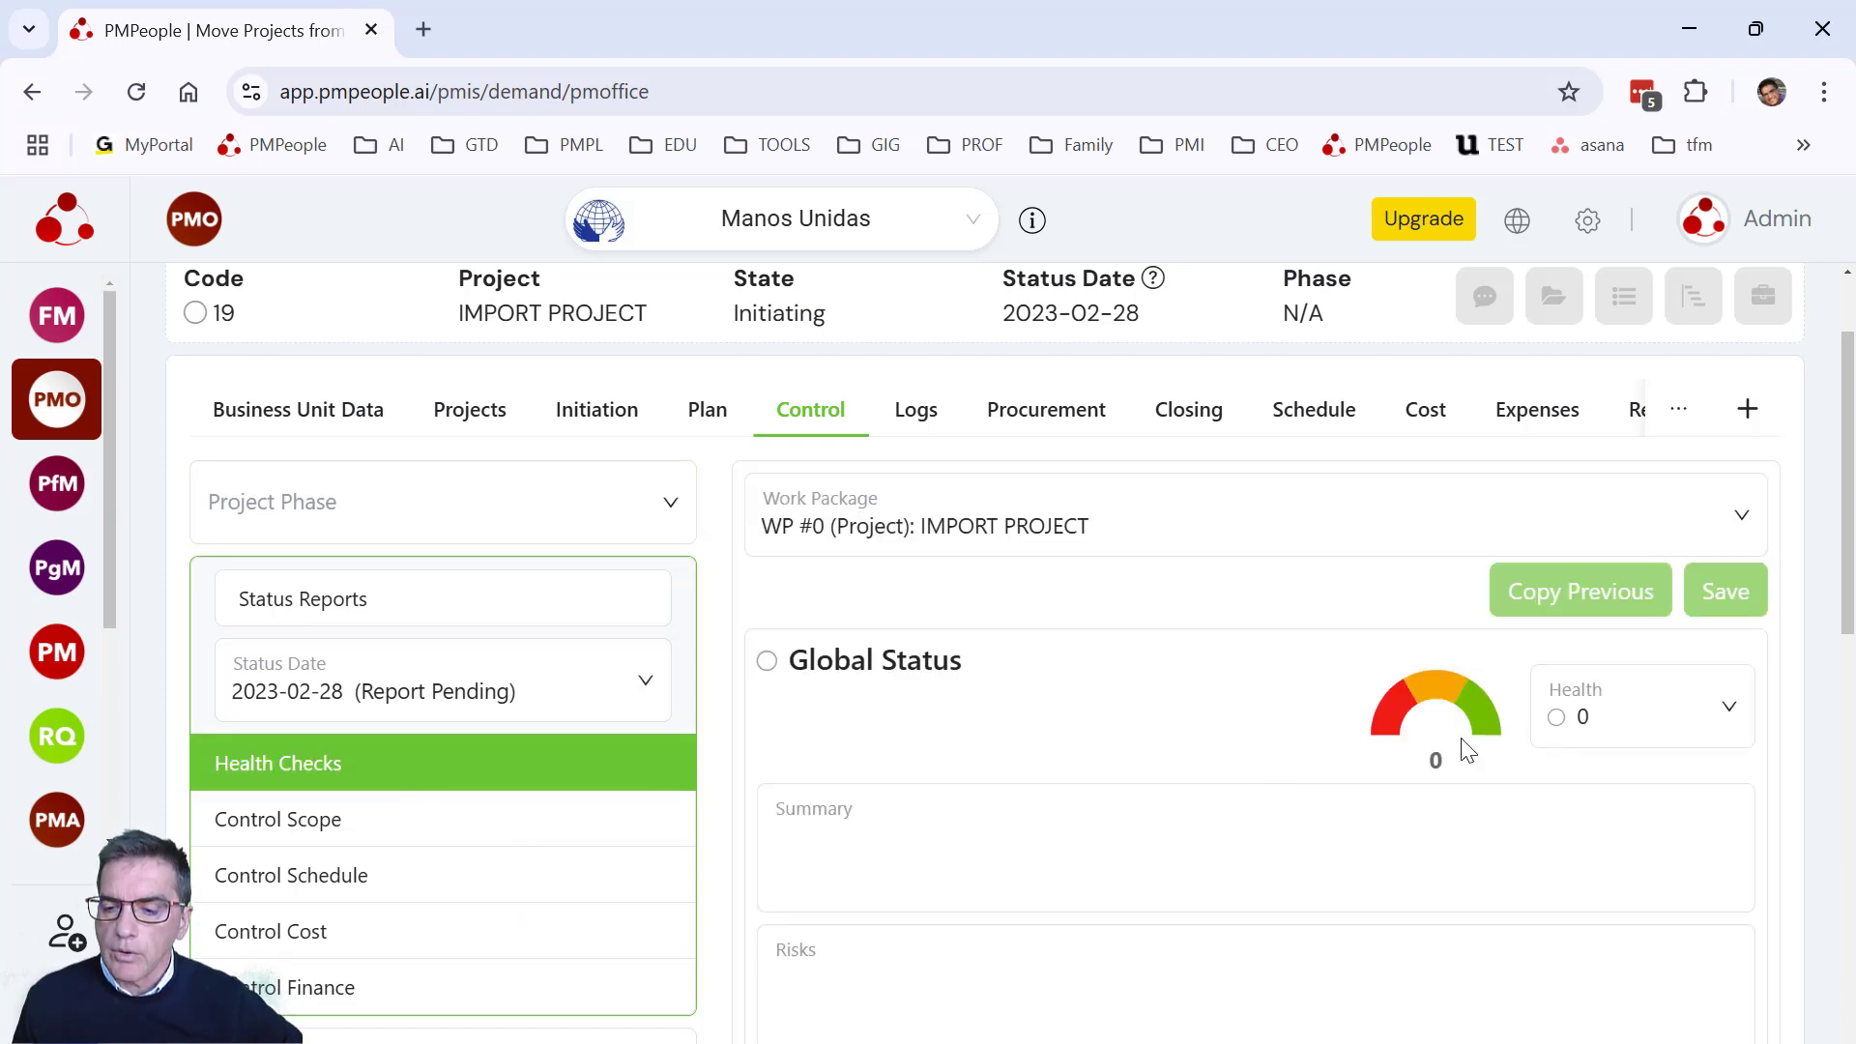
click(1644, 732)
text(90)
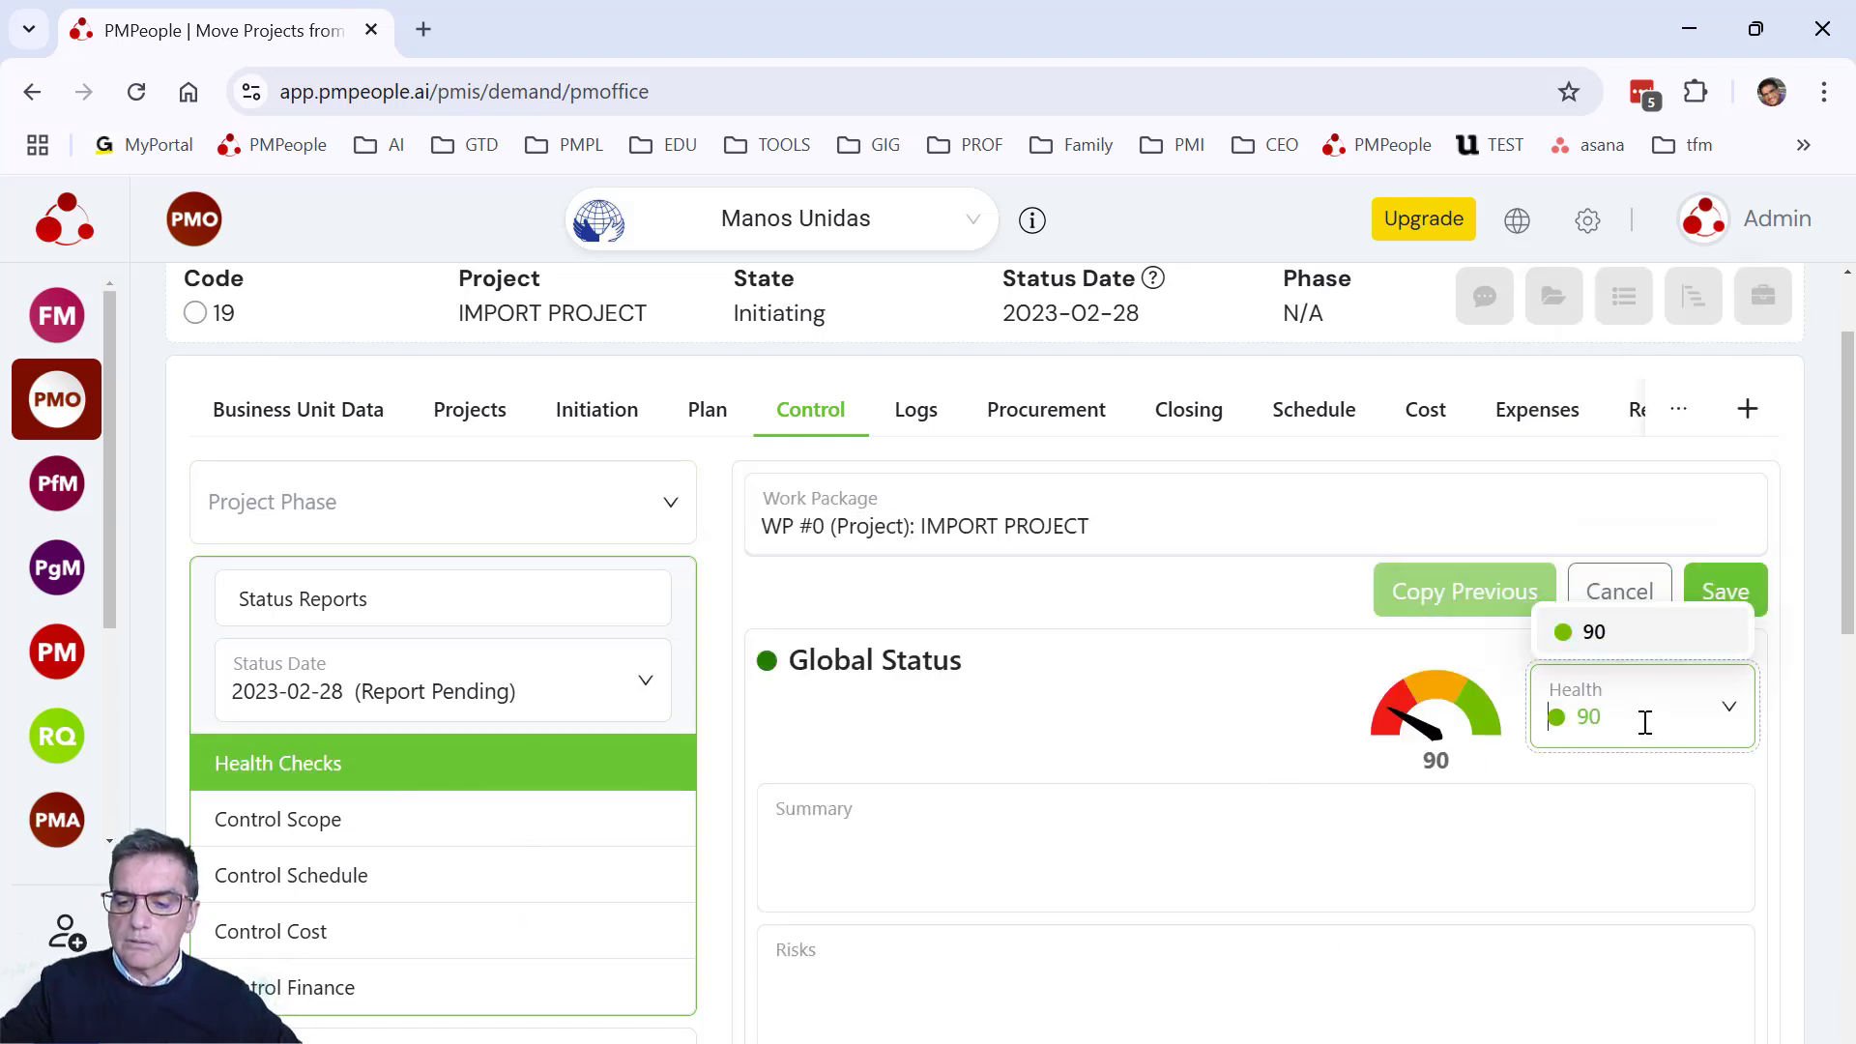
key(Return)
click(996, 820)
text(JJJJ)
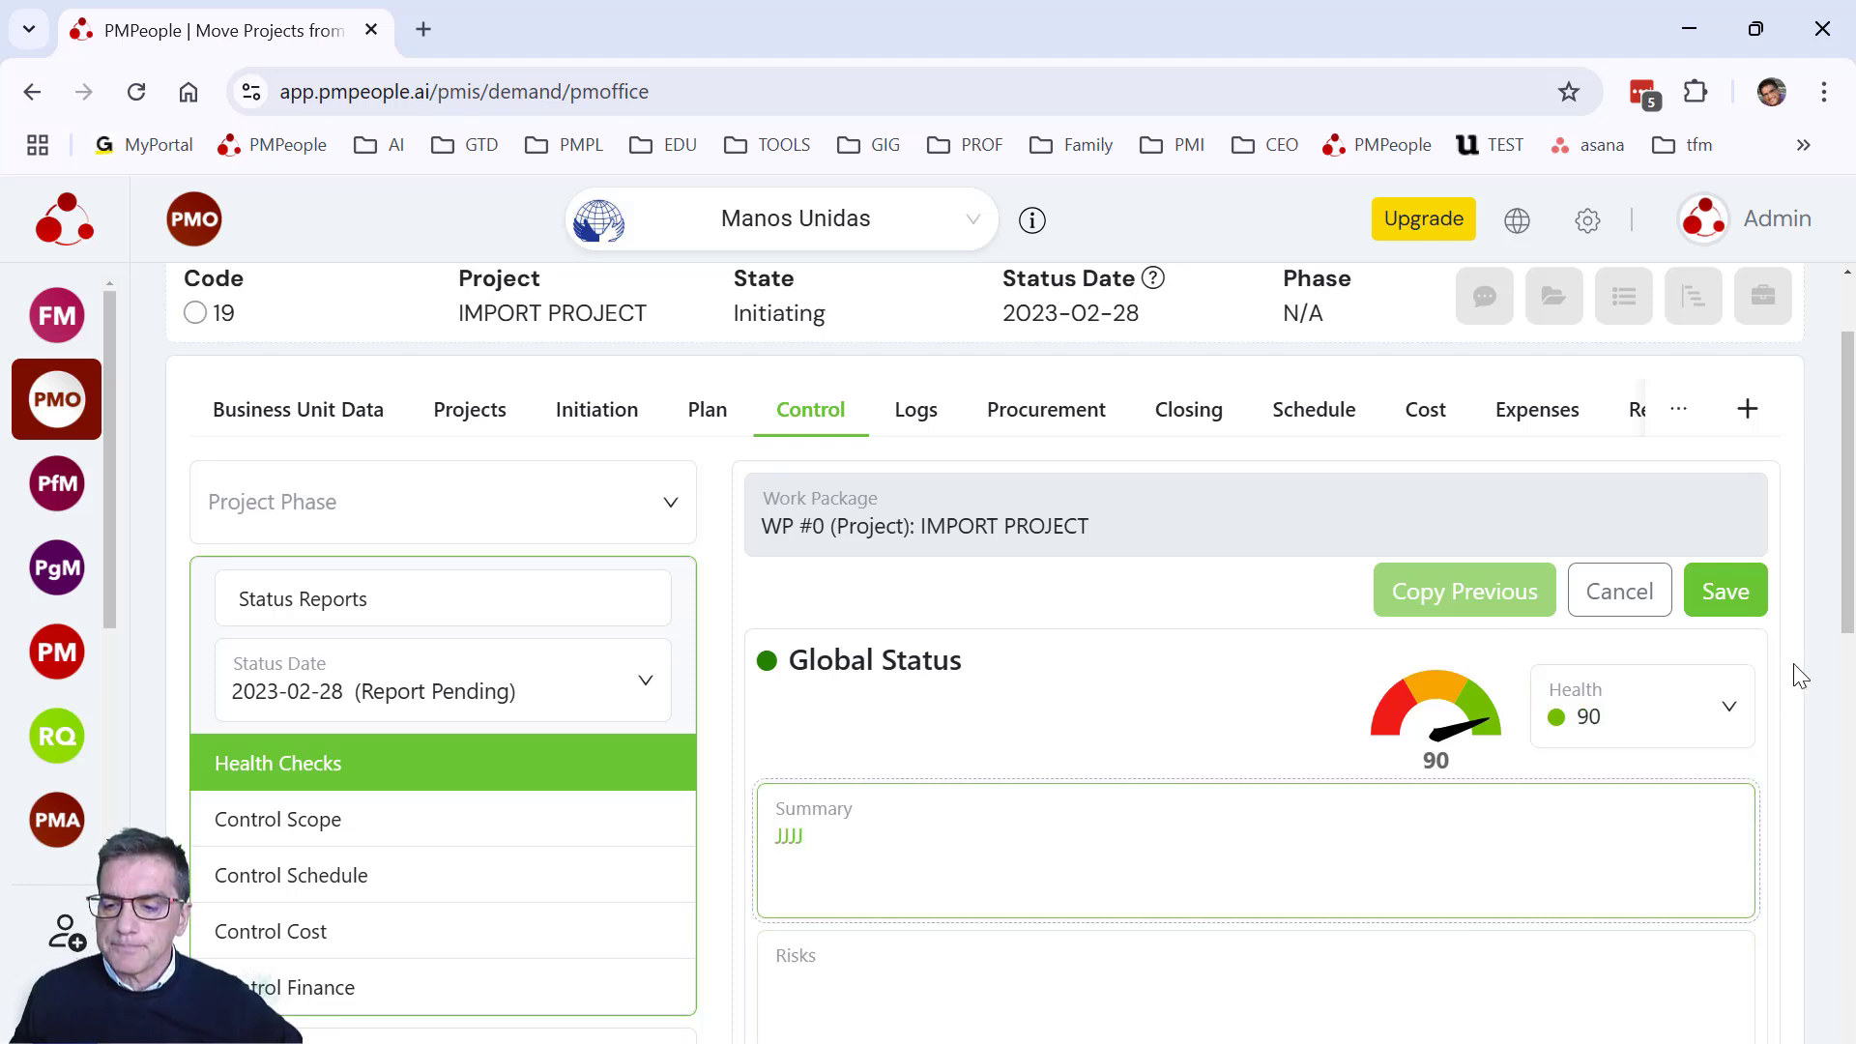
click(1726, 591)
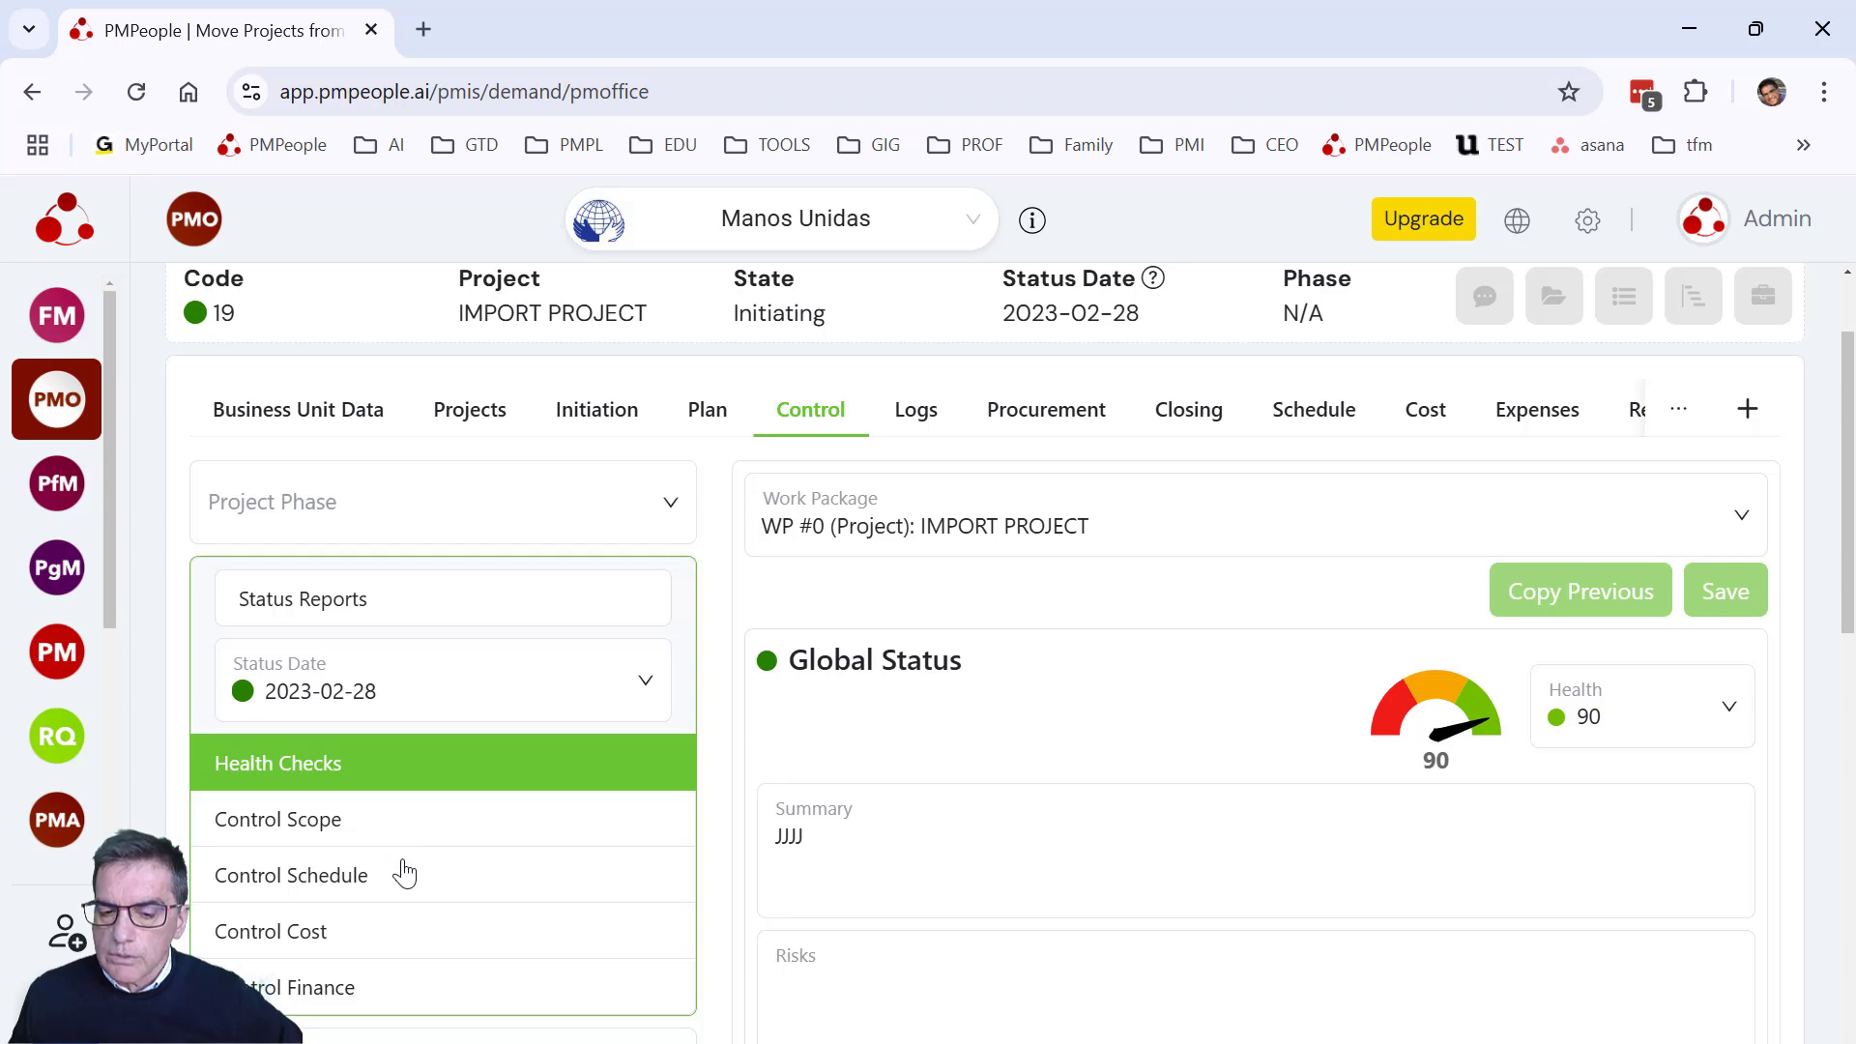
- Update the project's schedule control data for 2023-02-28 by uploading Design, Construction, and Procurement_20230228.xml, and confirm the update
click(387, 888)
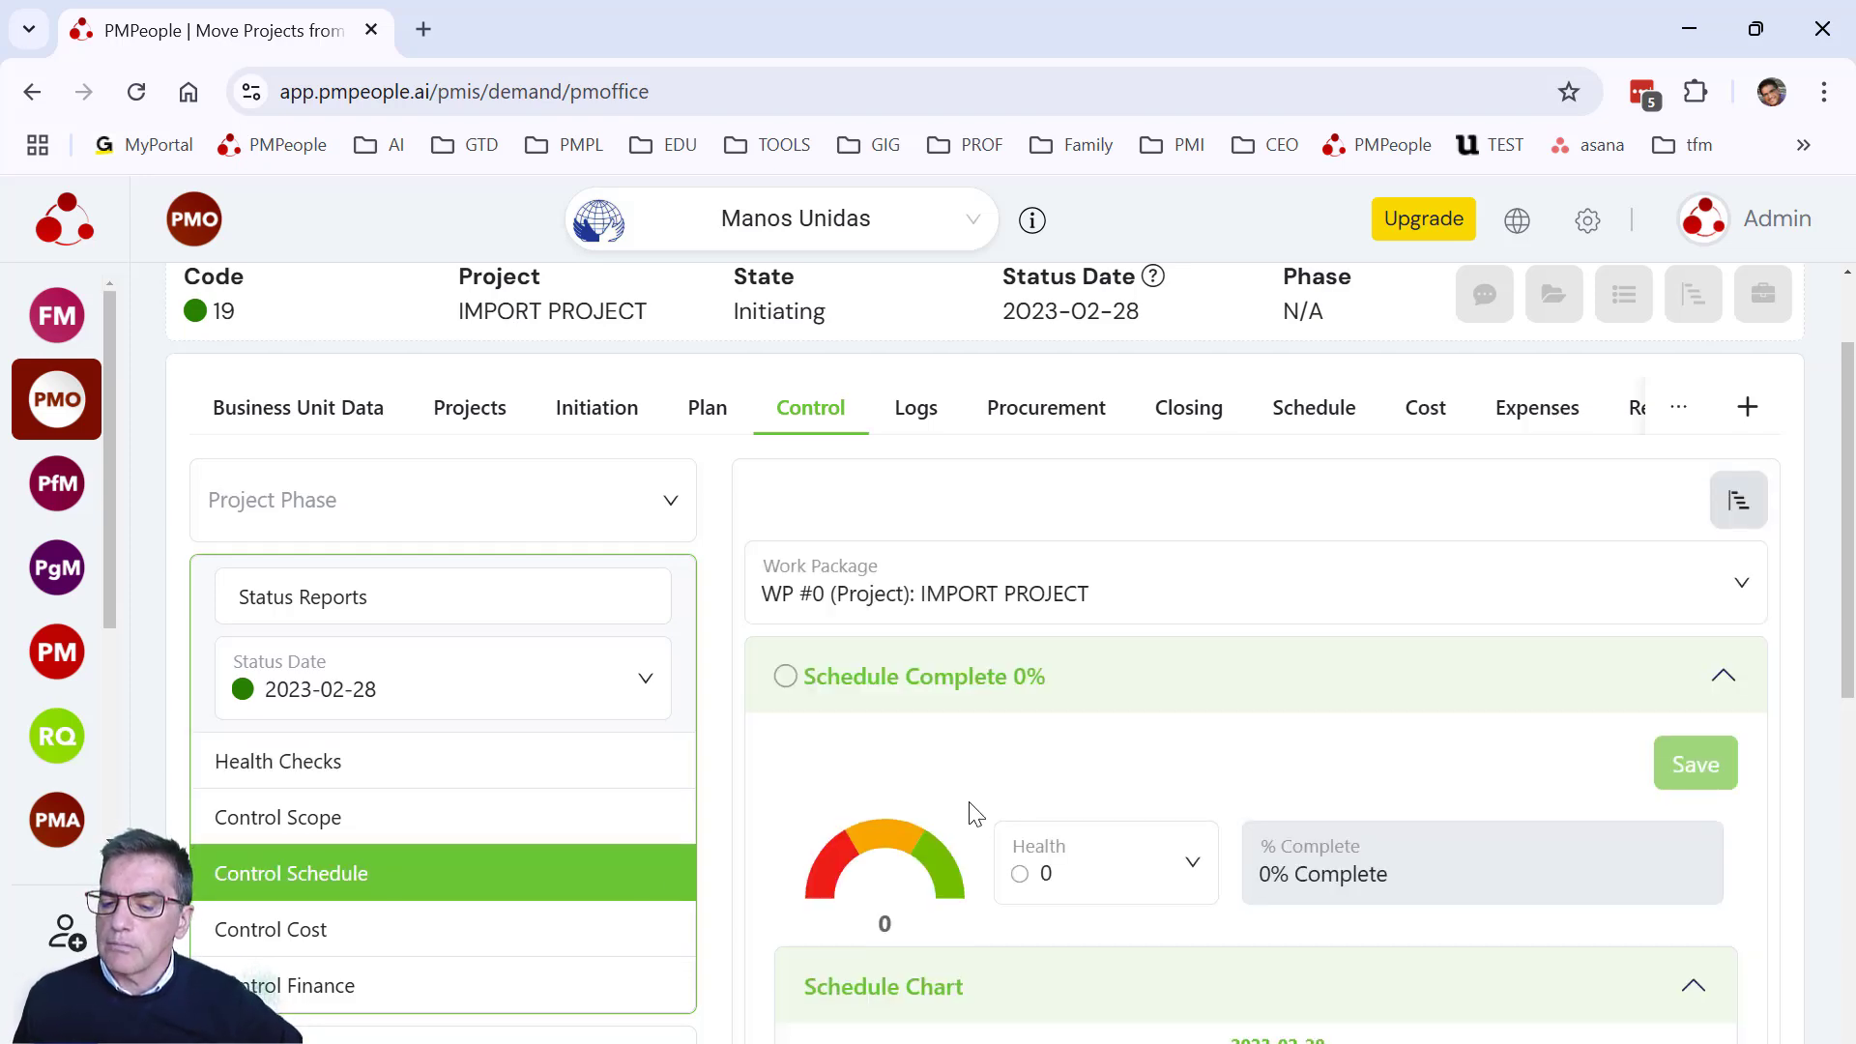
scroll(972, 812, down, 5)
mouse_move(1201, 706)
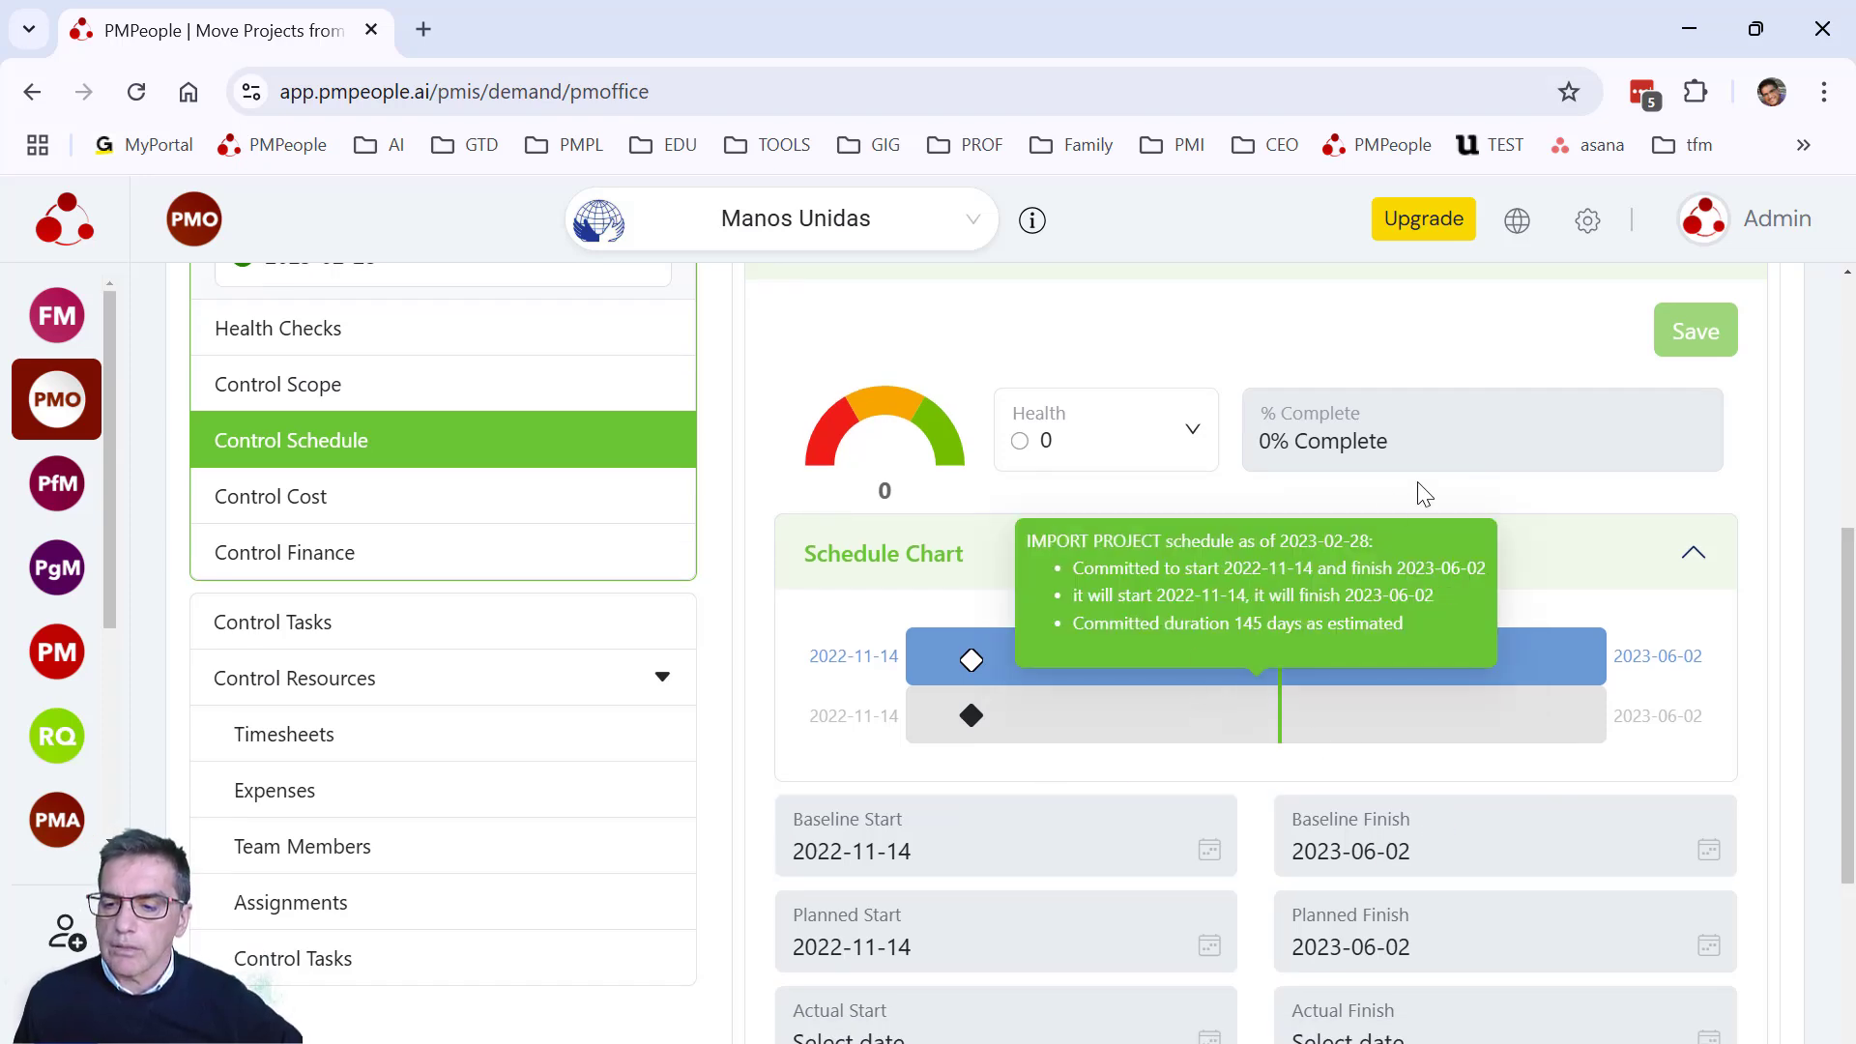
scroll(1469, 488, up, 3)
click(1745, 360)
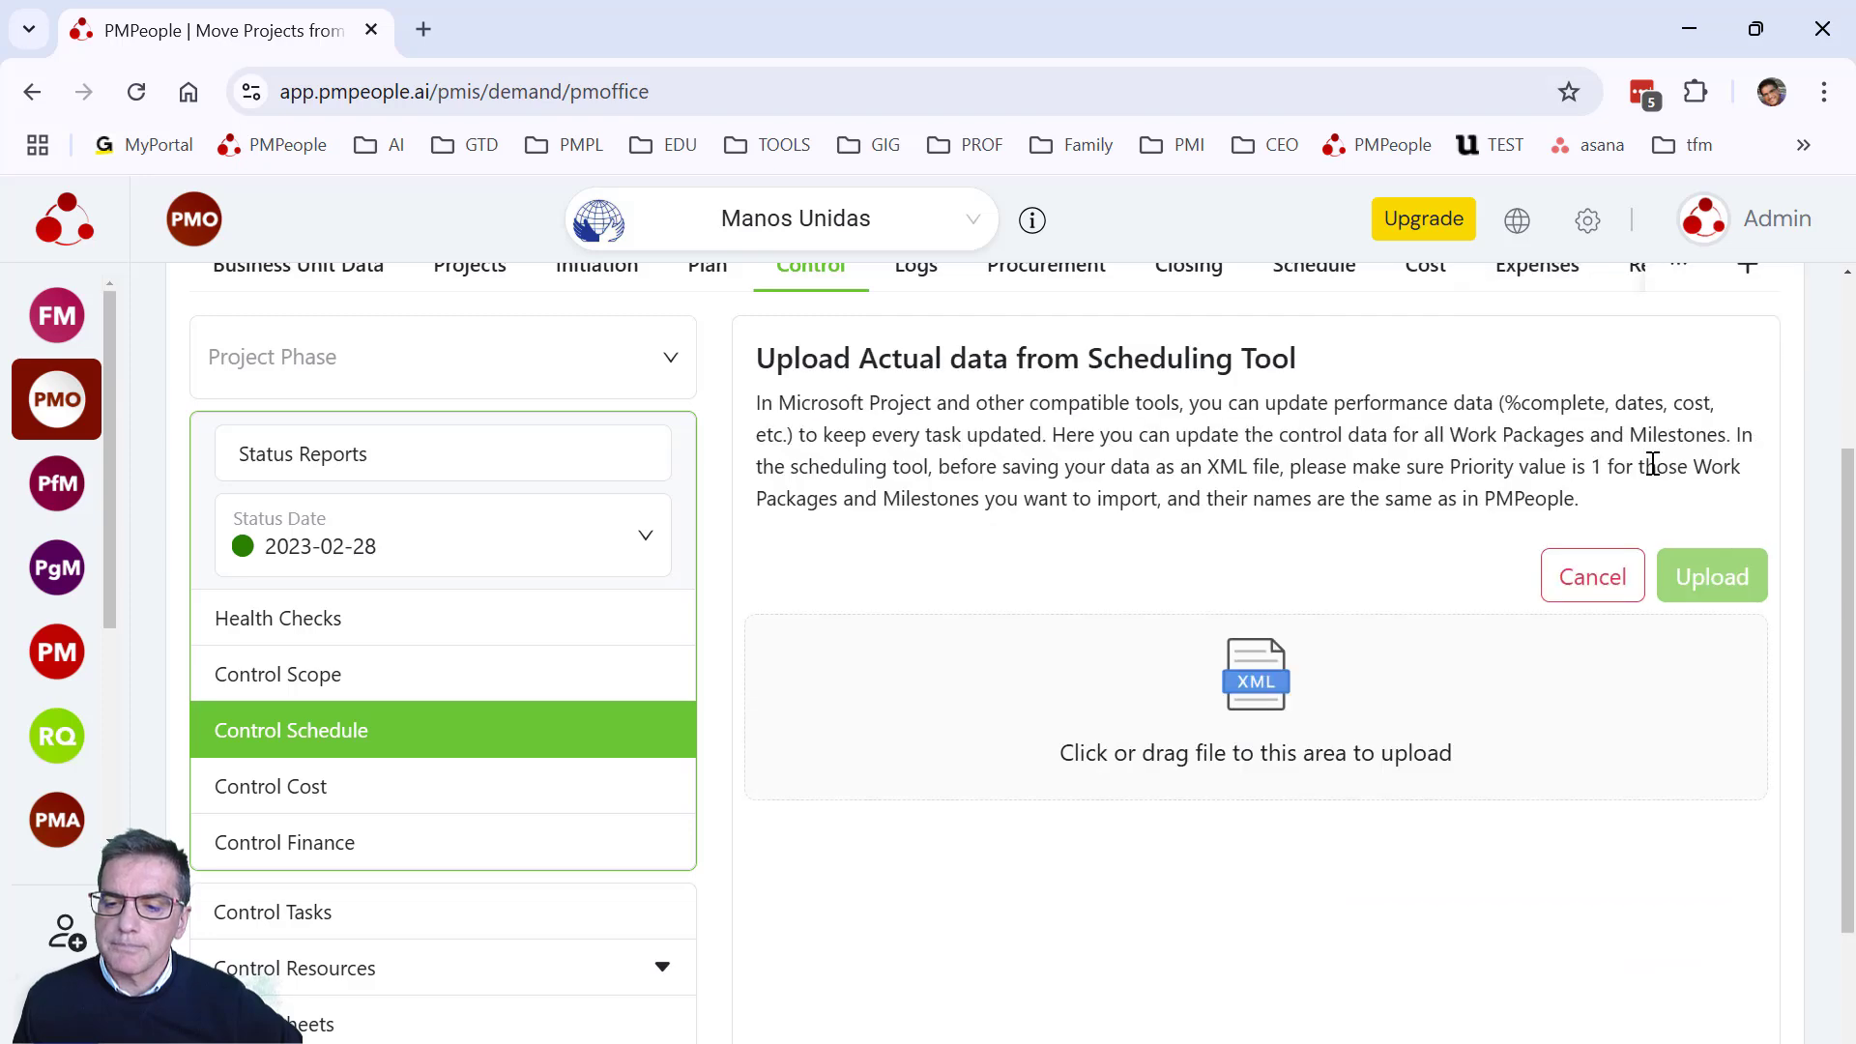
click(1325, 676)
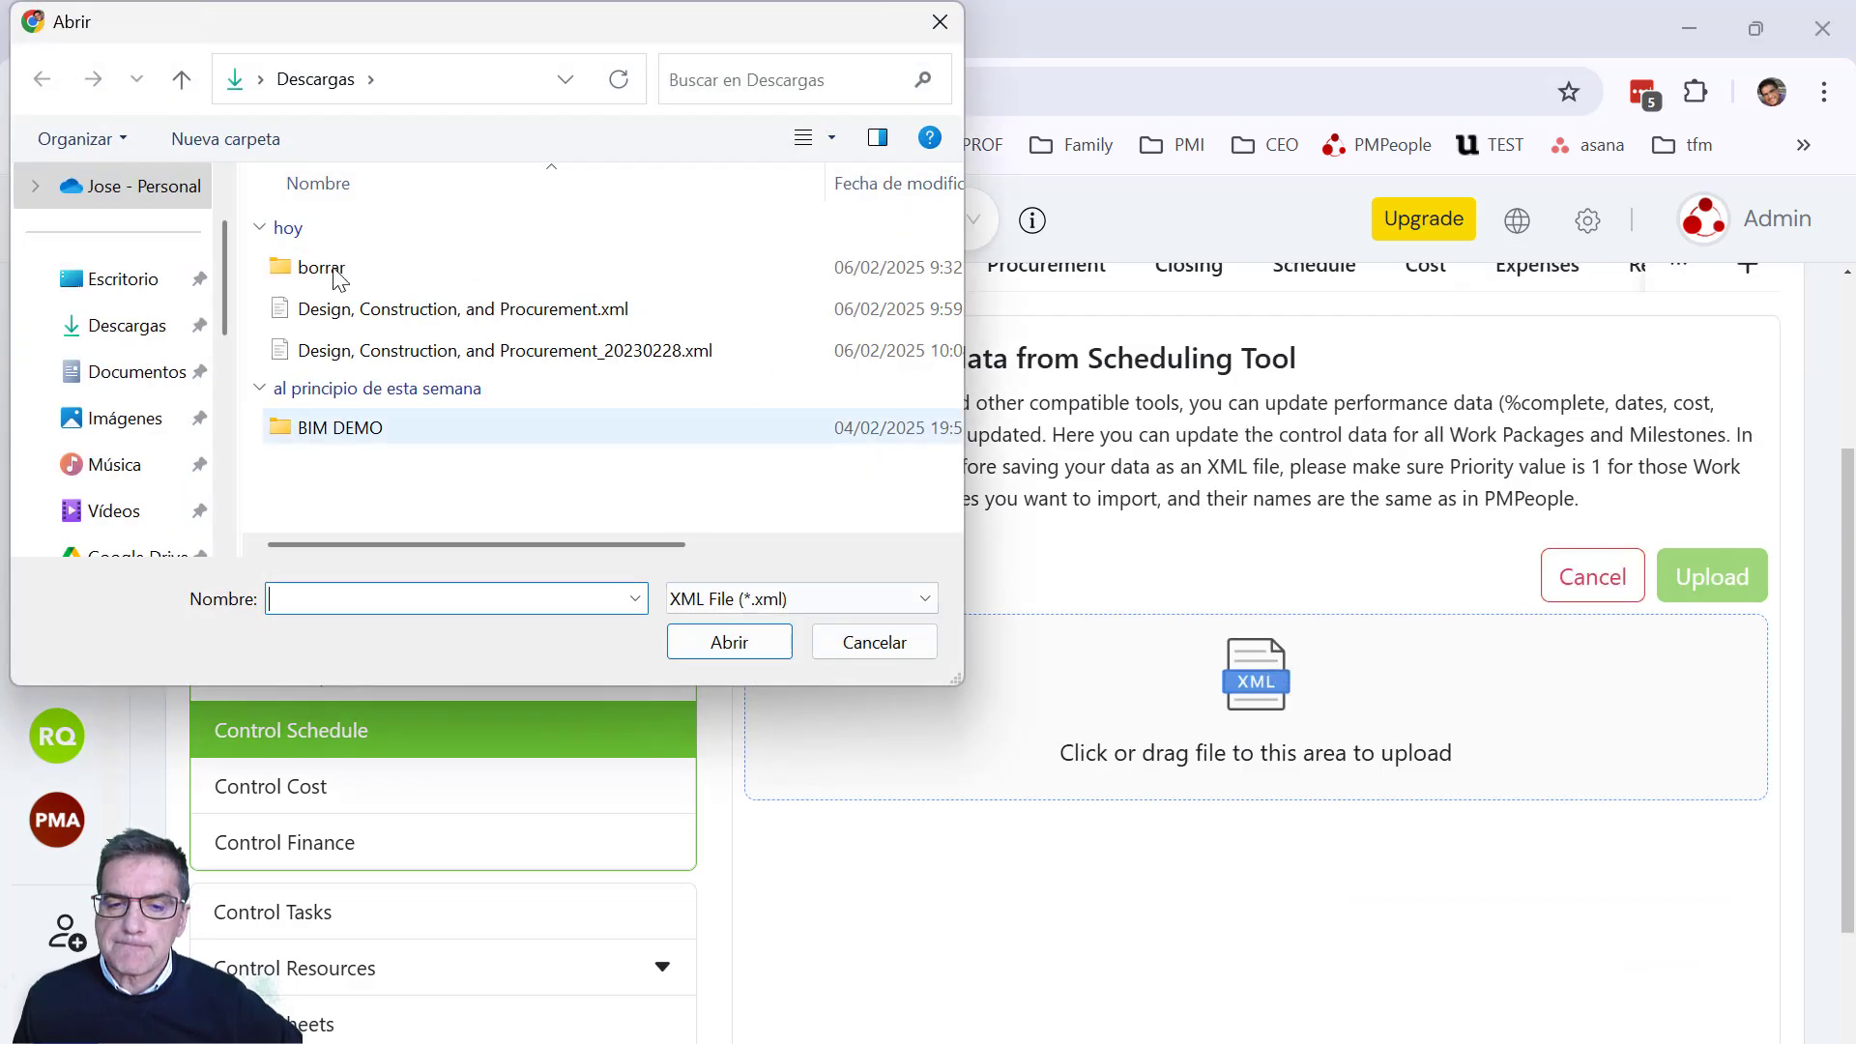
click(380, 350)
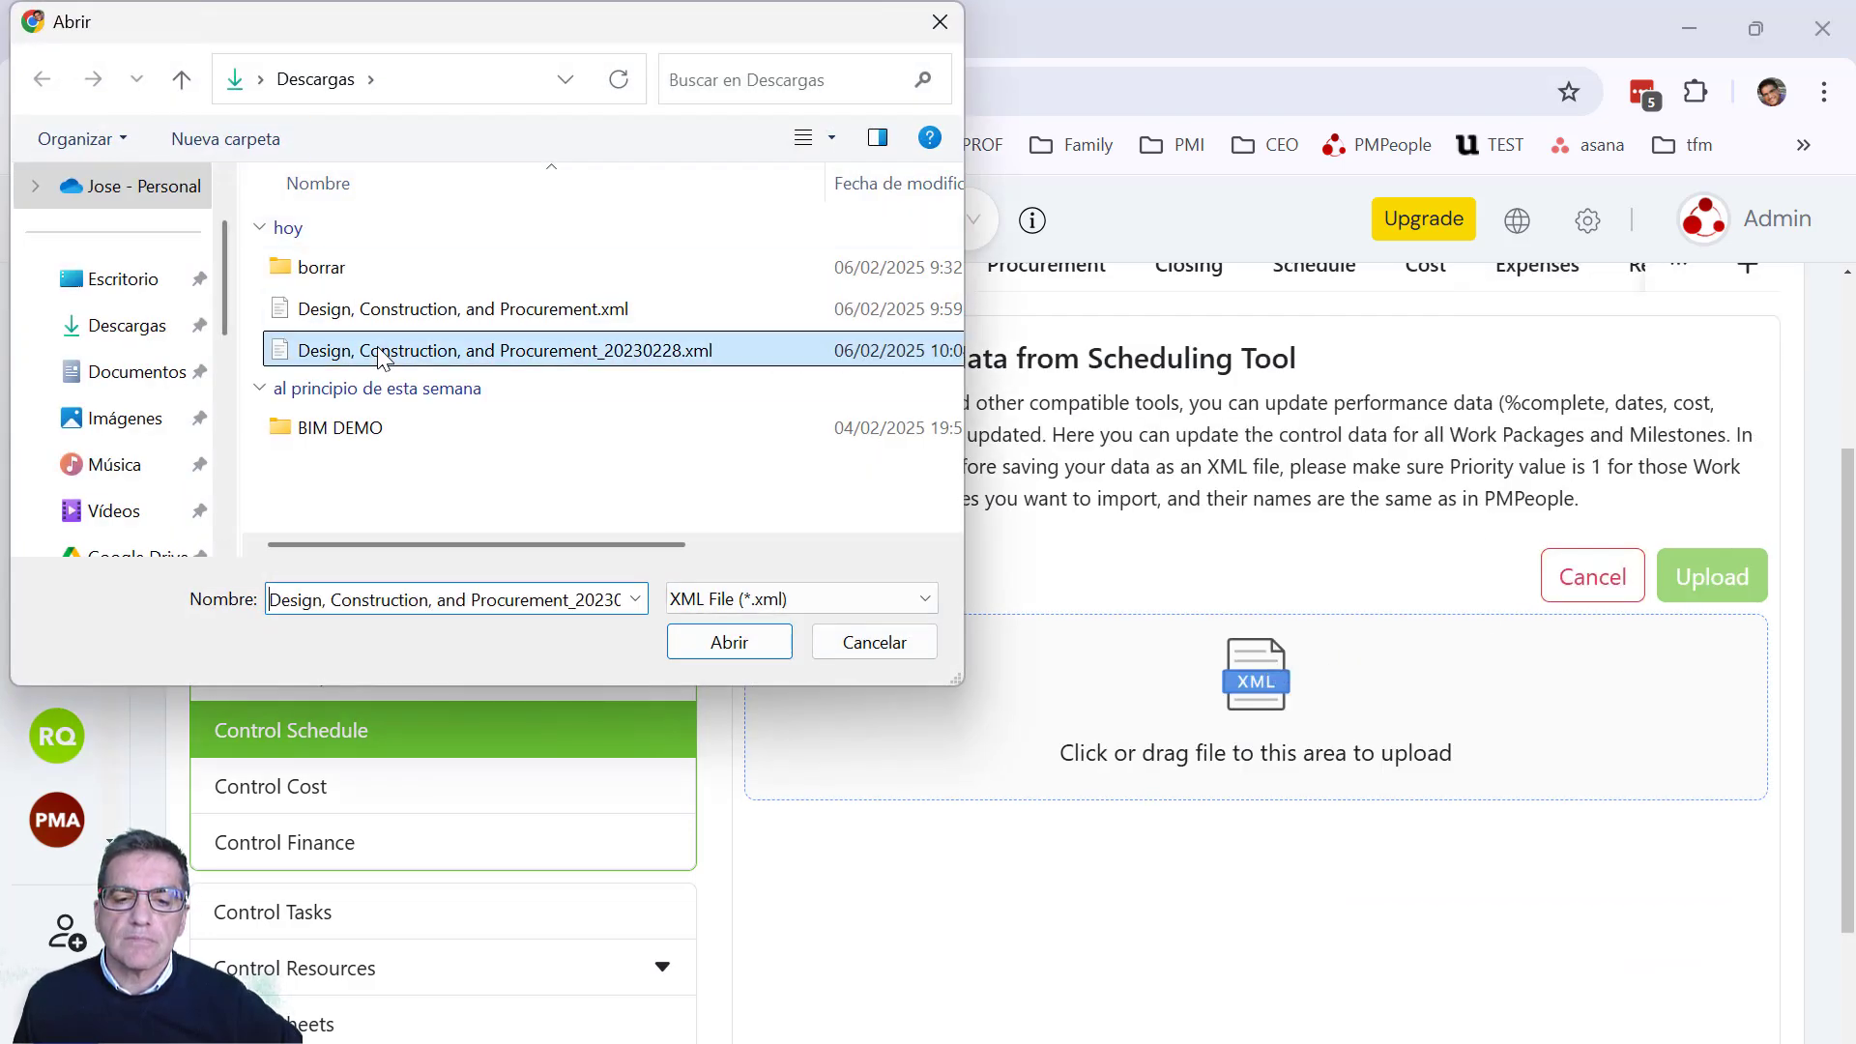
click(735, 644)
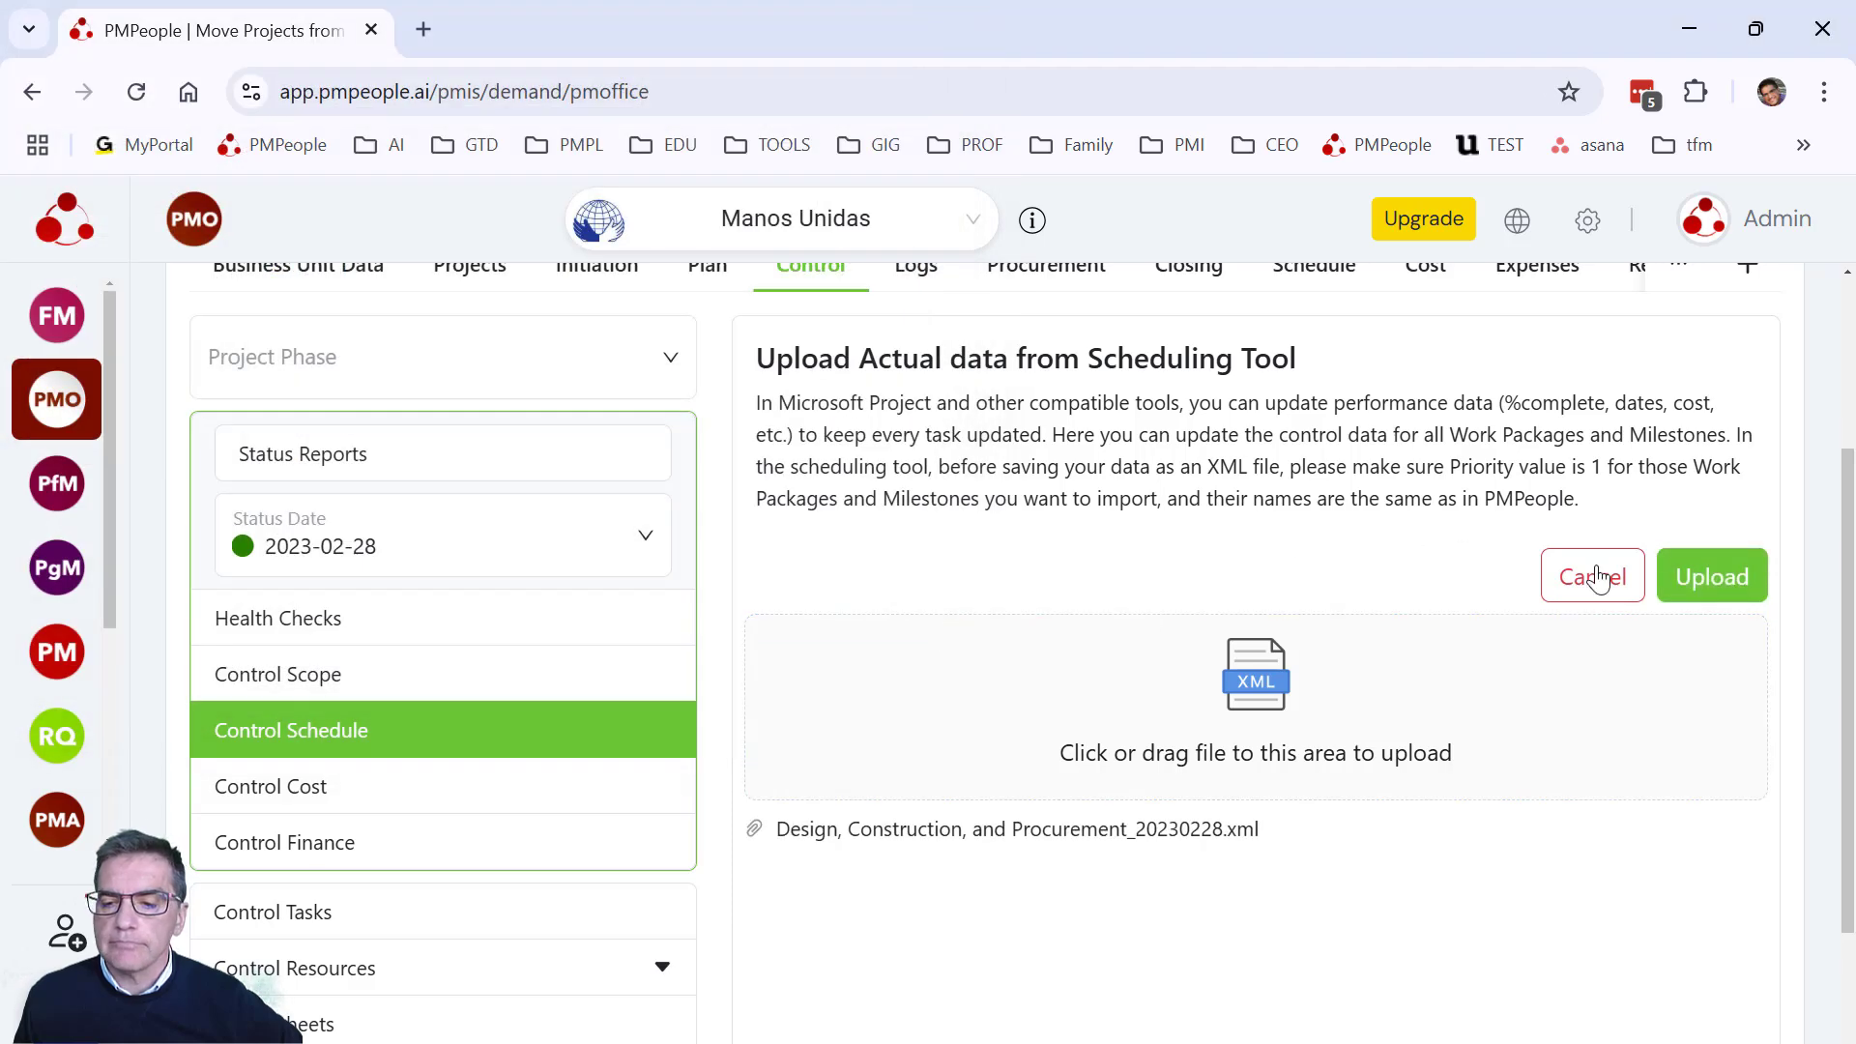
click(1706, 580)
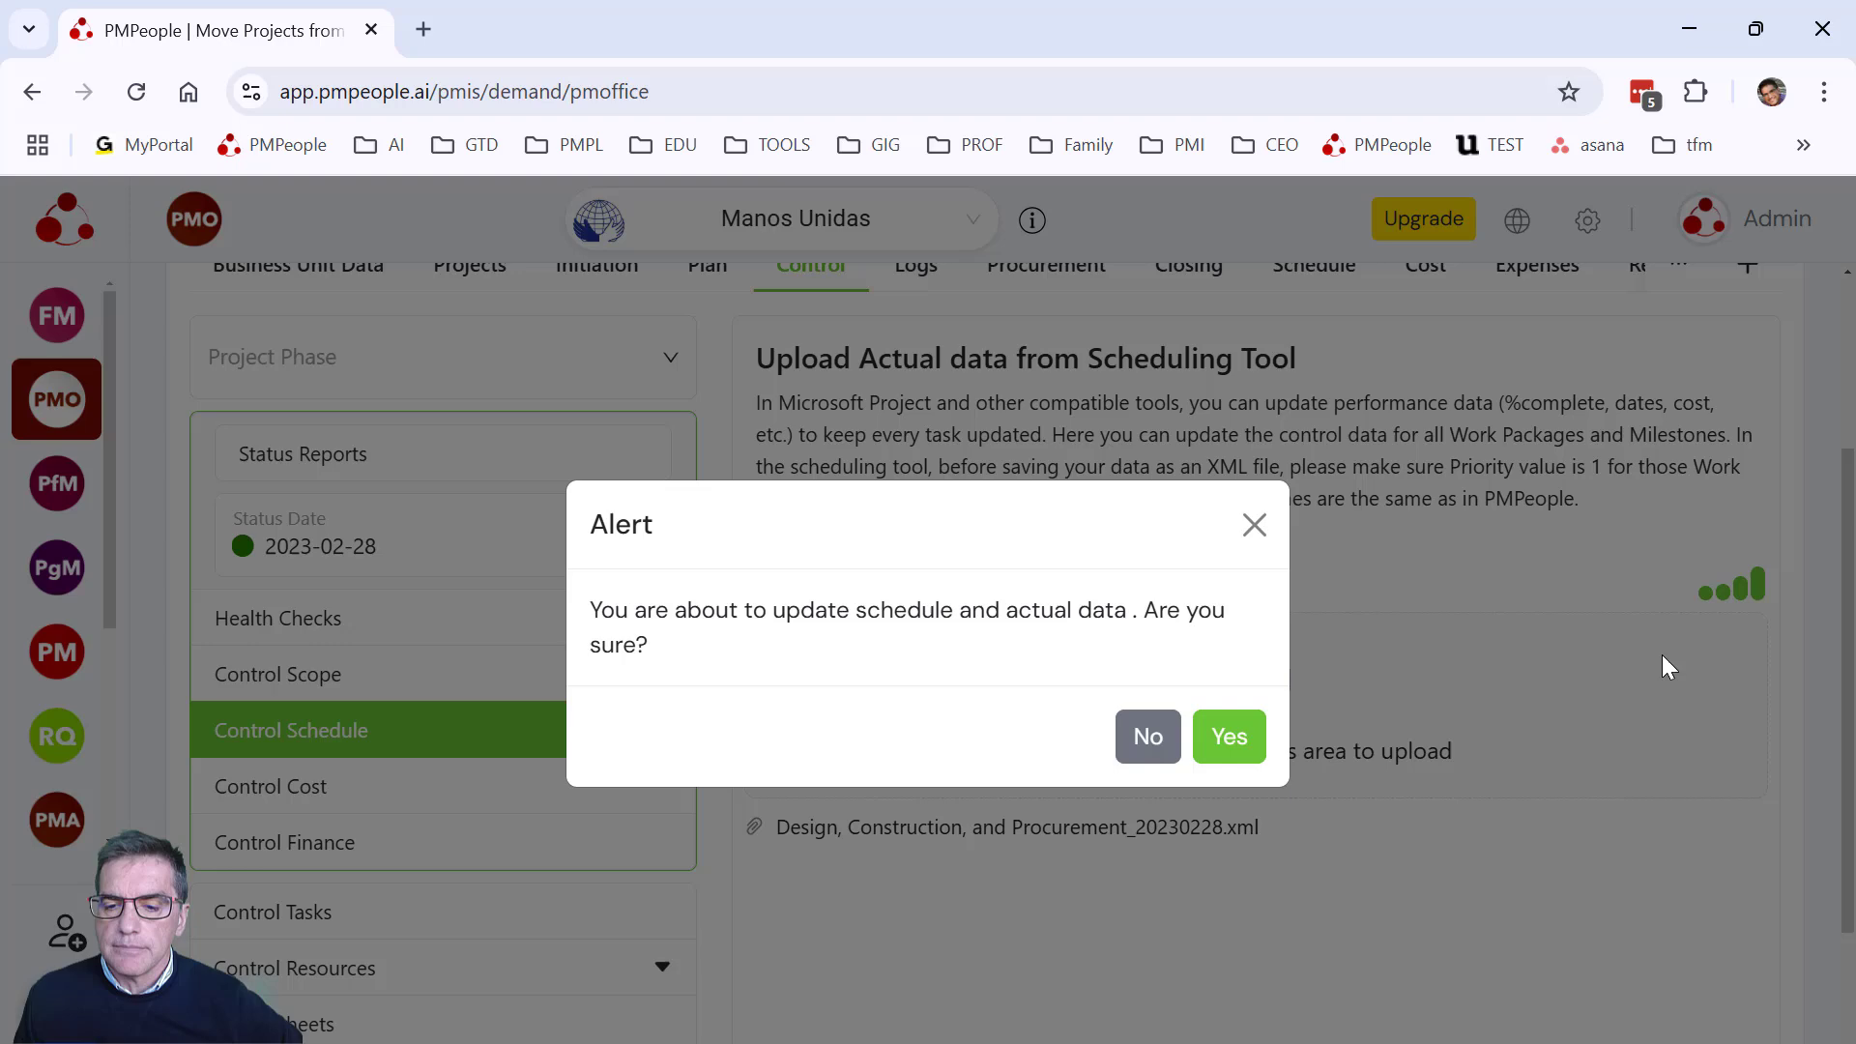
click(1228, 737)
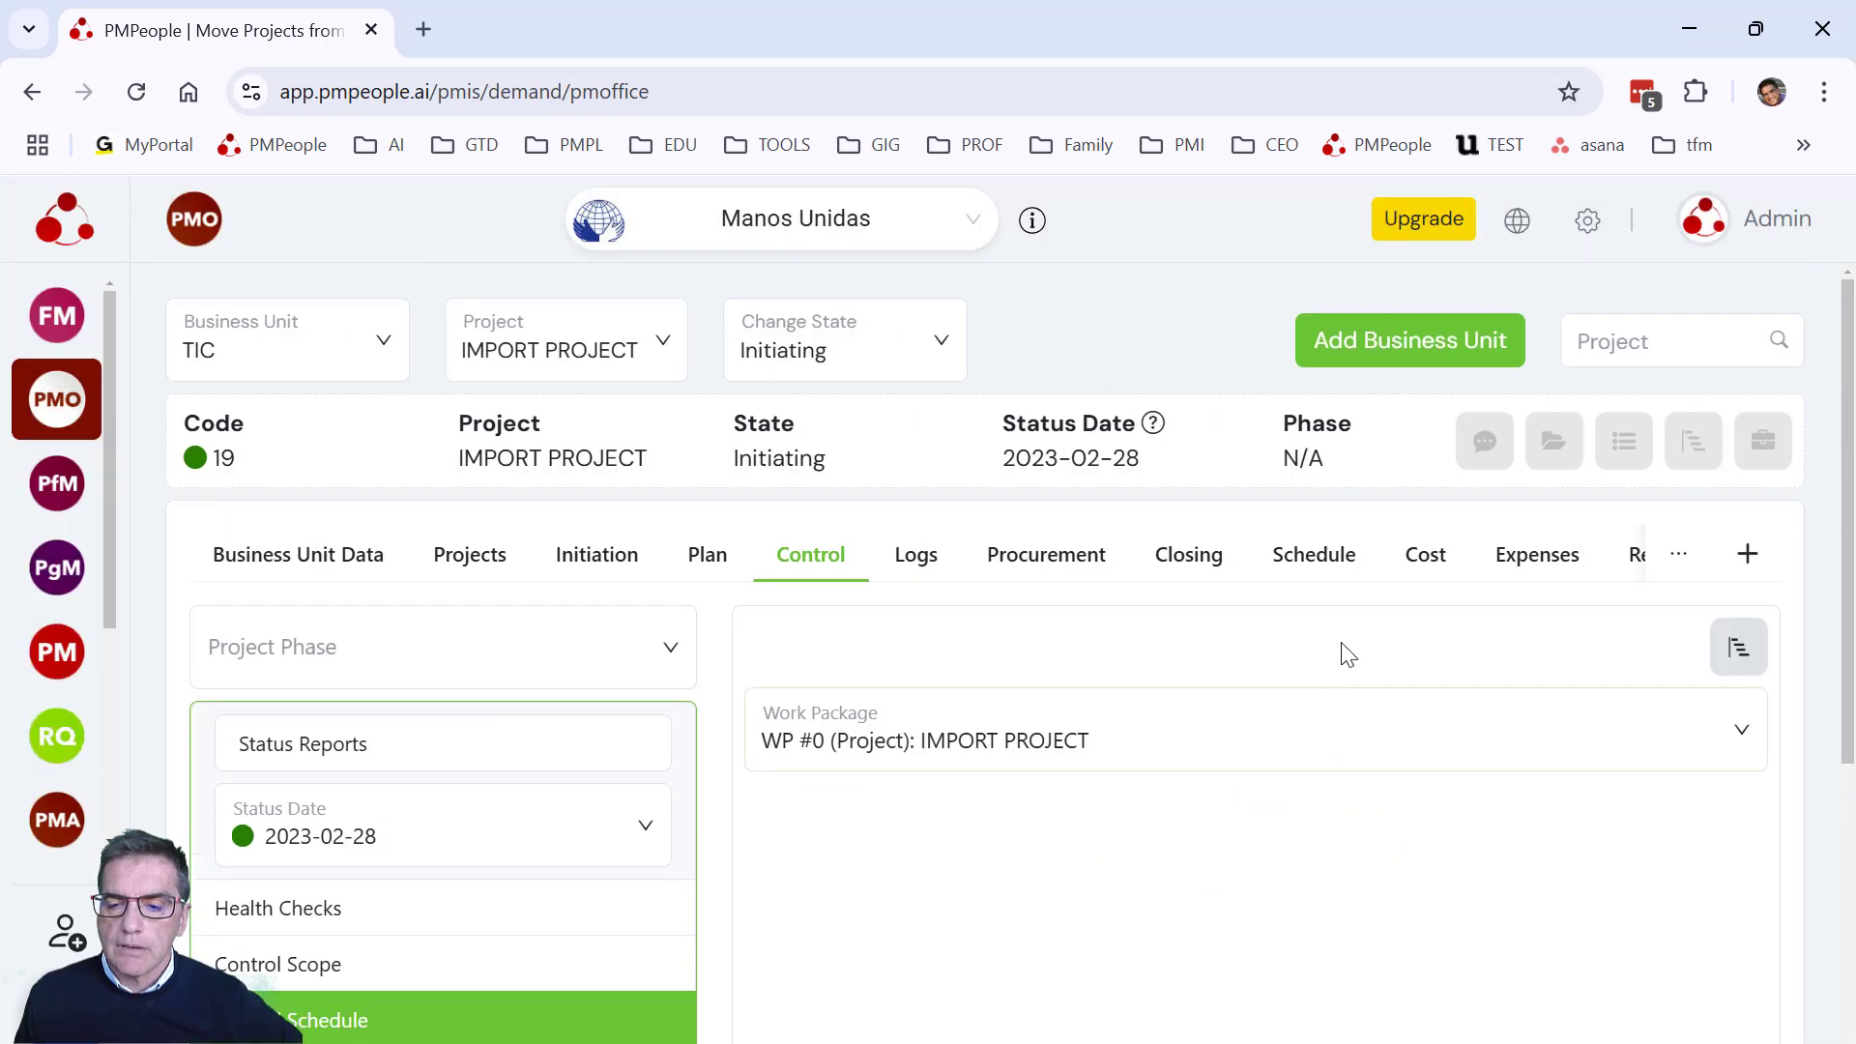
- Display the project's schedule chart and compare the BaseLine view with the 2023-02-28 status date
click(1302, 574)
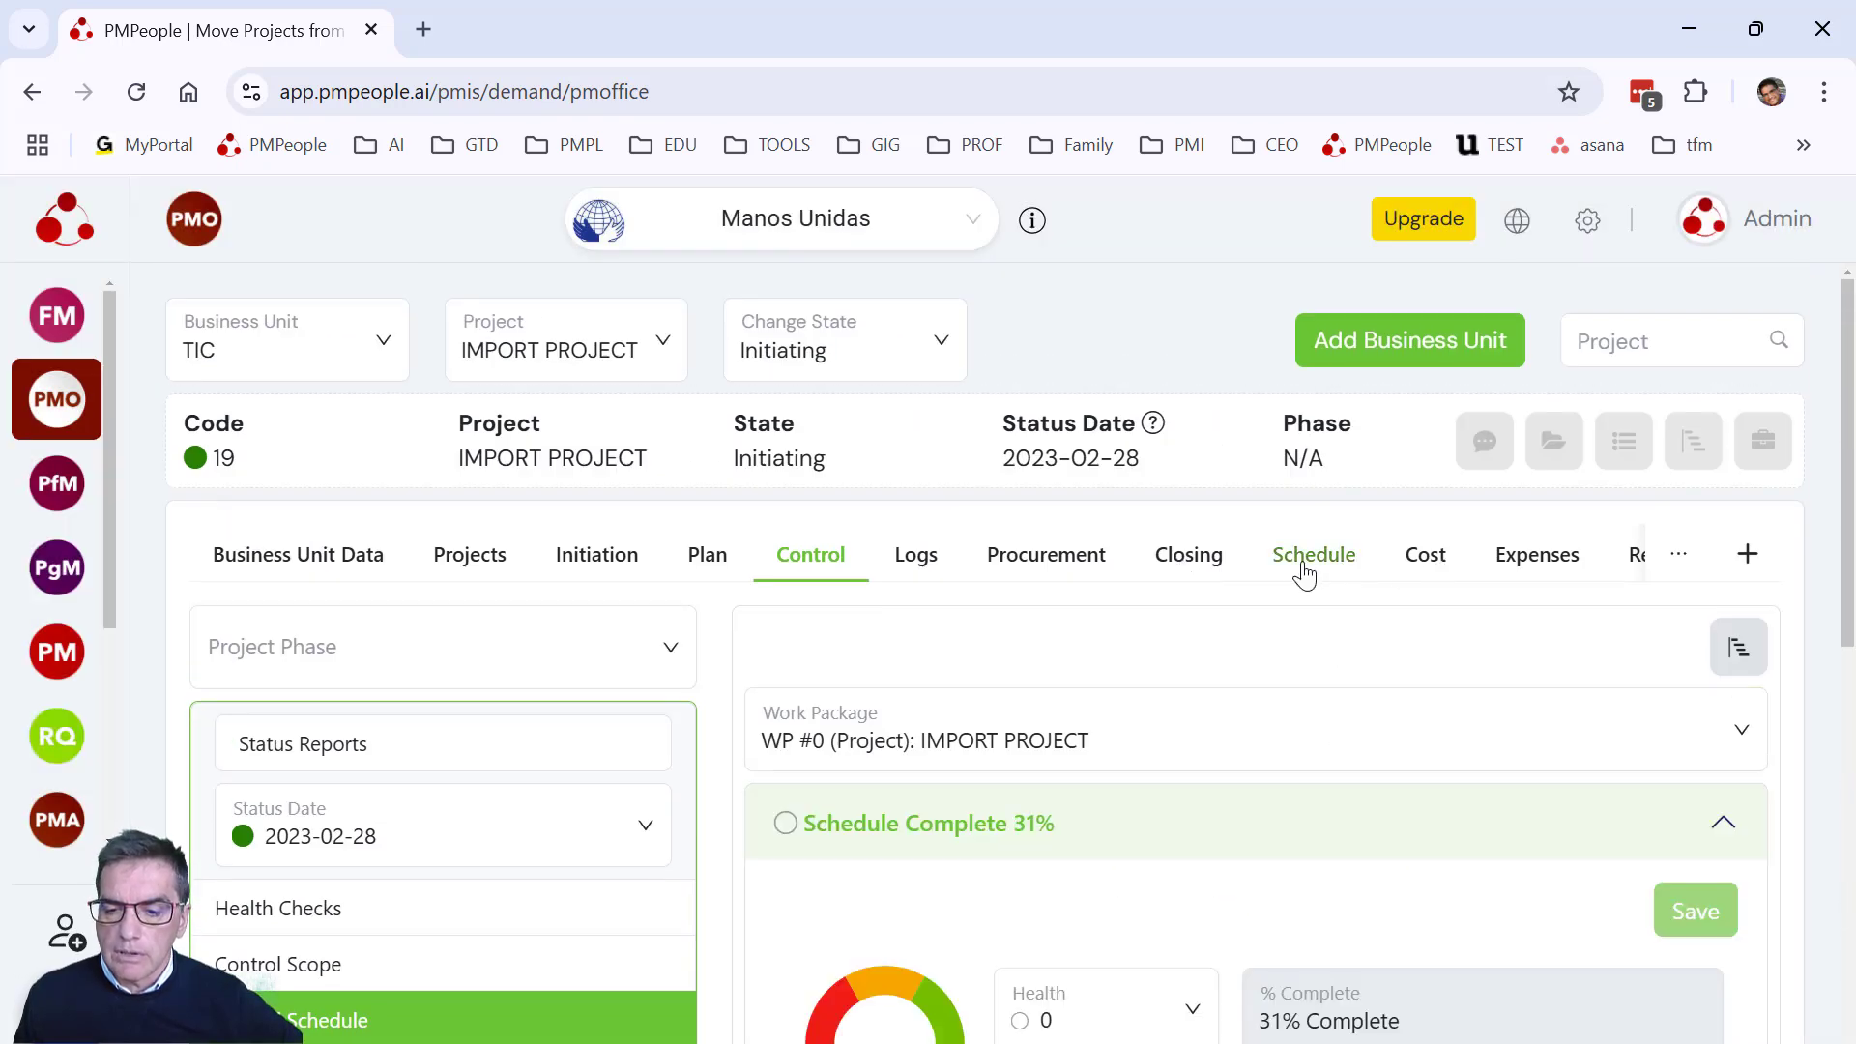
scroll(1165, 732, down, 4)
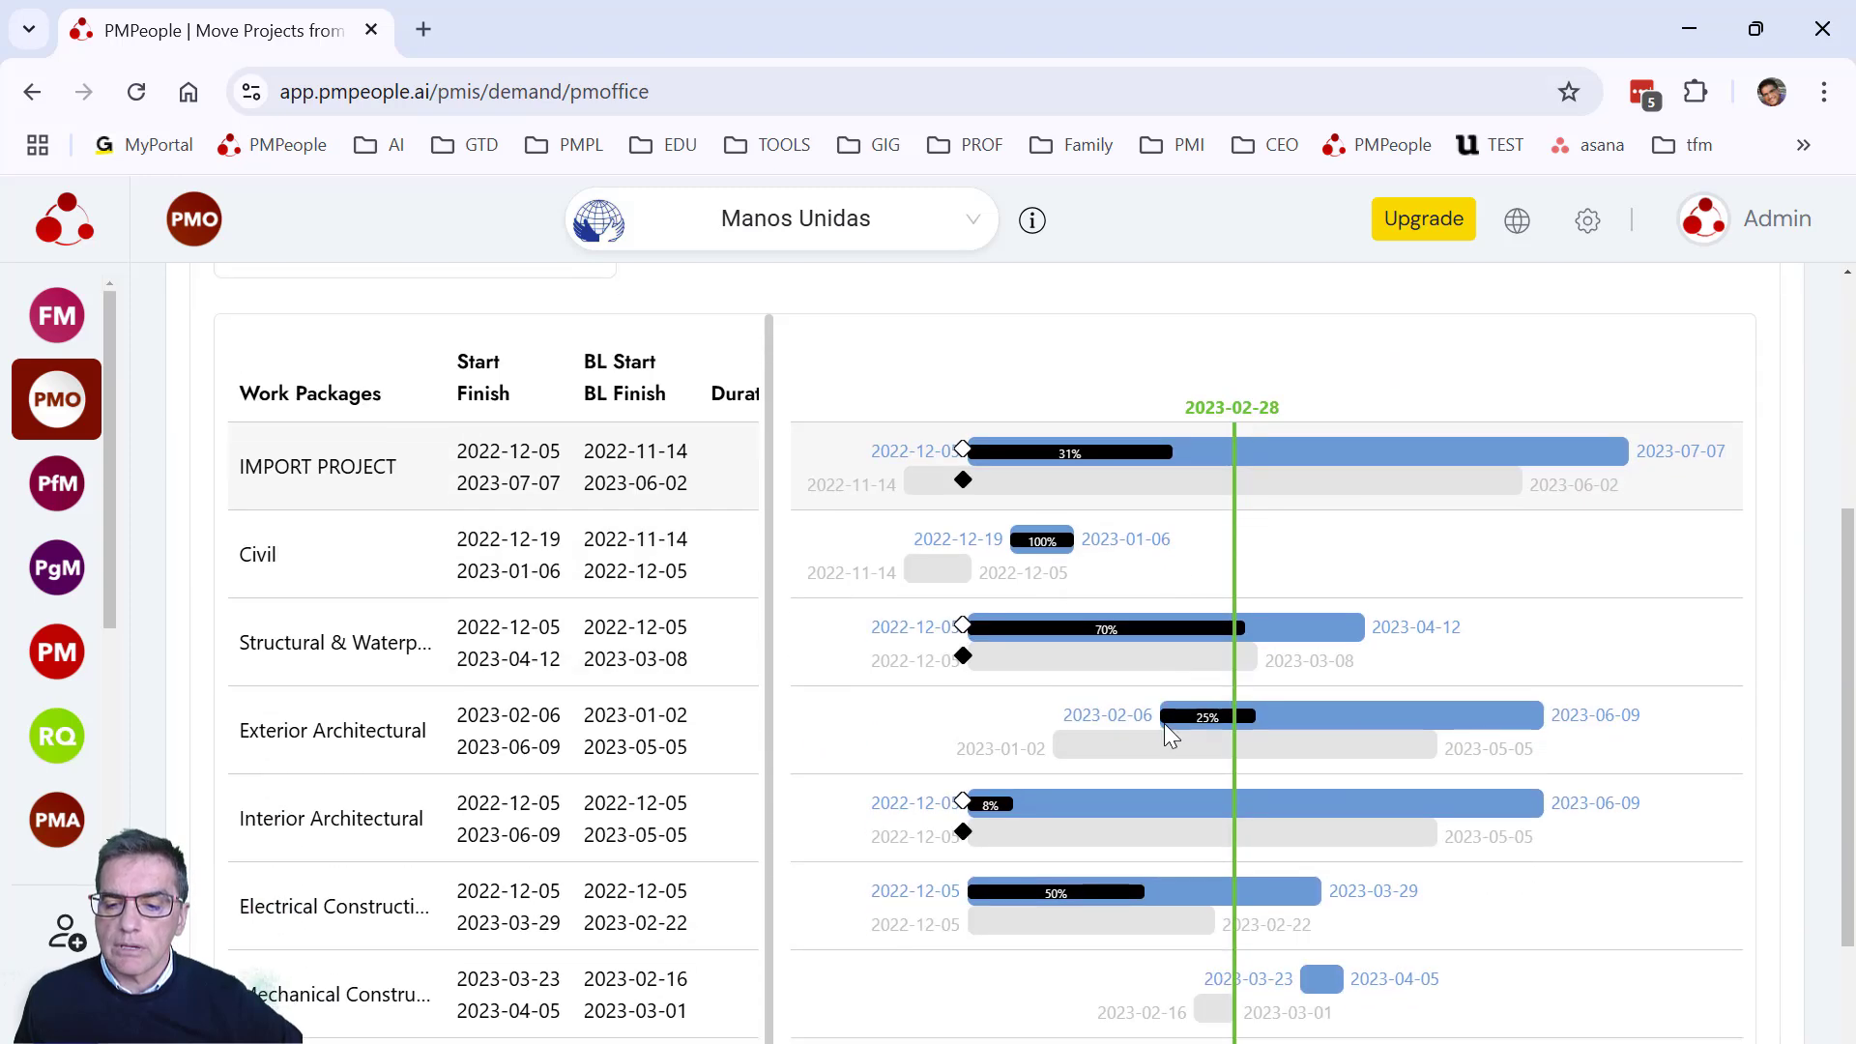
scroll(745, 647, up, 4)
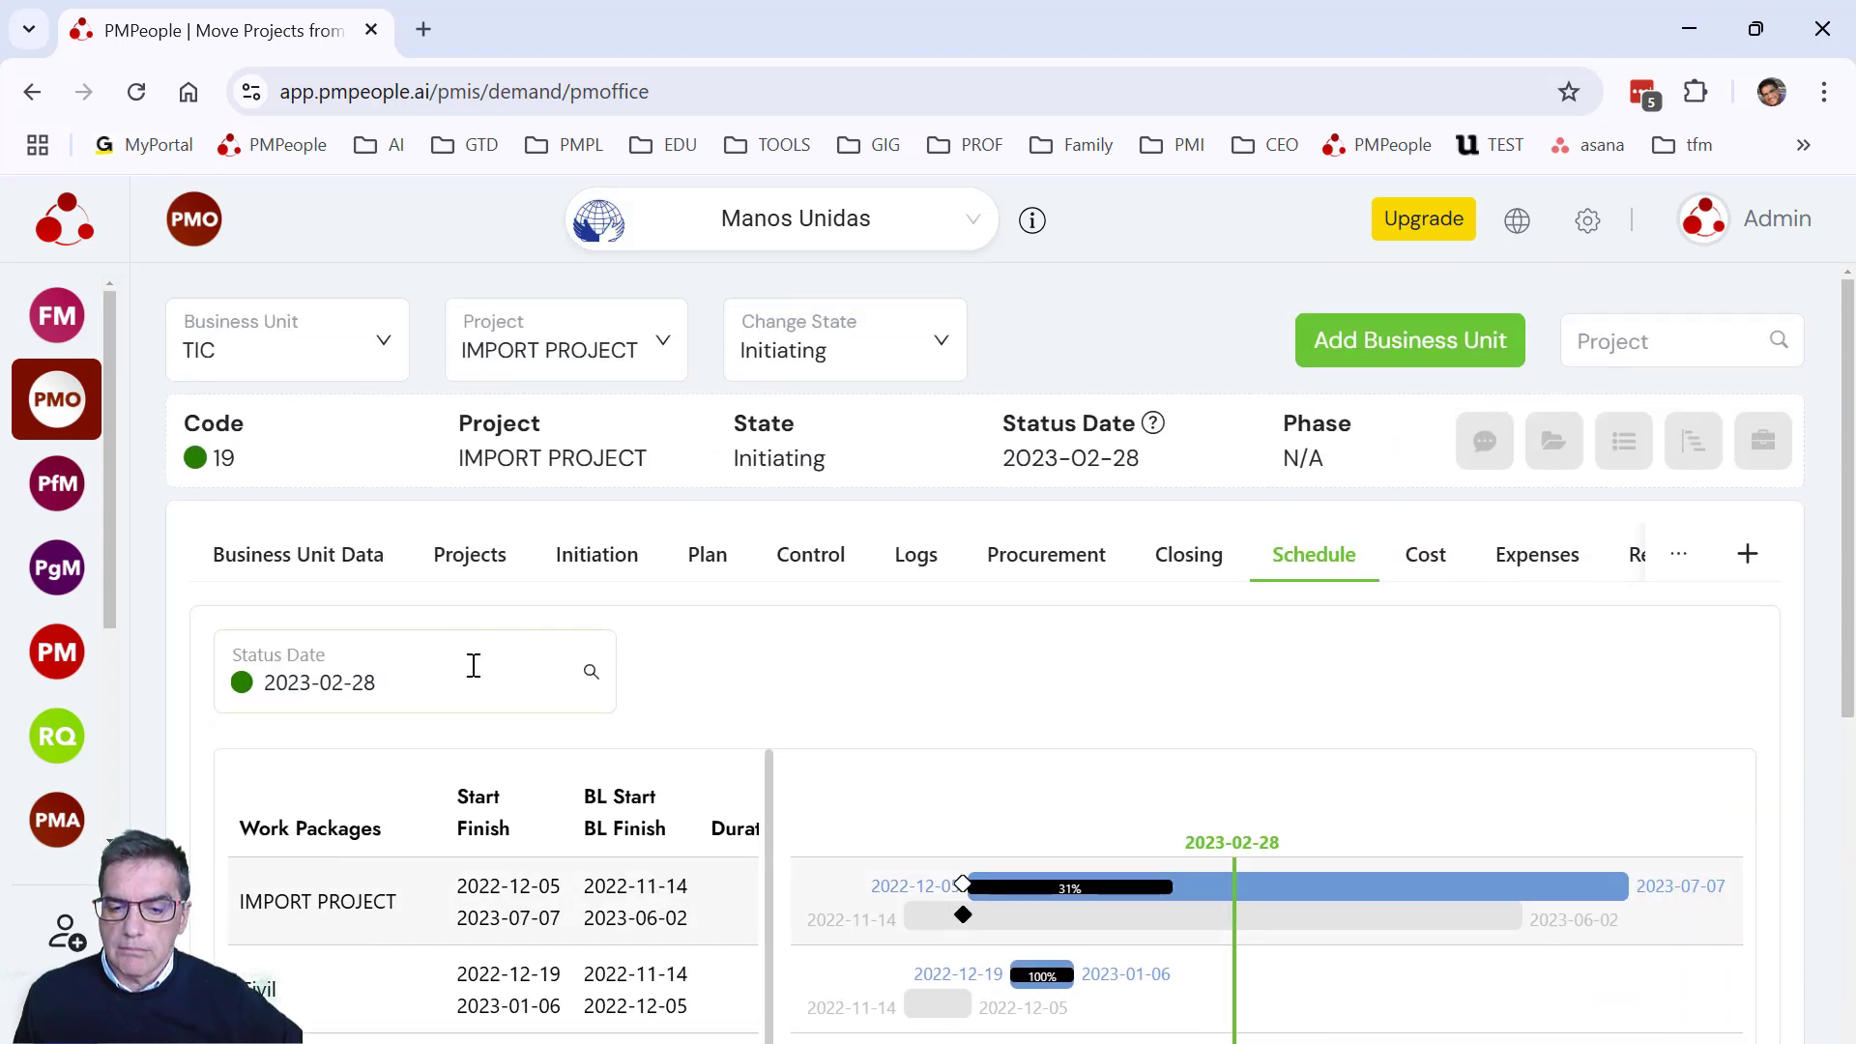
click(472, 665)
click(363, 754)
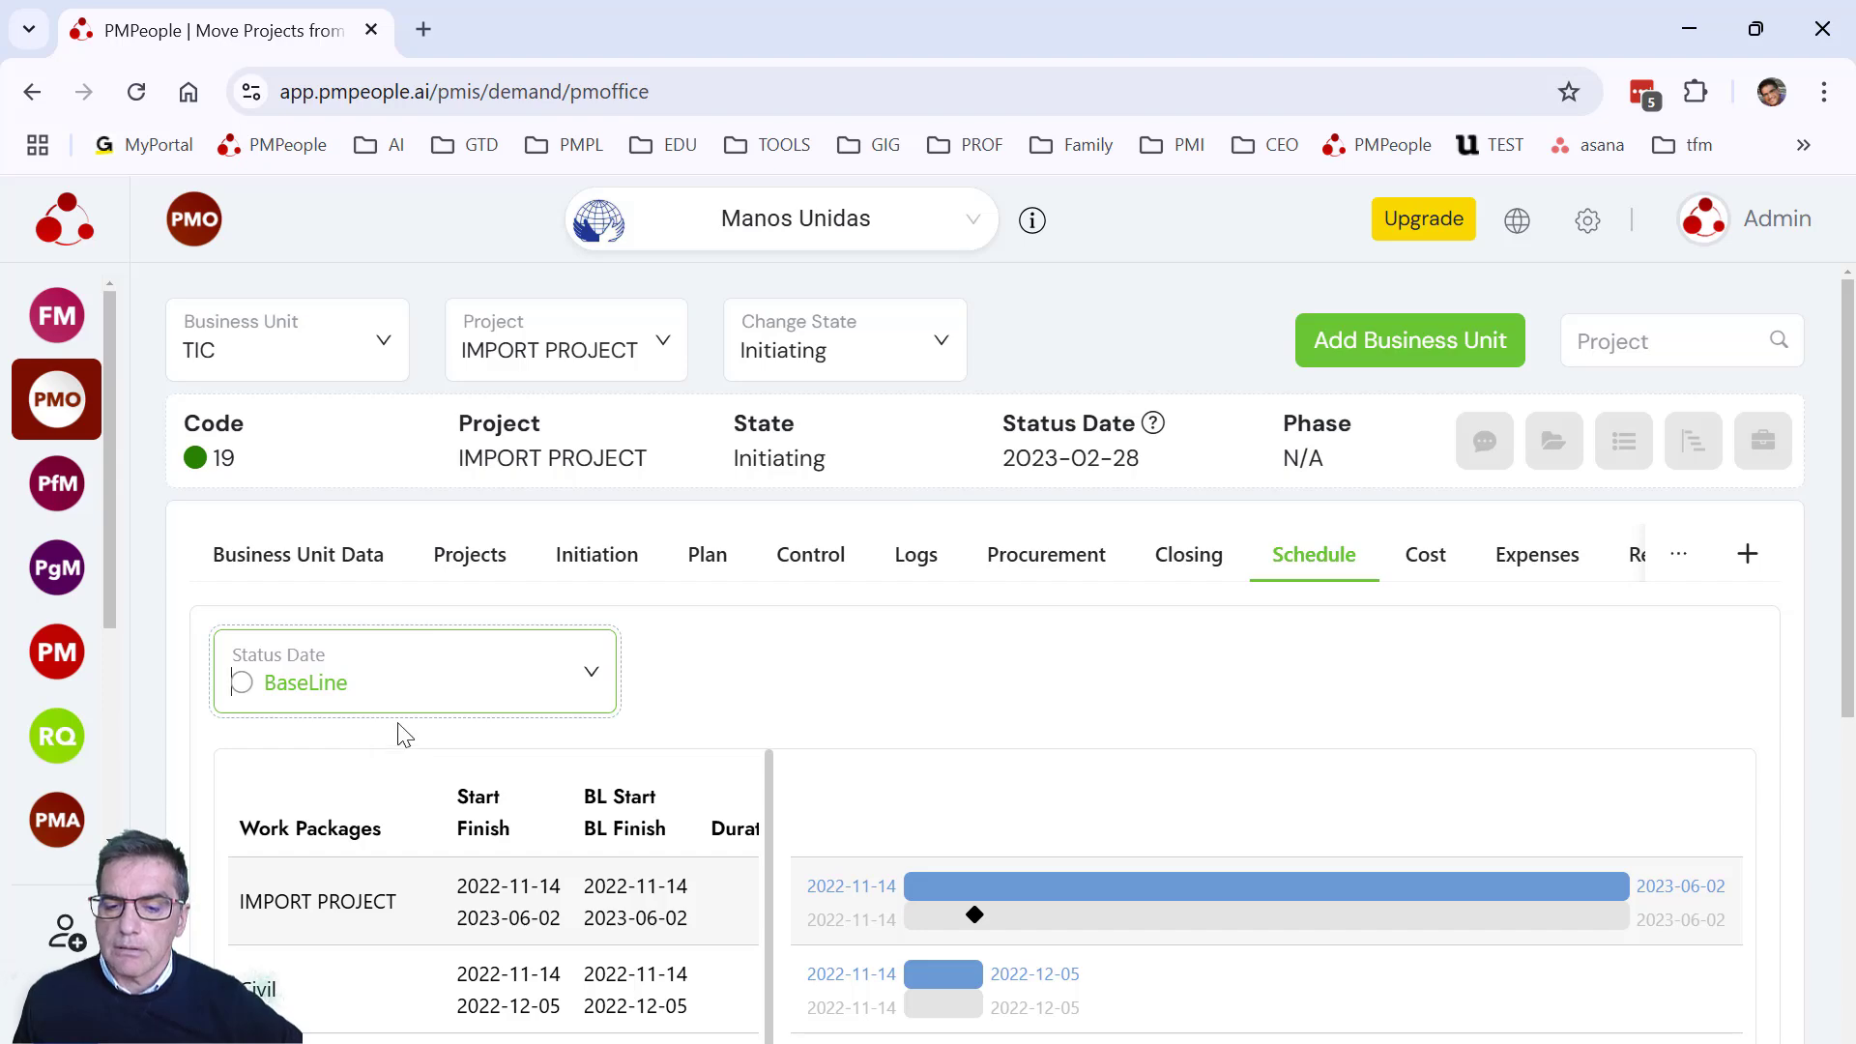
click(439, 674)
click(372, 791)
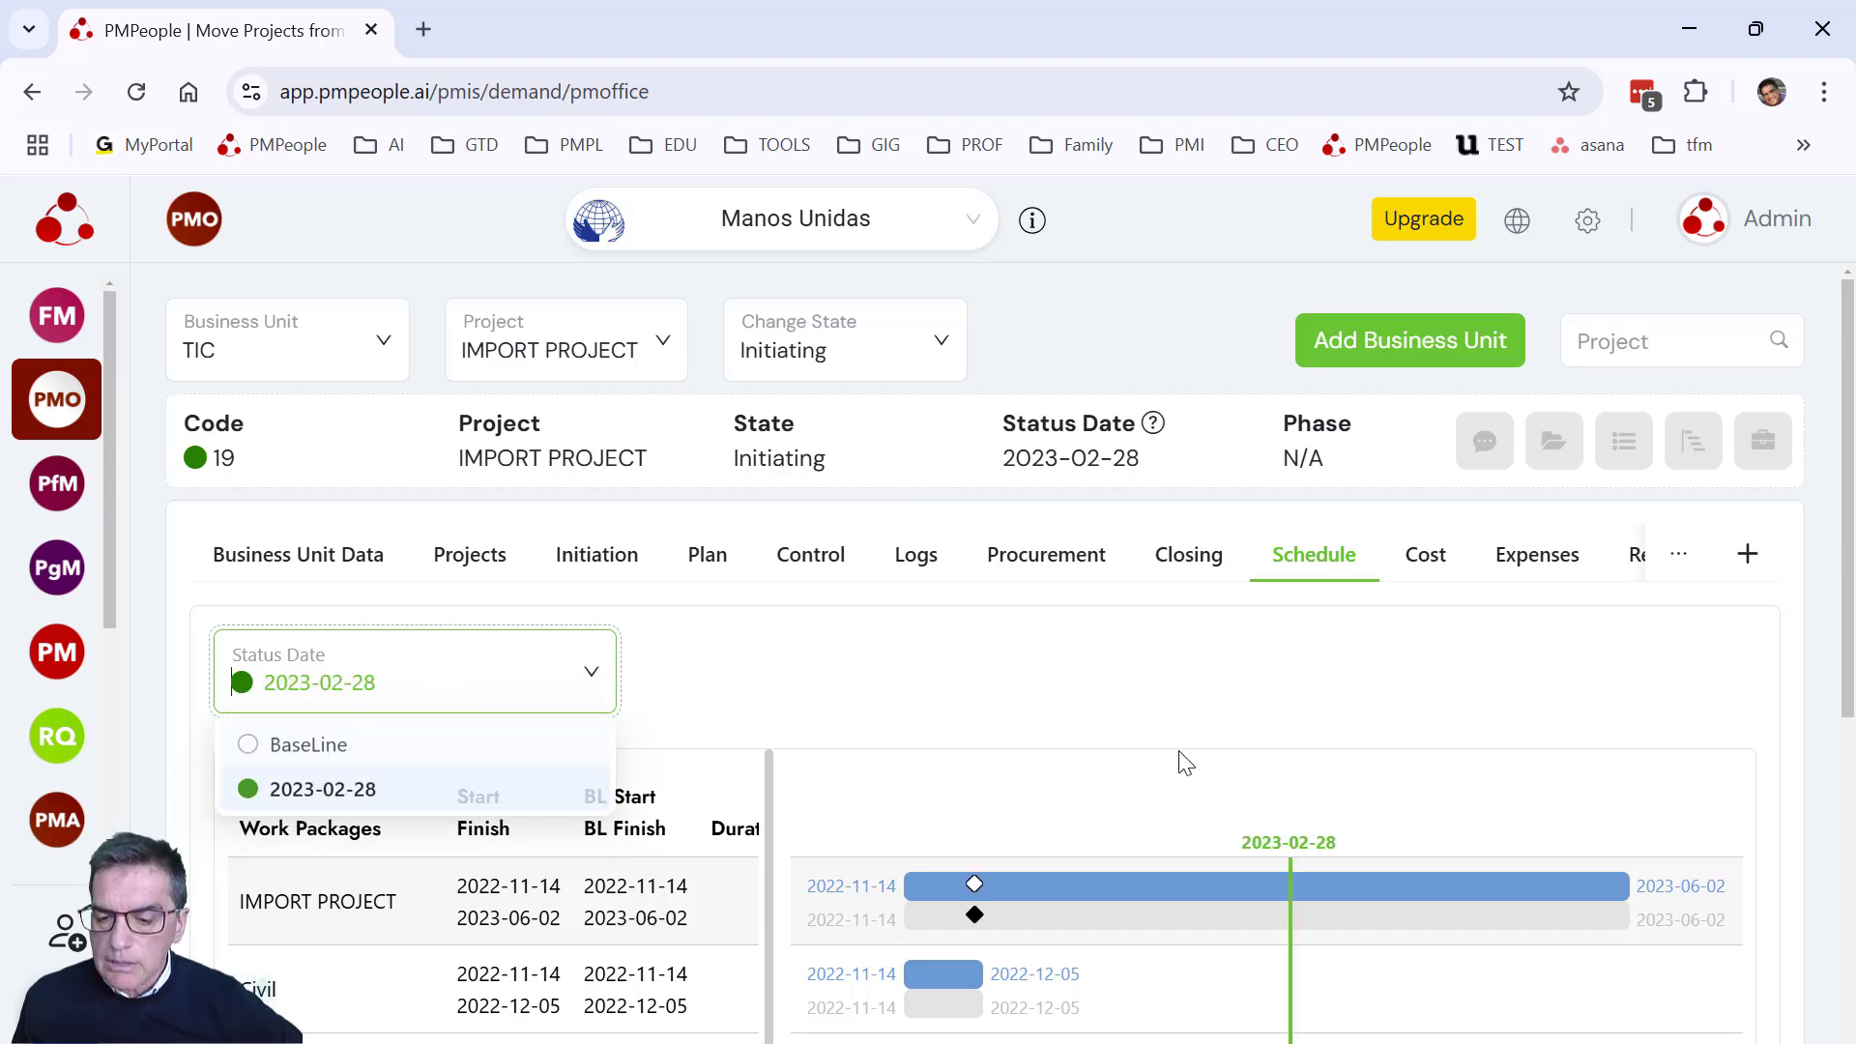
- Examine committed versus estimated dates and progress for the work packages and whole project, including Electrical Construction and Interior Architectural
scroll(1290, 791, down, 6)
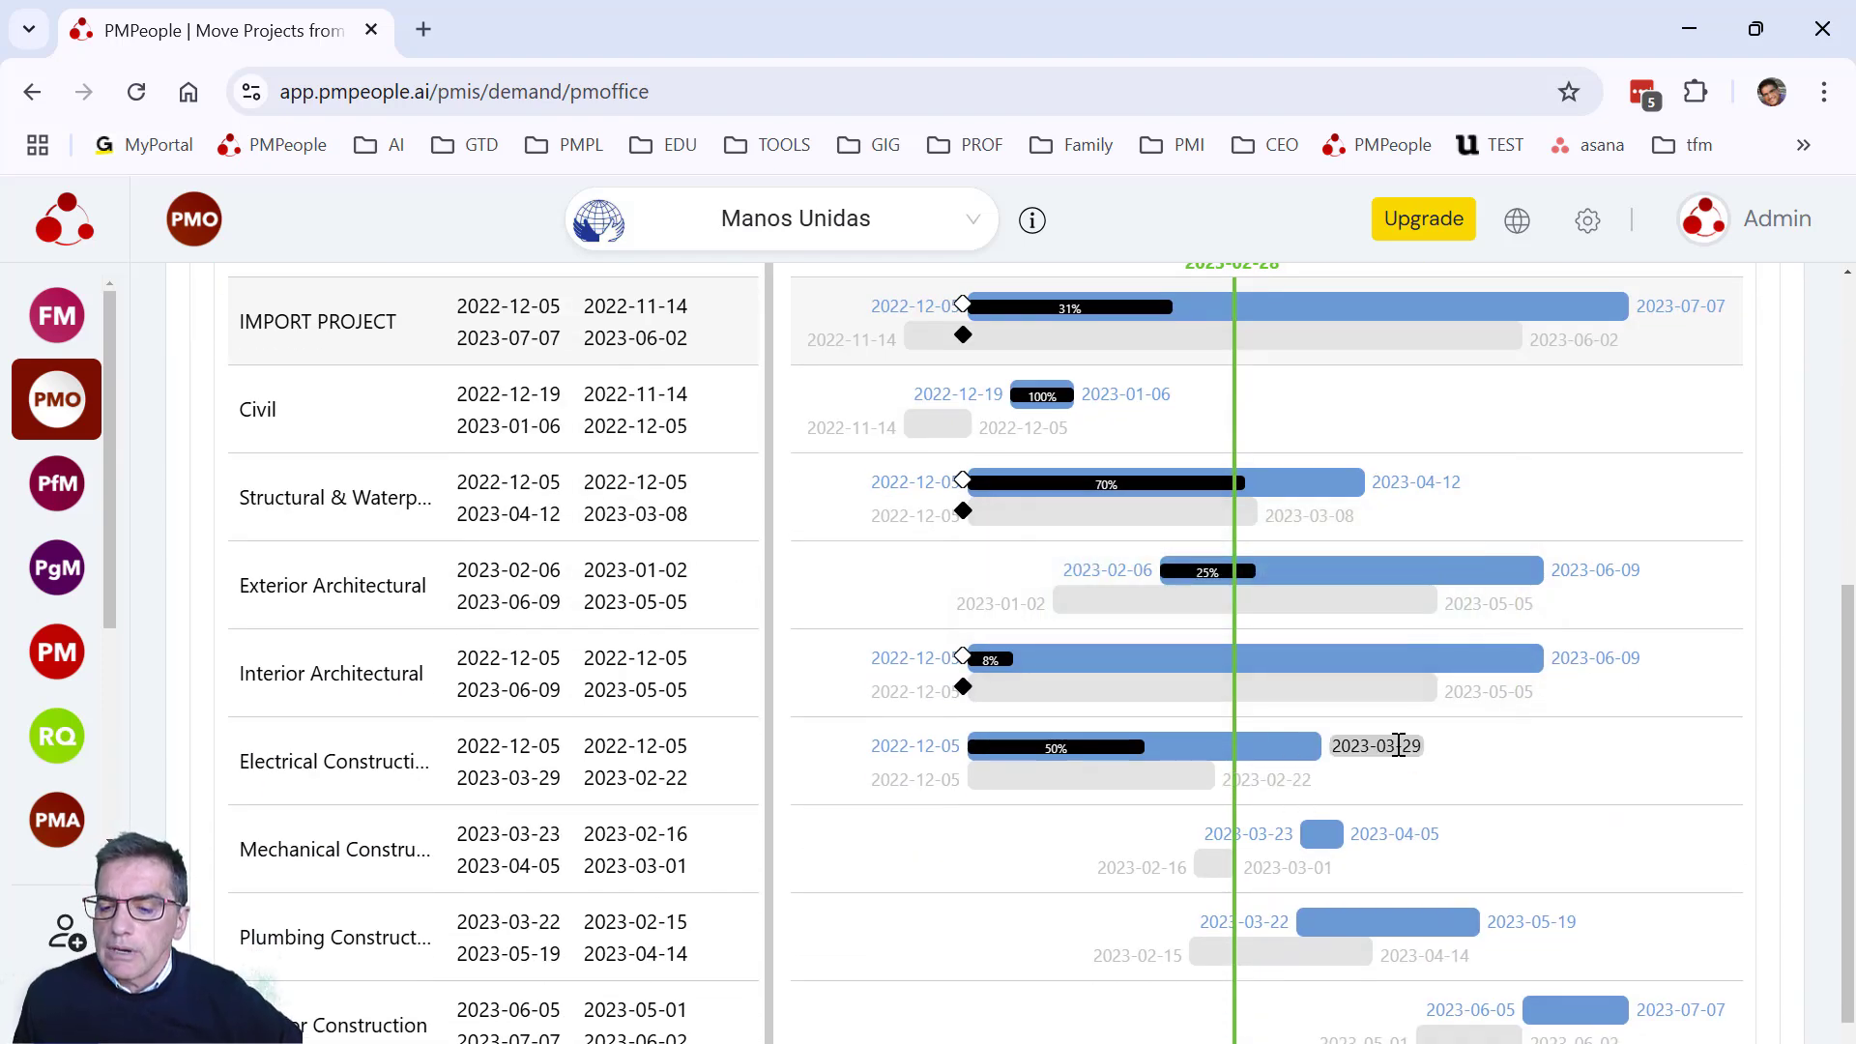
scroll(1395, 758, down, 1)
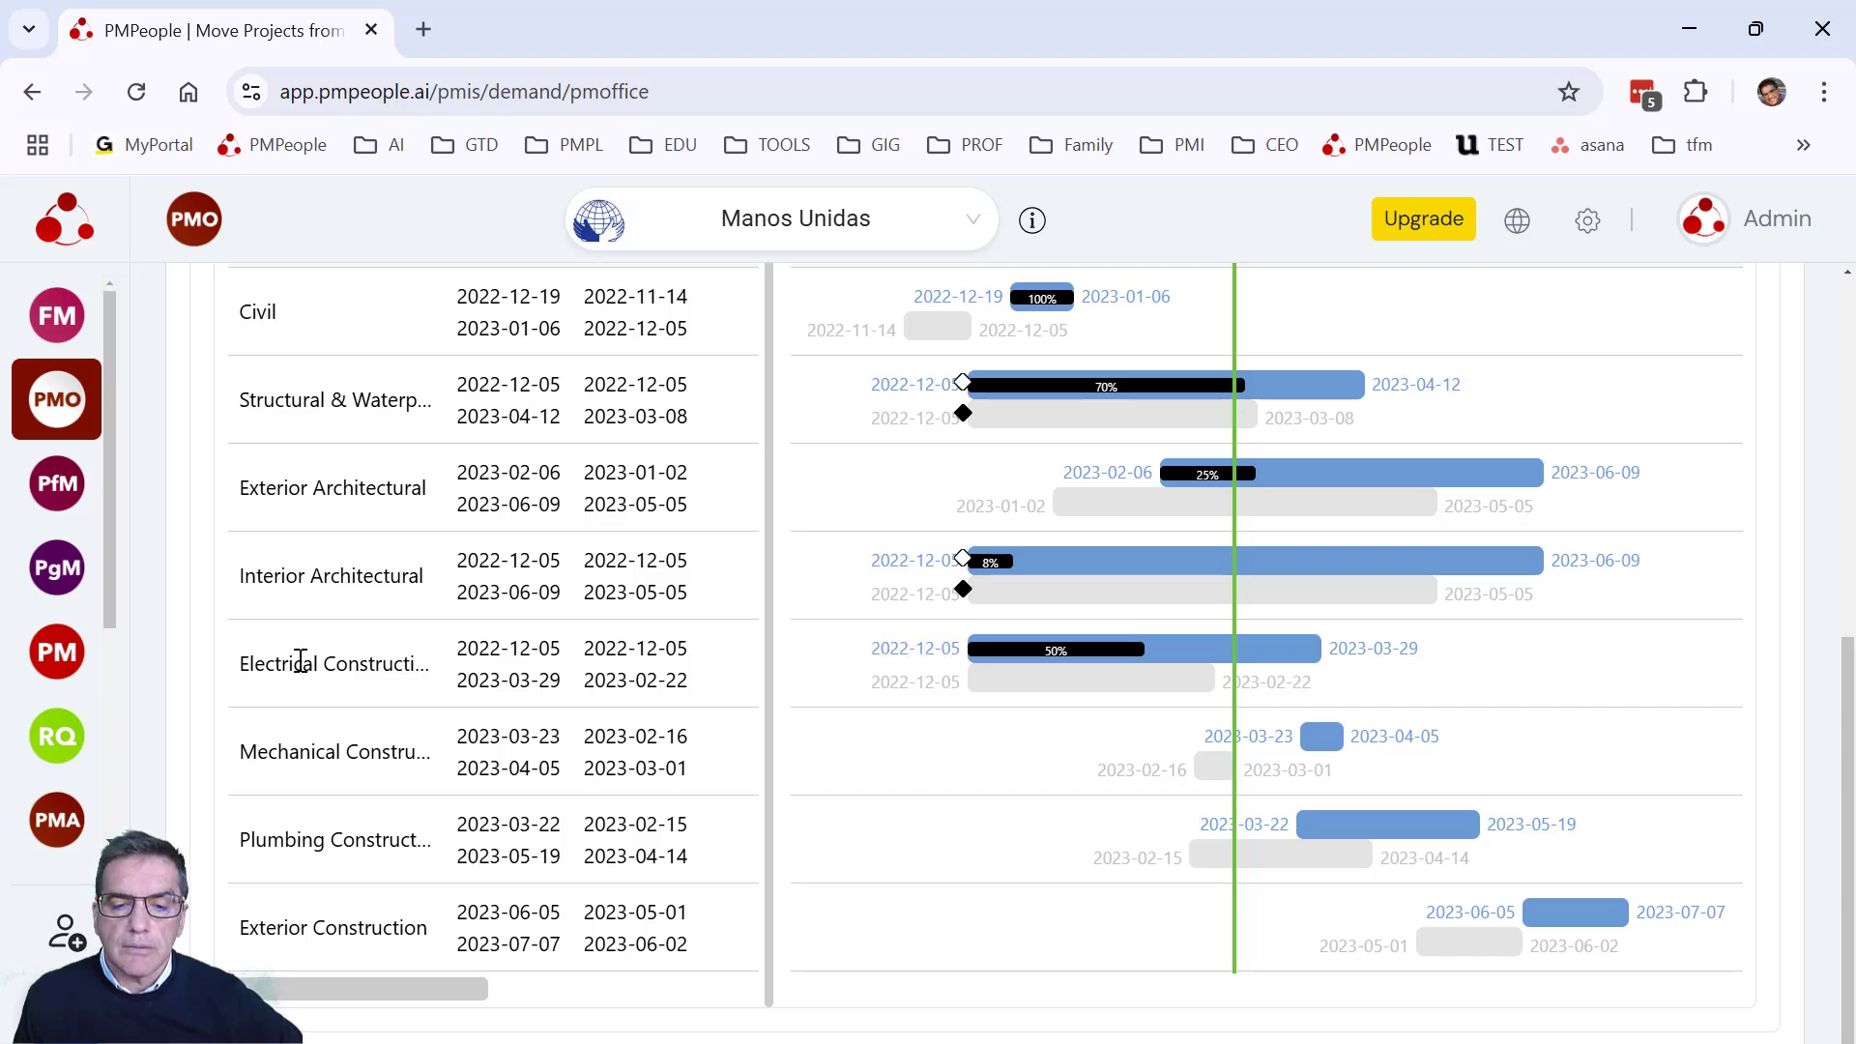
mouse_move(988, 683)
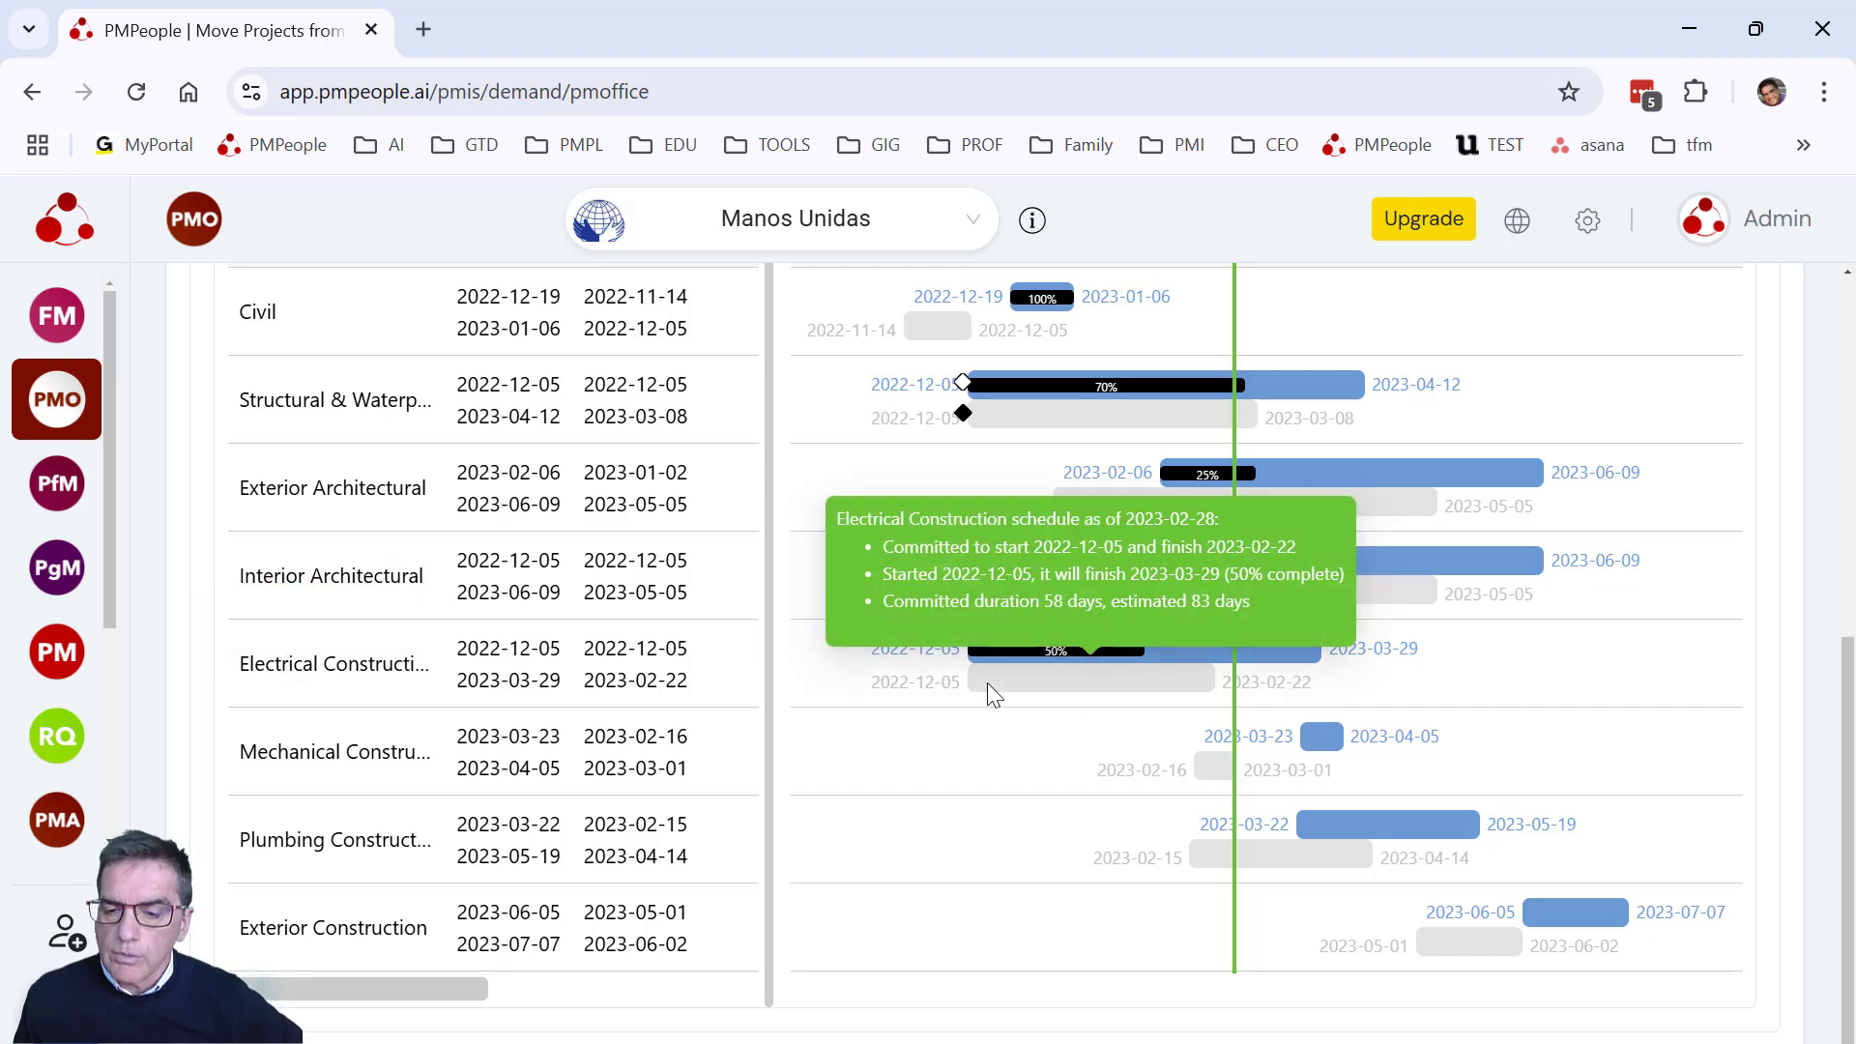
scroll(988, 683, up, 2)
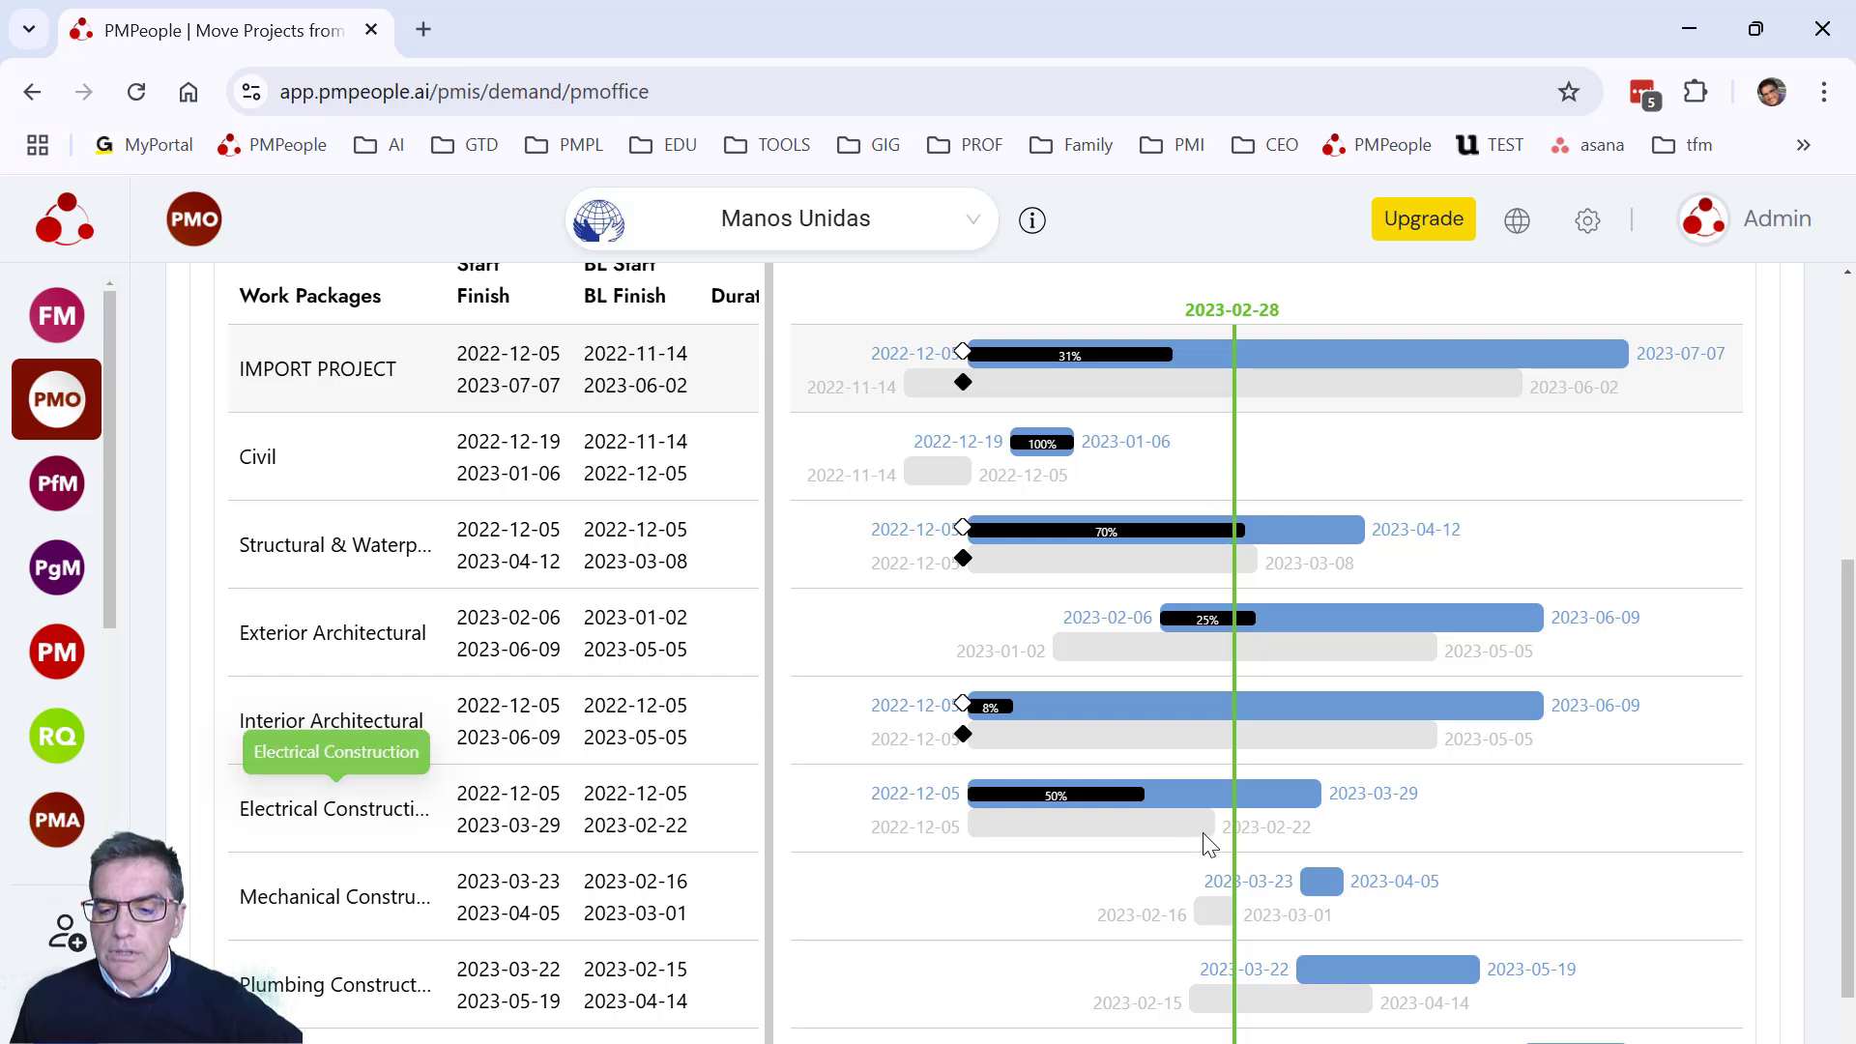
mouse_move(1315, 814)
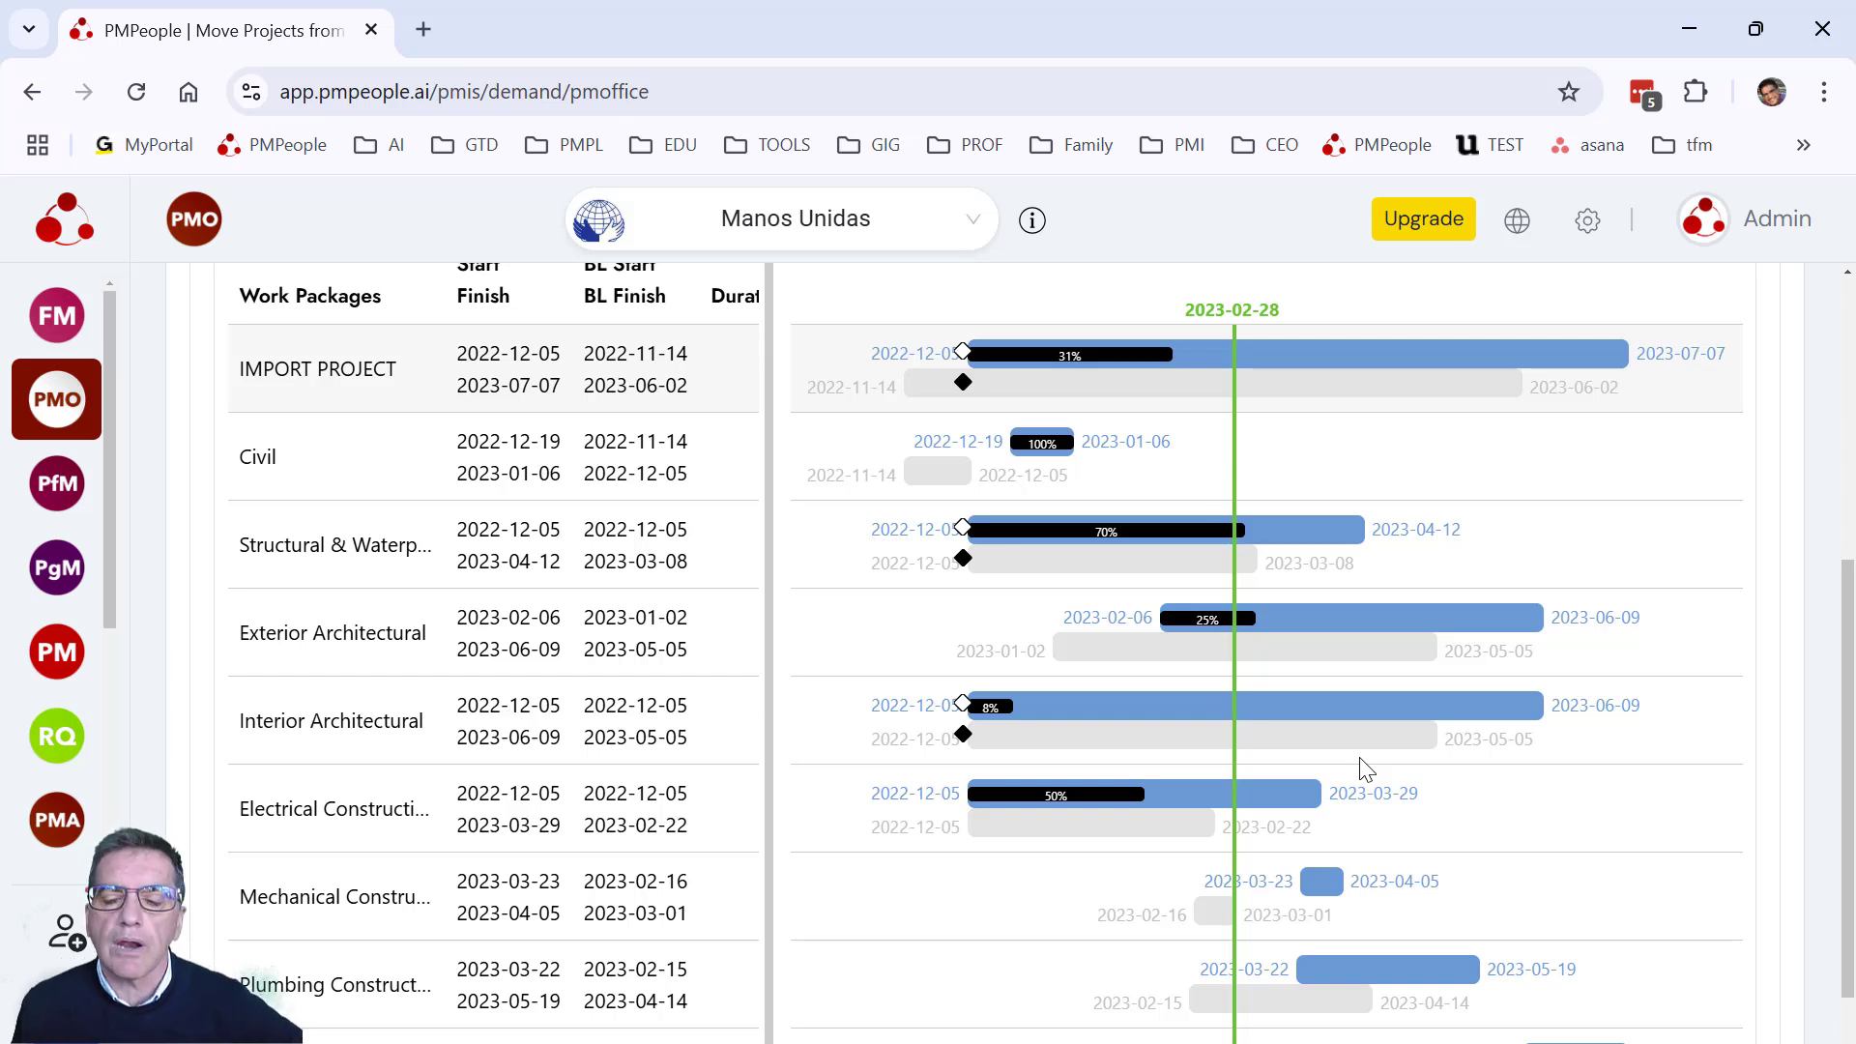
mouse_move(1343, 733)
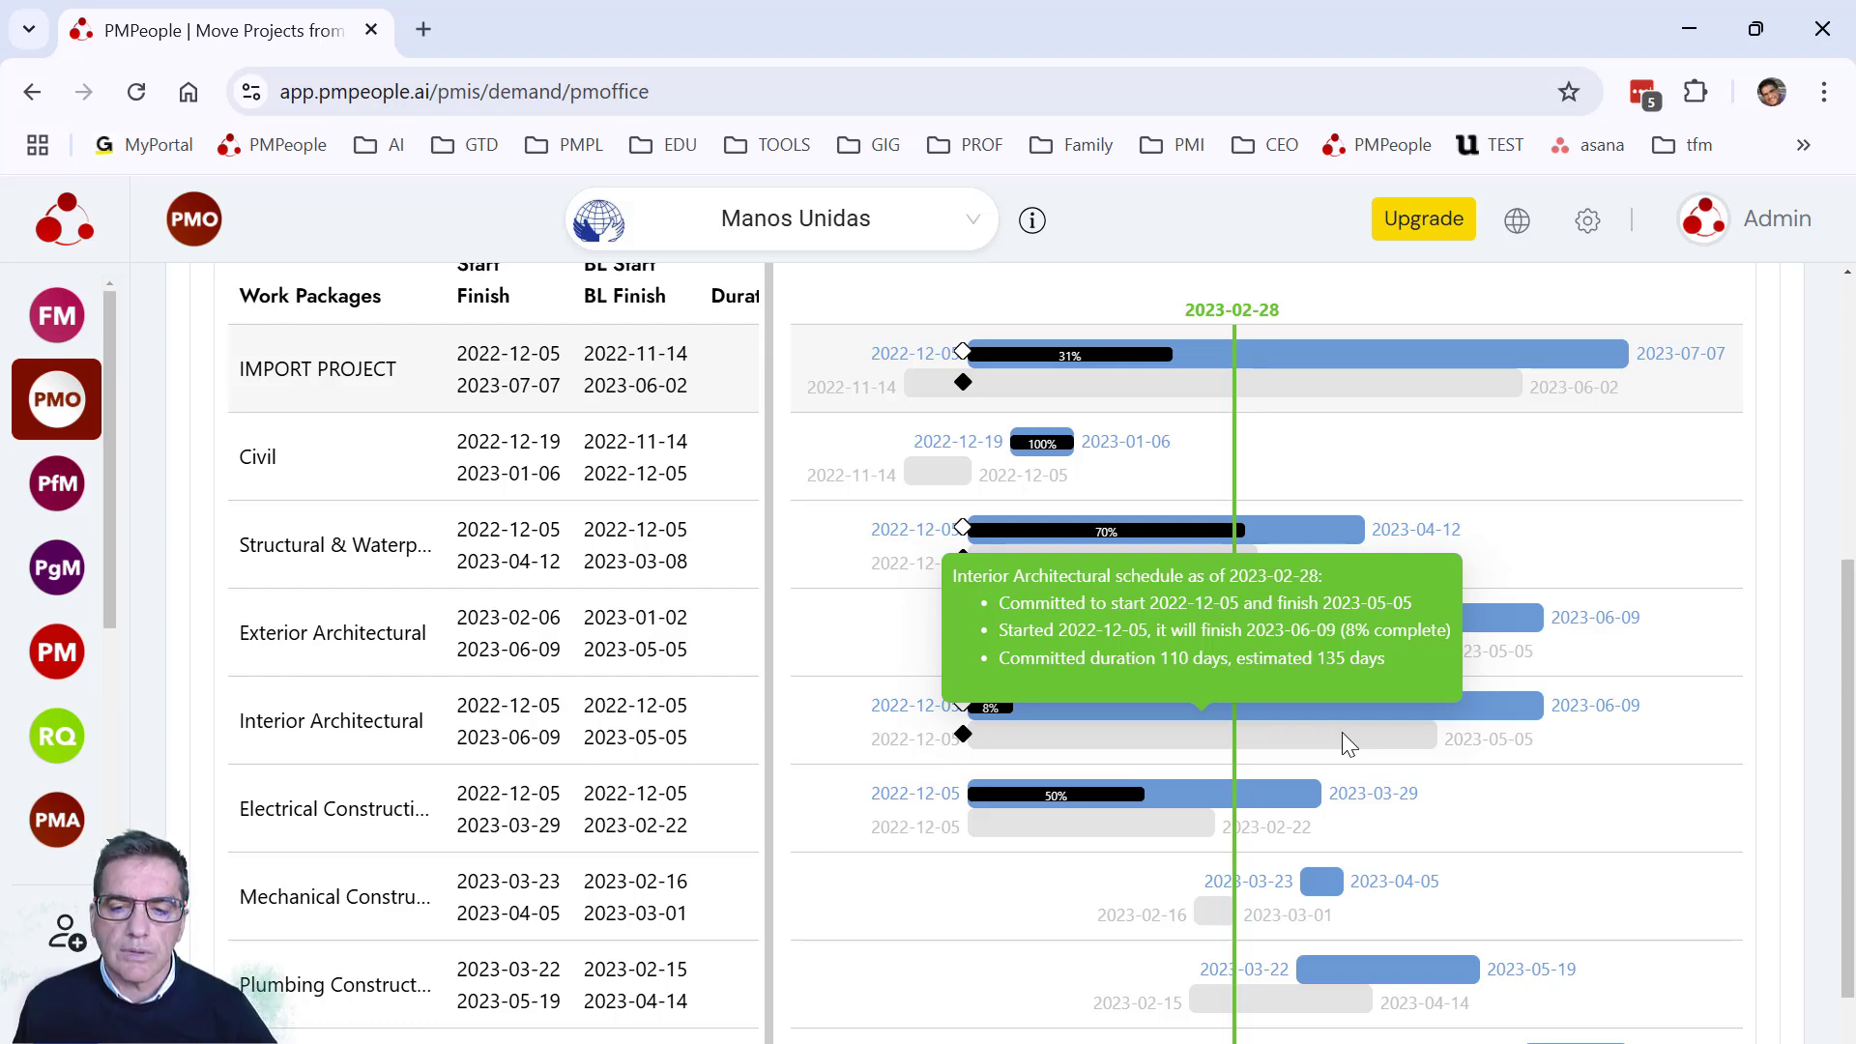
scroll(1342, 733, up, 3)
mouse_move(1391, 665)
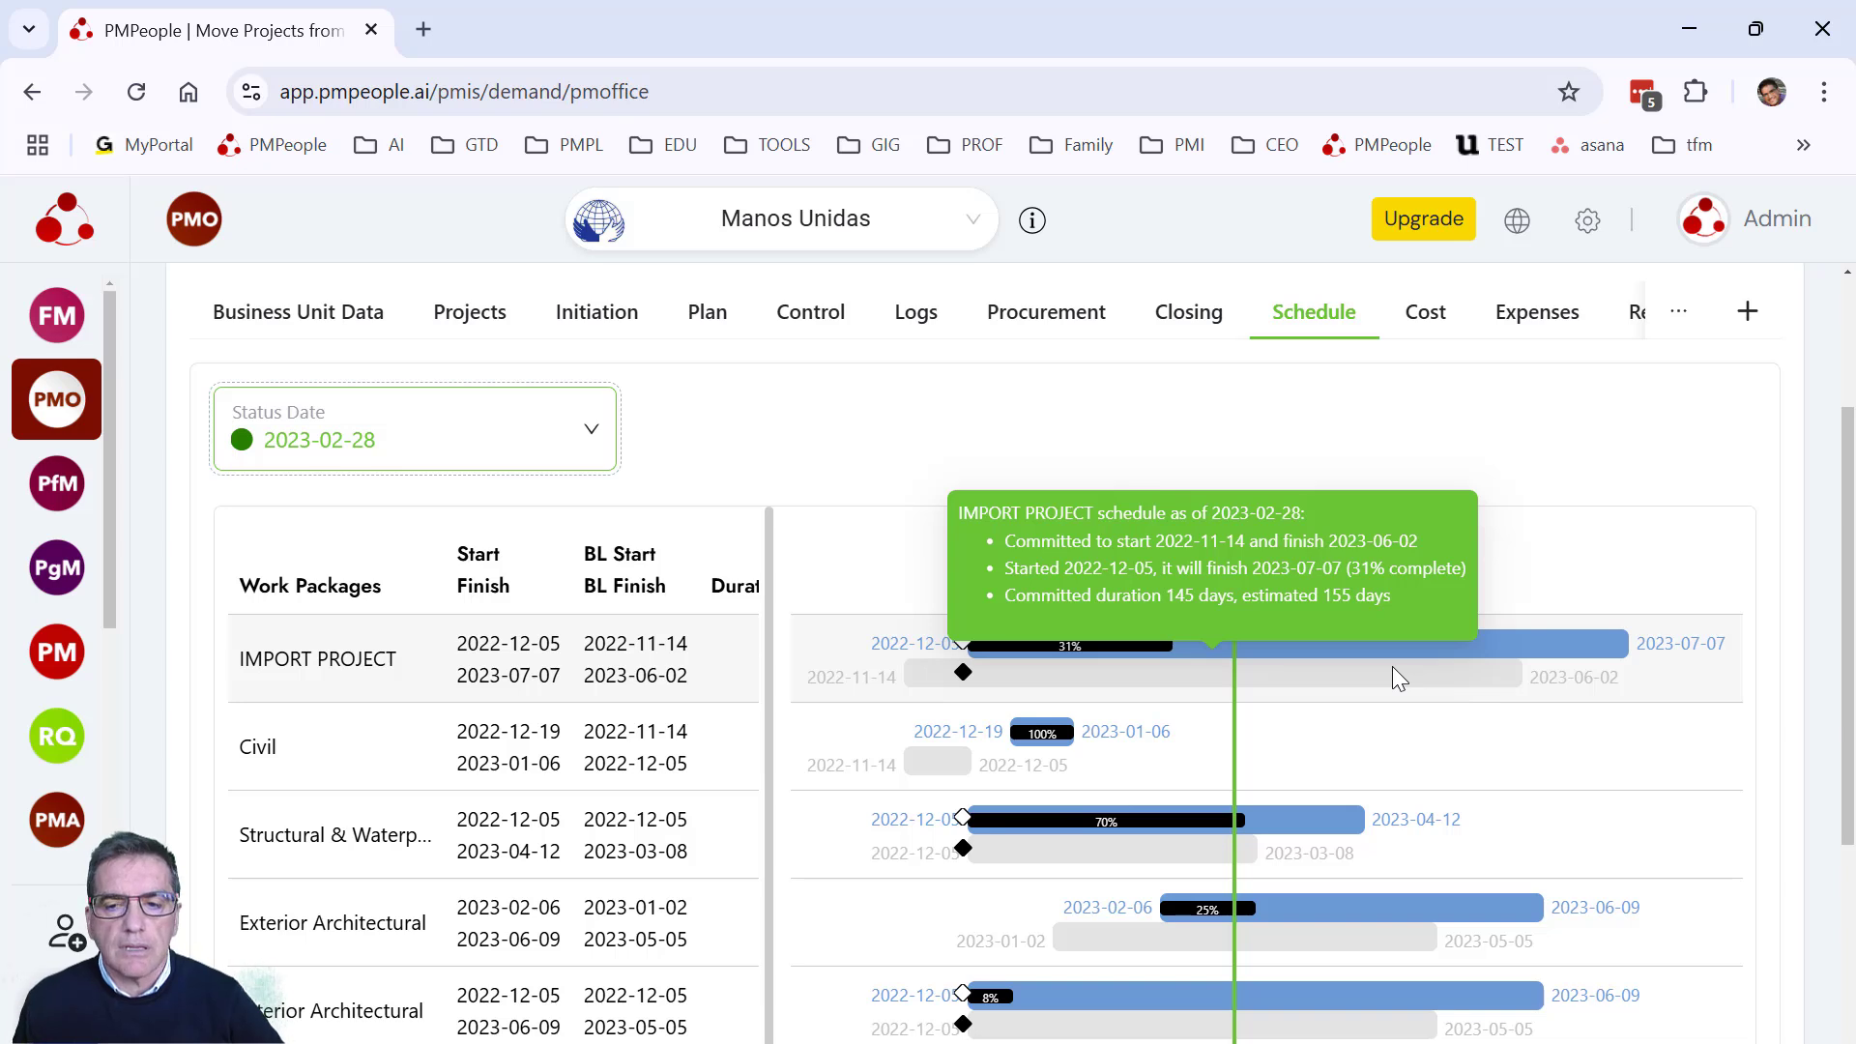
- Open the project report for review date 2023-02-28 and examine its summary, health checks, work packages and schedule performance
mouse_move(1704, 333)
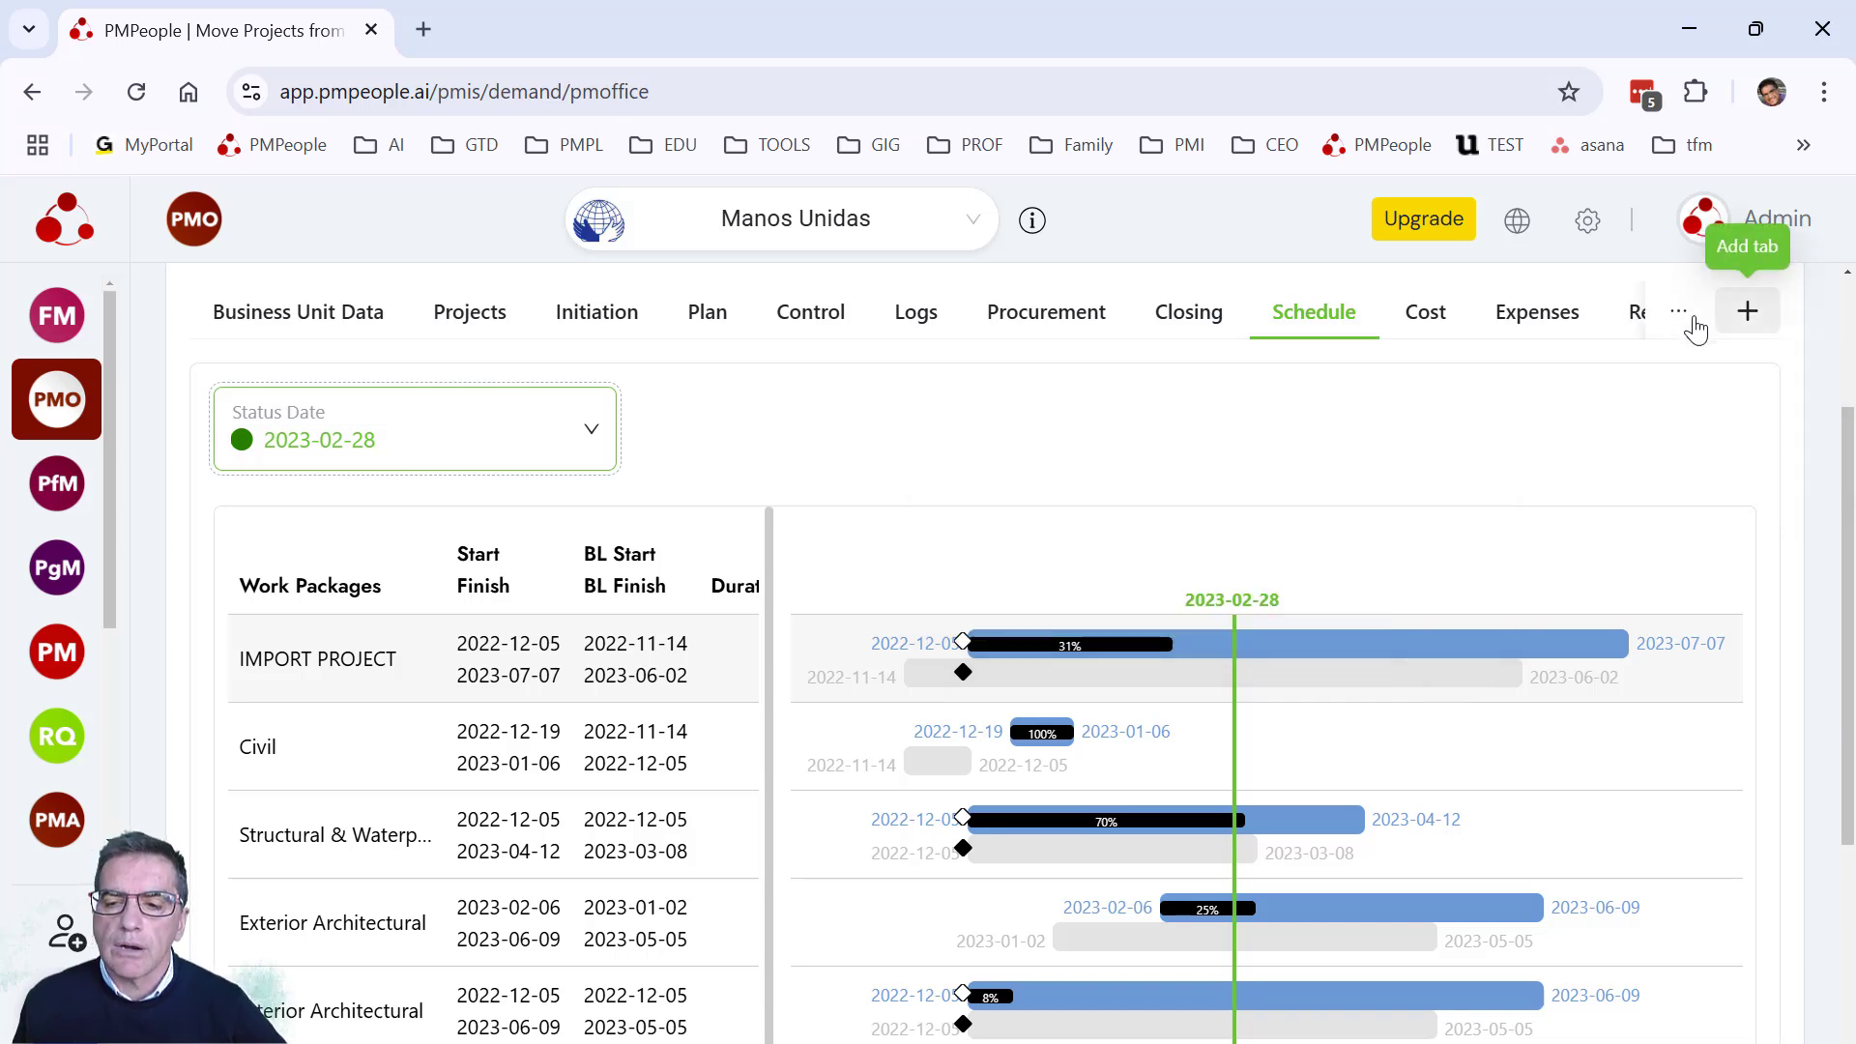
click(1745, 312)
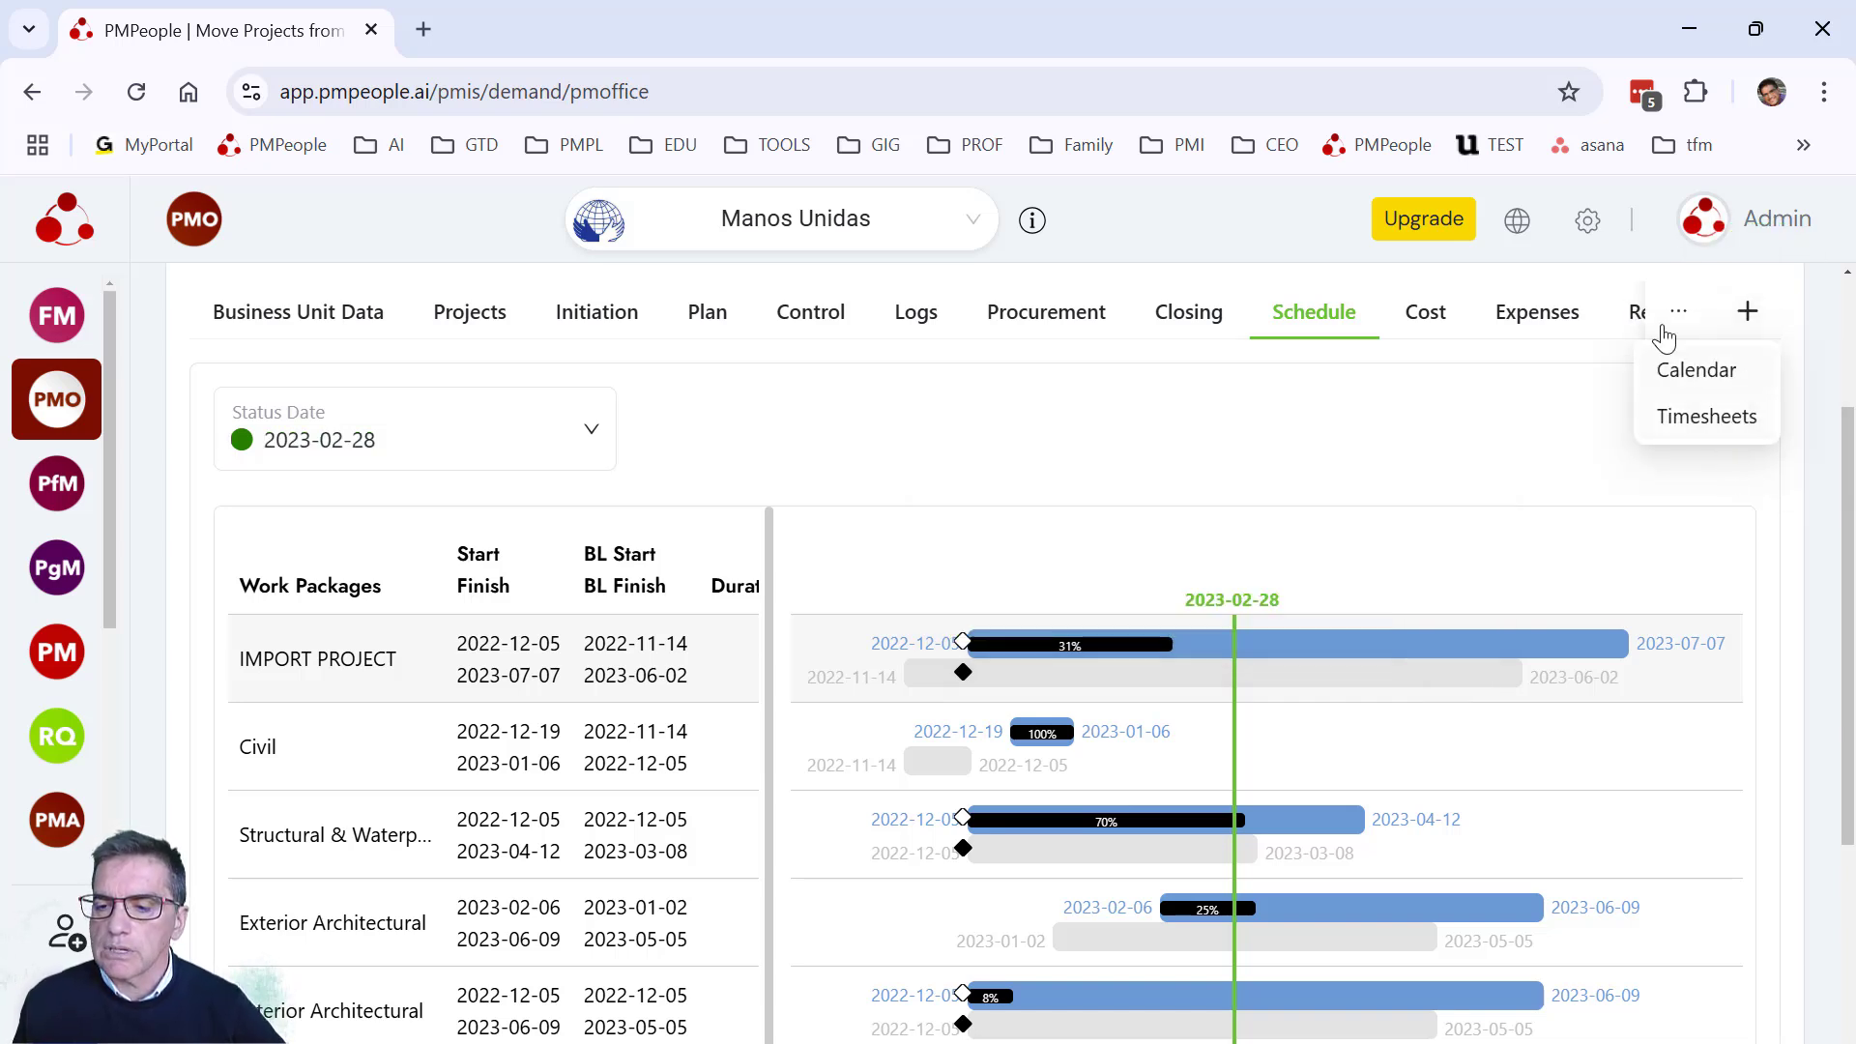
click(1637, 315)
scroll(1061, 687, down, 10)
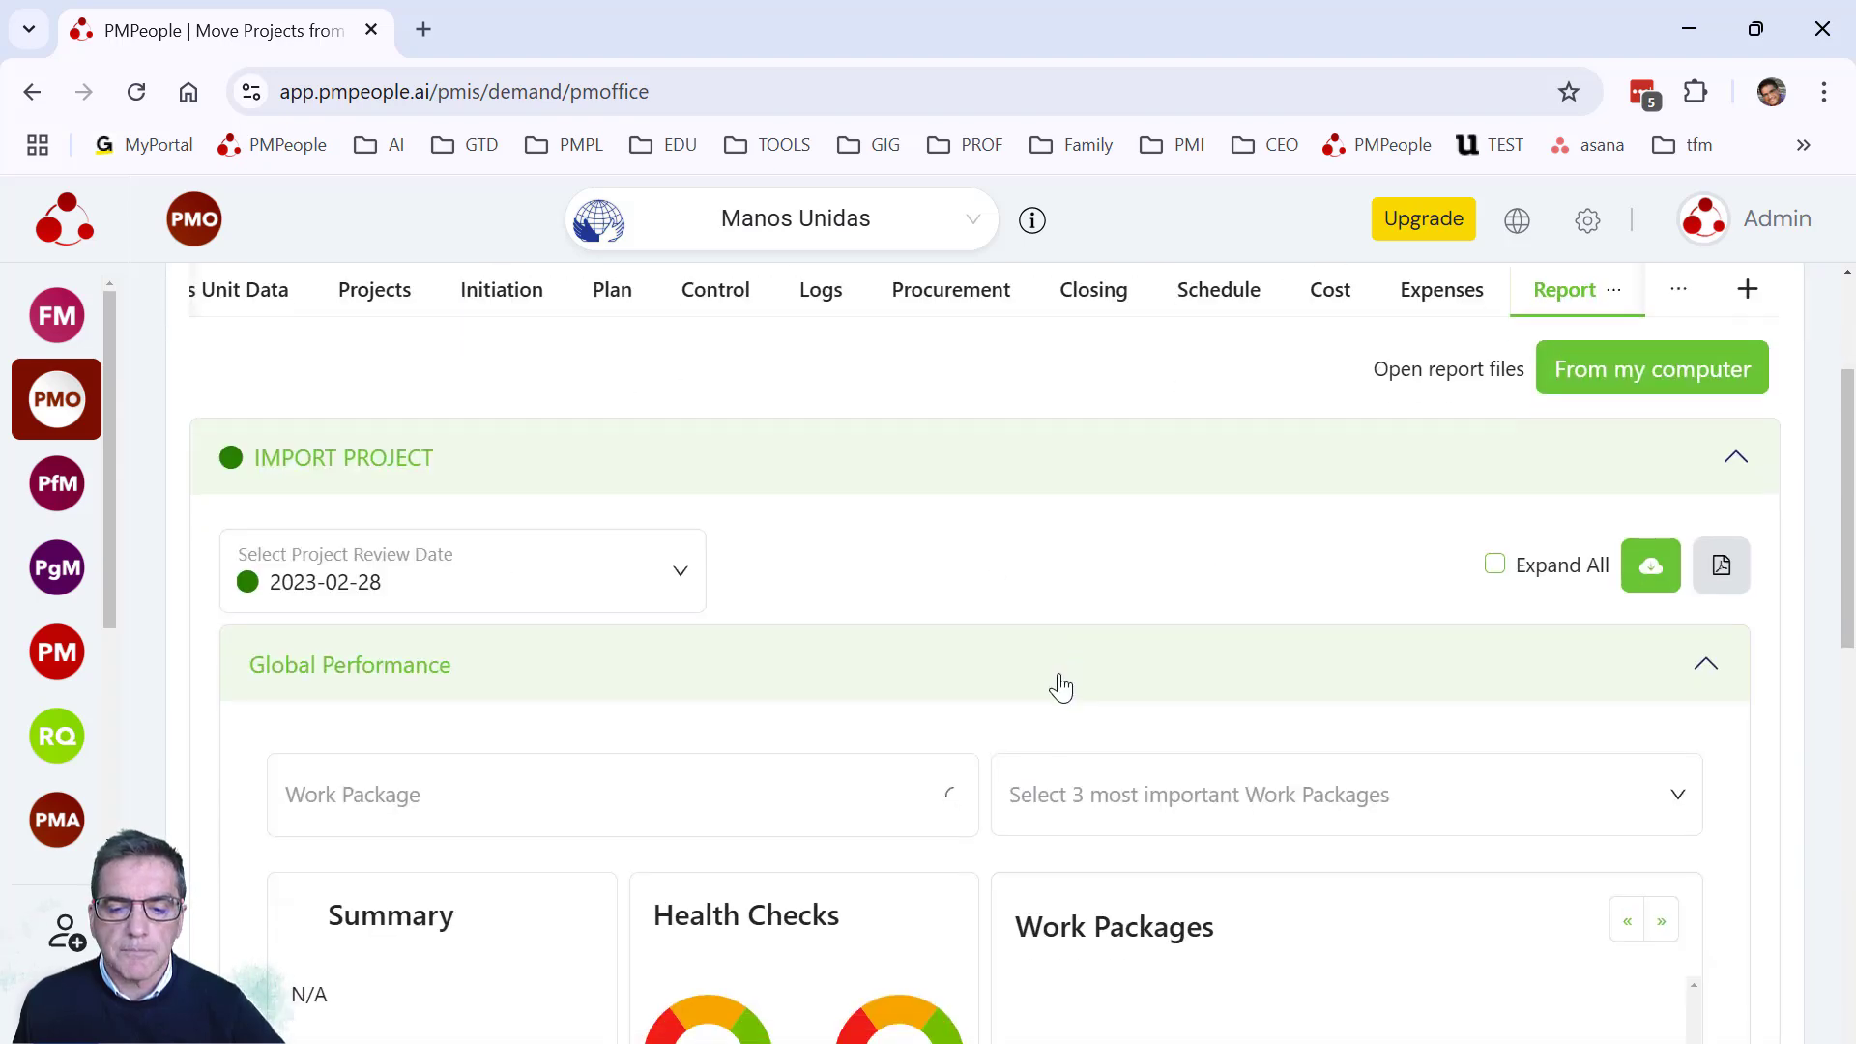
mouse_move(886, 805)
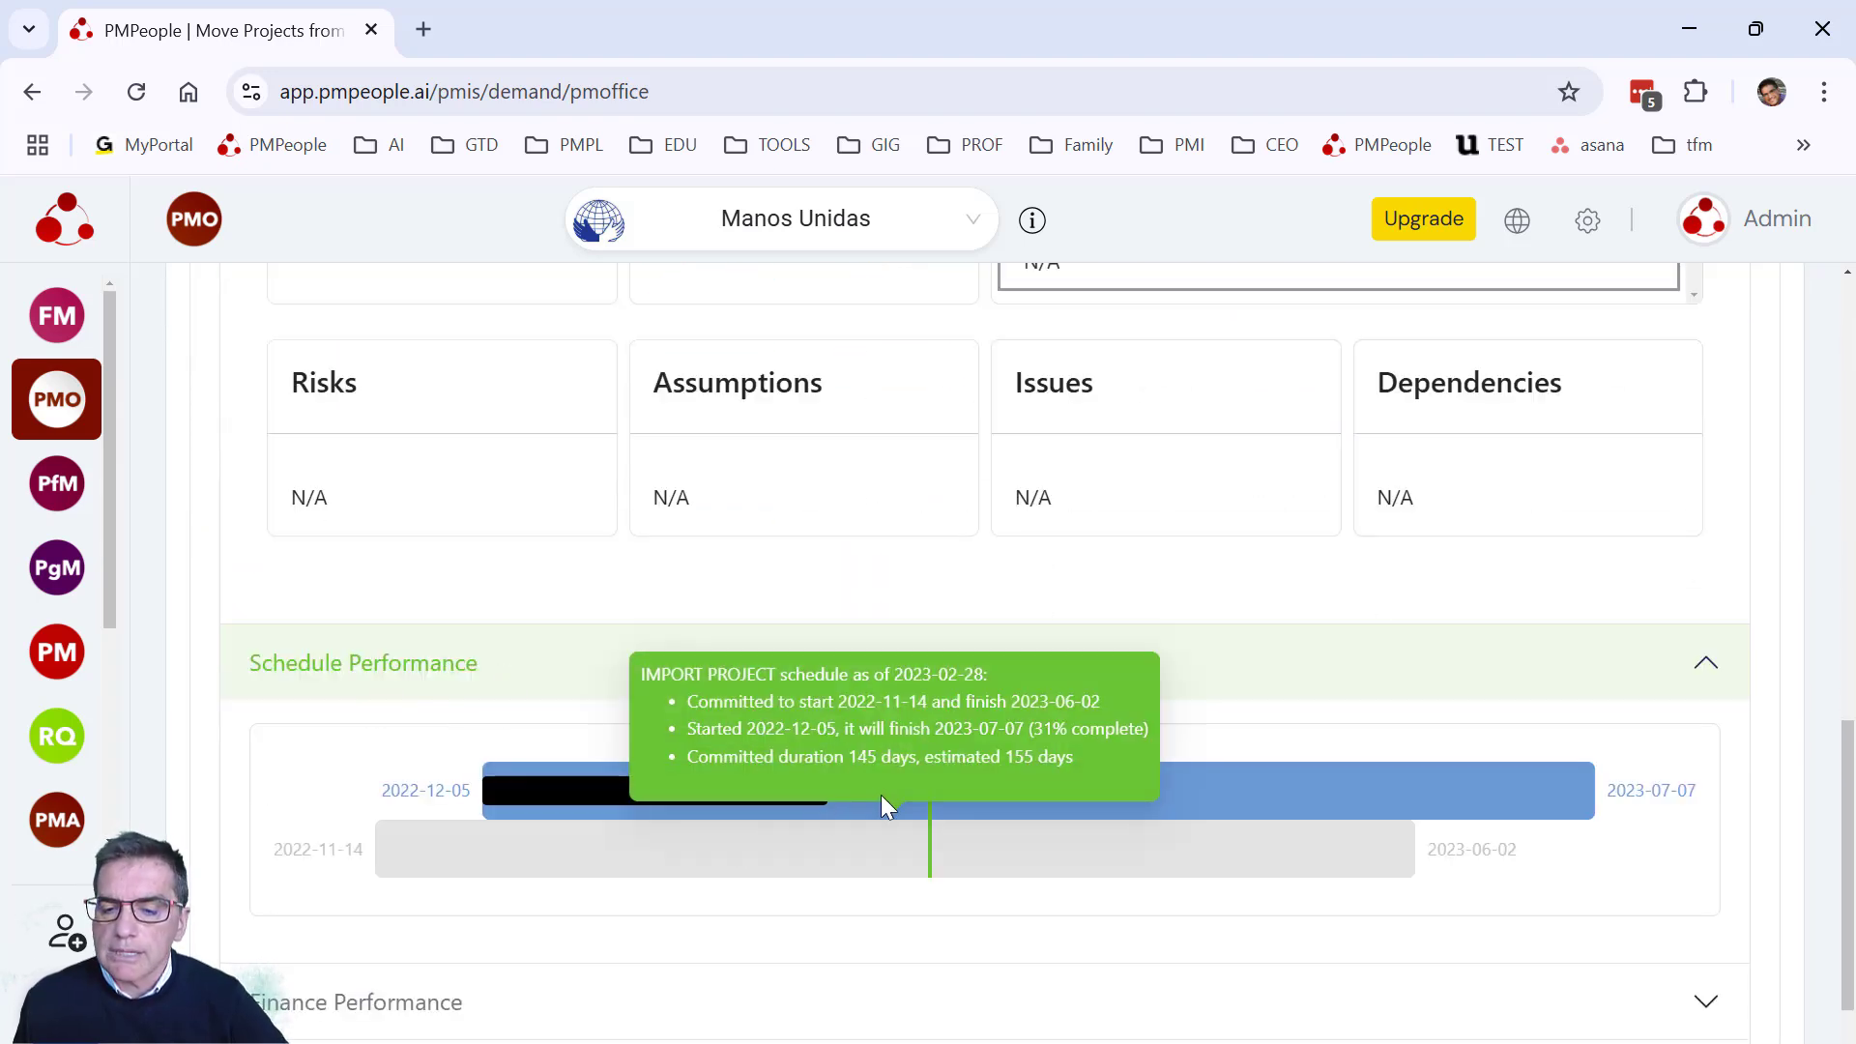
scroll(887, 862, down, 2)
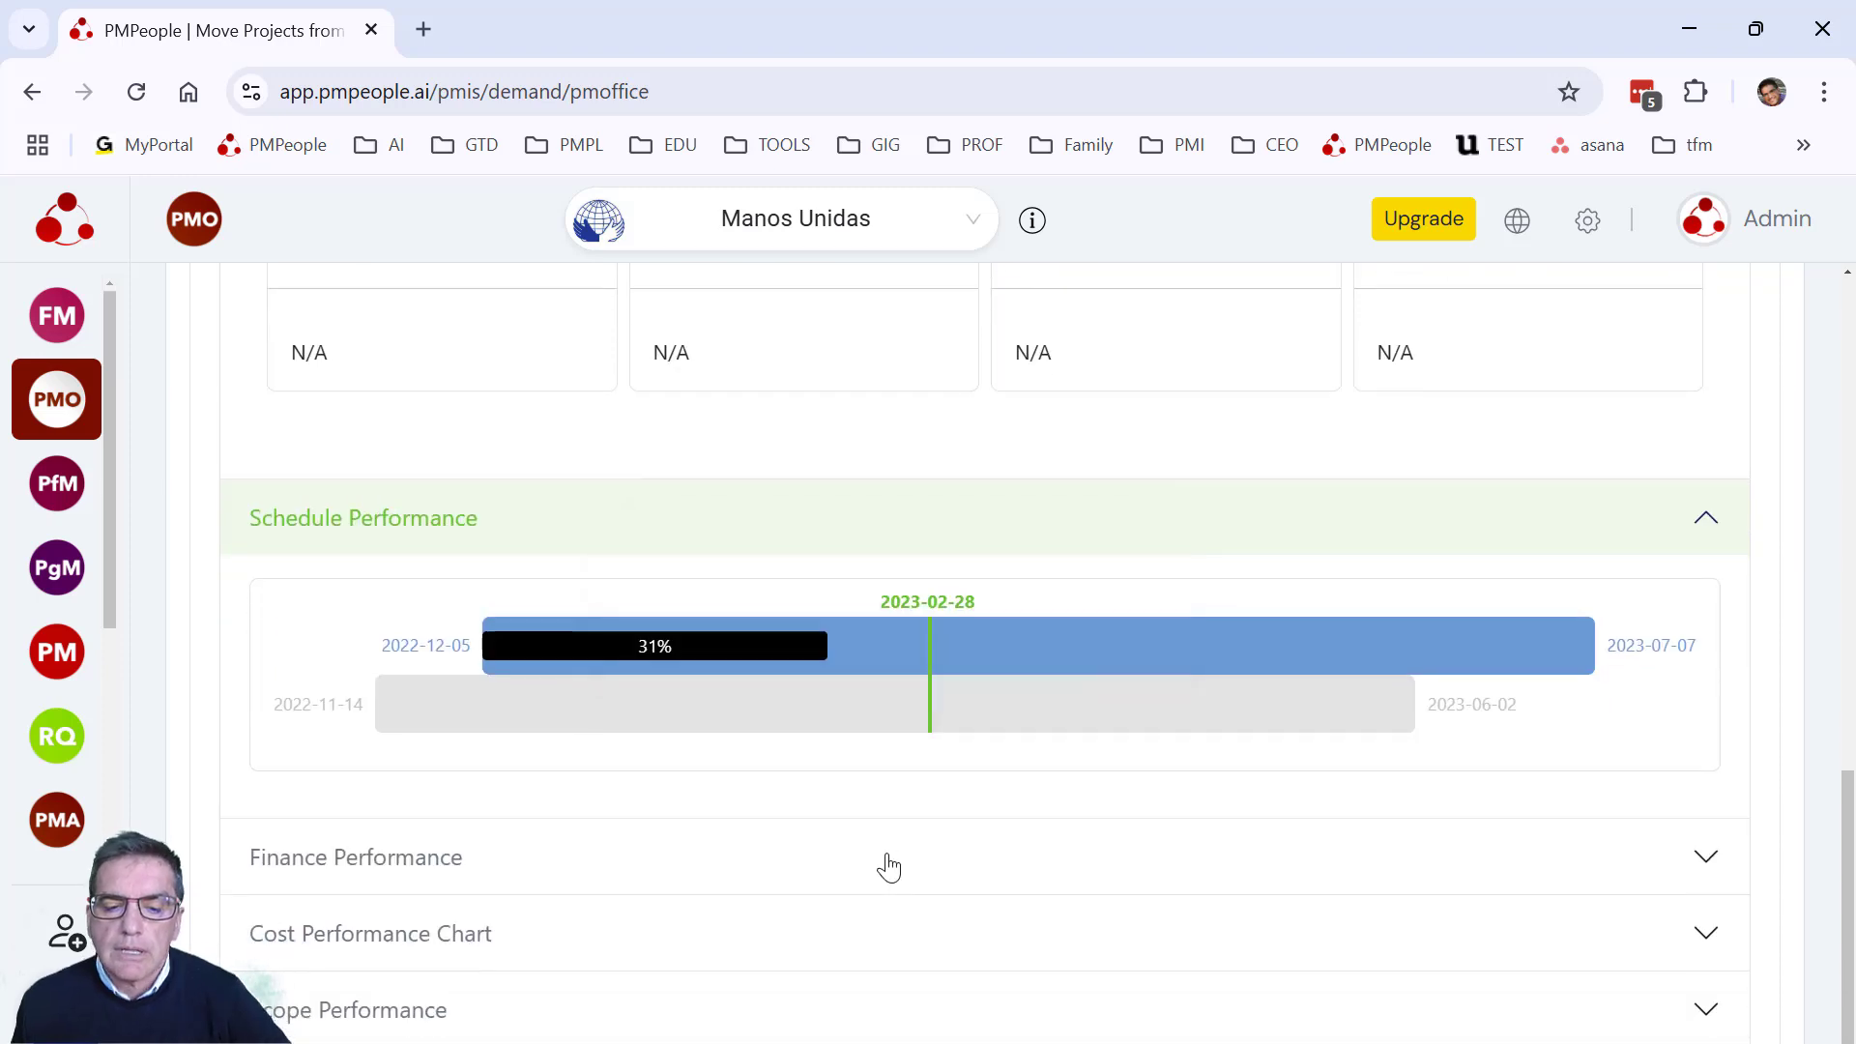
scroll(888, 862, up, 7)
scroll(620, 760, down, 3)
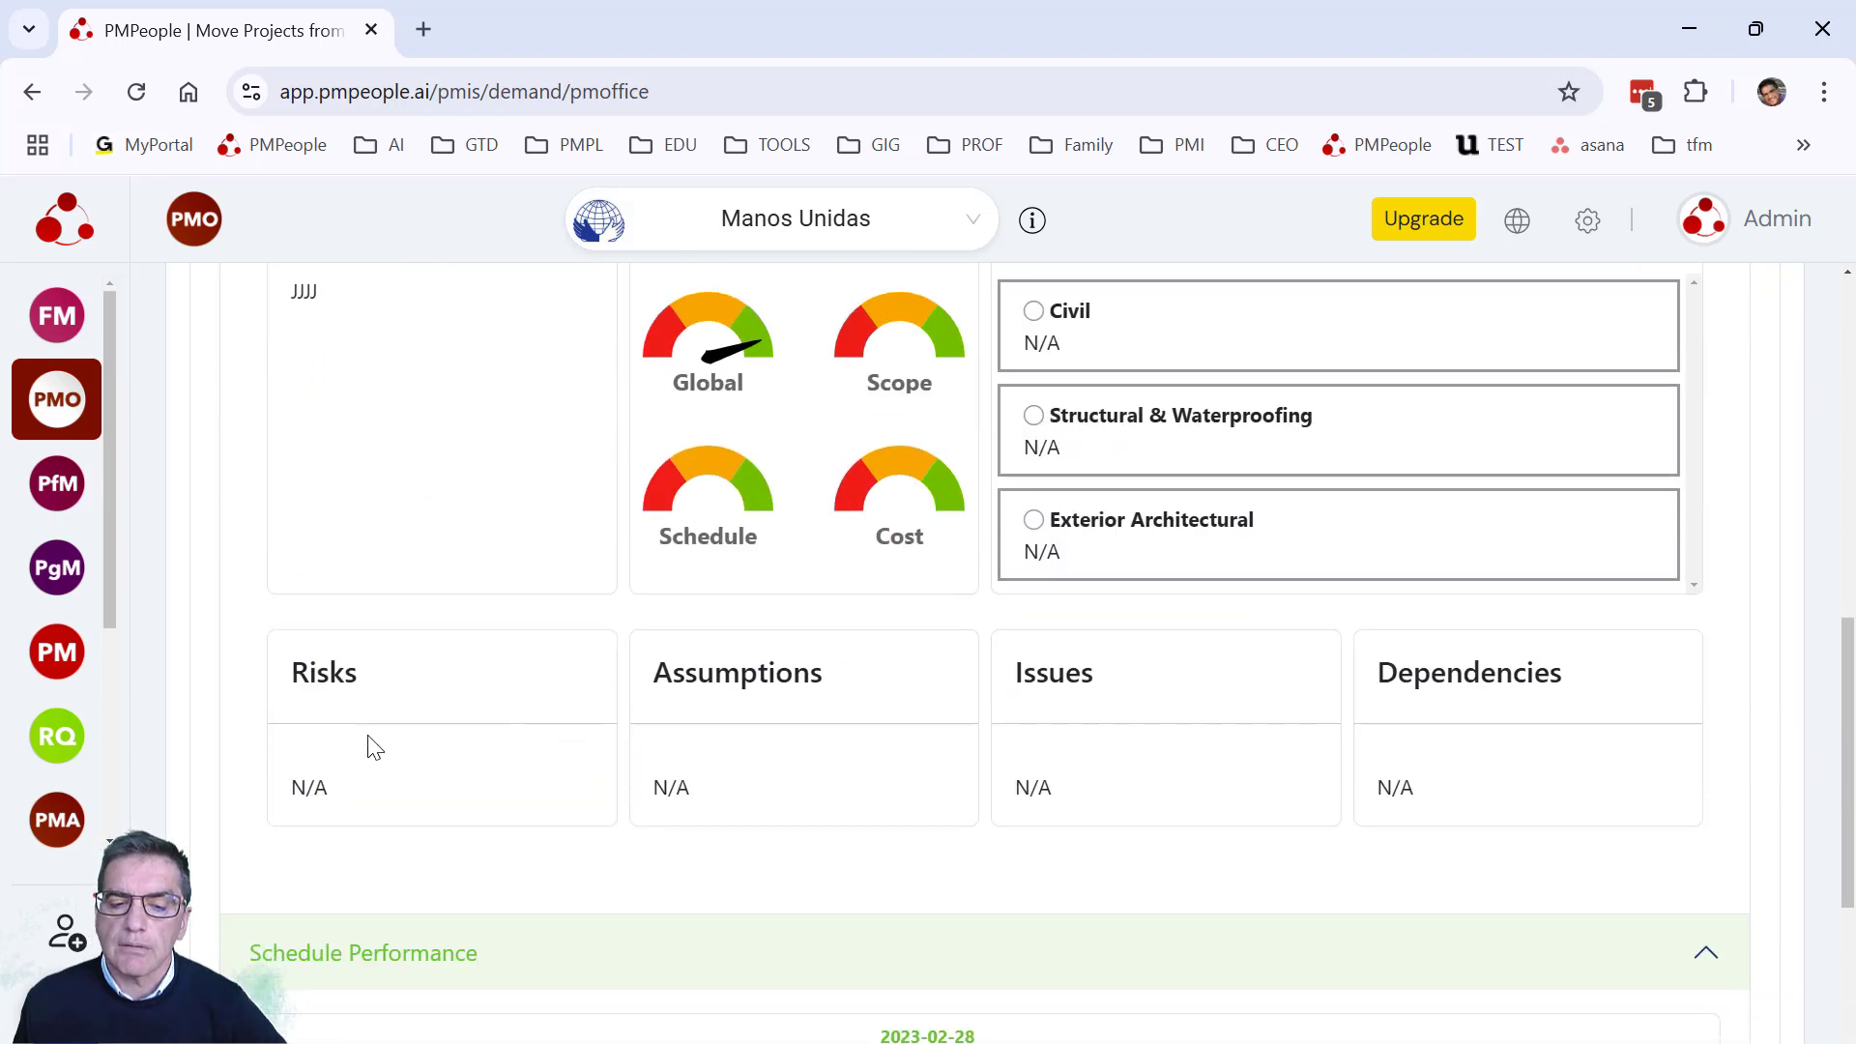
scroll(364, 447, up, 3)
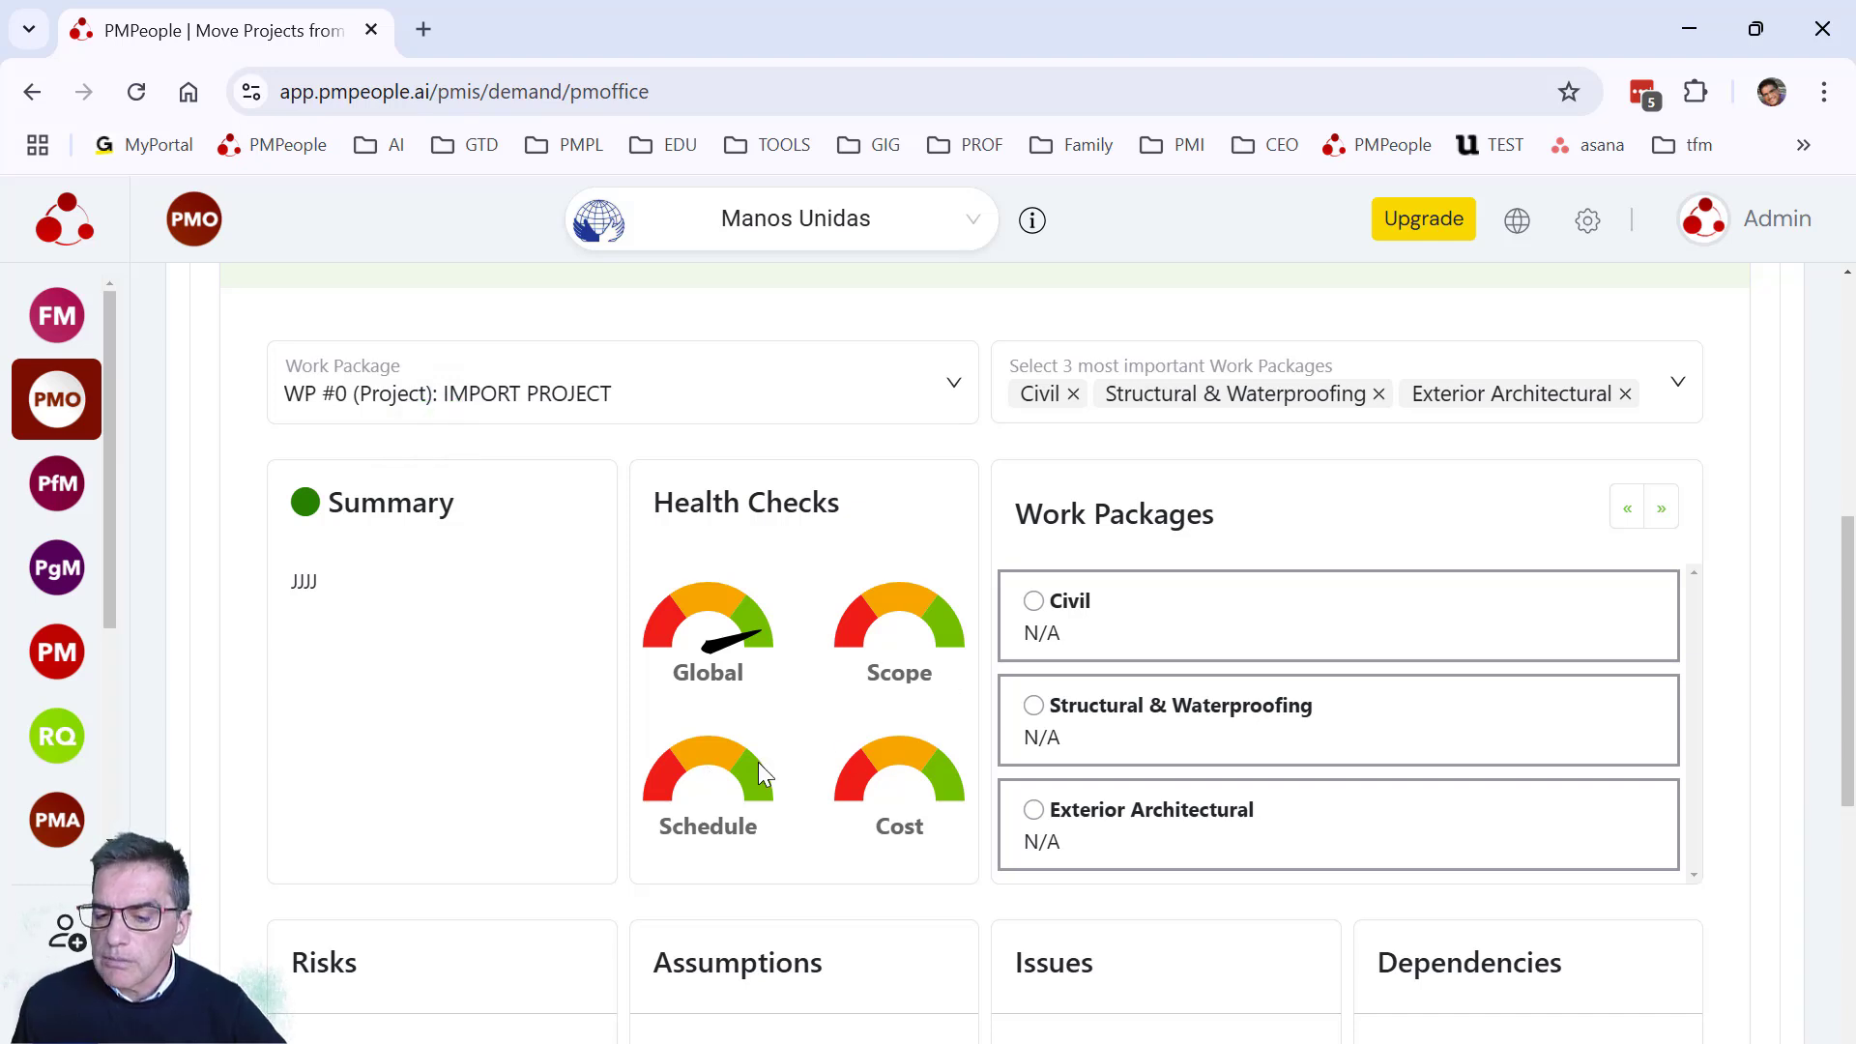
scroll(1120, 783, down, 4)
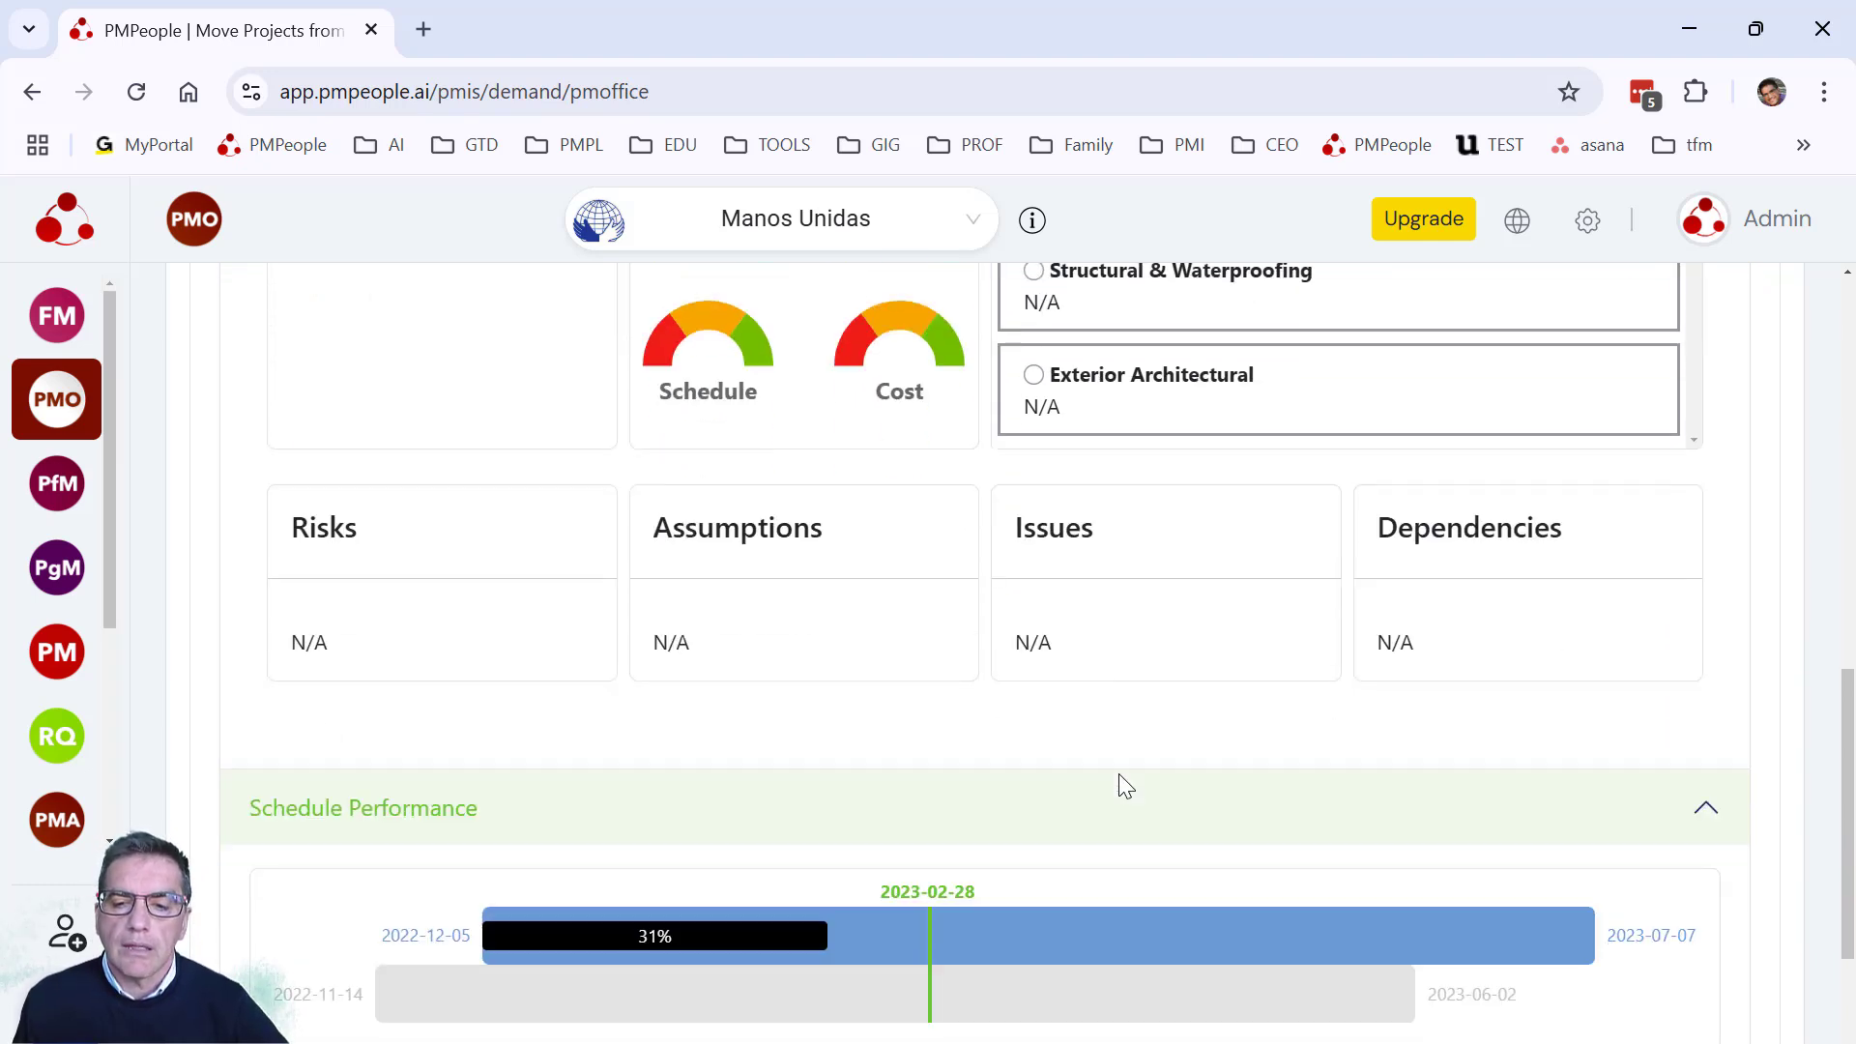
scroll(1118, 792, down, 3)
- Export the 2023-02-28 status report as a PDF and open the downloaded file with the PDF viewer's tool list hidden
scroll(1118, 778, up, 10)
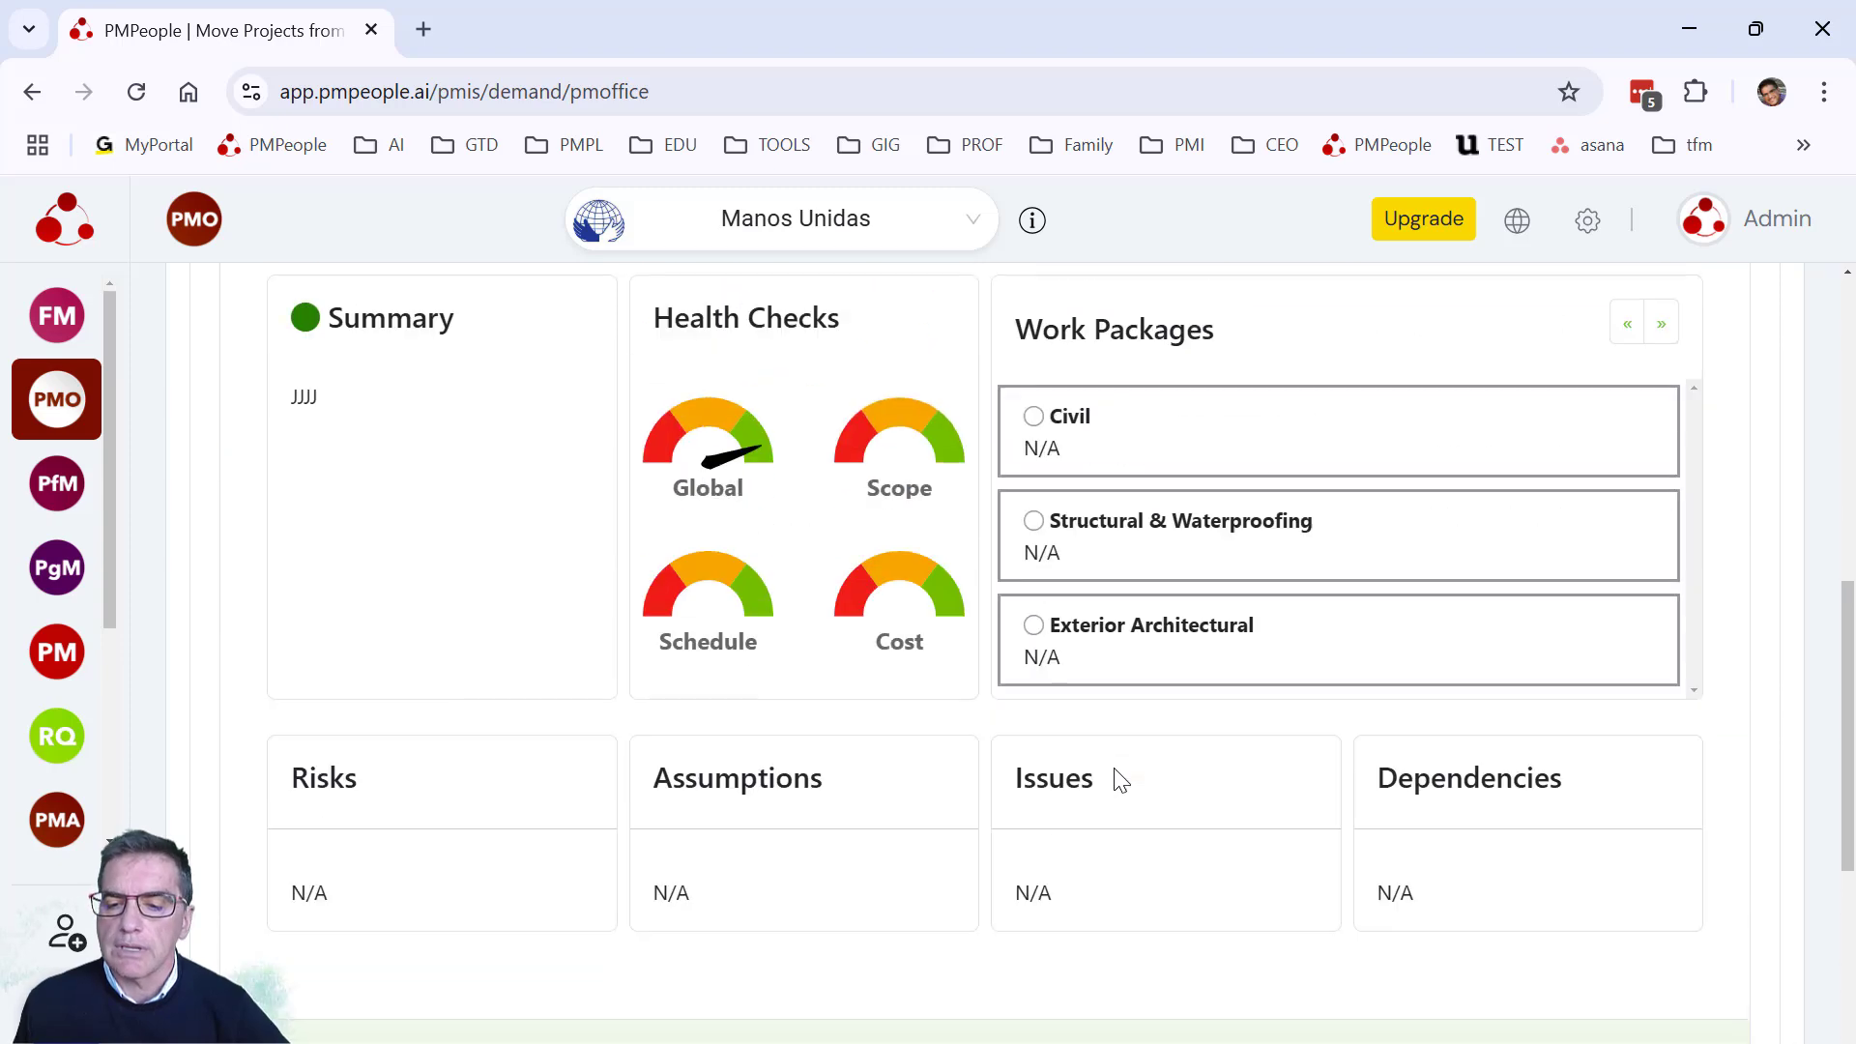
scroll(1092, 778, up, 3)
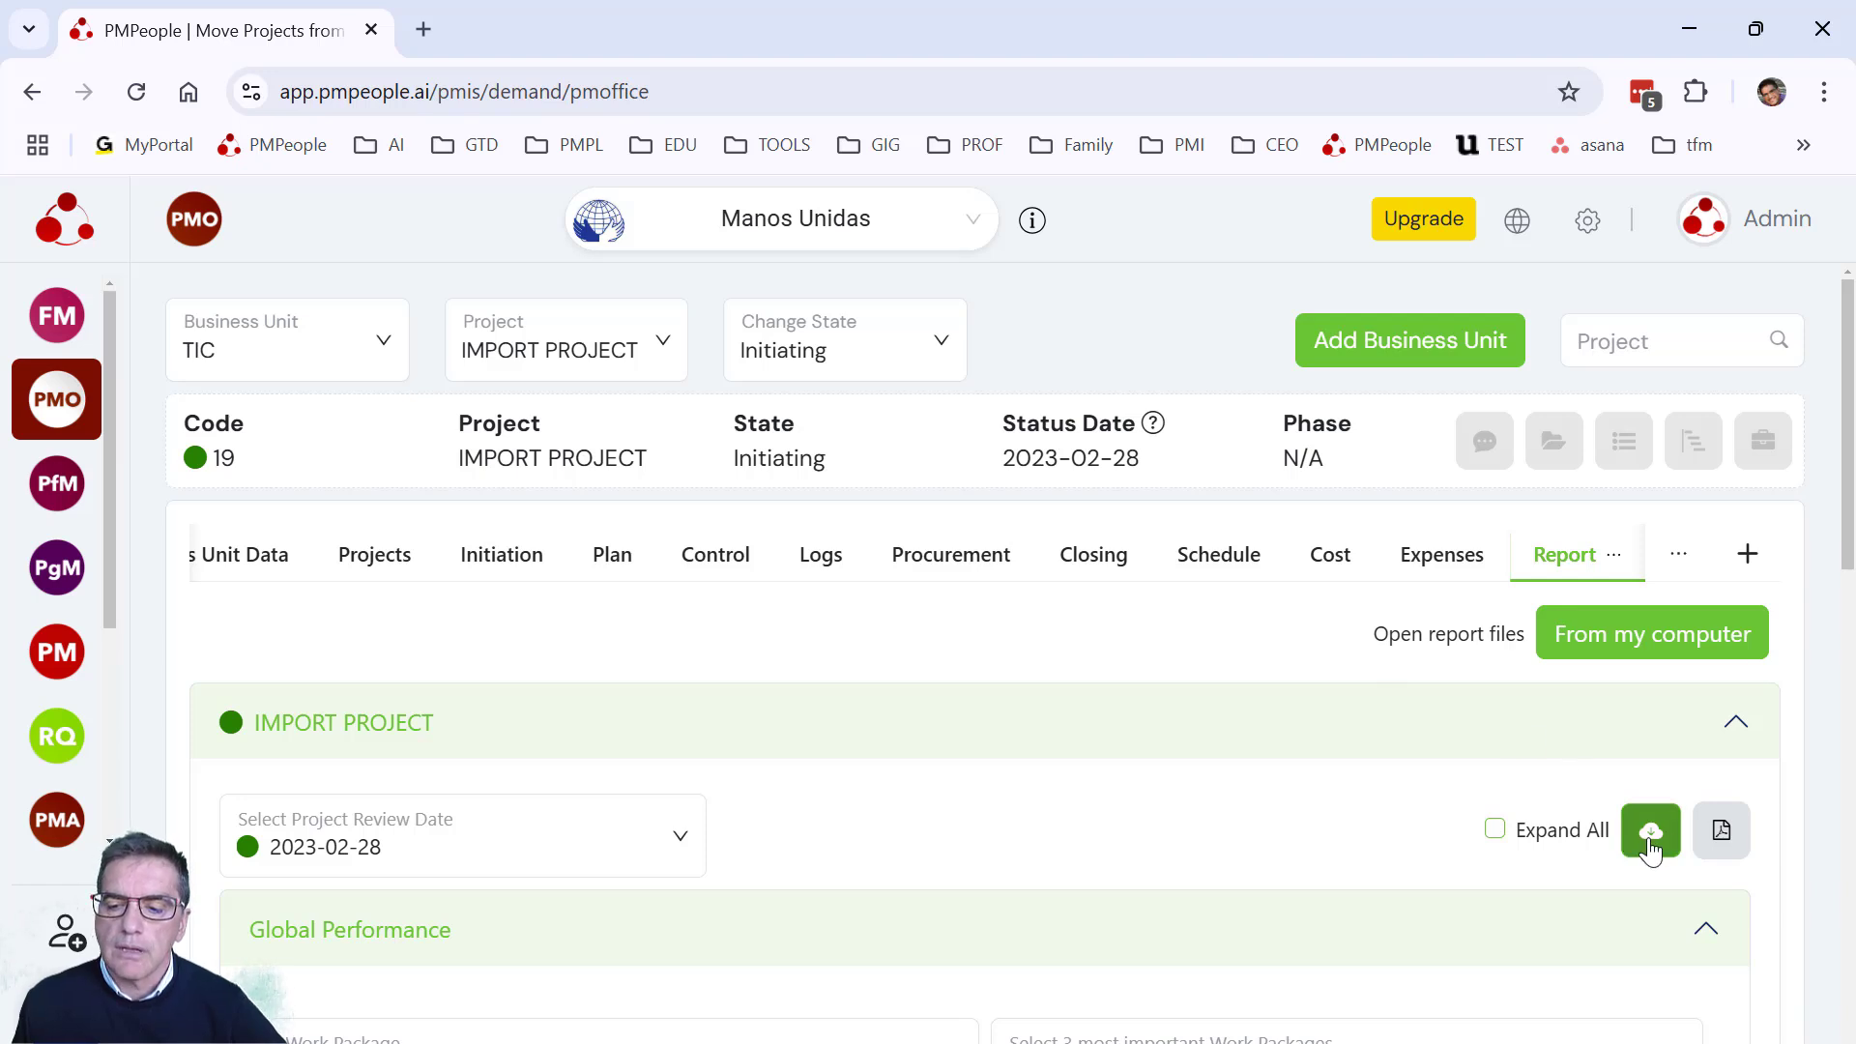
click(1707, 839)
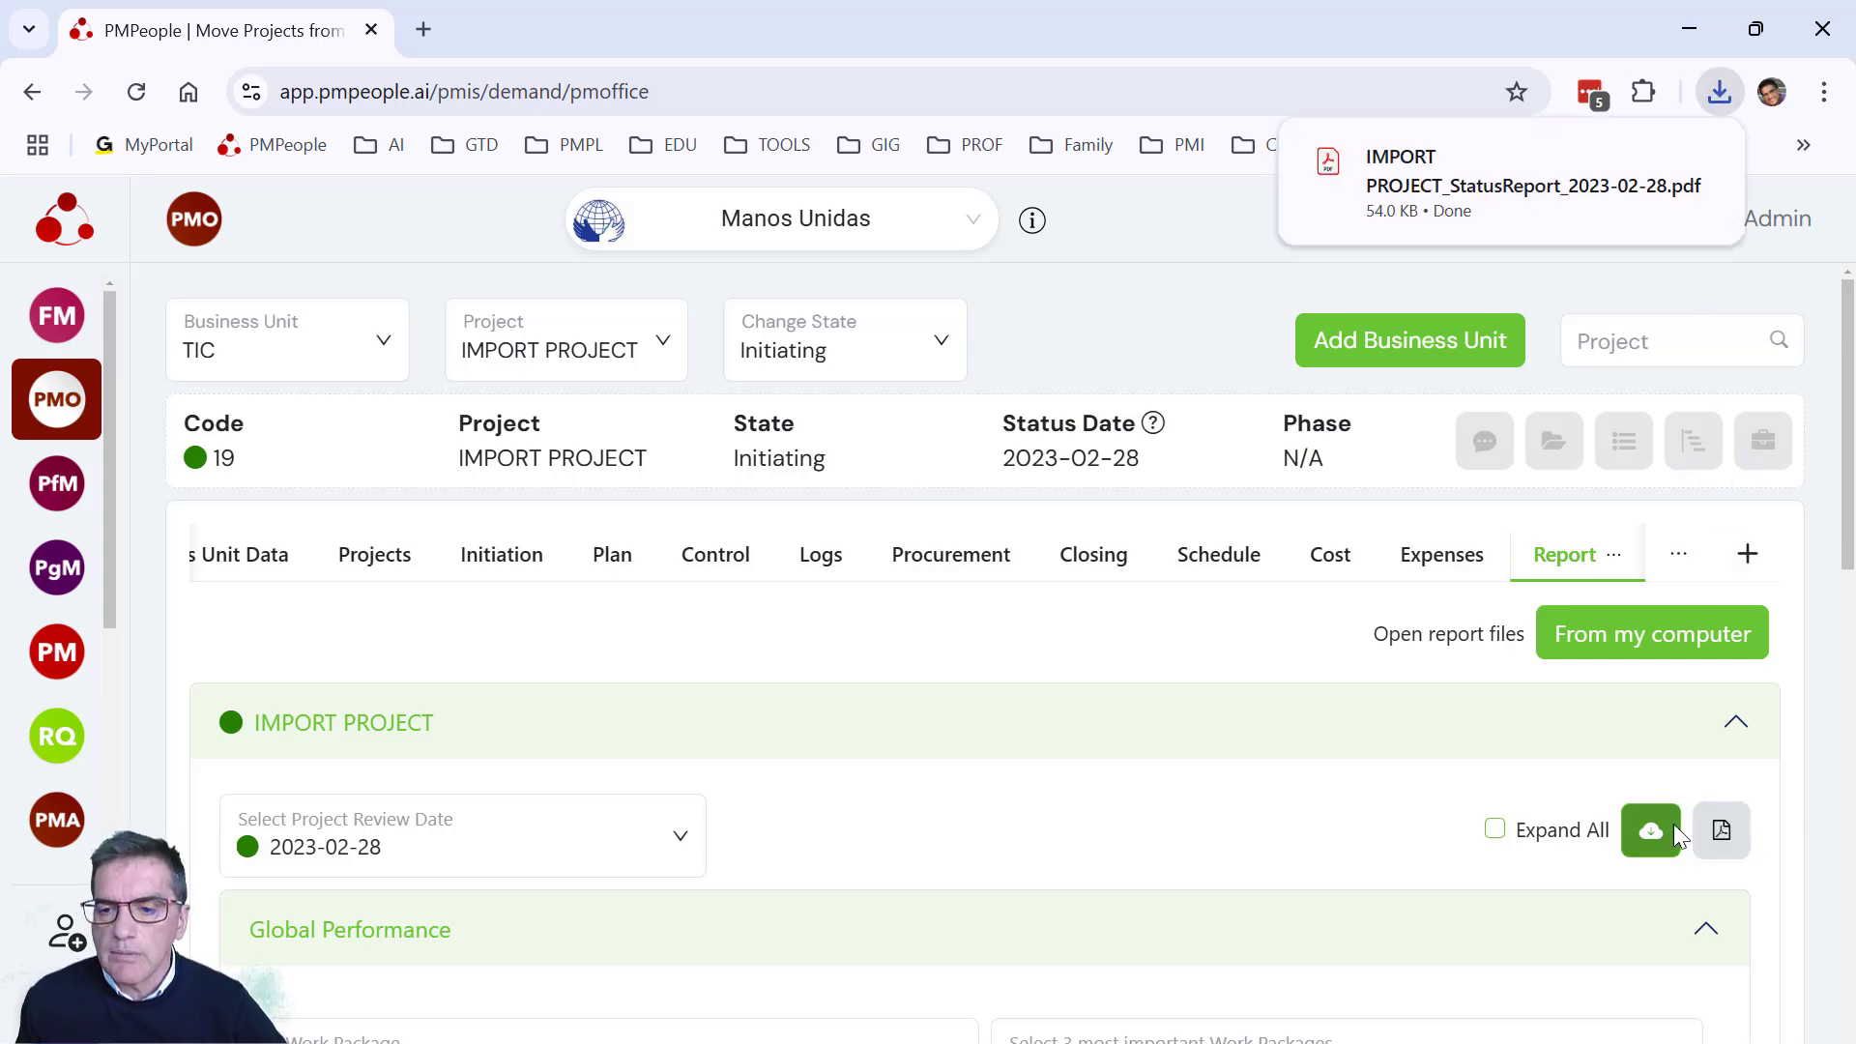
click(1533, 184)
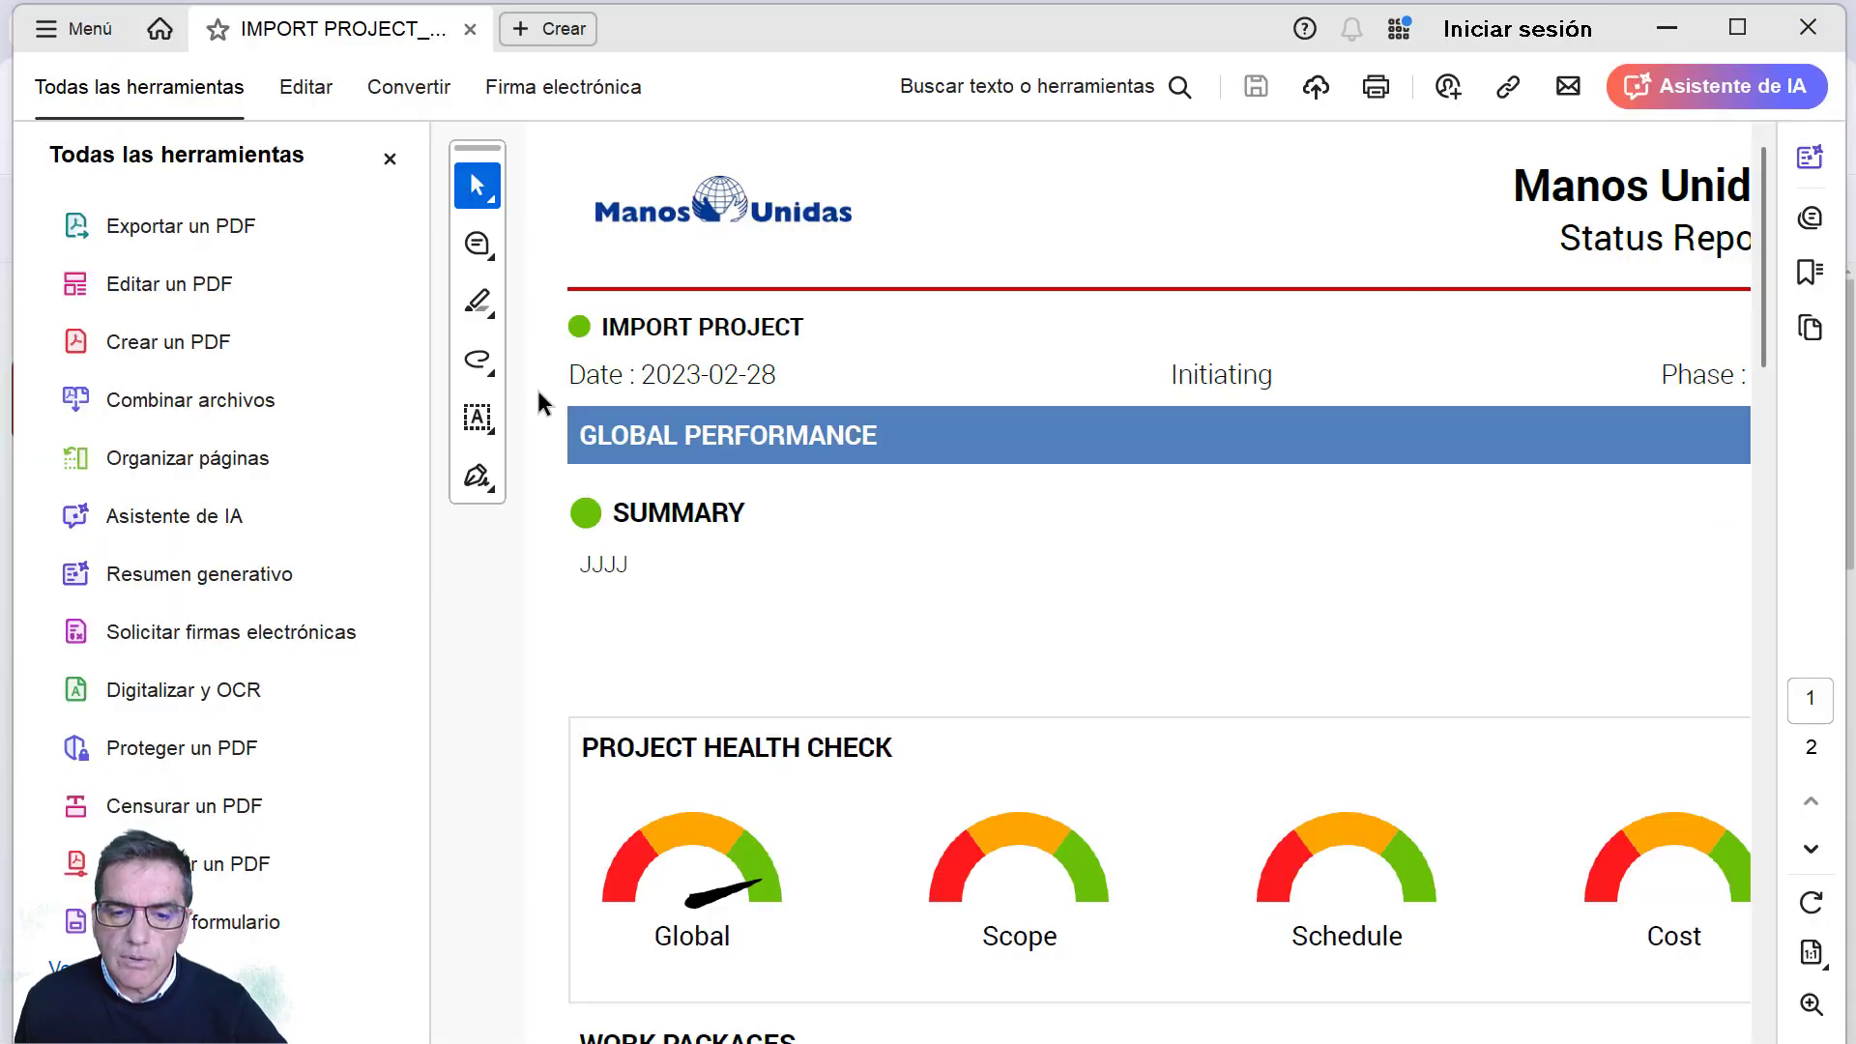
click(389, 158)
- Read through both pages of the PDF status report, from the global health check to schedule performance and status reports
scroll(934, 477, down, 1)
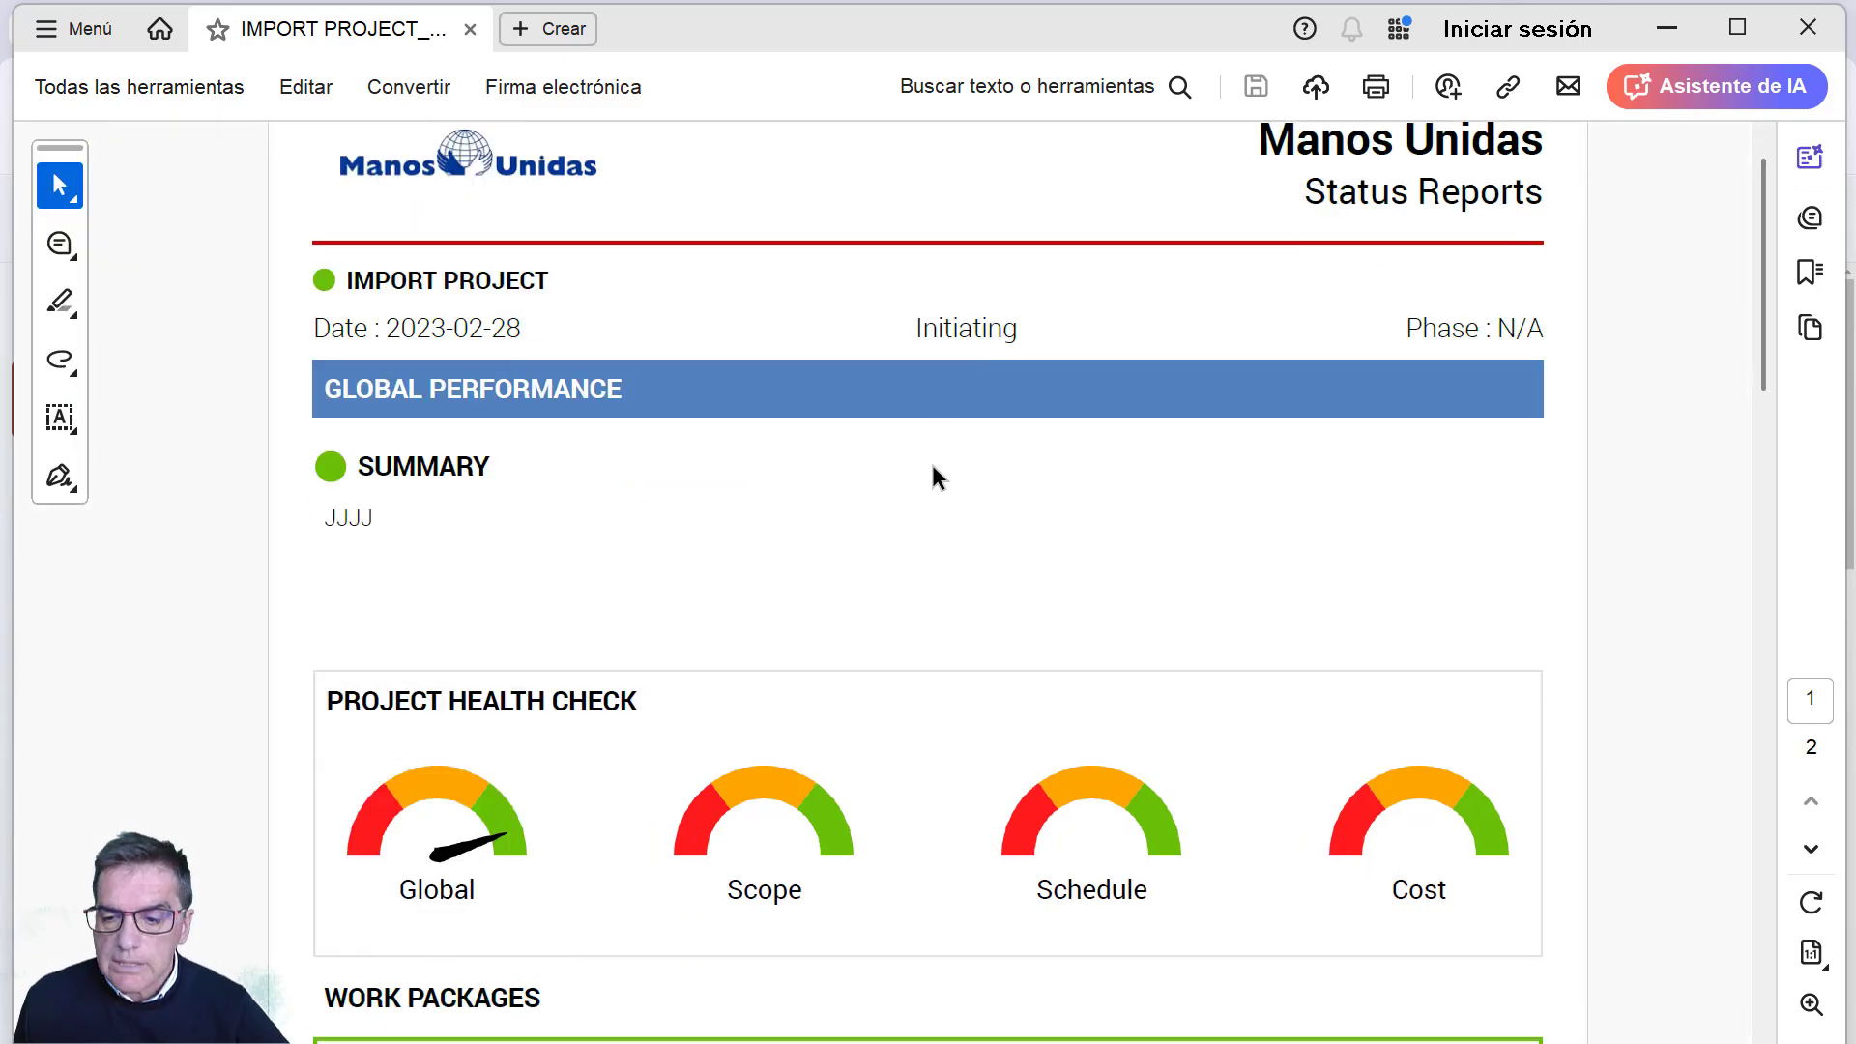
scroll(933, 468, down, 3)
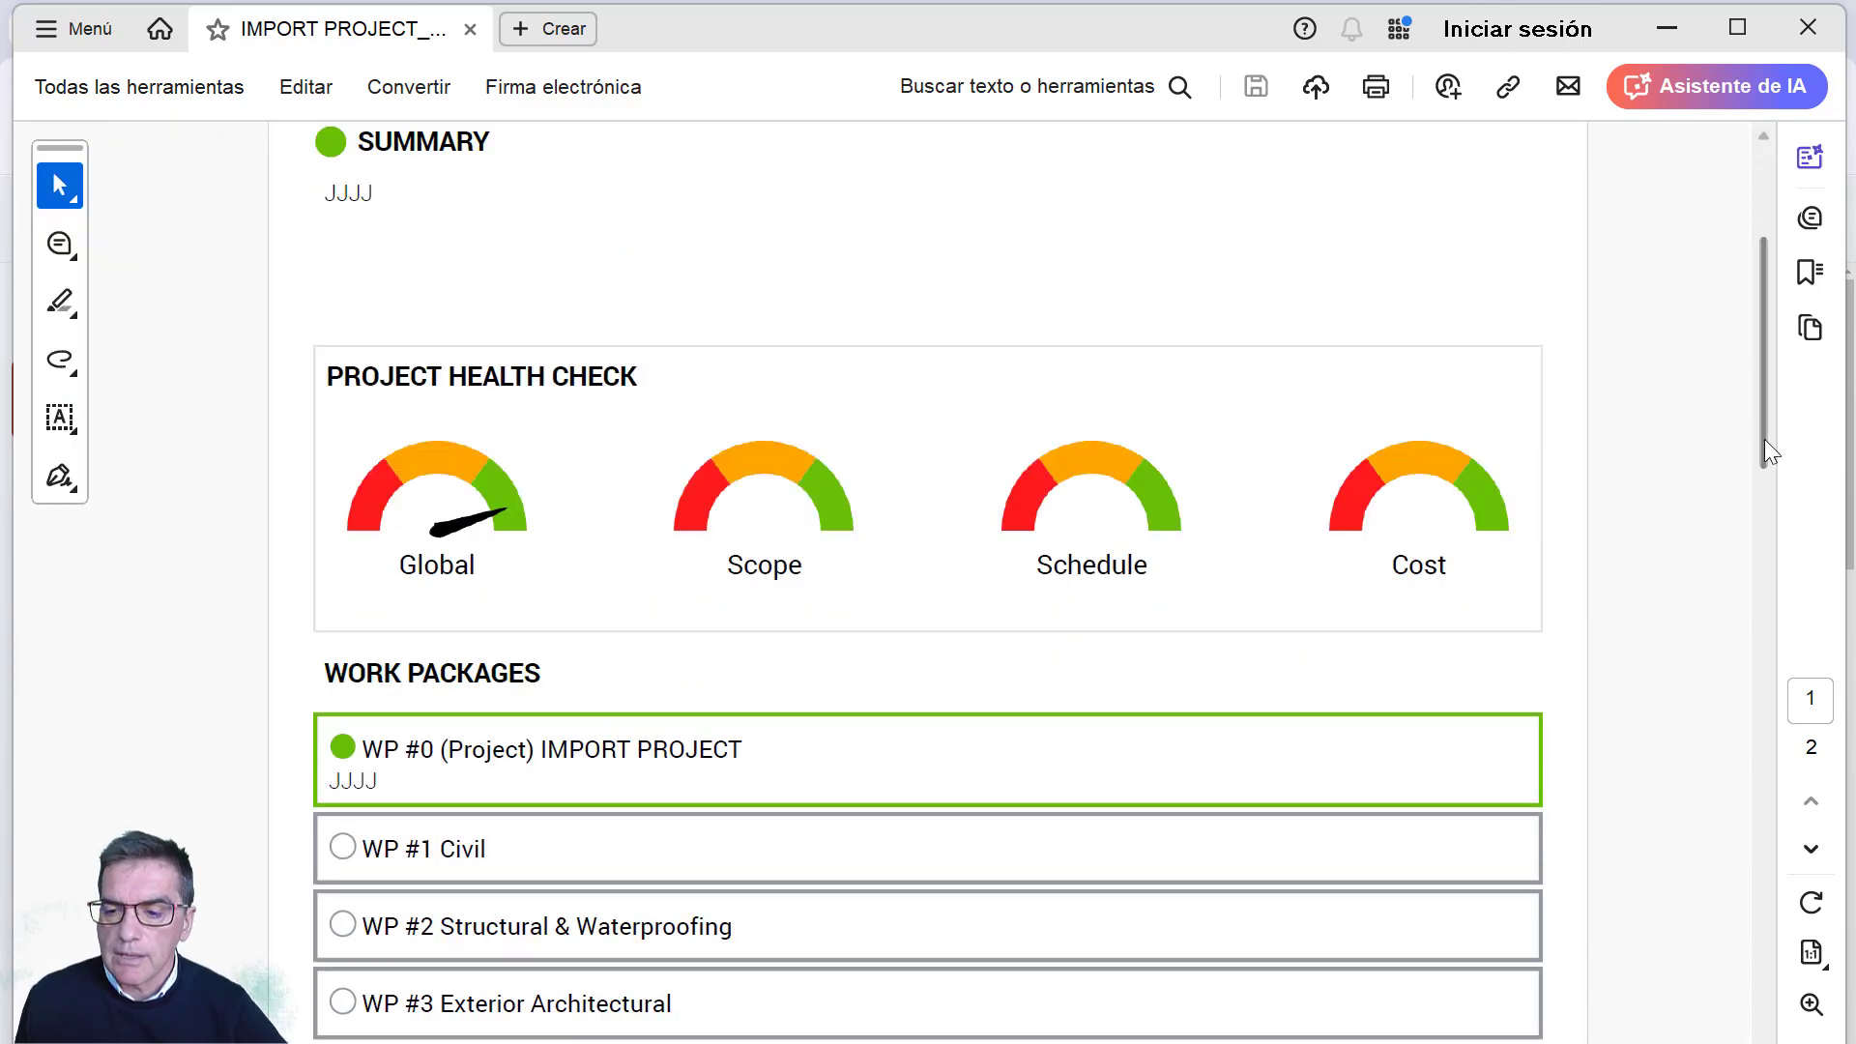
scroll(1765, 438, down, 12)
scroll(1738, 881, down, 6)
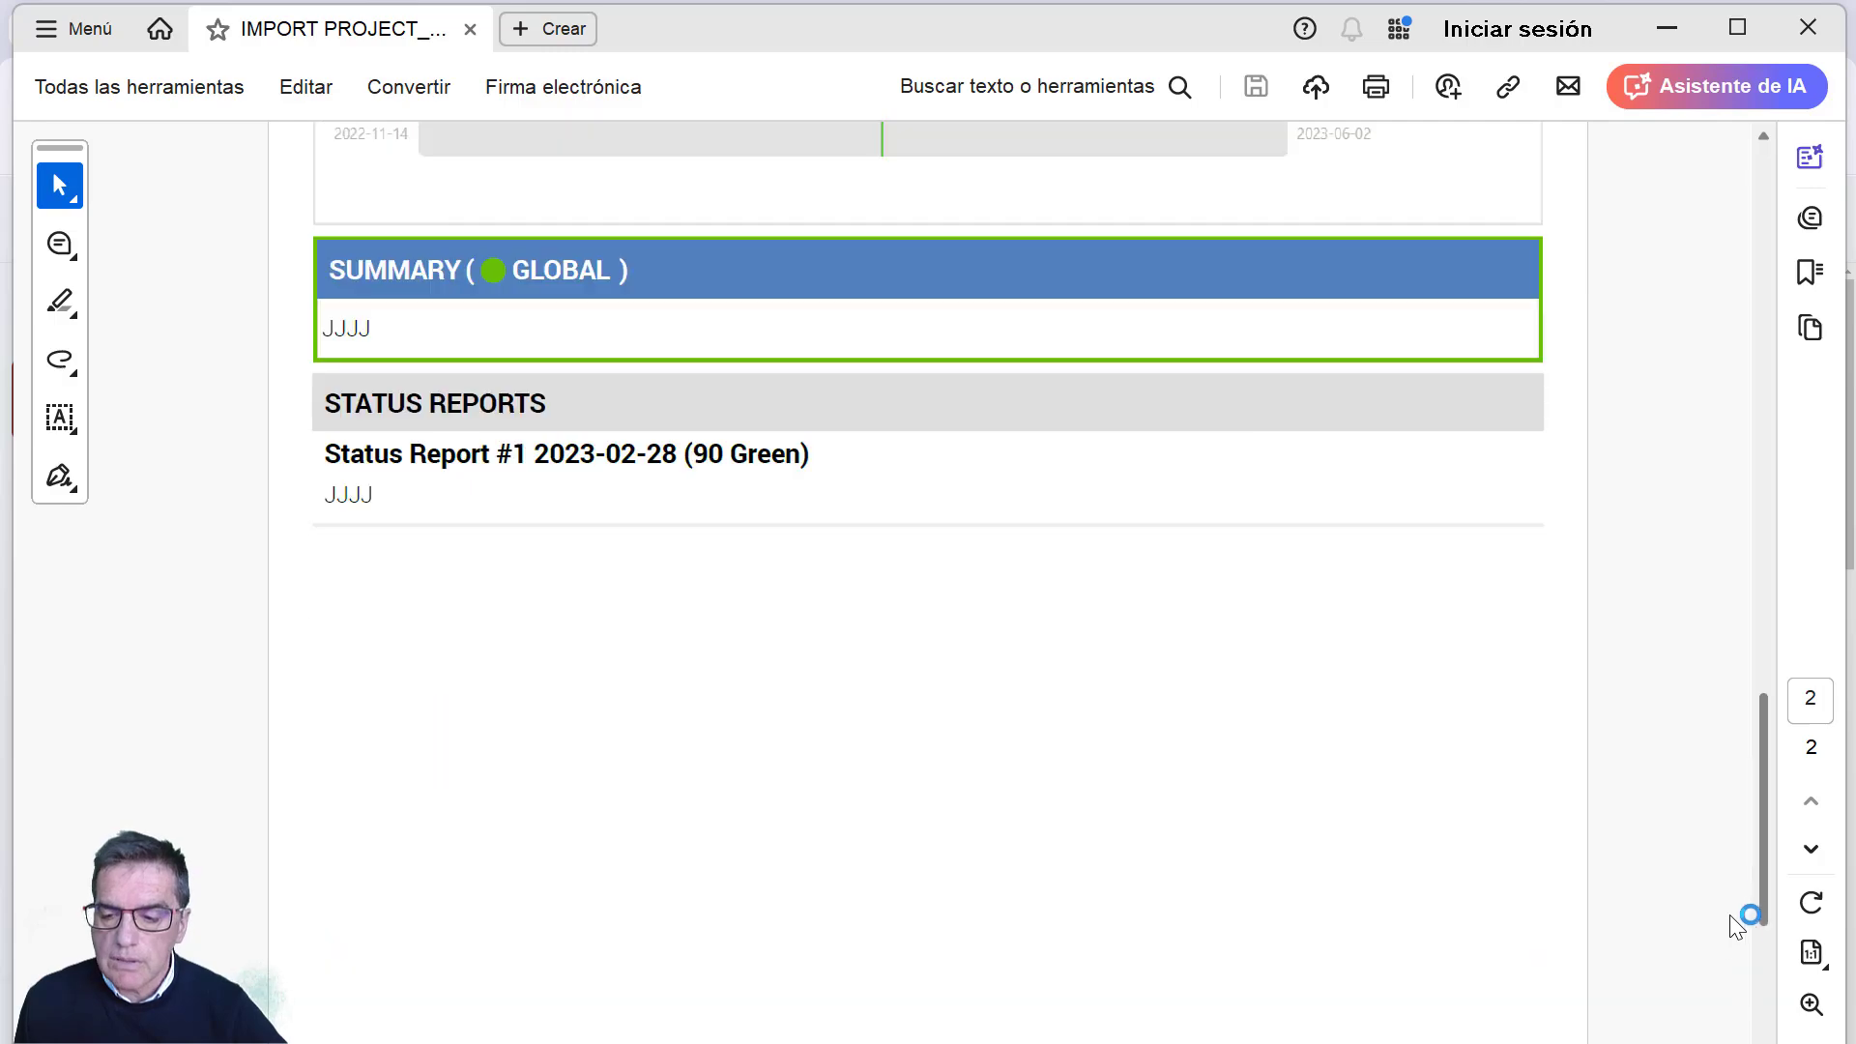
mouse_move(1759, 950)
mouse_down()
mouse_move(1759, 352)
mouse_move(1779, 894)
mouse_move(1776, 851)
mouse_up()
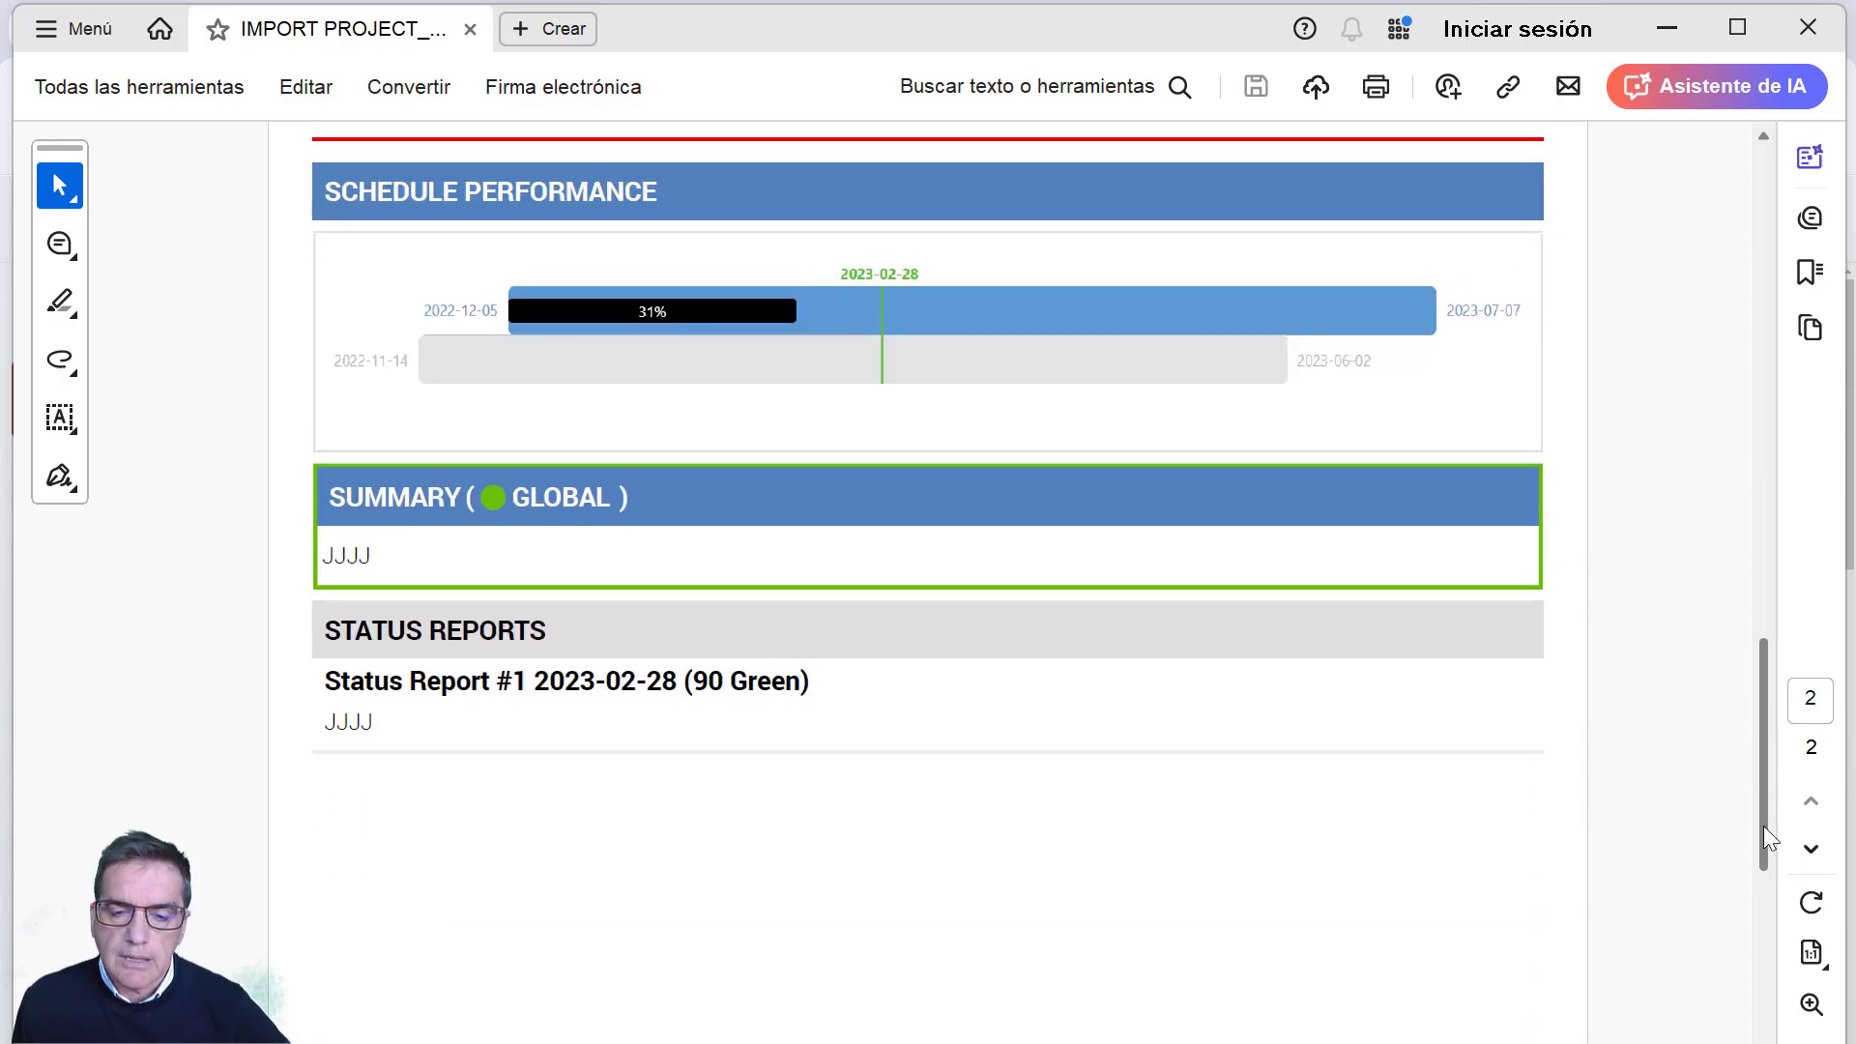
click(1761, 587)
drag(1760, 664, 1758, 329)
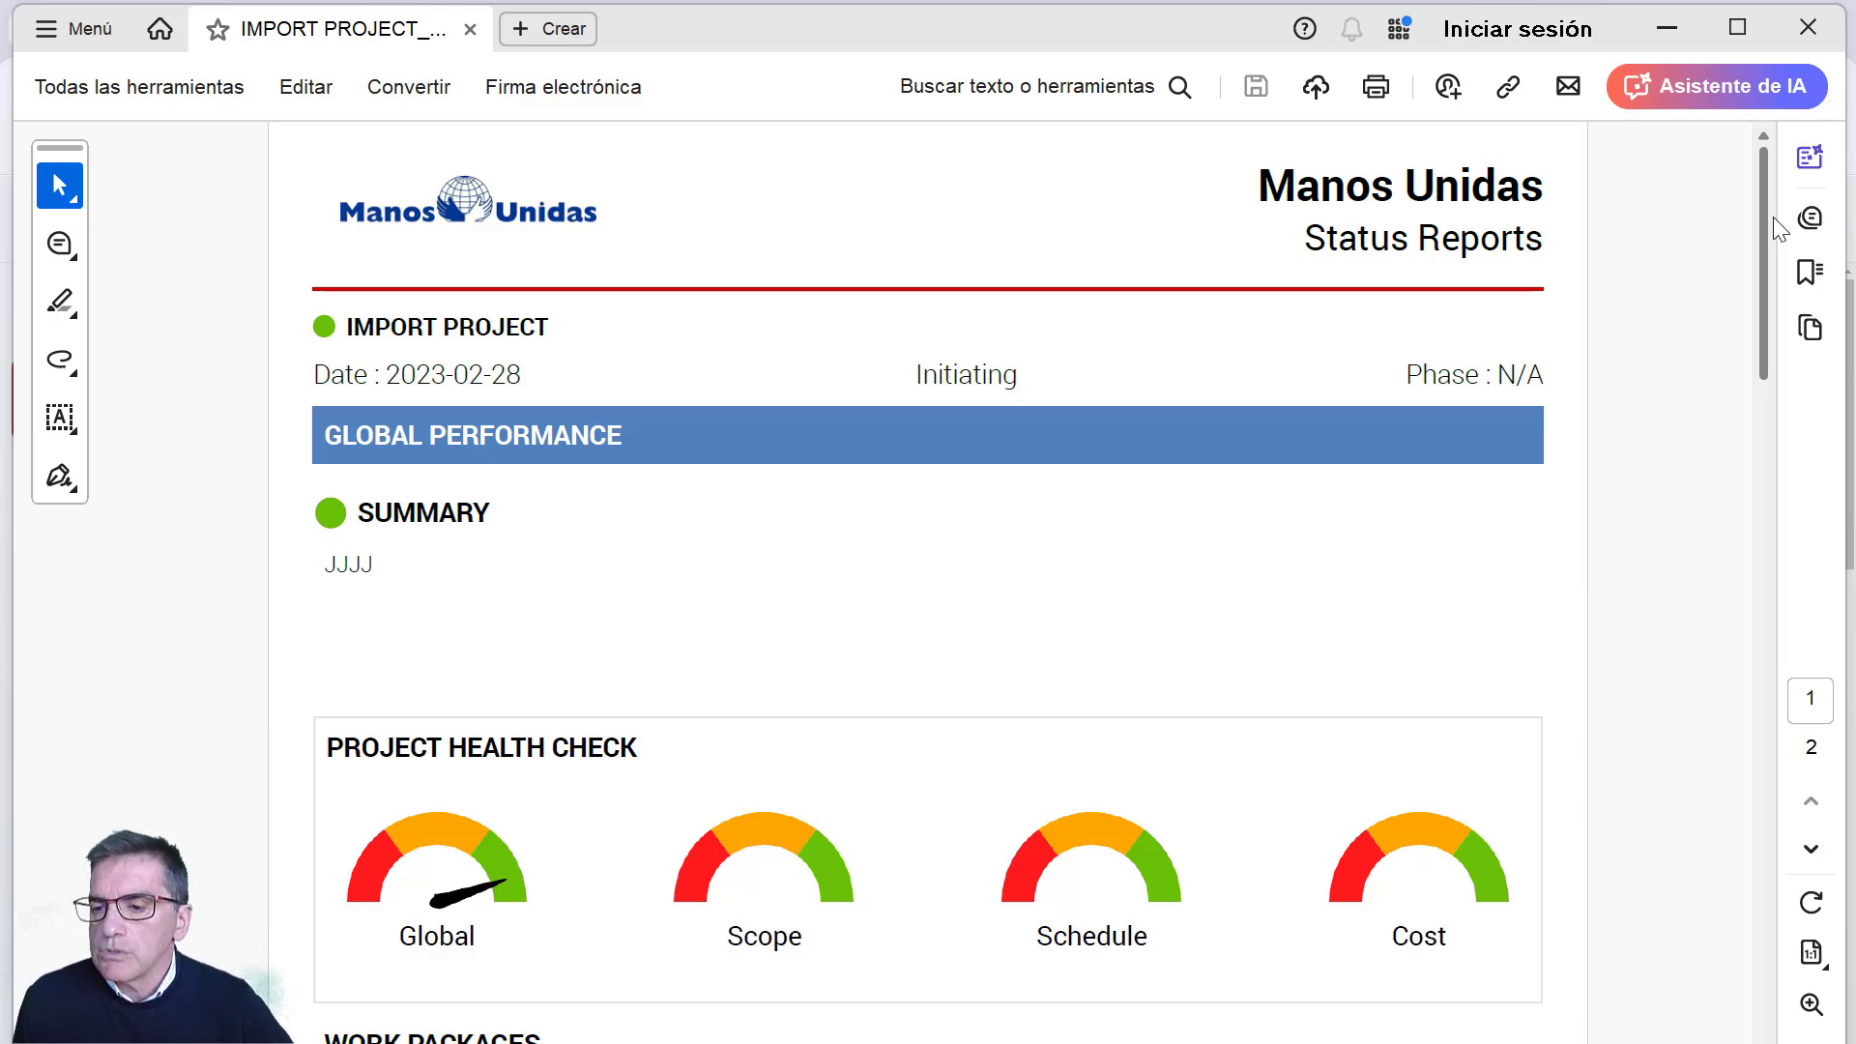
mouse_move(1762, 219)
mouse_down()
mouse_move(1767, 310)
mouse_move(1765, 194)
mouse_up()
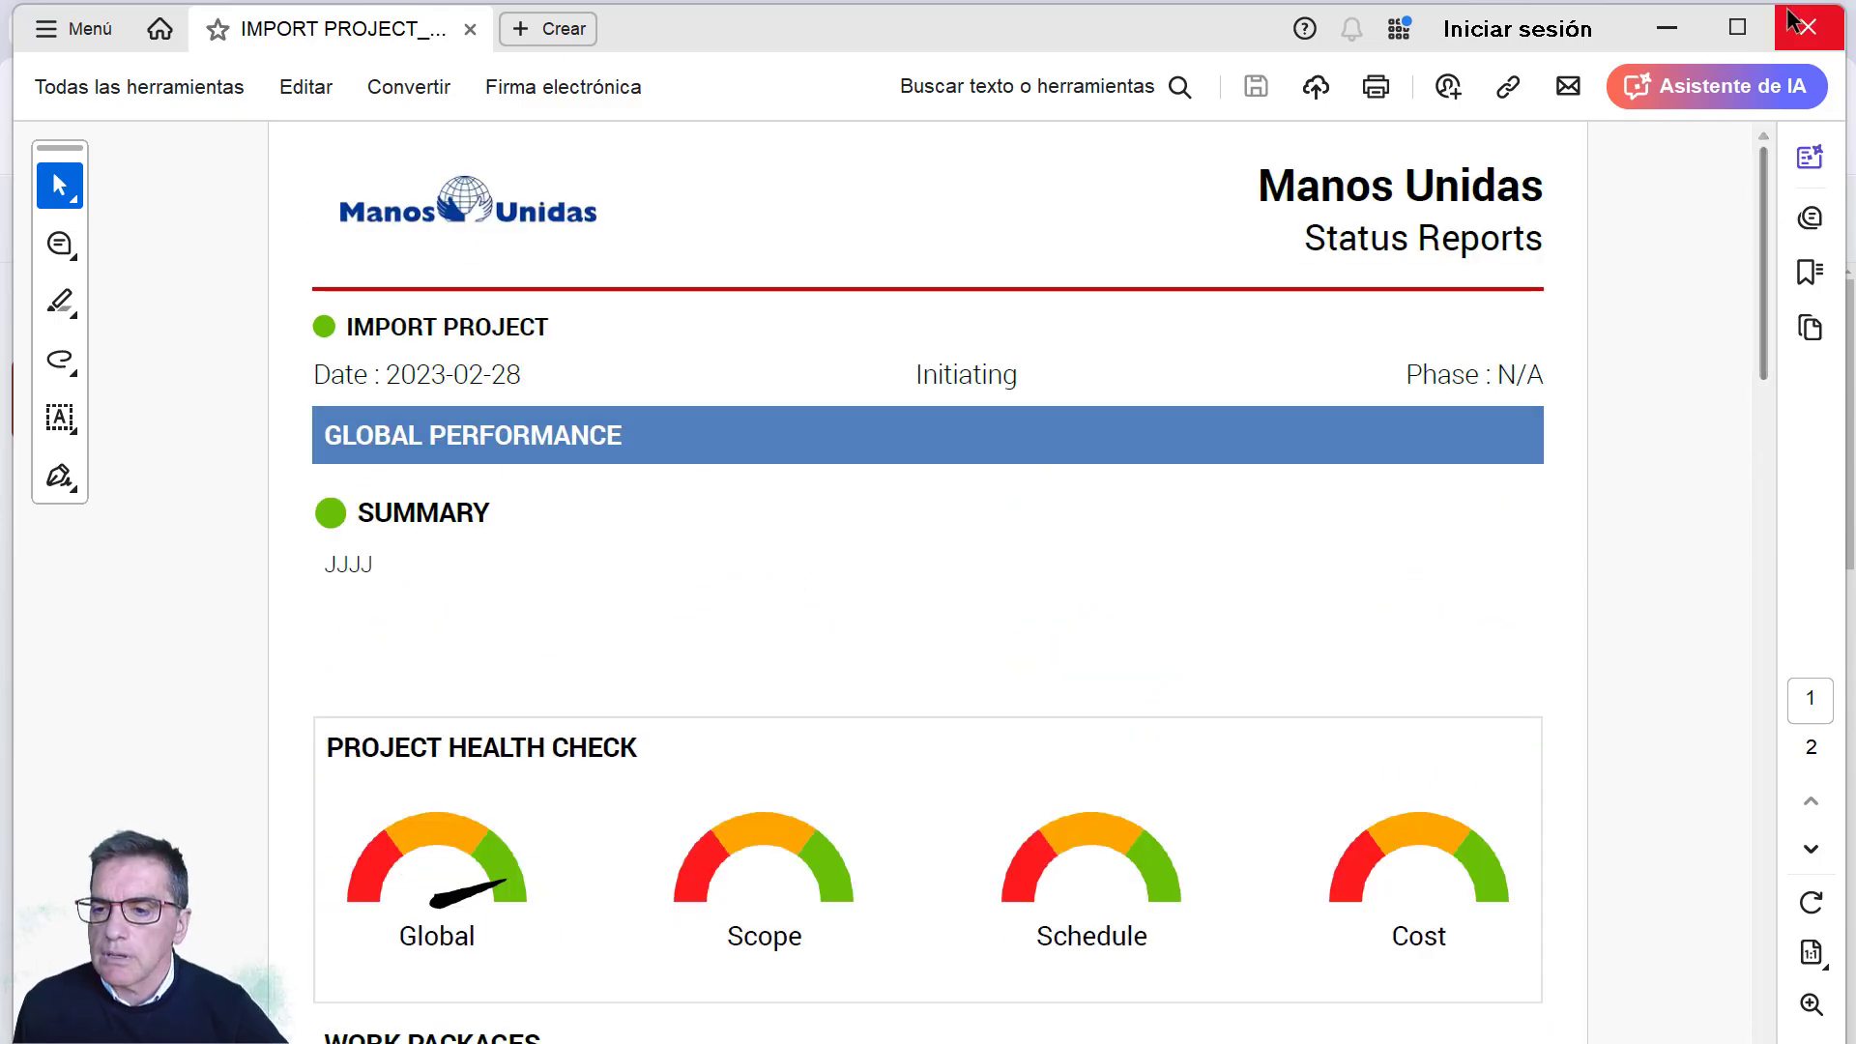